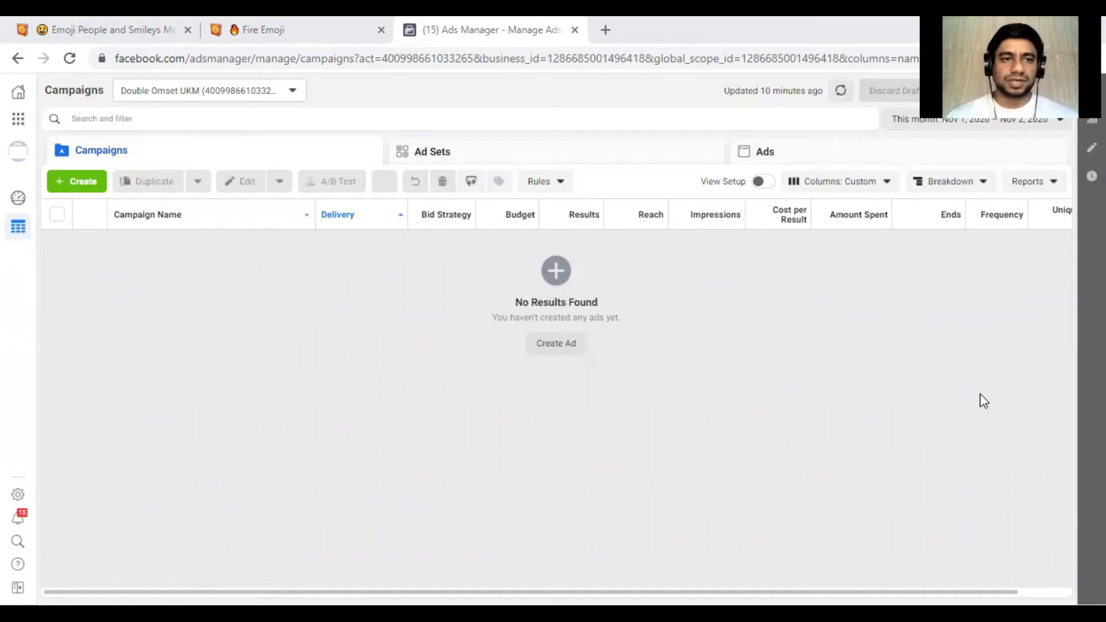
Step: Create a new campaign with the Video views objective and name it Video-View-List-Building
click(89, 195)
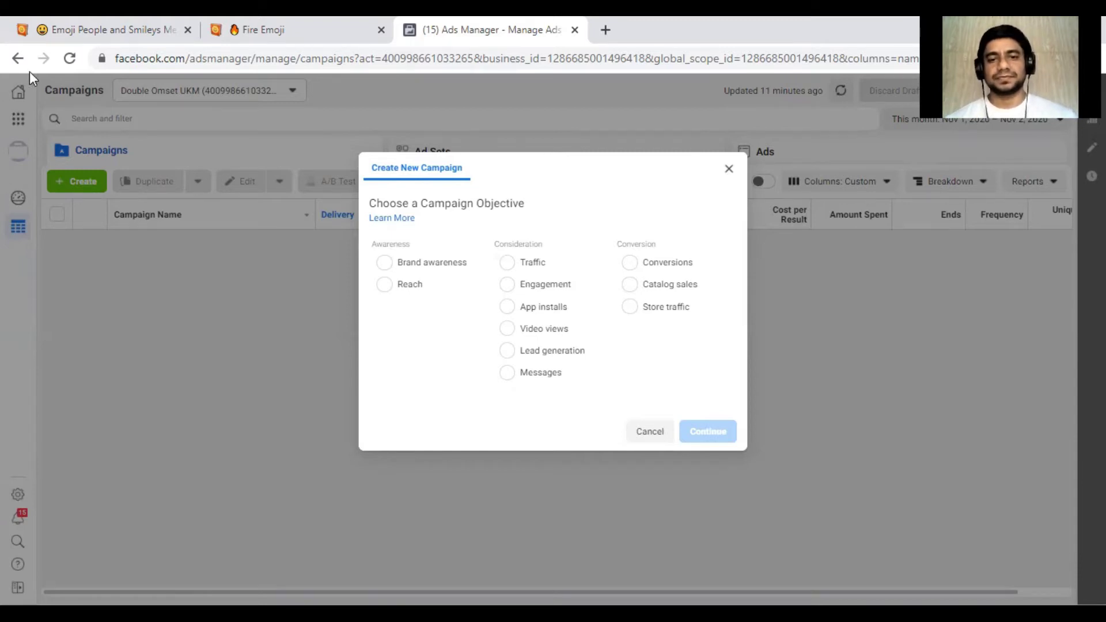
click(540, 338)
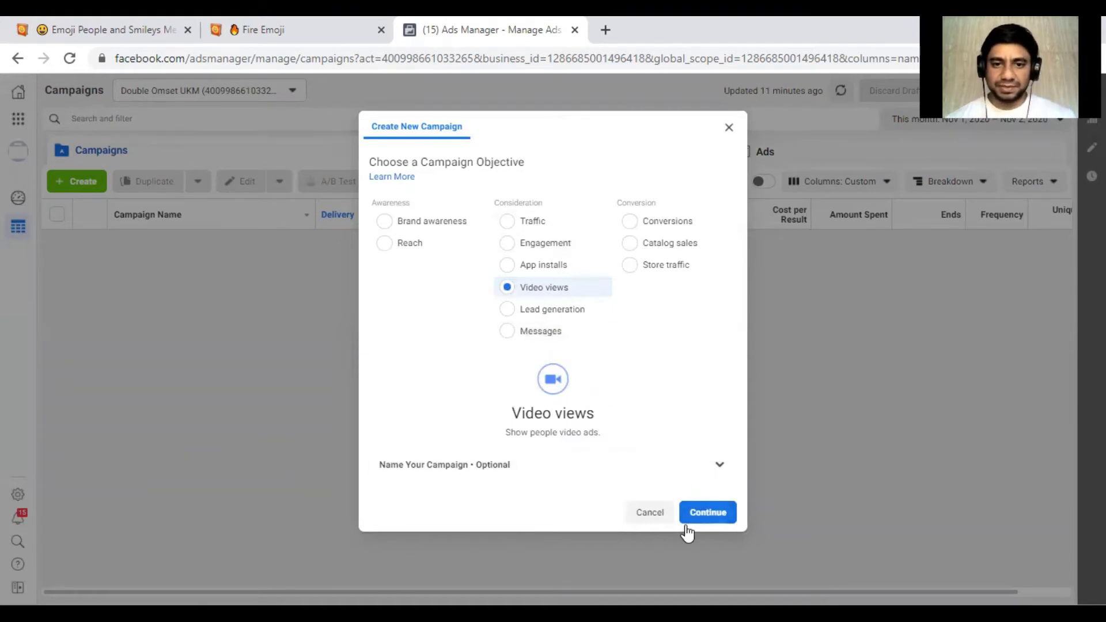
click(527, 476)
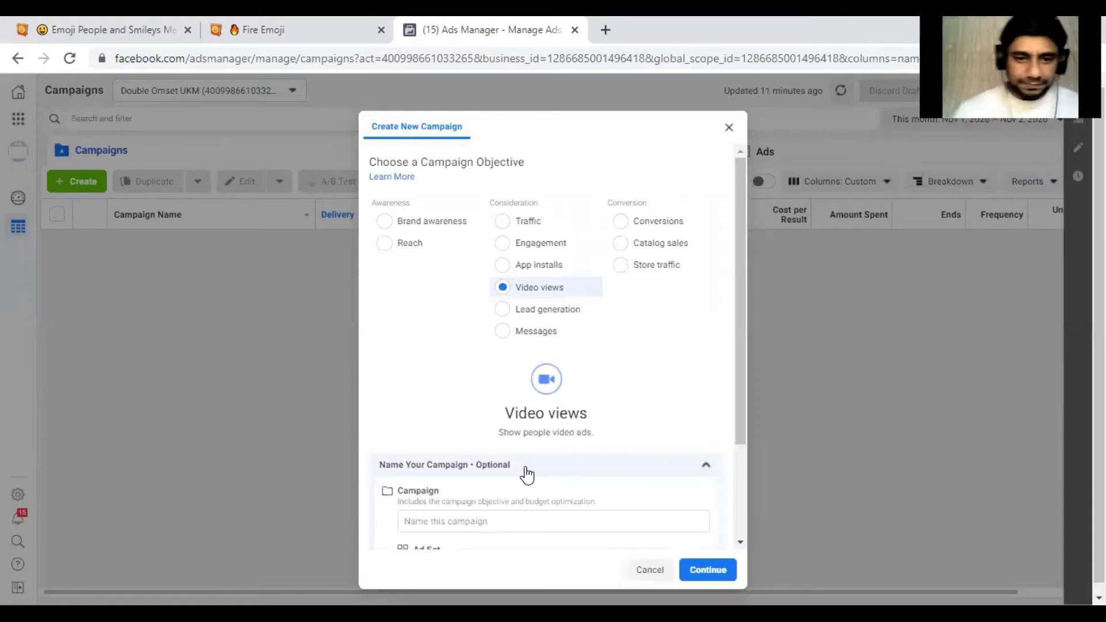
click(445, 522)
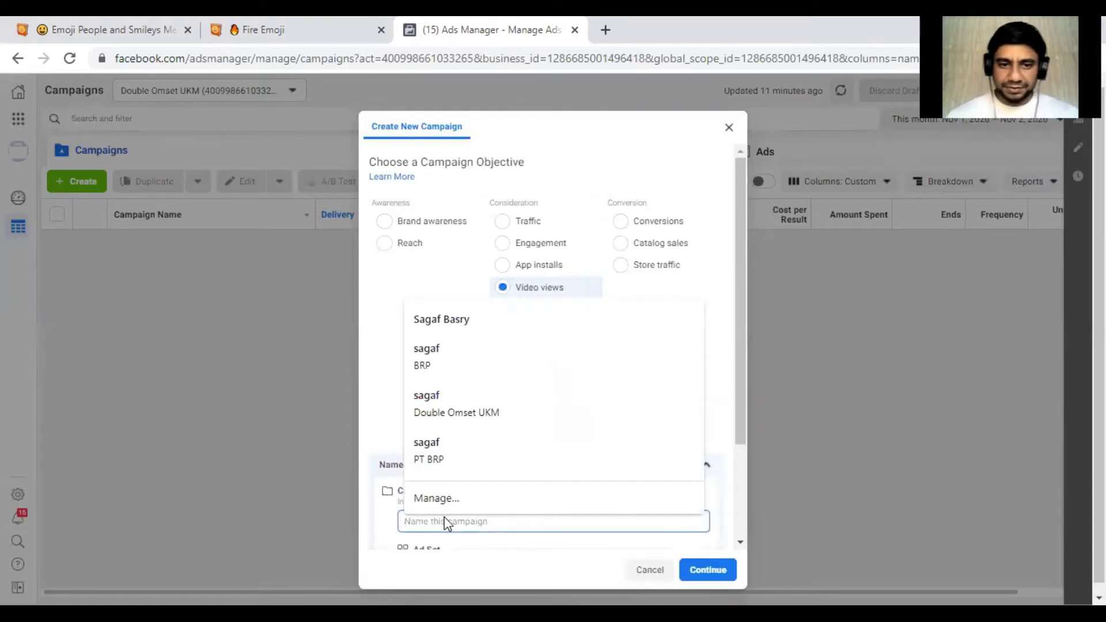
text(iki)
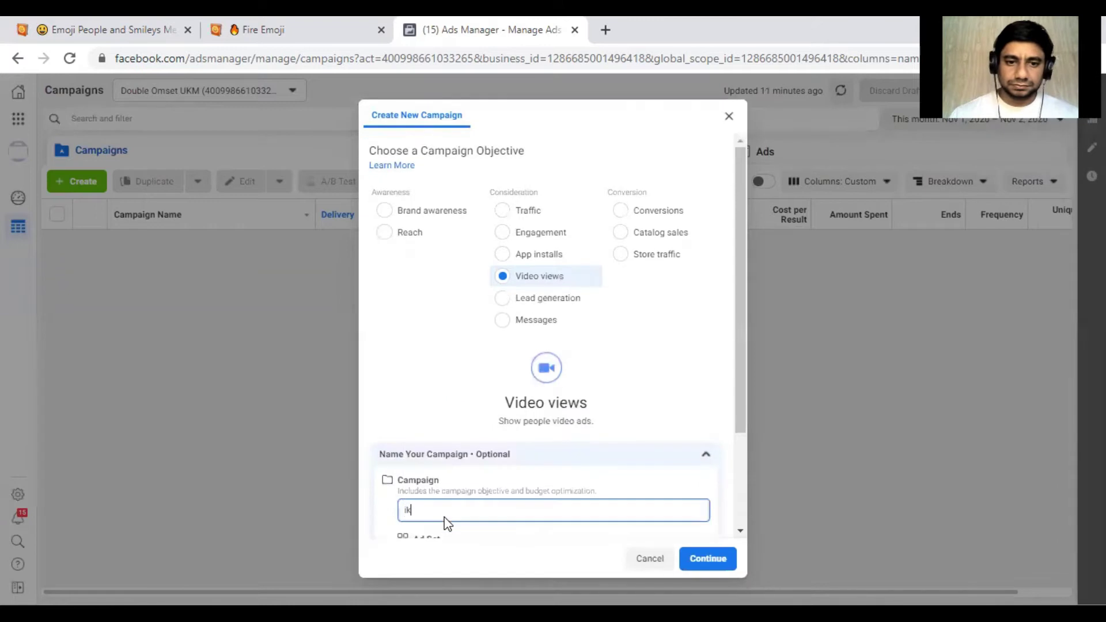
key(BackSpace)
key(BackSpace)
key(BackSpace)
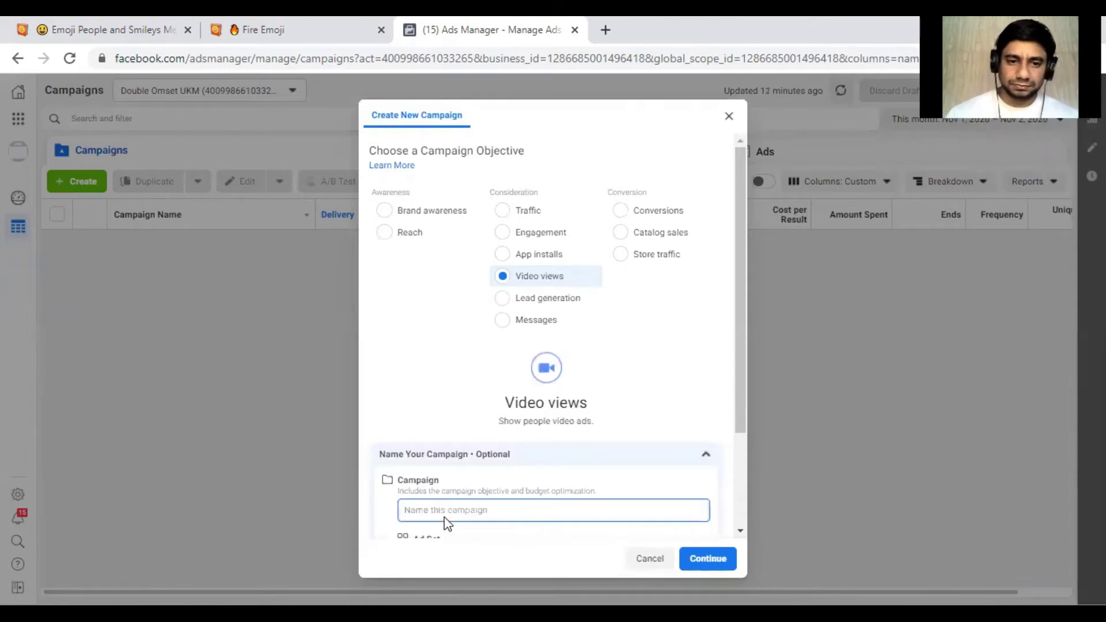
text(Video-)
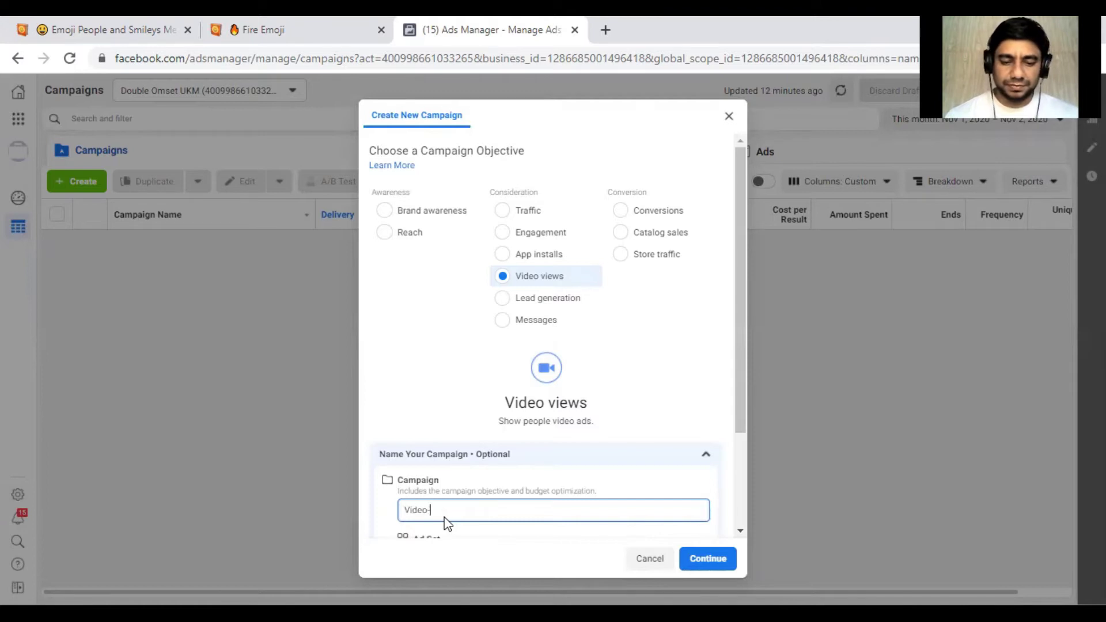
text(View-List-Building)
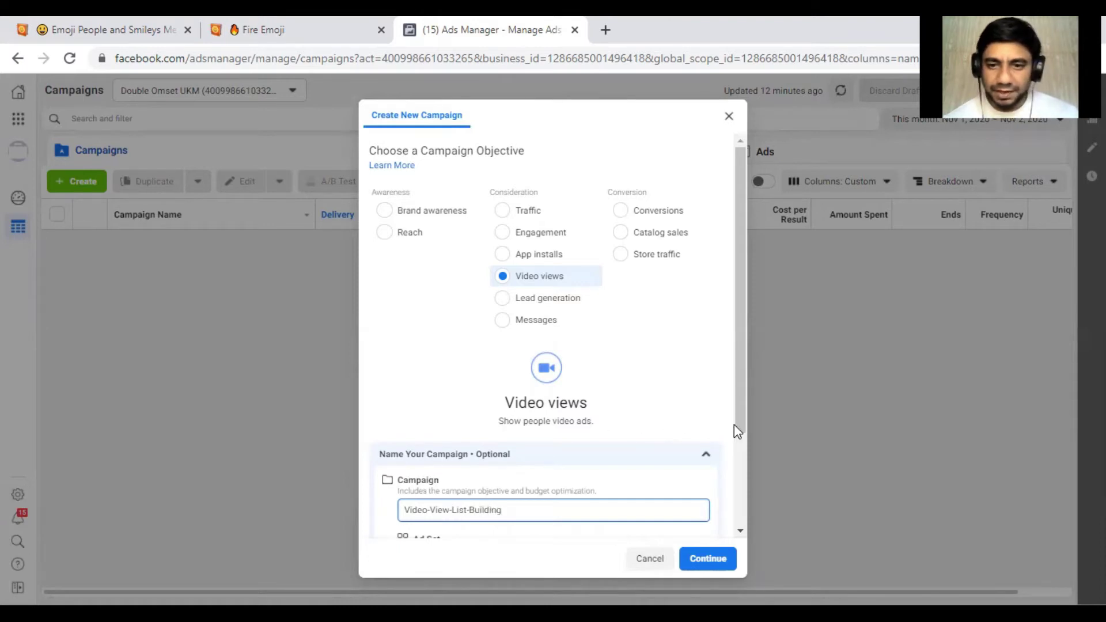
Step: Copy the campaign name Video-View-List-Building into the ad set name and the ad name
drag(739, 424, 721, 537)
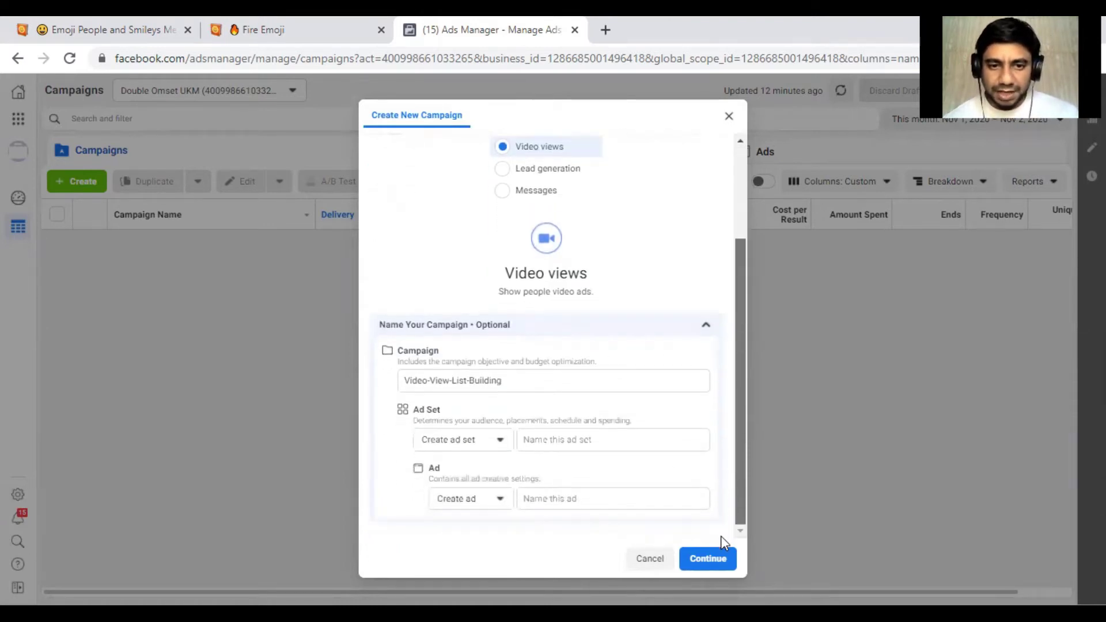
click(502, 380)
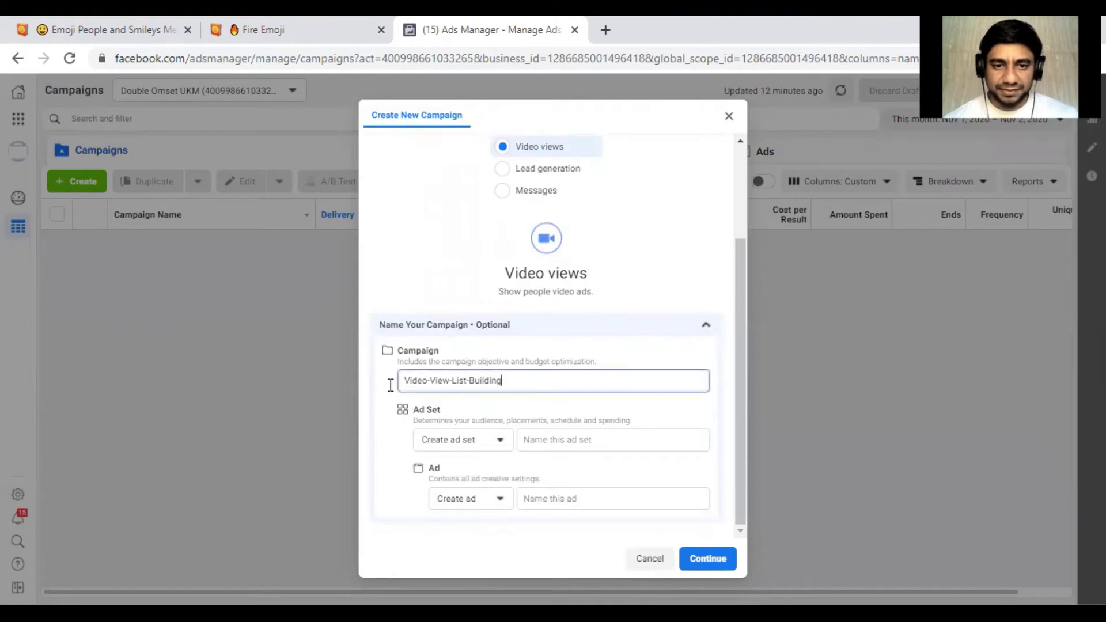
key(ctrl+a)
key(ctrl+c)
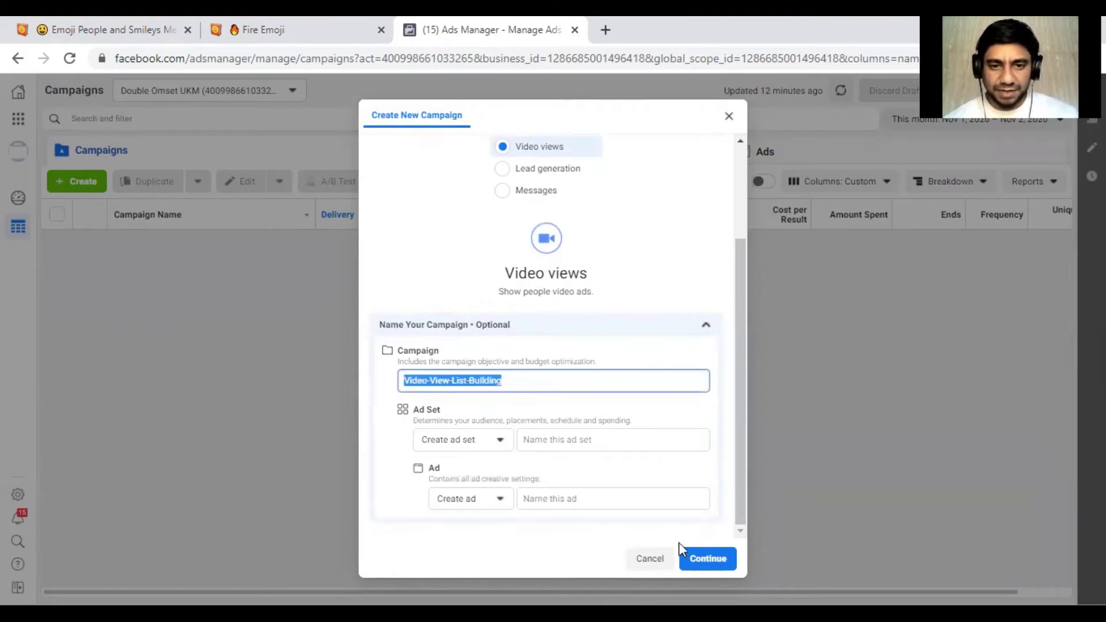
click(601, 438)
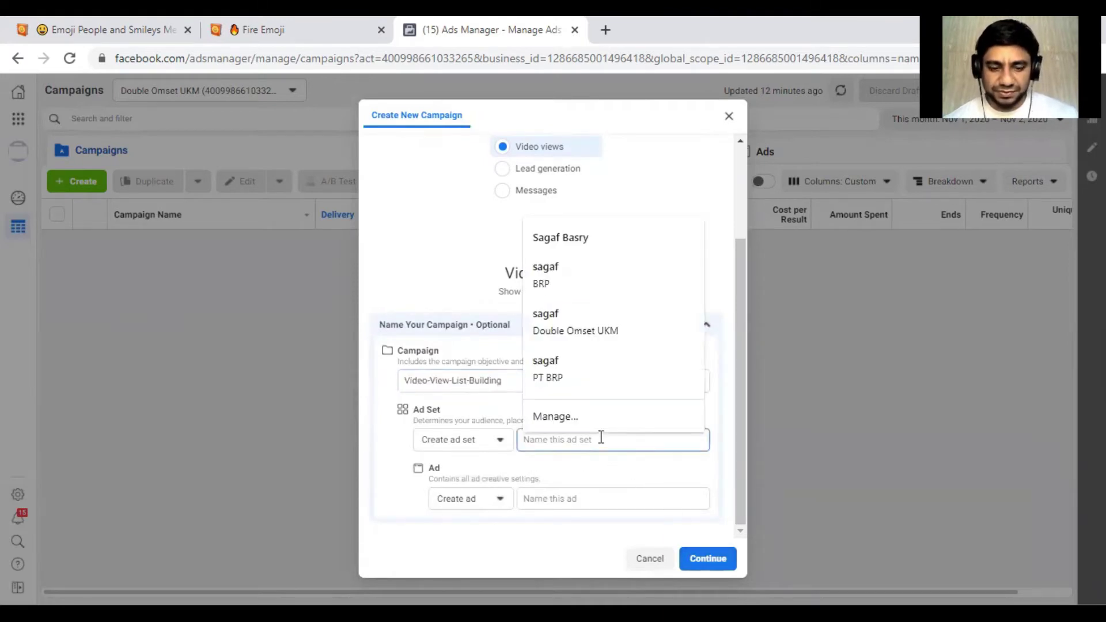
key(ctrl+v)
click(563, 500)
key(ctrl+v)
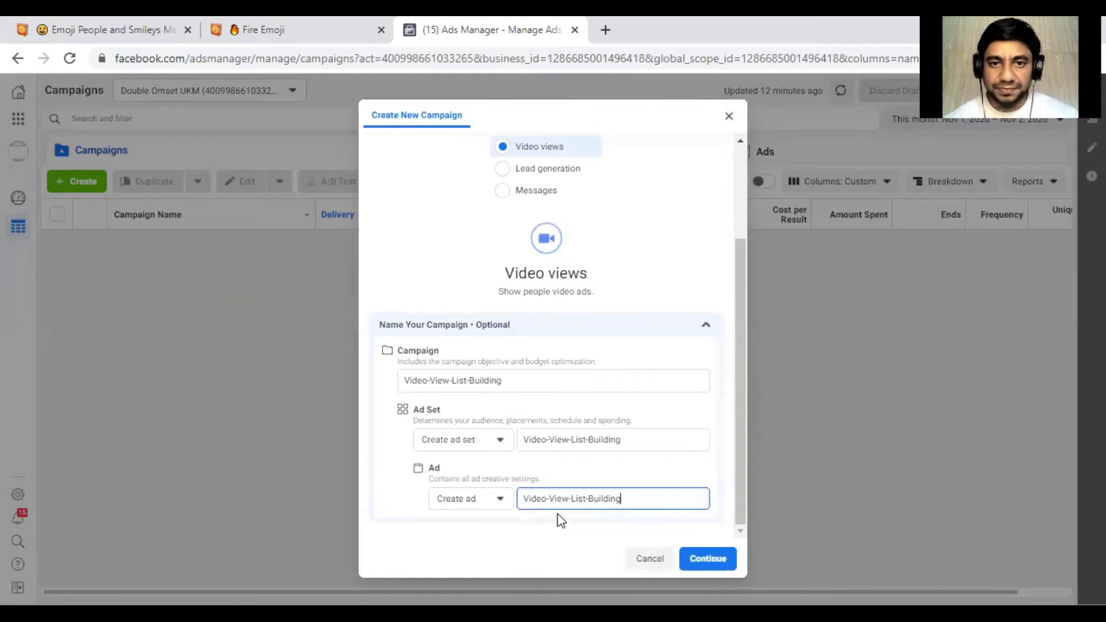
Step: Correct the campaign, ad set and ad names to Video-Views-List-Building and continue to the campaign settings
click(448, 382)
text(s)
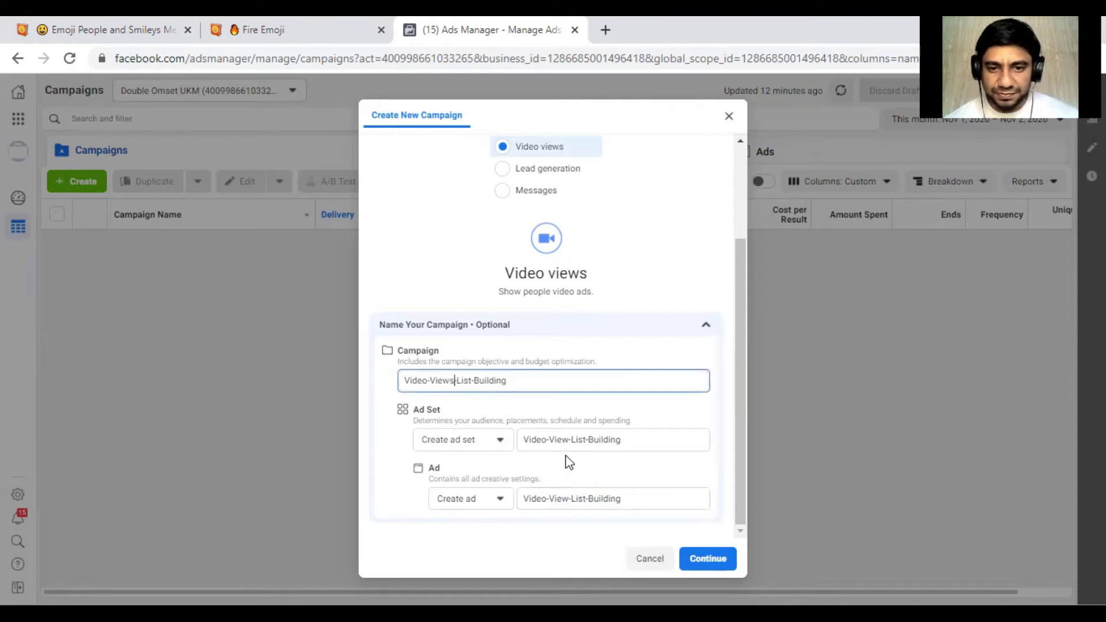
click(567, 442)
text(s)
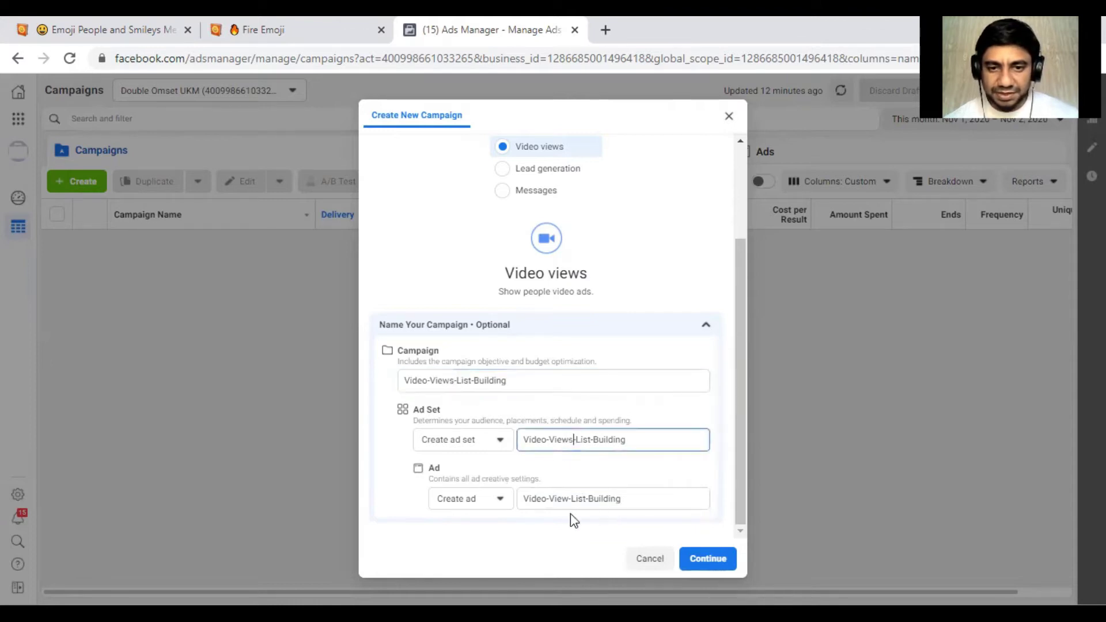
click(572, 499)
text(s)
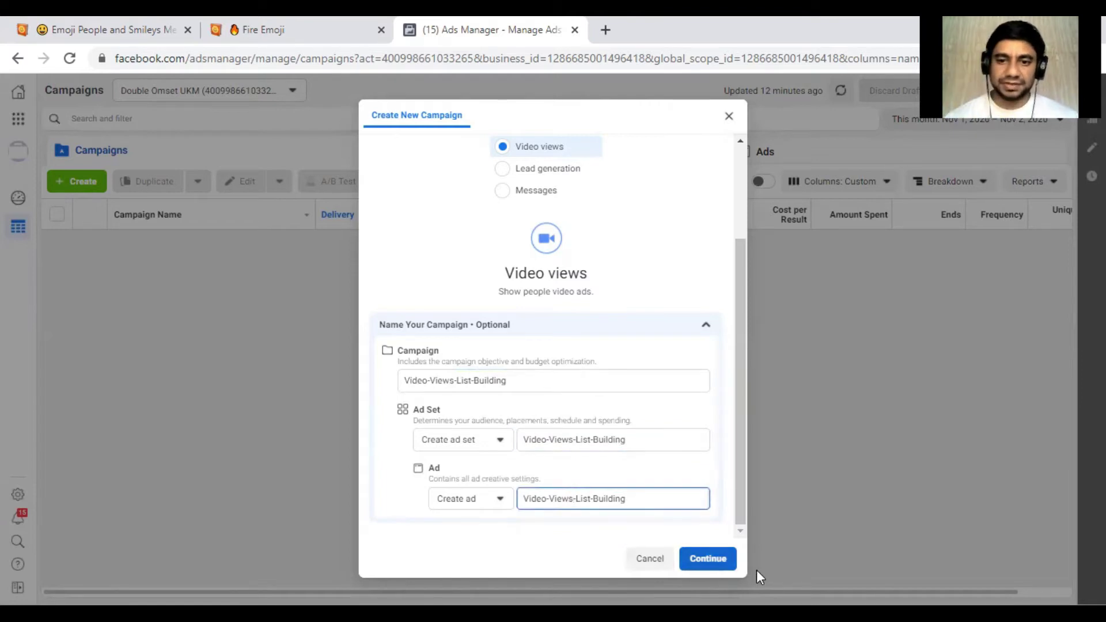
click(728, 564)
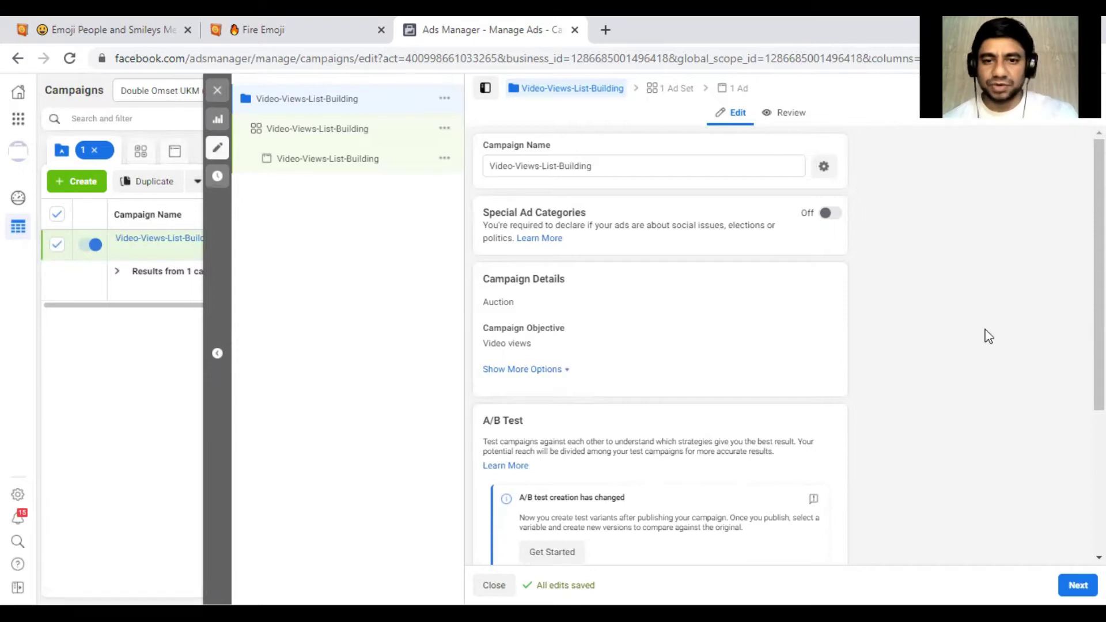
Step: Look over the campaign settings and open the Video-Views-List-Building ad set for editing
scroll(1099, 270, down, 4)
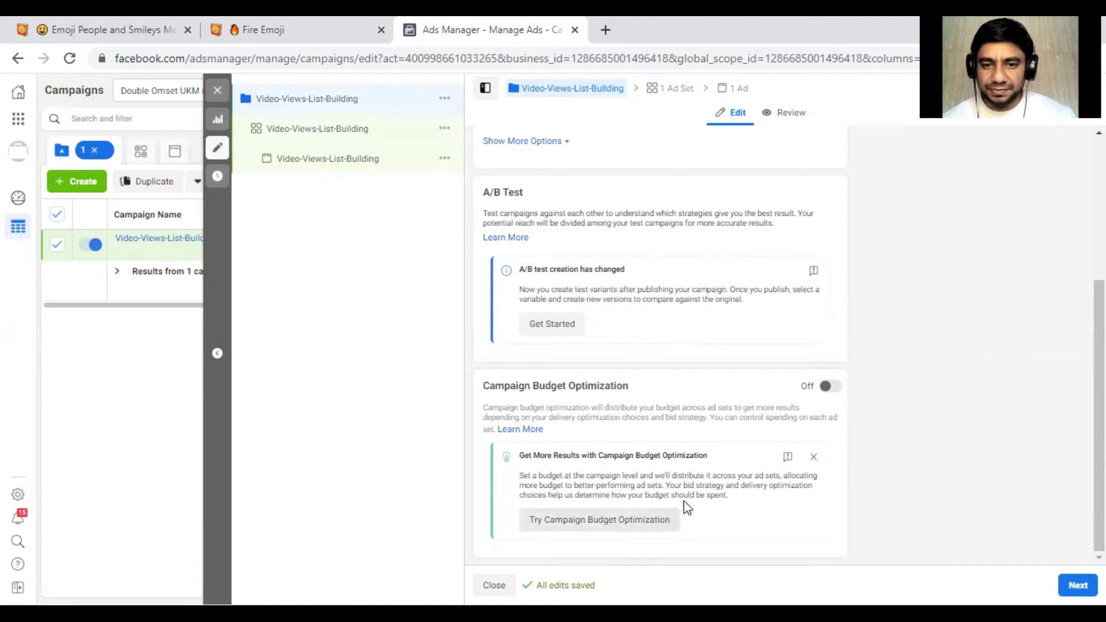
scroll(660, 345, up, 4)
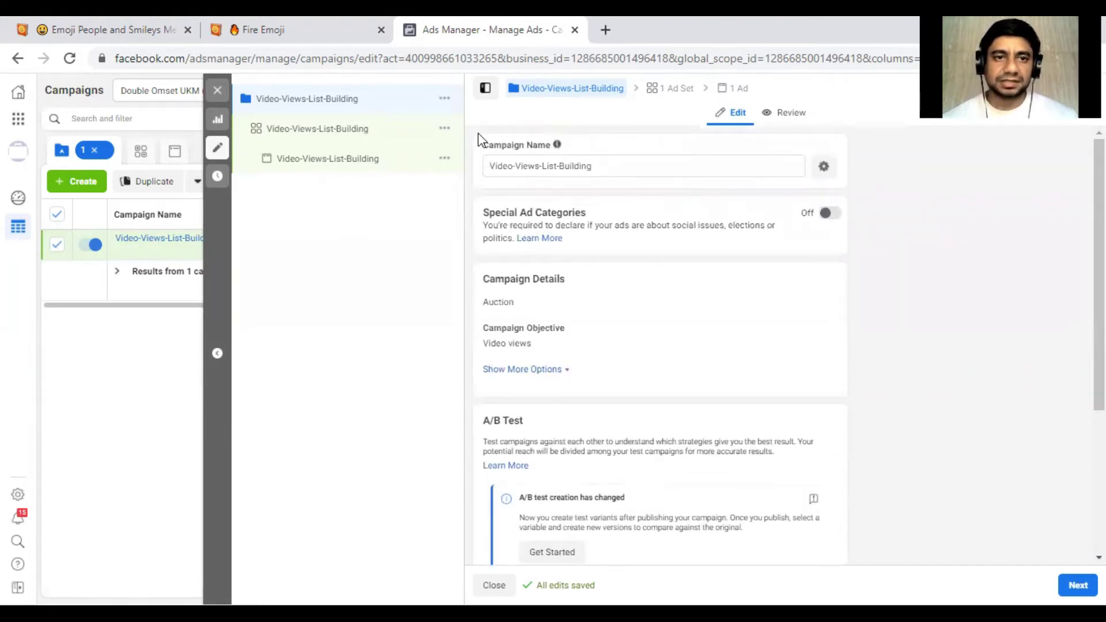
click(391, 132)
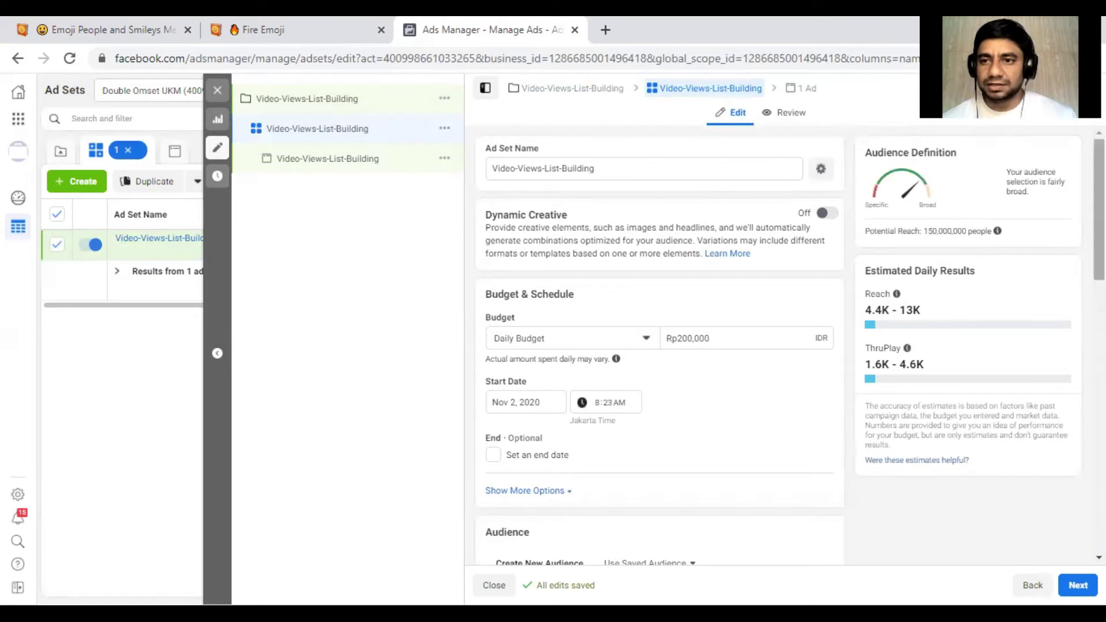
scroll(660, 346, down, 3)
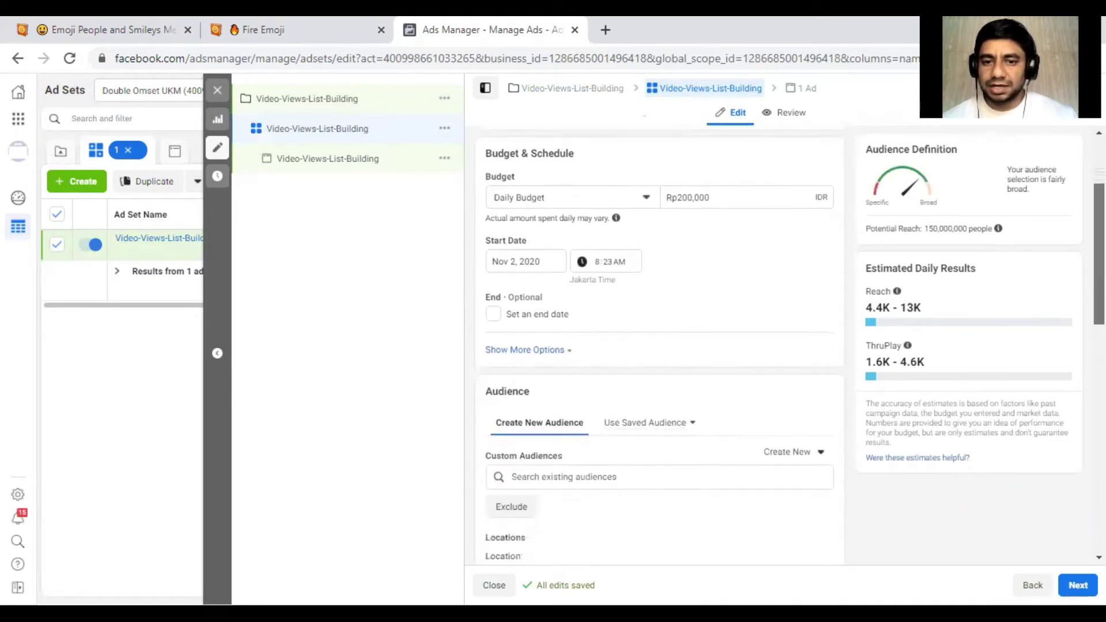
scroll(660, 346, down, 1)
scroll(660, 345, up, 3)
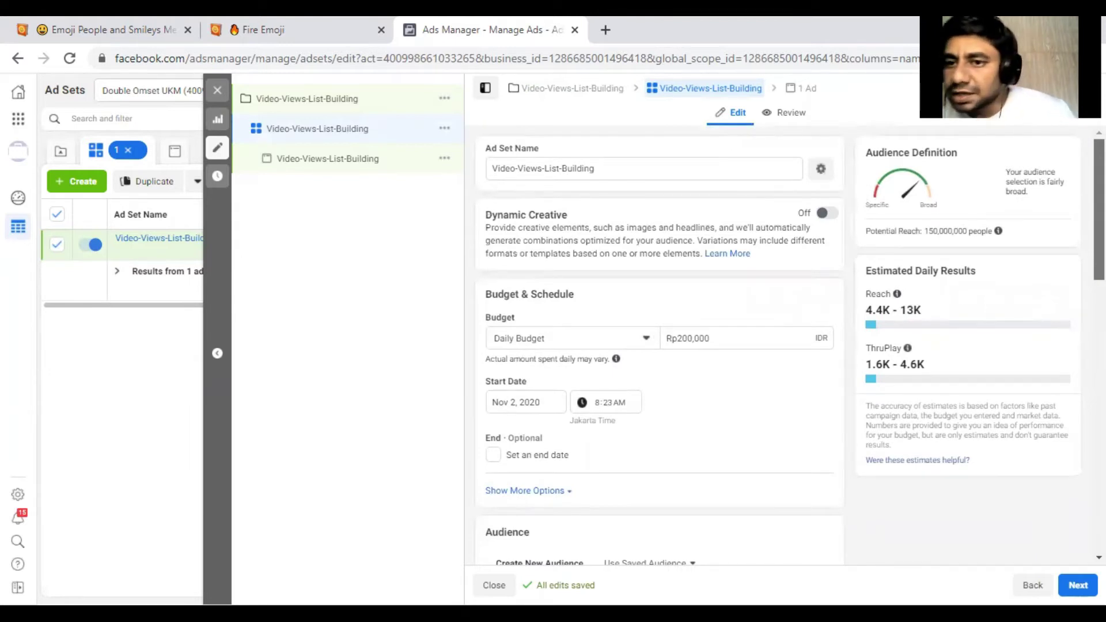
scroll(1074, 265, down, 6)
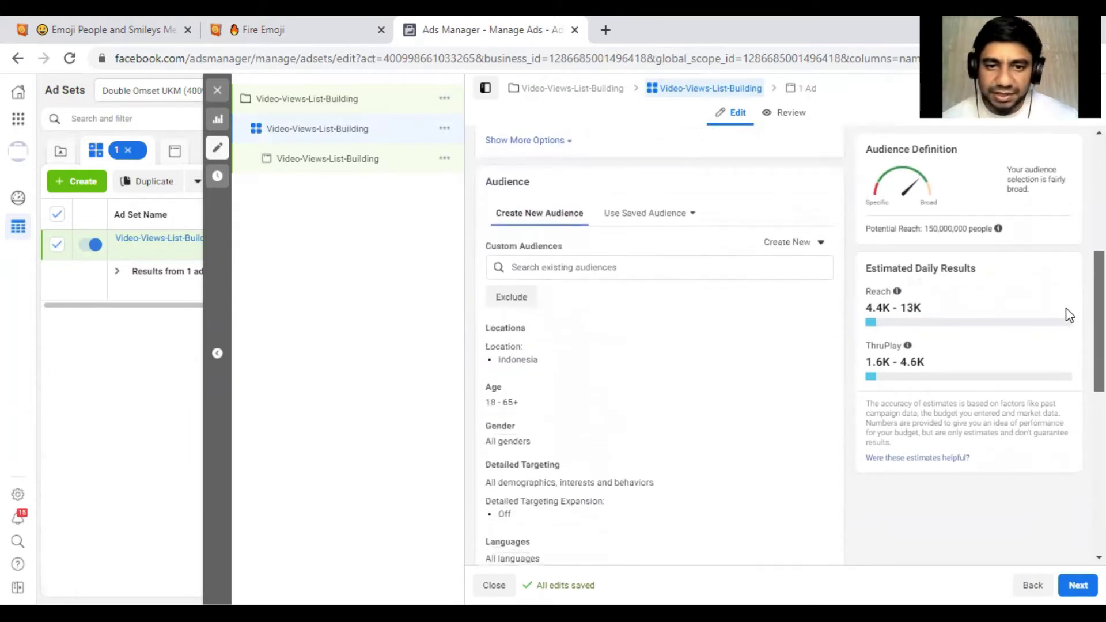
scroll(1070, 315, up, 6)
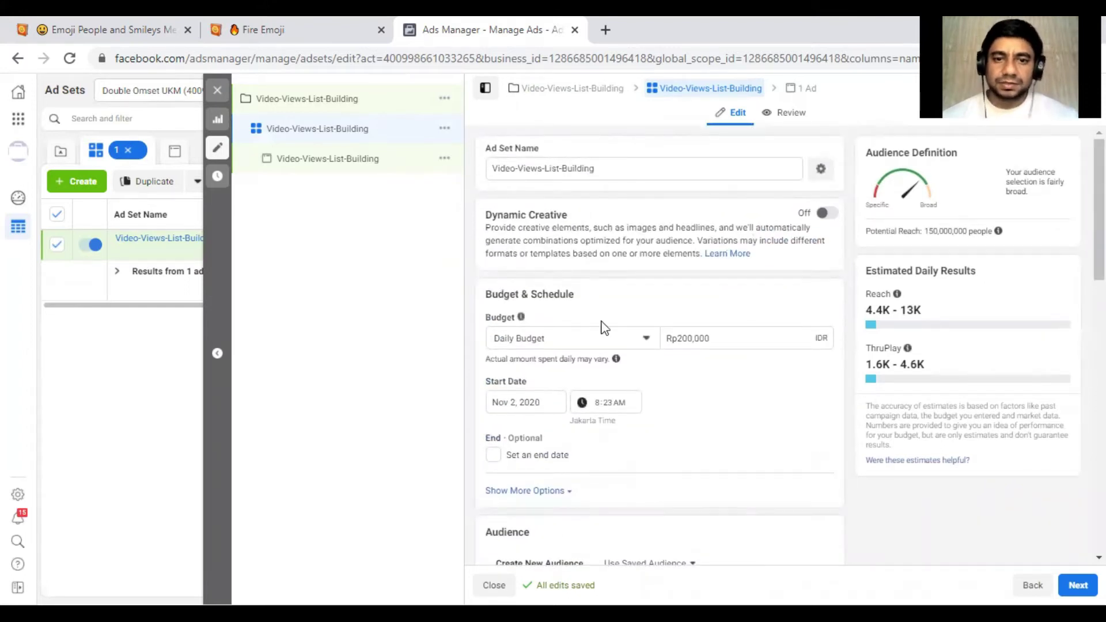
Step: Set the ad set's daily budget to Rp50,000
click(708, 338)
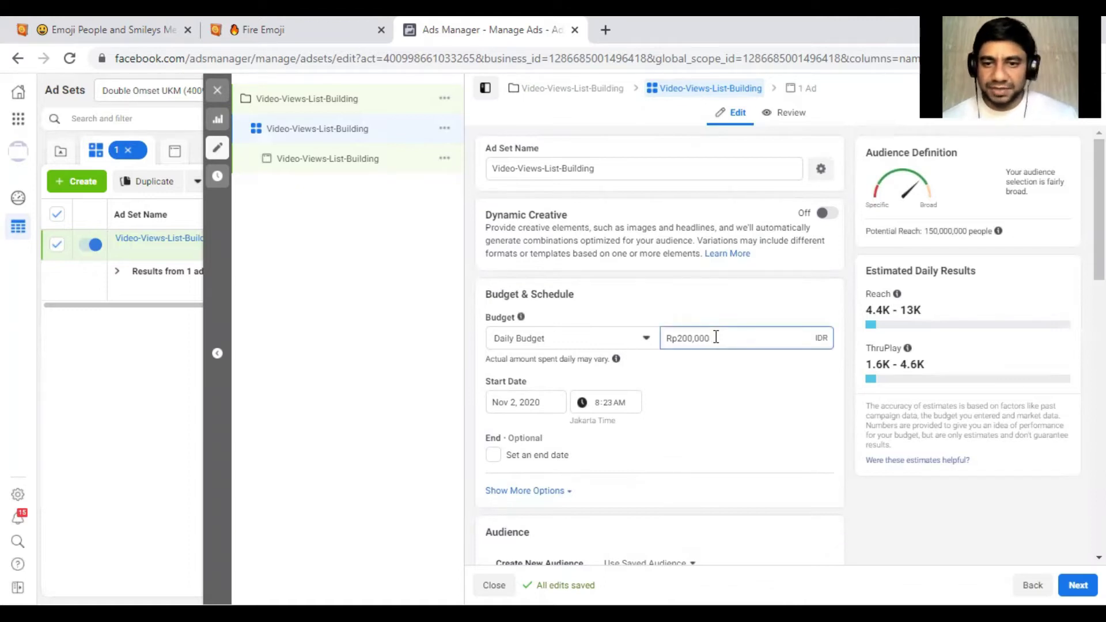
drag(716, 337, 579, 341)
text(5)
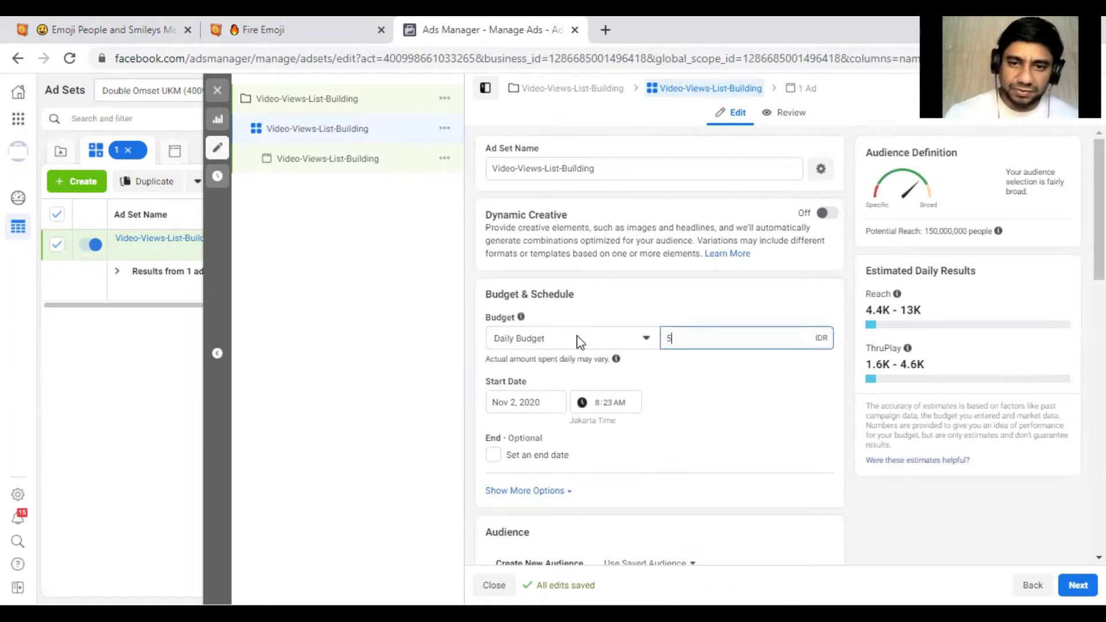
text(0)
text(000)
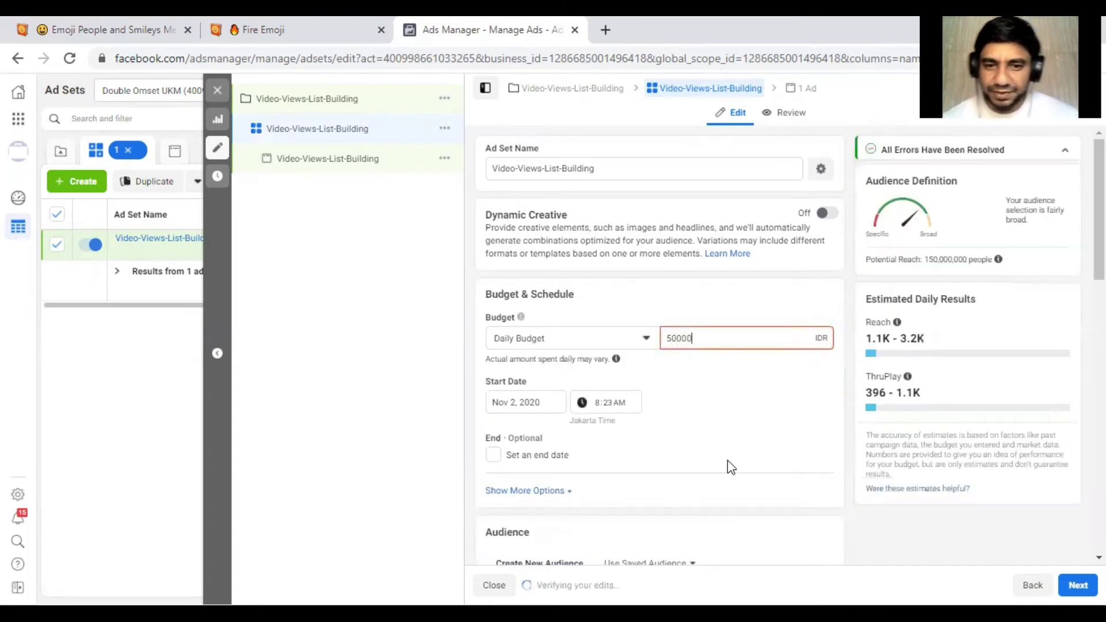
click(731, 466)
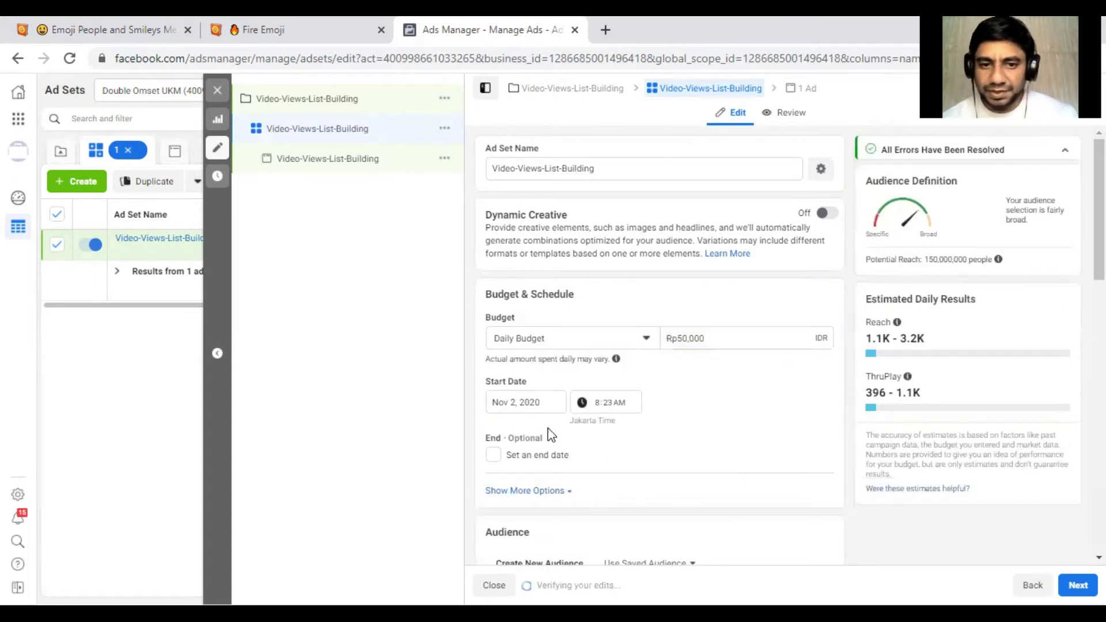
Step: Check the ad set's start date without changing it and schedule the end date for Nov 7, 2020
click(518, 405)
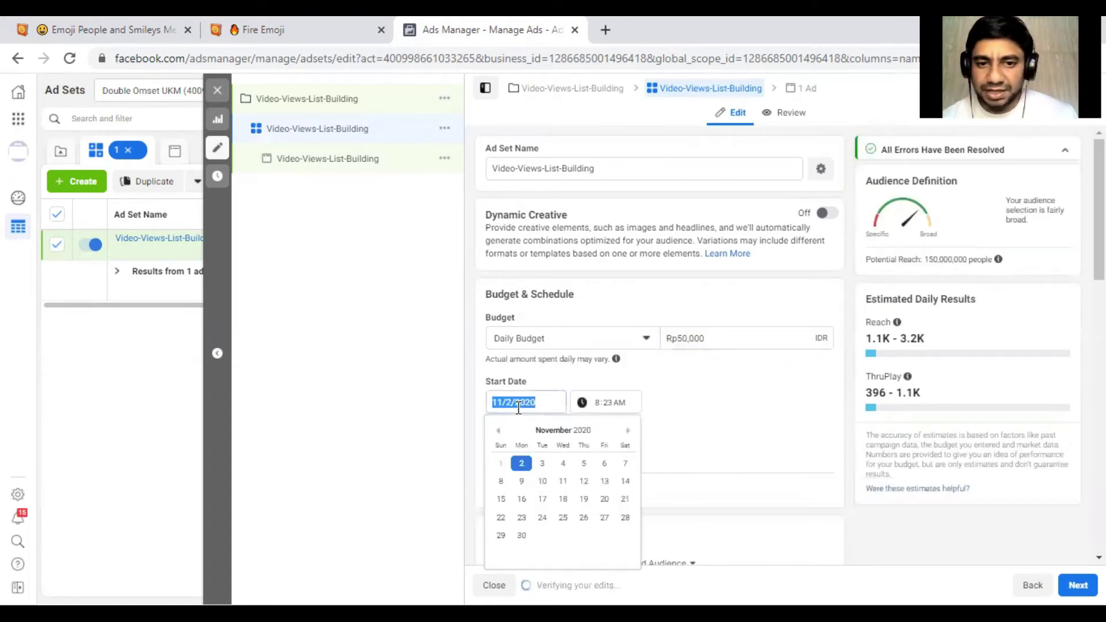
click(679, 420)
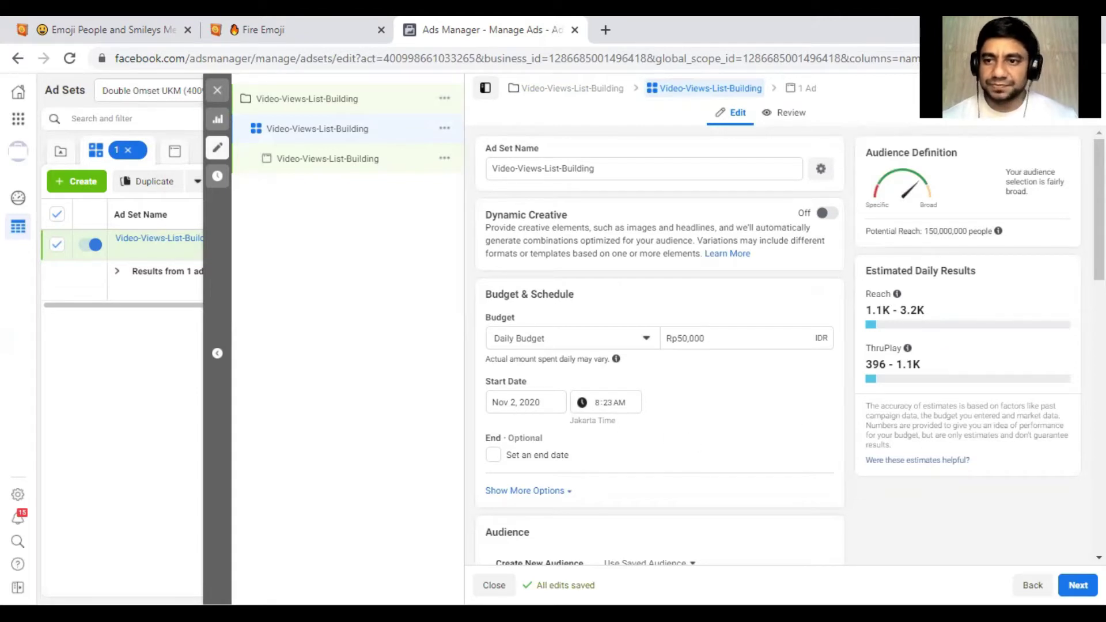
scroll(660, 346, down, 4)
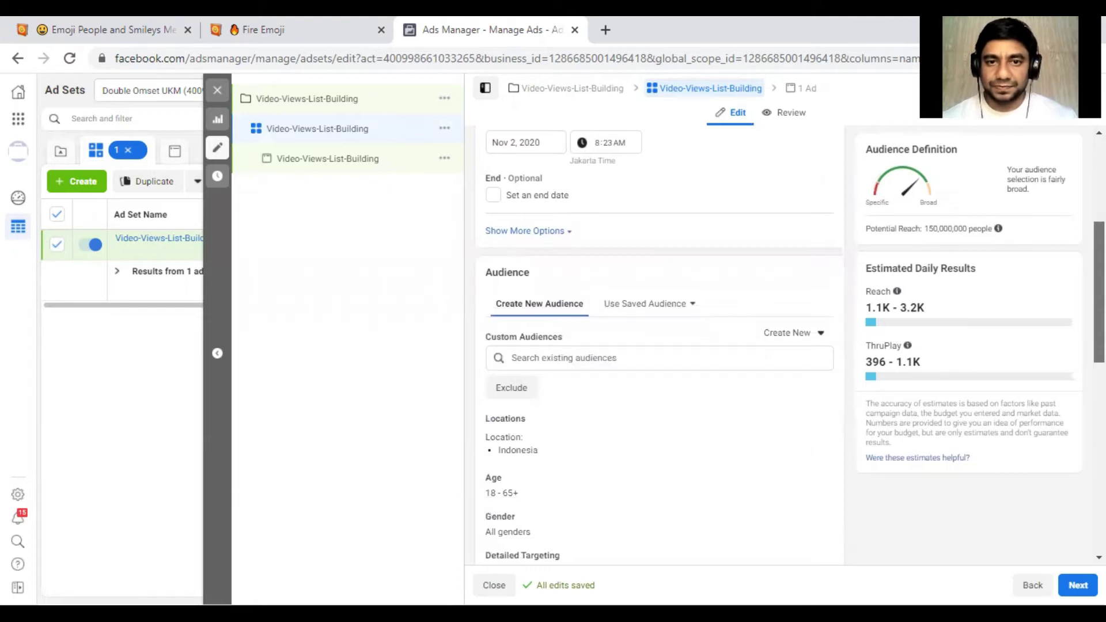
click(494, 195)
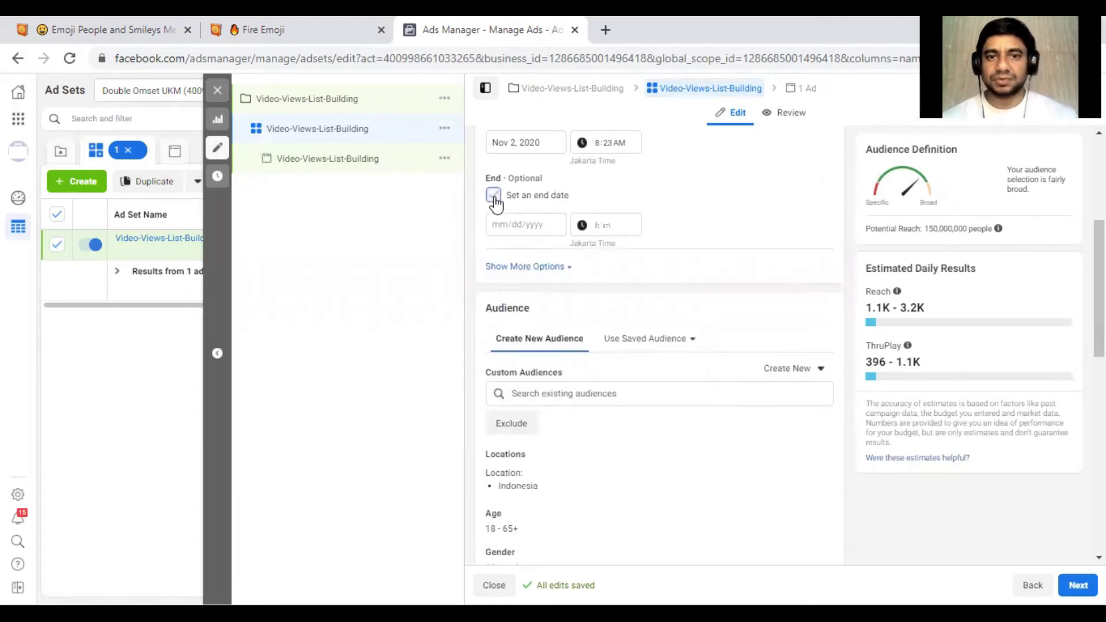
click(526, 225)
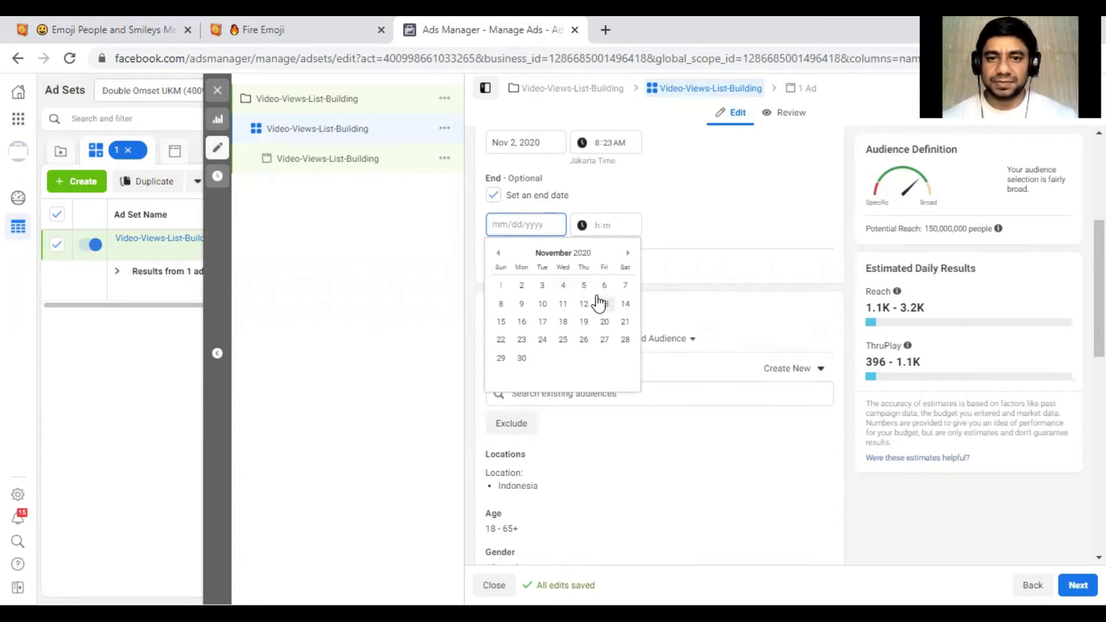
click(630, 280)
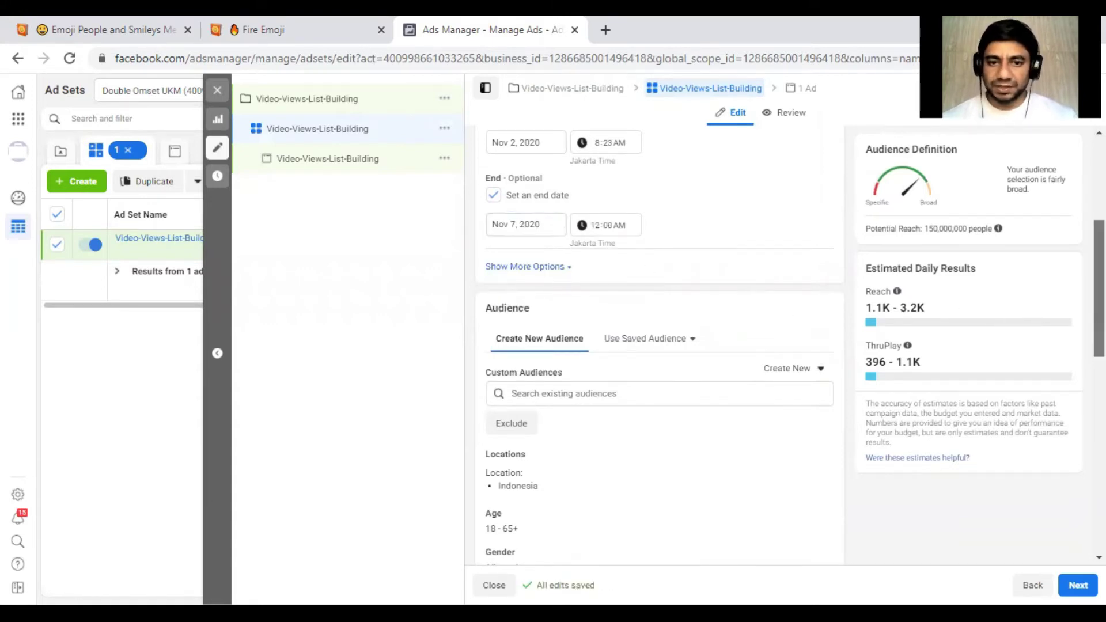
Step: Examine the ad set's audience section, including its existing custom audiences and saved audiences
scroll(1100, 311, down, 2)
scroll(660, 340, down, 3)
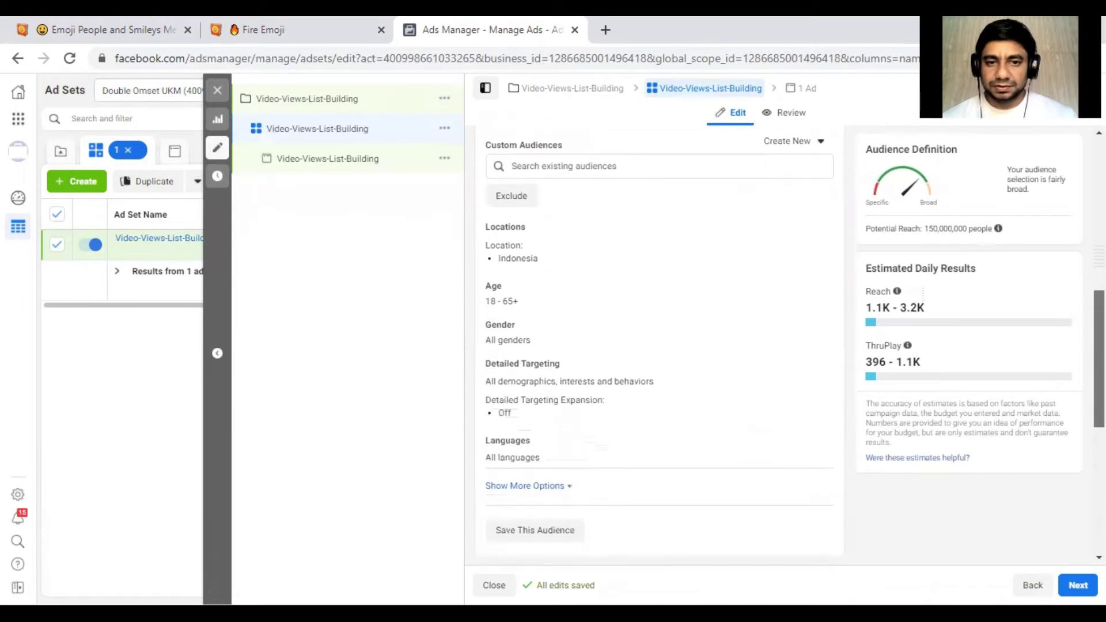
scroll(1074, 383, down, 1)
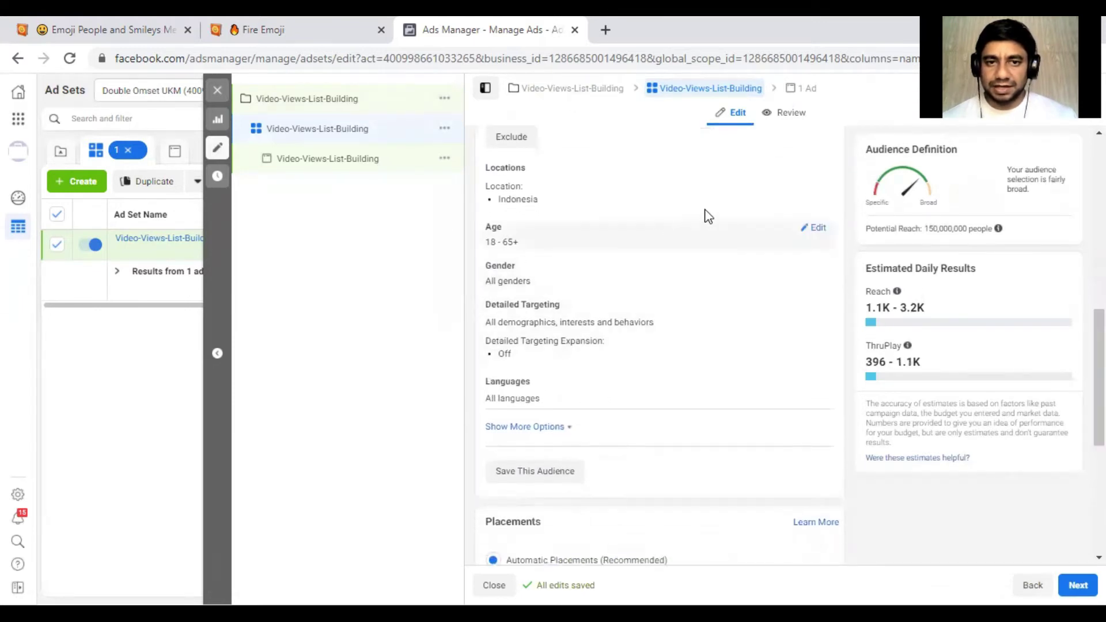
scroll(1100, 322, up, 3)
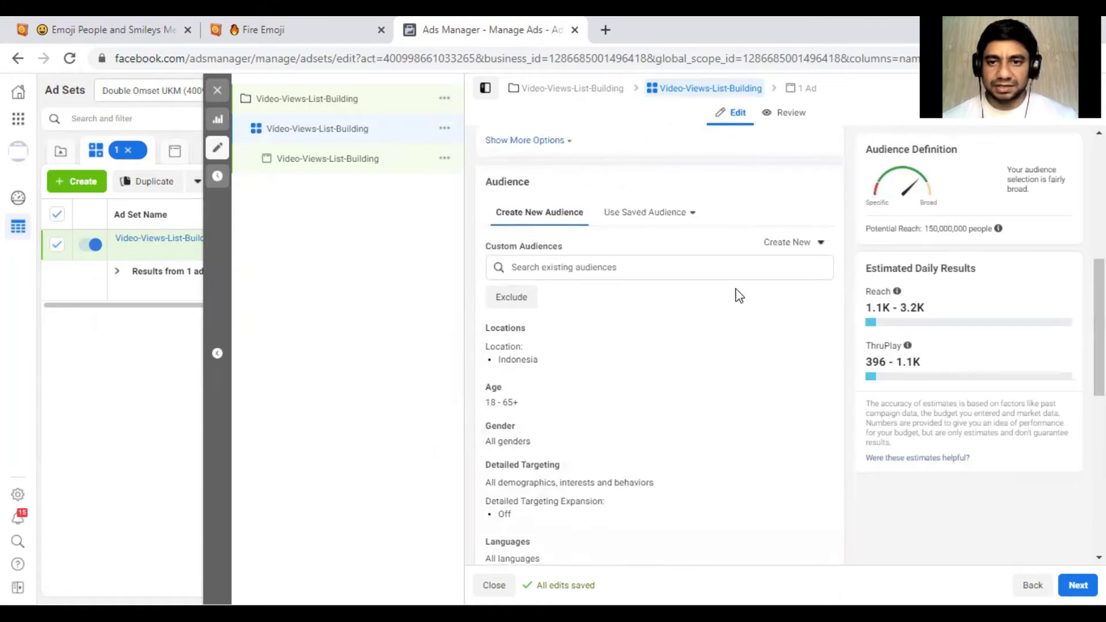
click(721, 273)
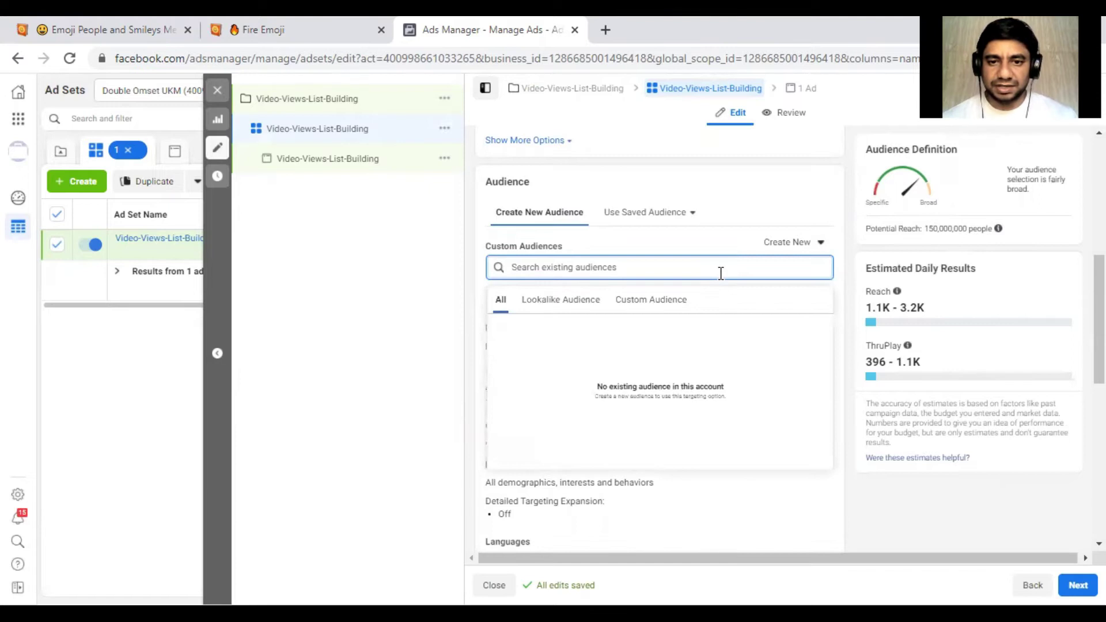
click(649, 219)
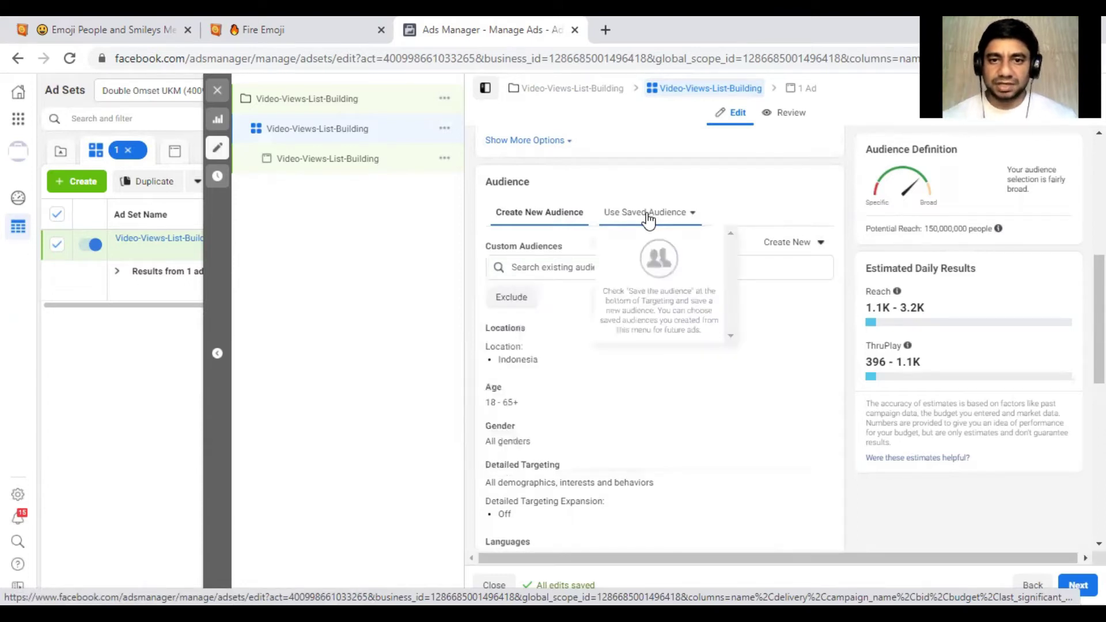
click(554, 266)
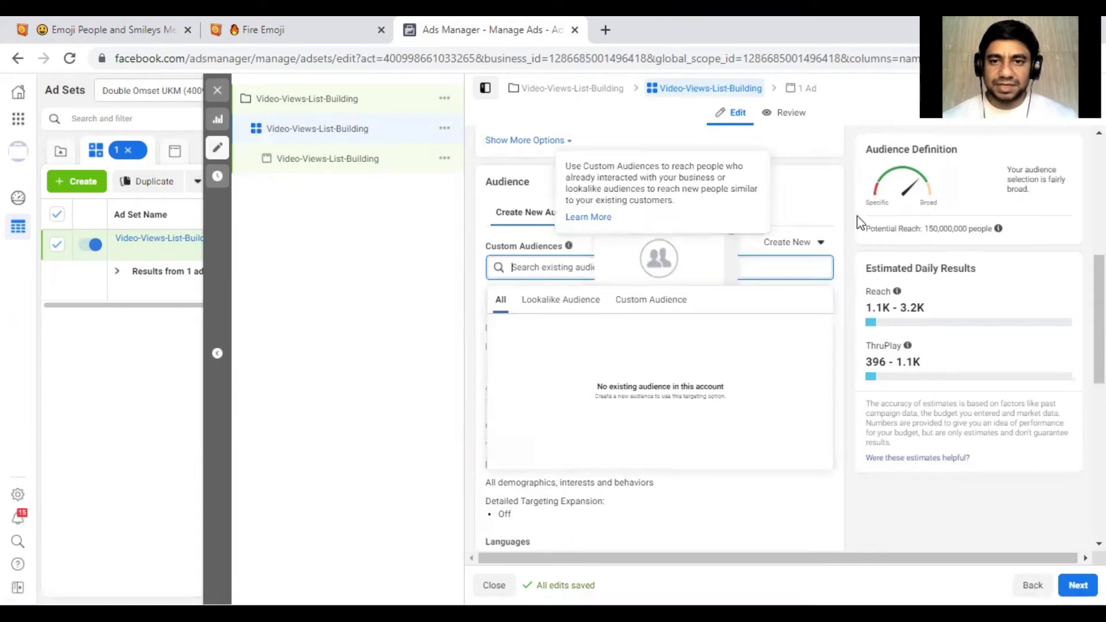
drag(776, 189, 694, 213)
click(690, 215)
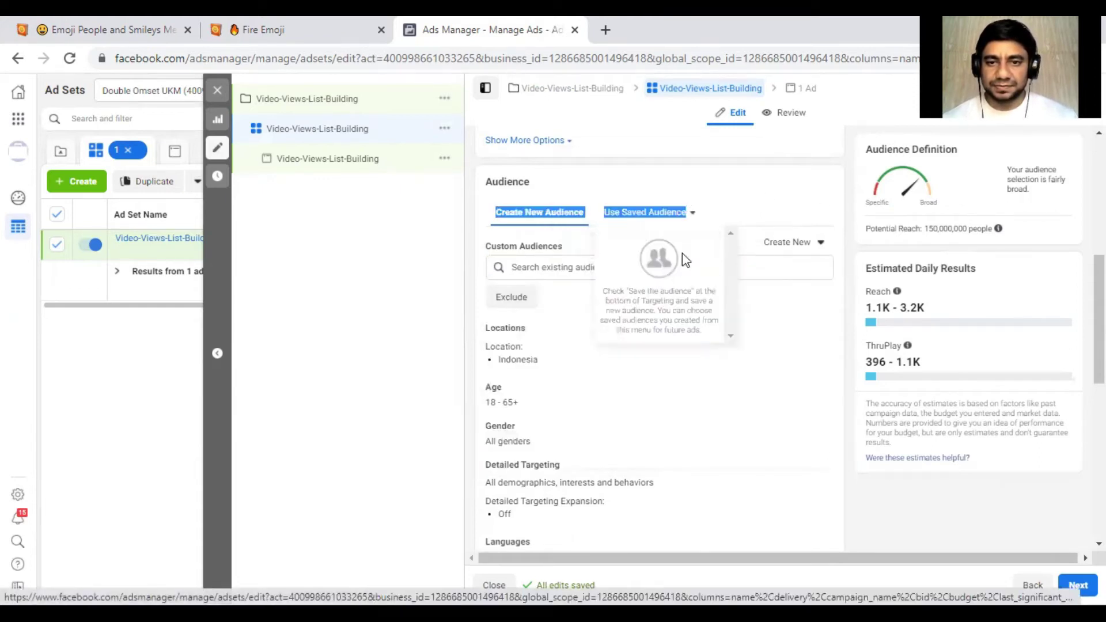
Step: Open the audience's locations for editing and remove Indonesia from the included locations
scroll(807, 403, down, 1)
click(808, 412)
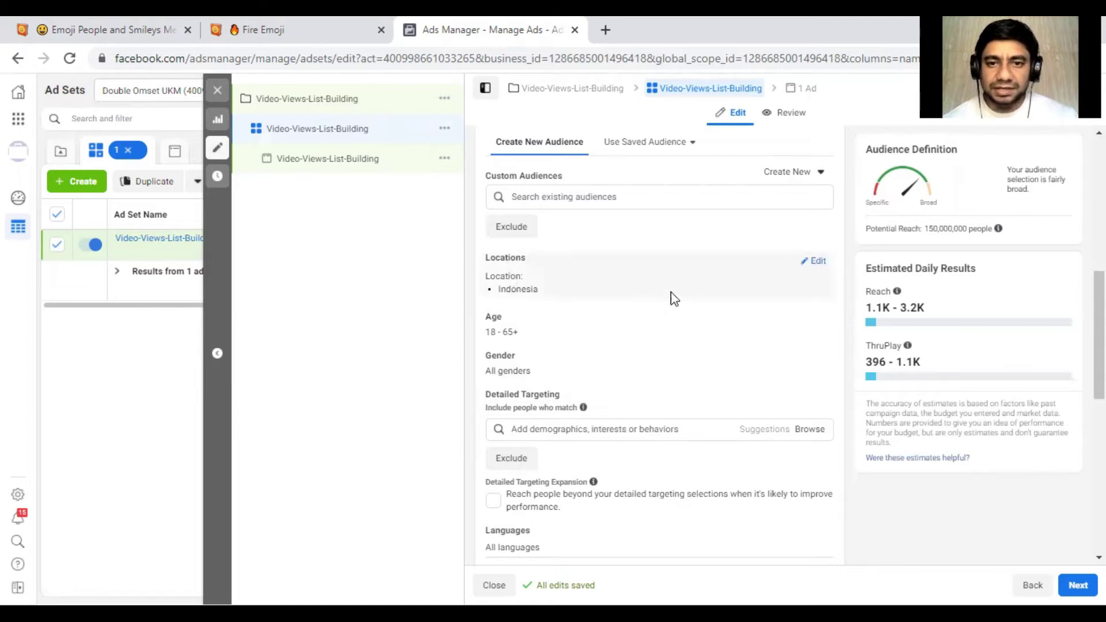
click(819, 262)
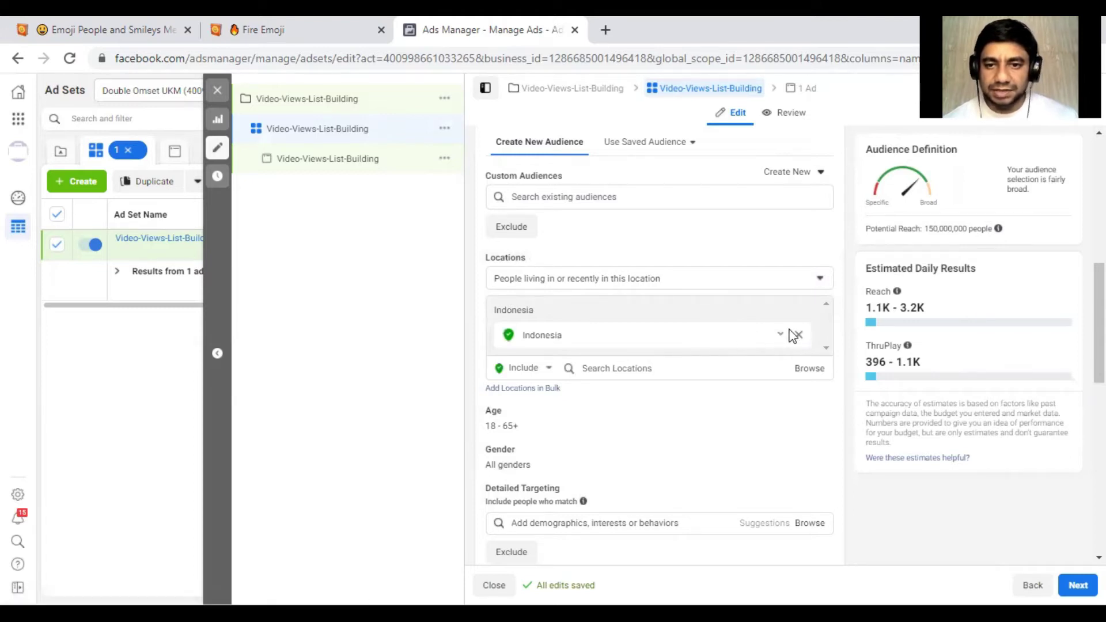
click(798, 337)
click(686, 321)
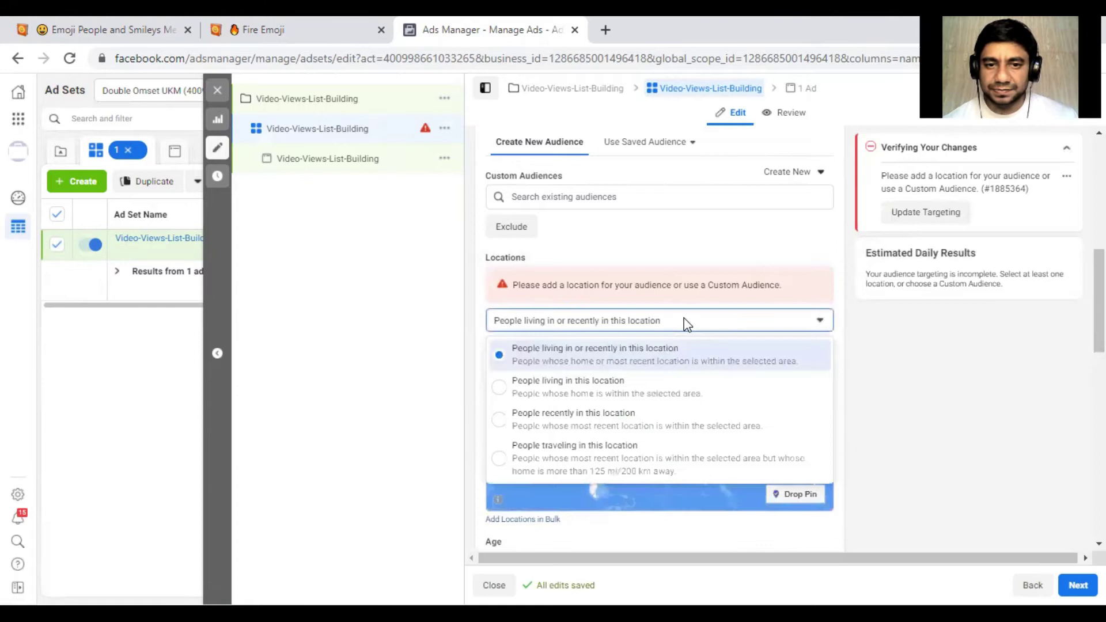
click(647, 323)
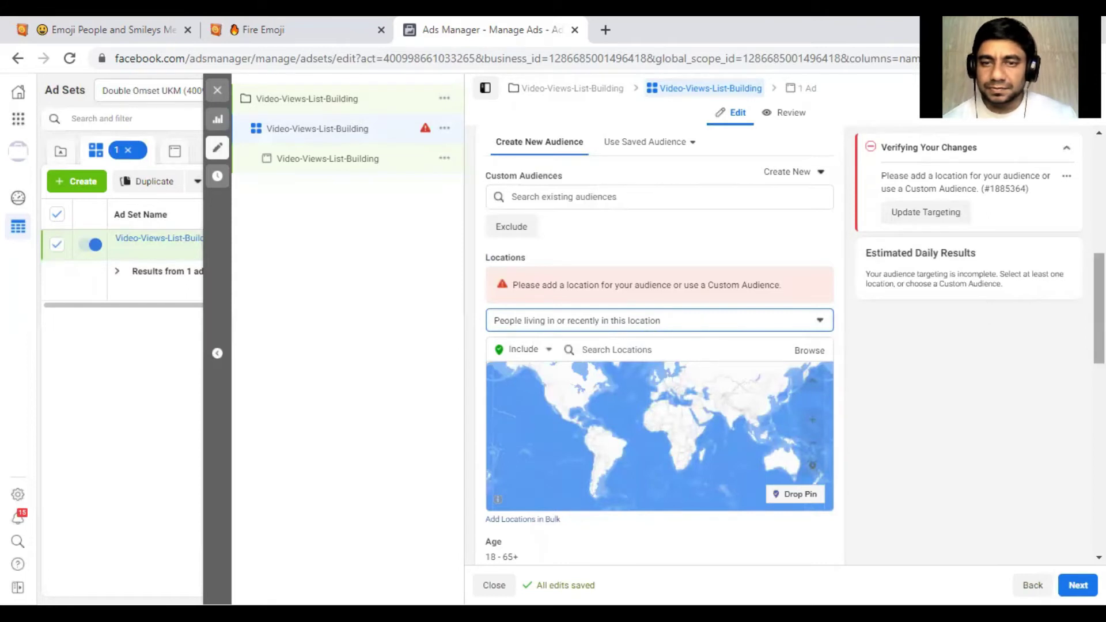
Step: Check again whether a saved audience is available for the ad set
scroll(652, 282, up, 2)
click(644, 278)
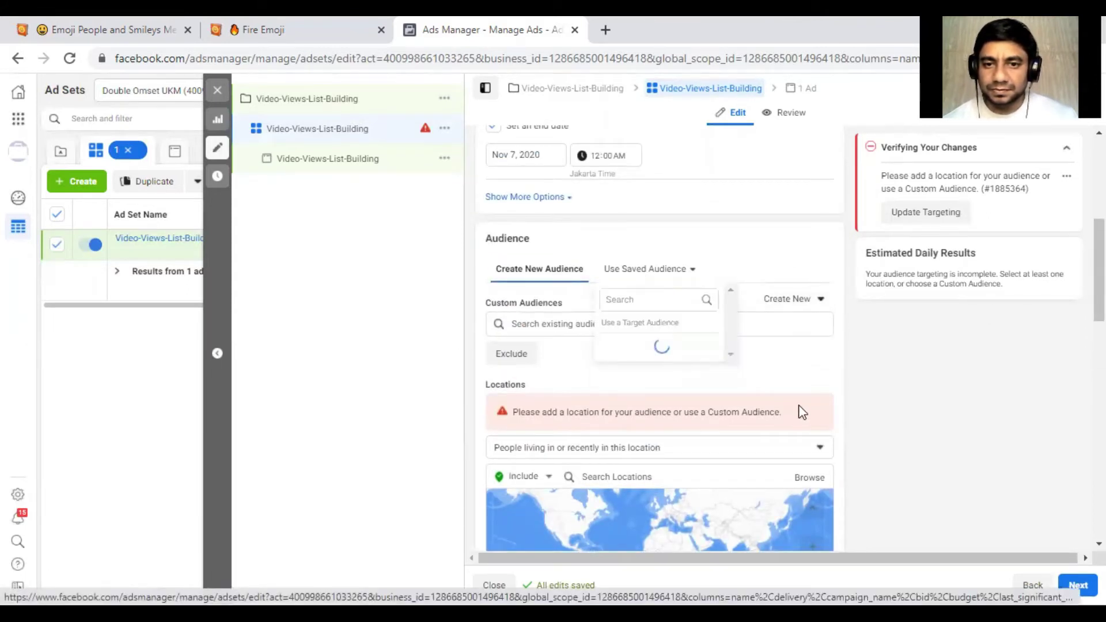
click(693, 229)
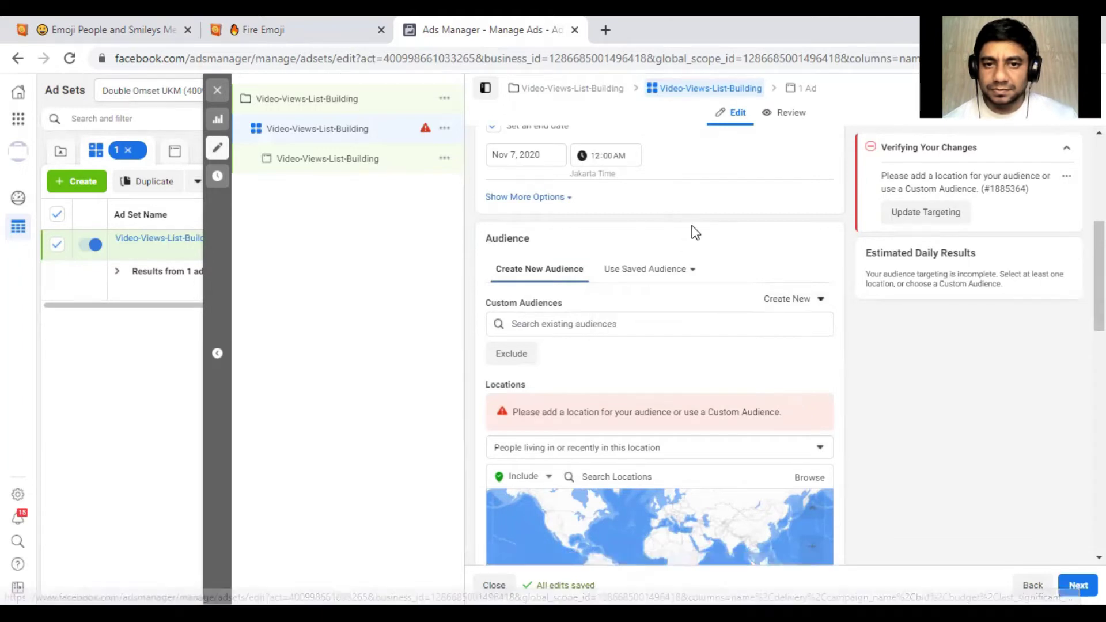
click(654, 267)
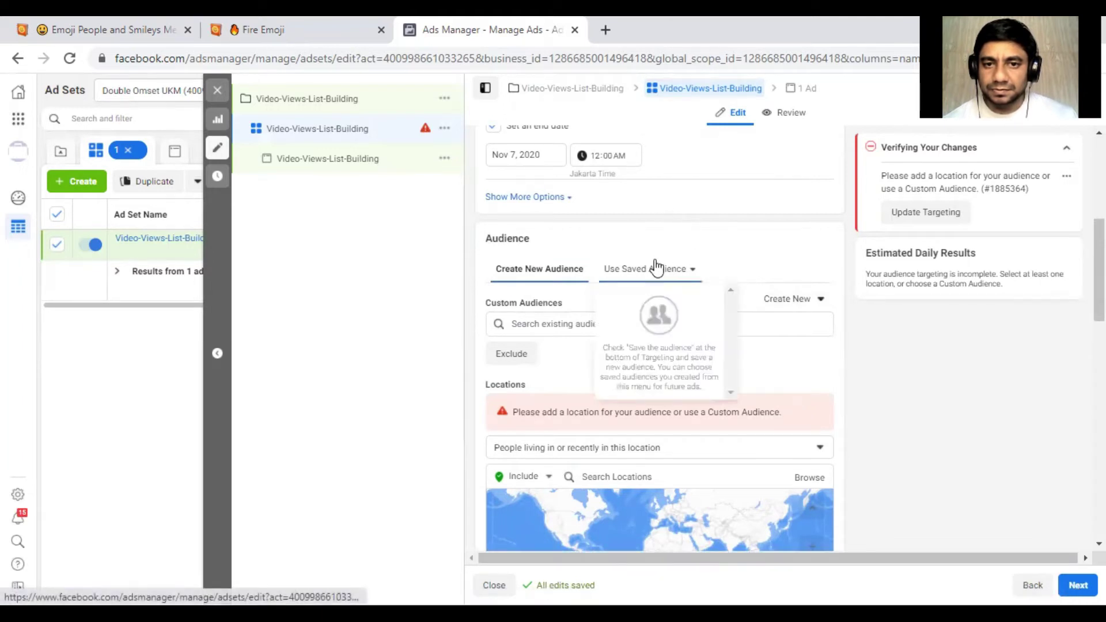
click(755, 267)
scroll(636, 196, down, 3)
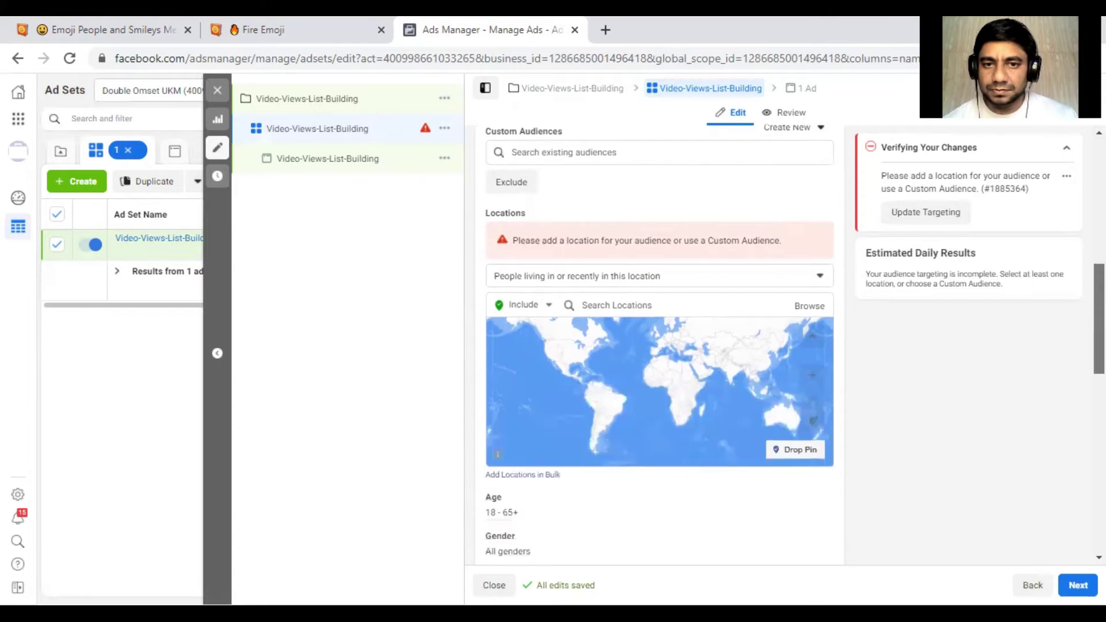
Step: Search the existing custom audiences for Jakarta and DKI, then dismiss the search
click(608, 153)
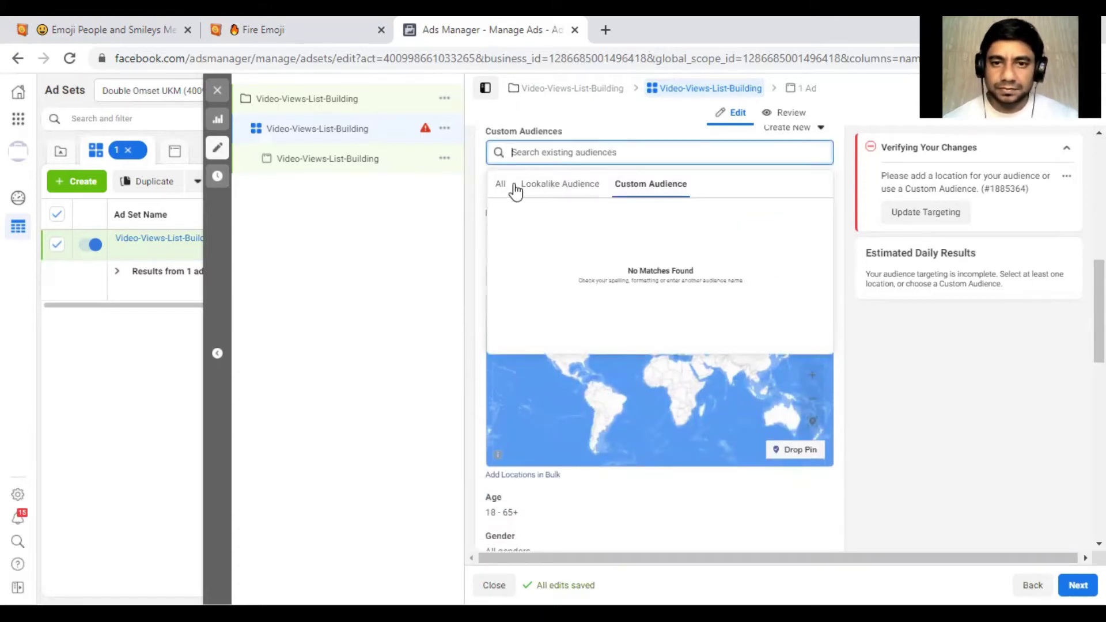
text(Jakarta)
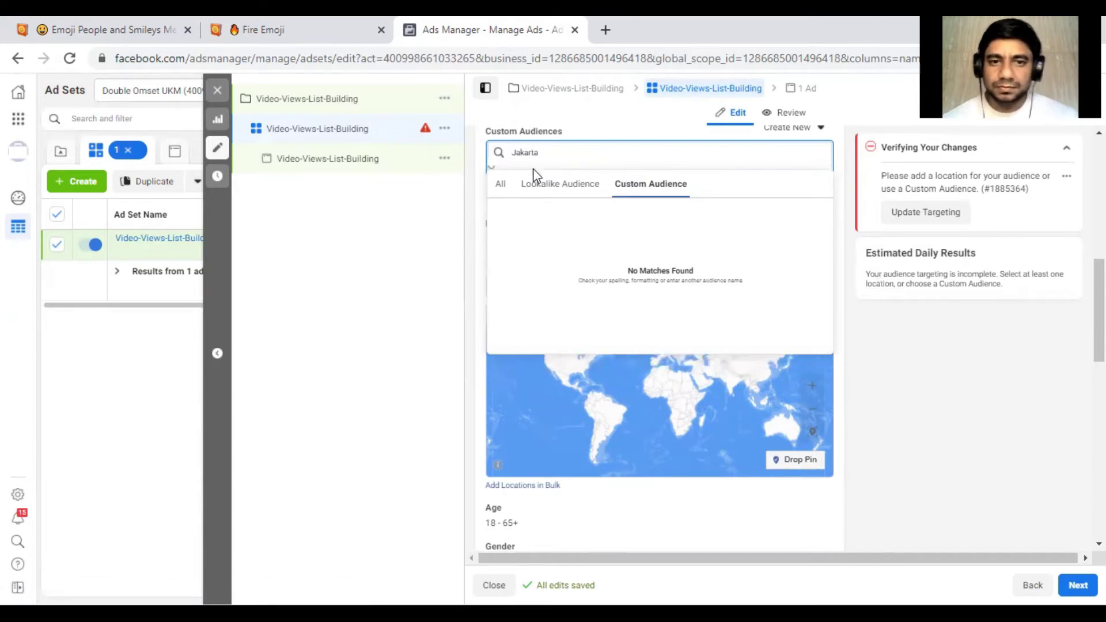
click(501, 186)
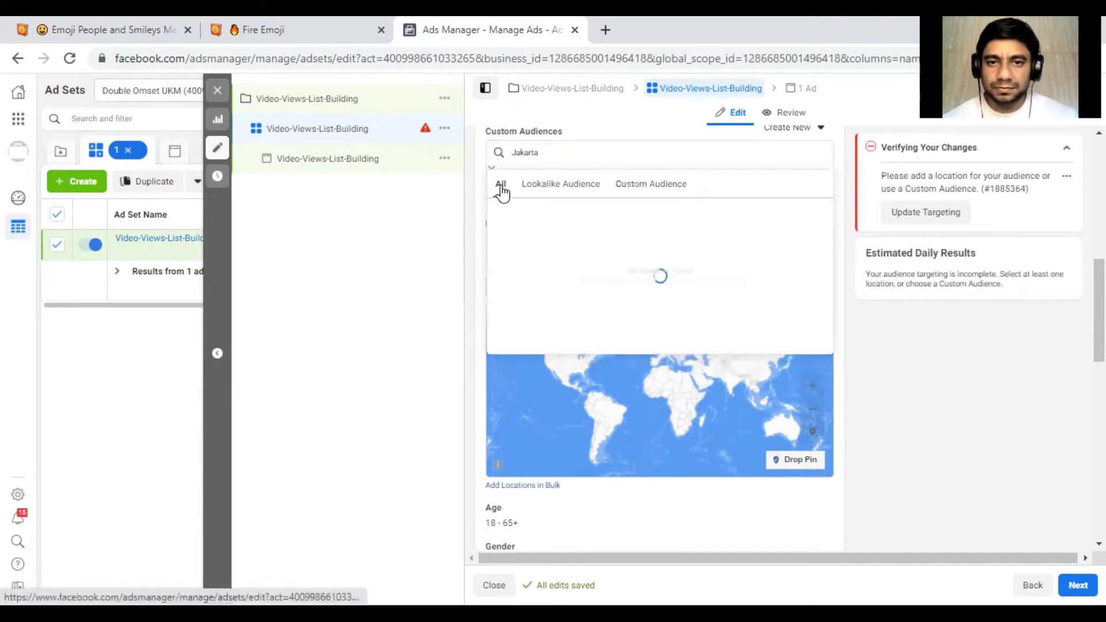
click(641, 123)
click(627, 150)
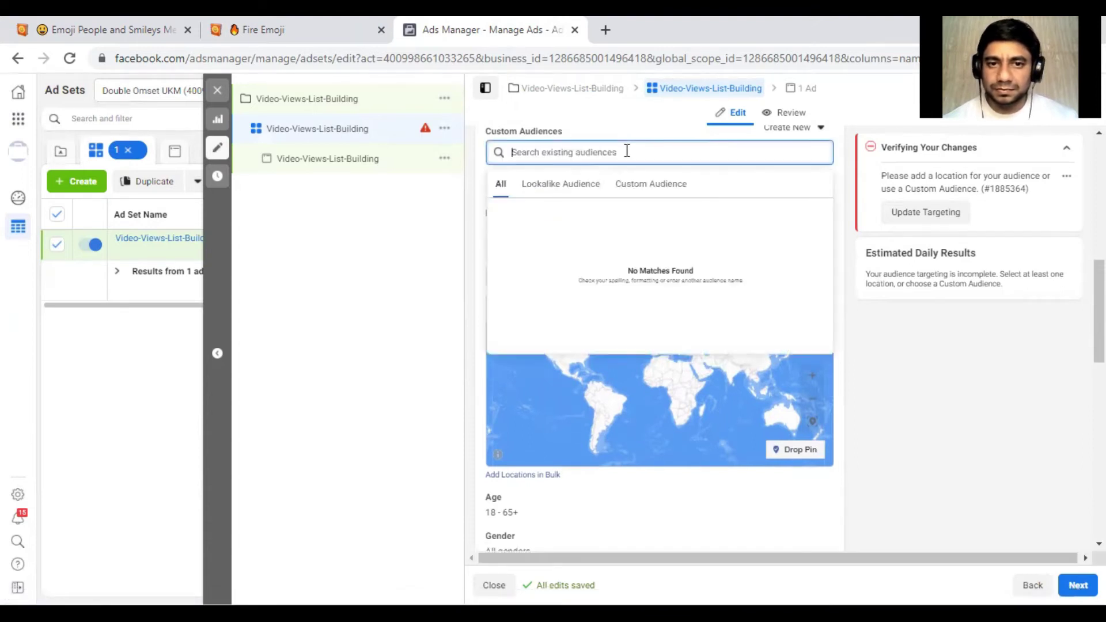
text(Jakart)
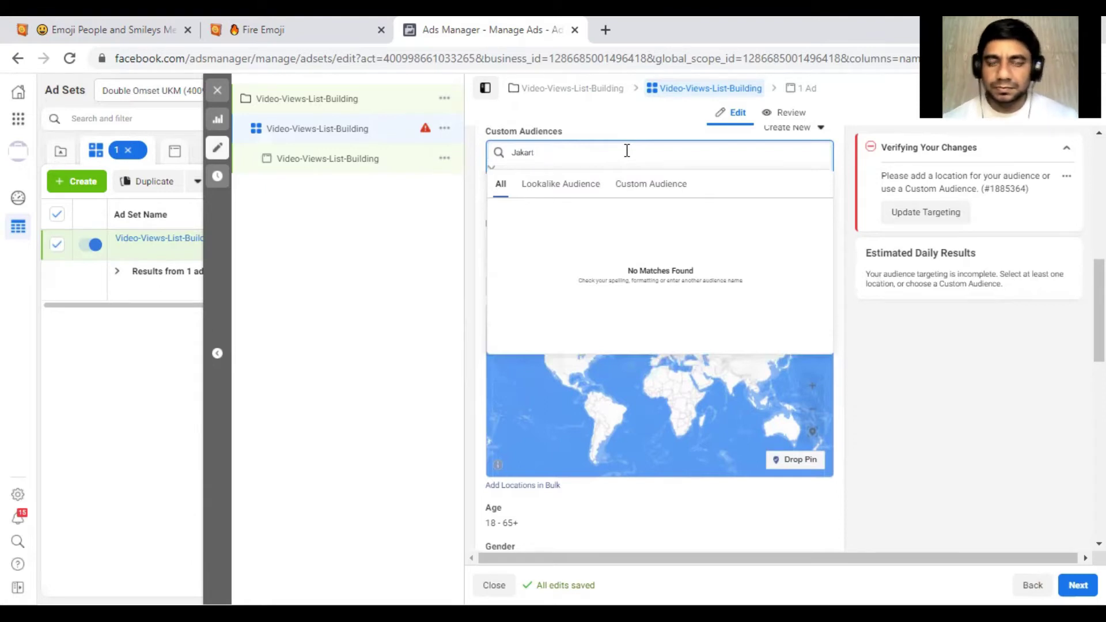
key(BackSpace)
key(BackSpace)
key(BackSpace)
text(DKI)
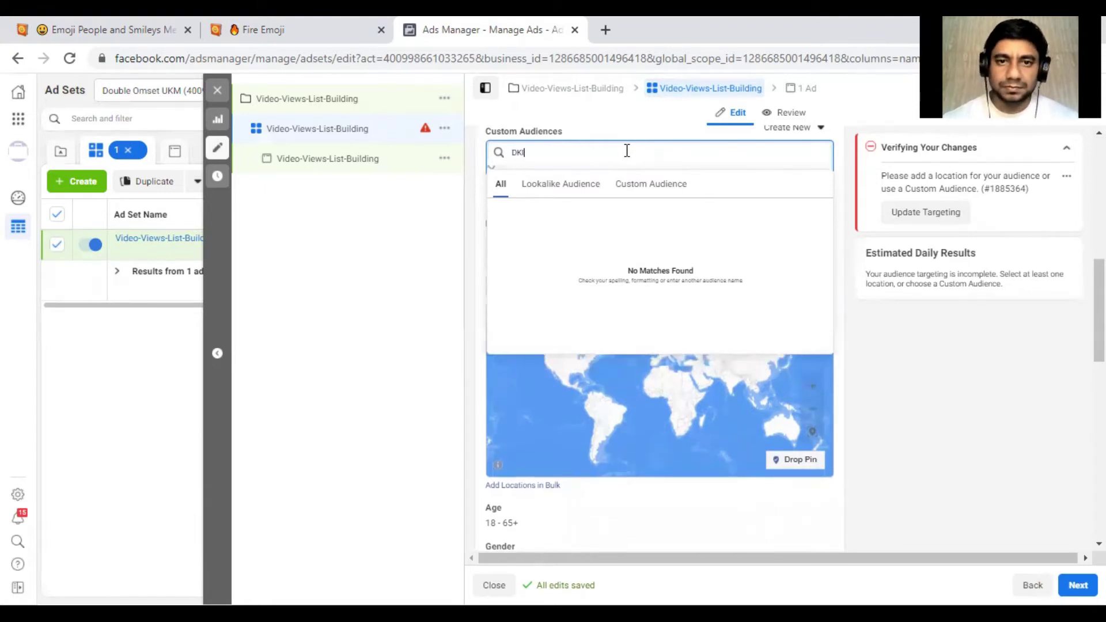
key(Escape)
Step: Review the location type options and keep People living in or recently in this location
scroll(660, 345, up, 3)
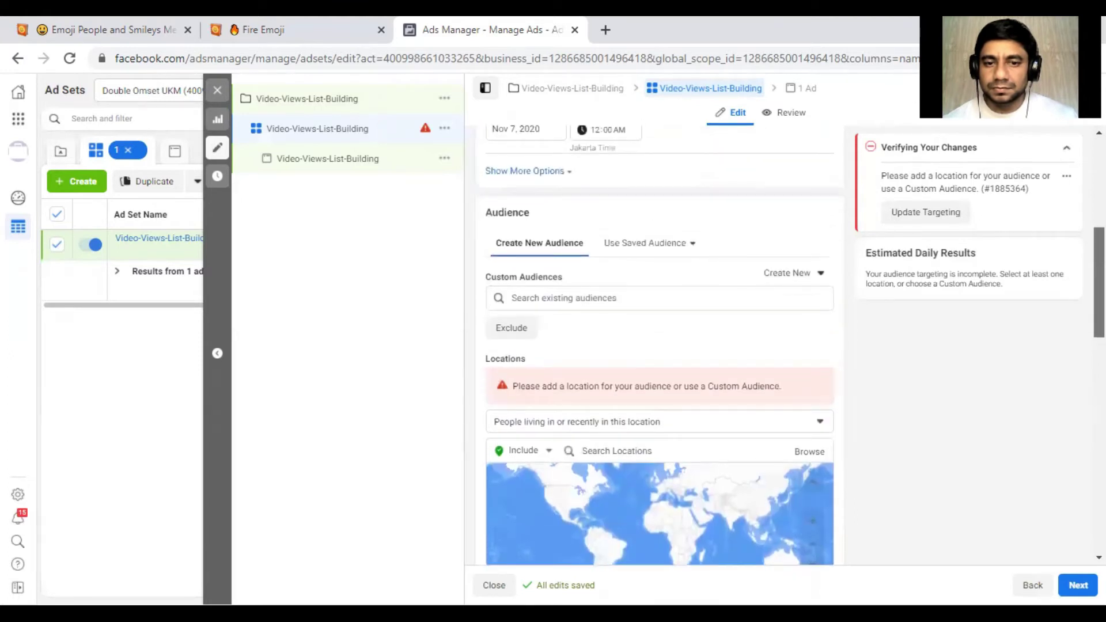
click(690, 427)
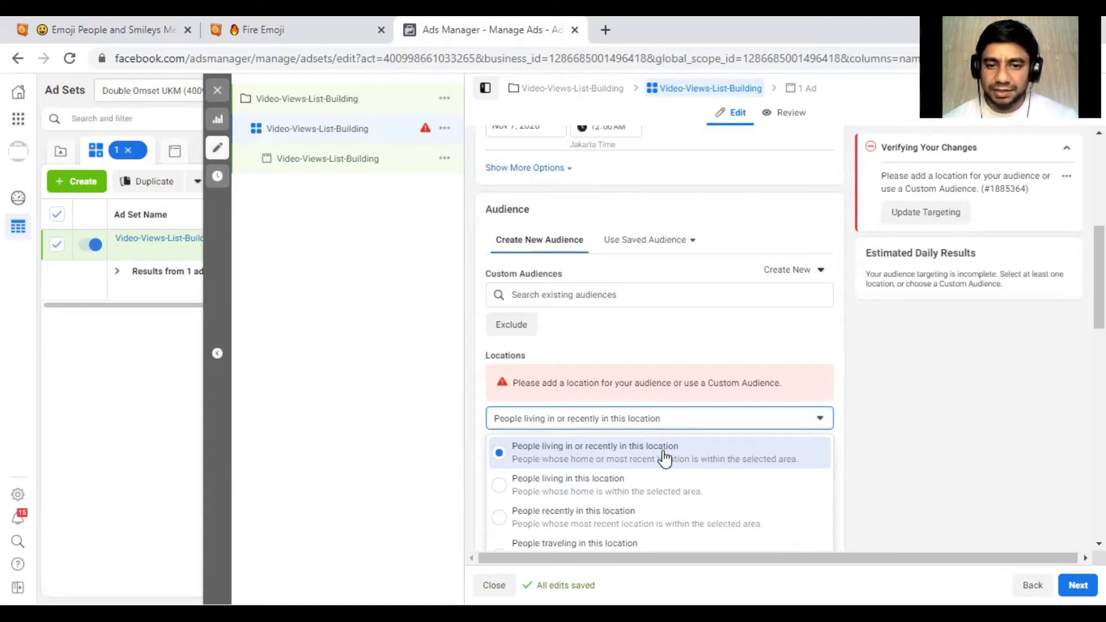
click(665, 455)
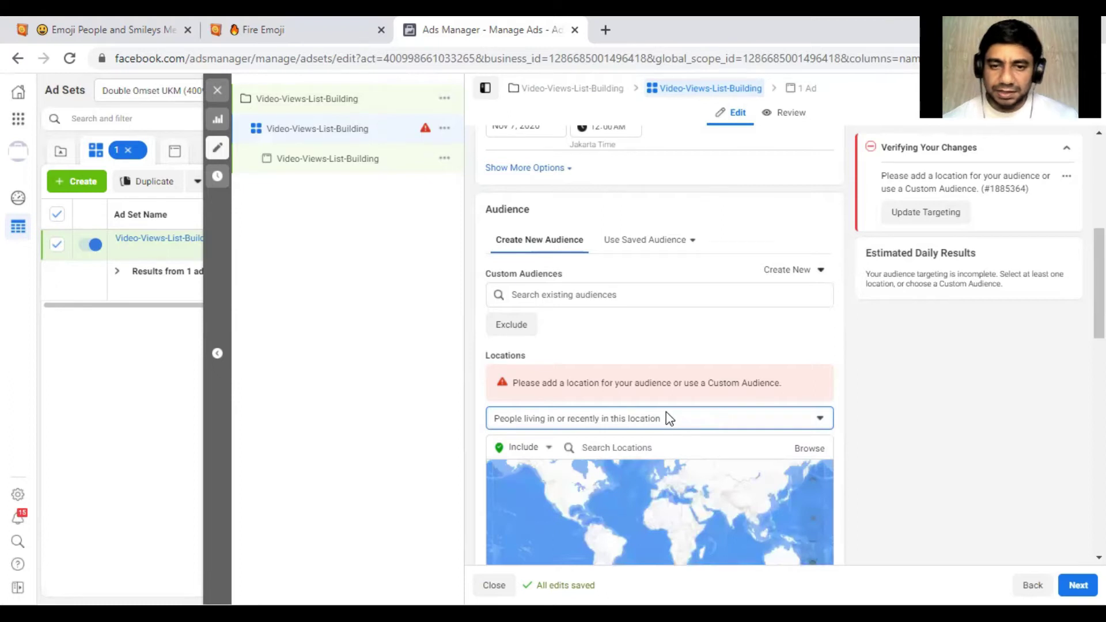
click(667, 419)
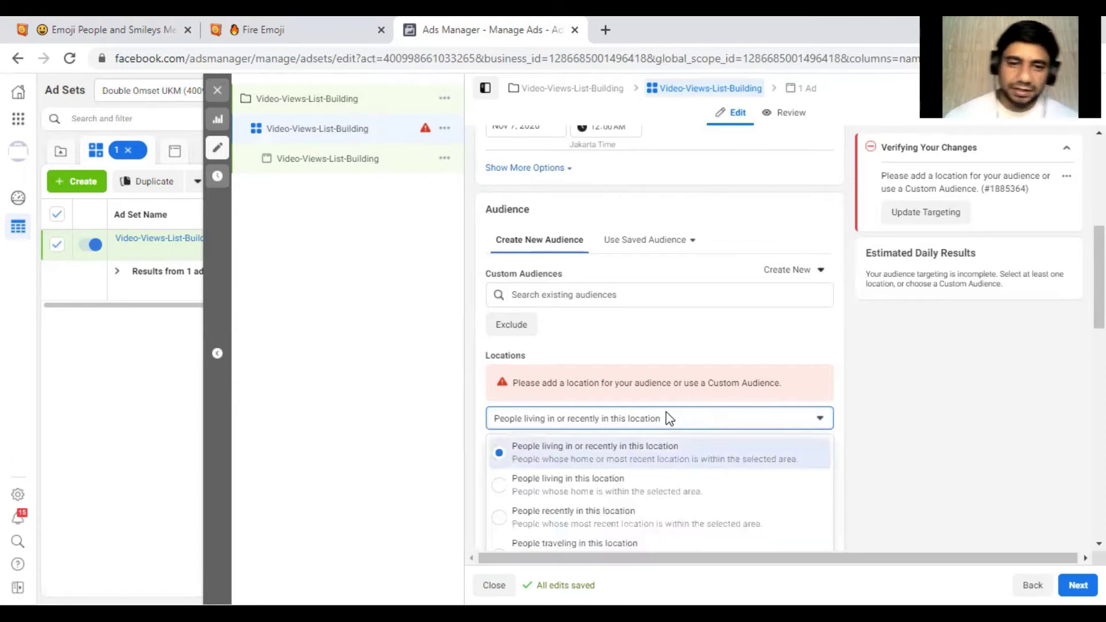
click(758, 345)
Step: Search the locations to include for DKI and replace the search term with Jakarta
click(708, 450)
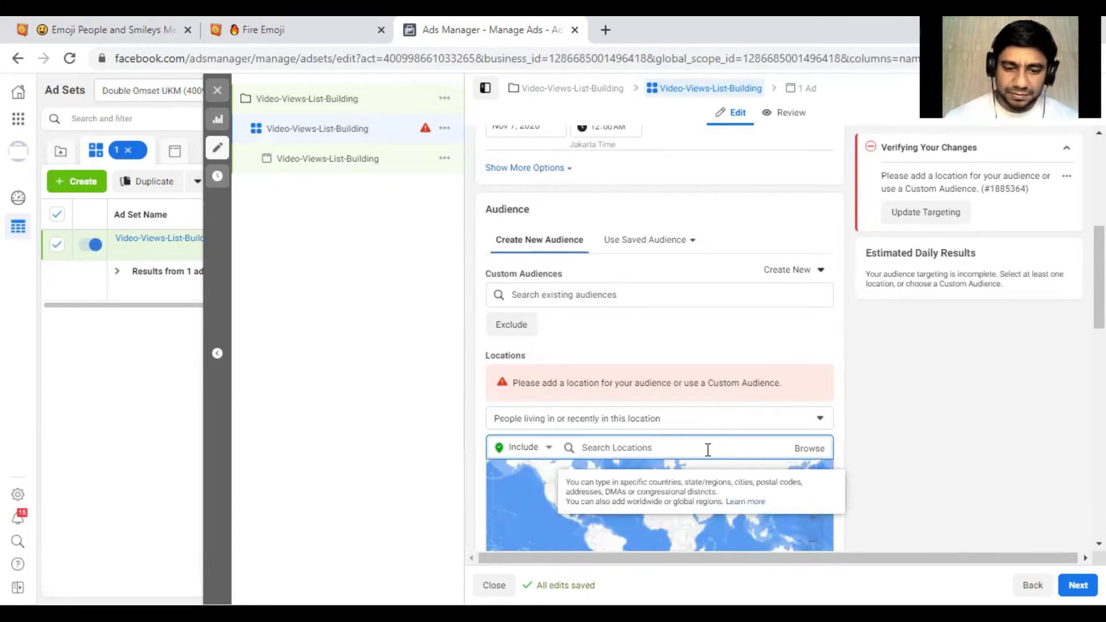
text(DKI)
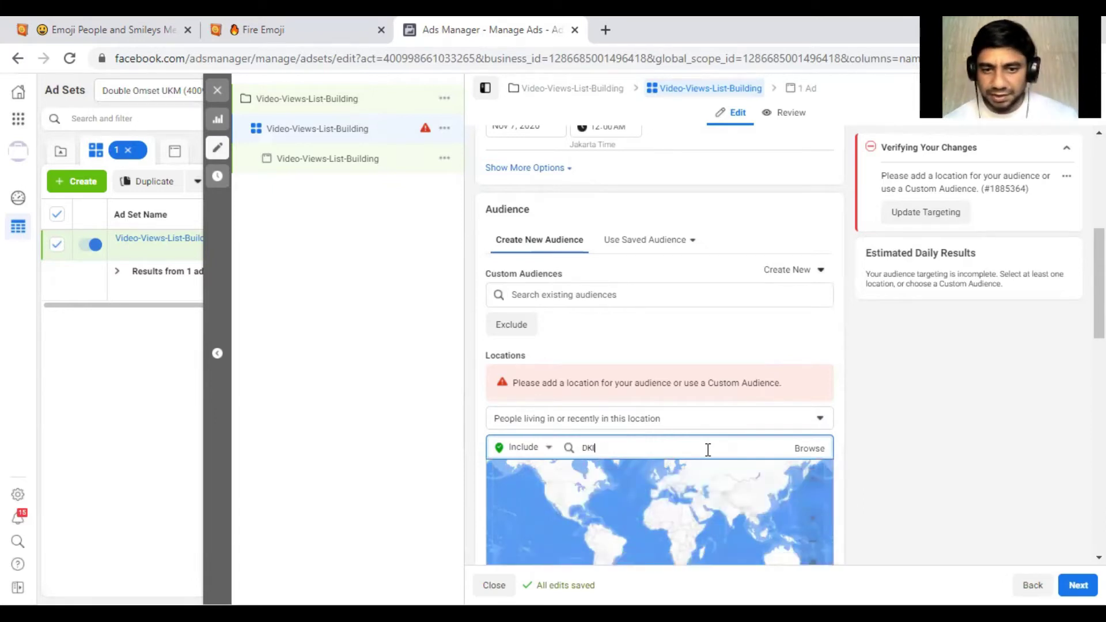
key(BackSpace)
text(Jakarta)
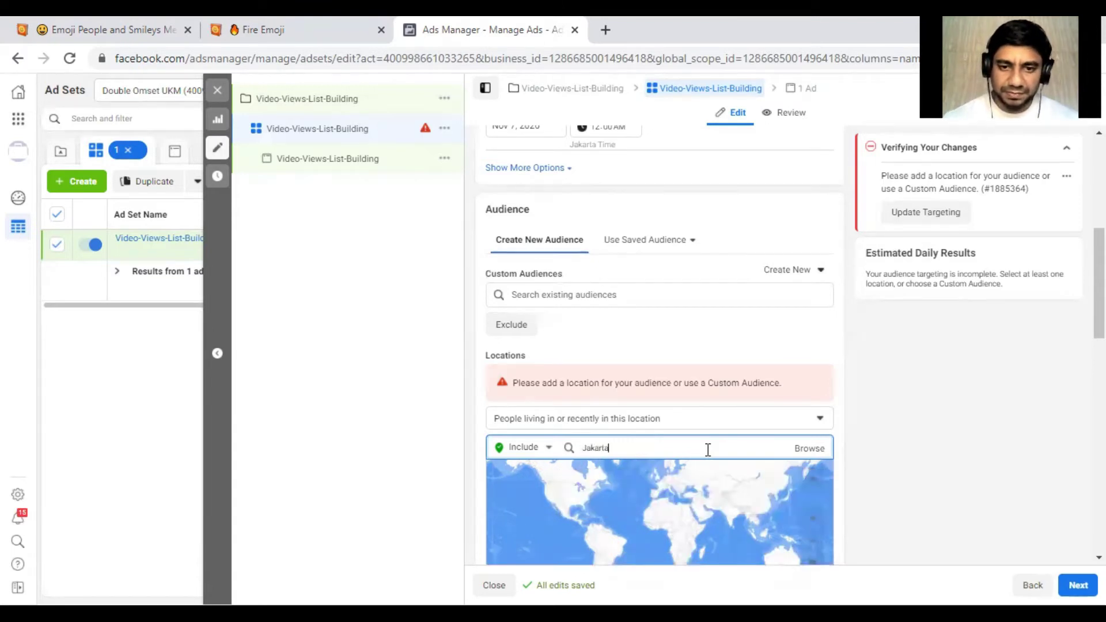
scroll(687, 280, down, 3)
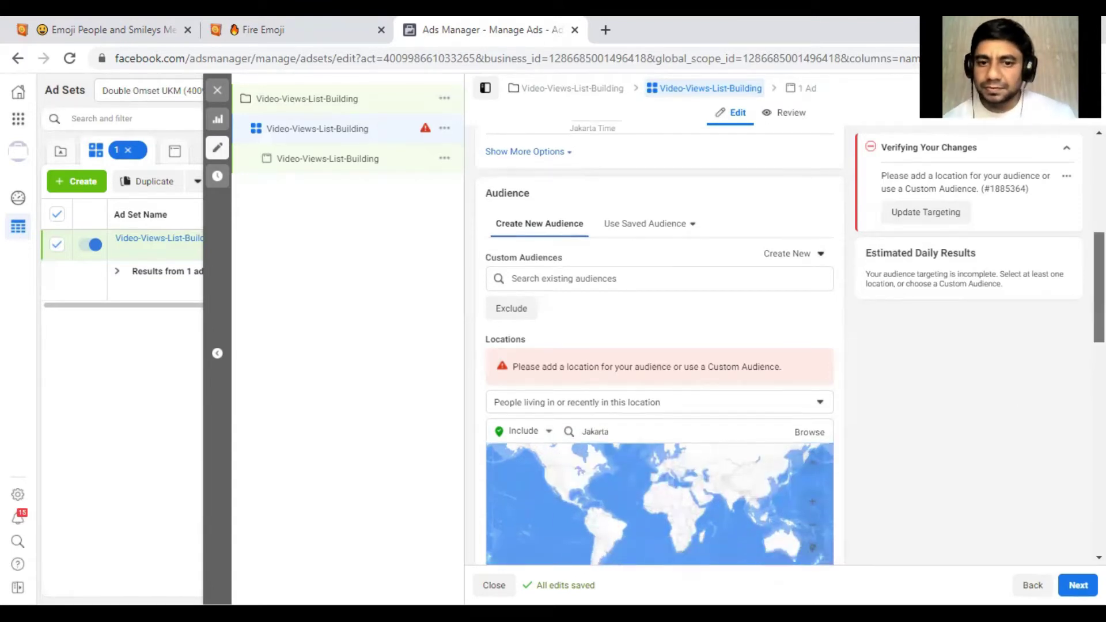
click(687, 280)
key(ctrl+a)
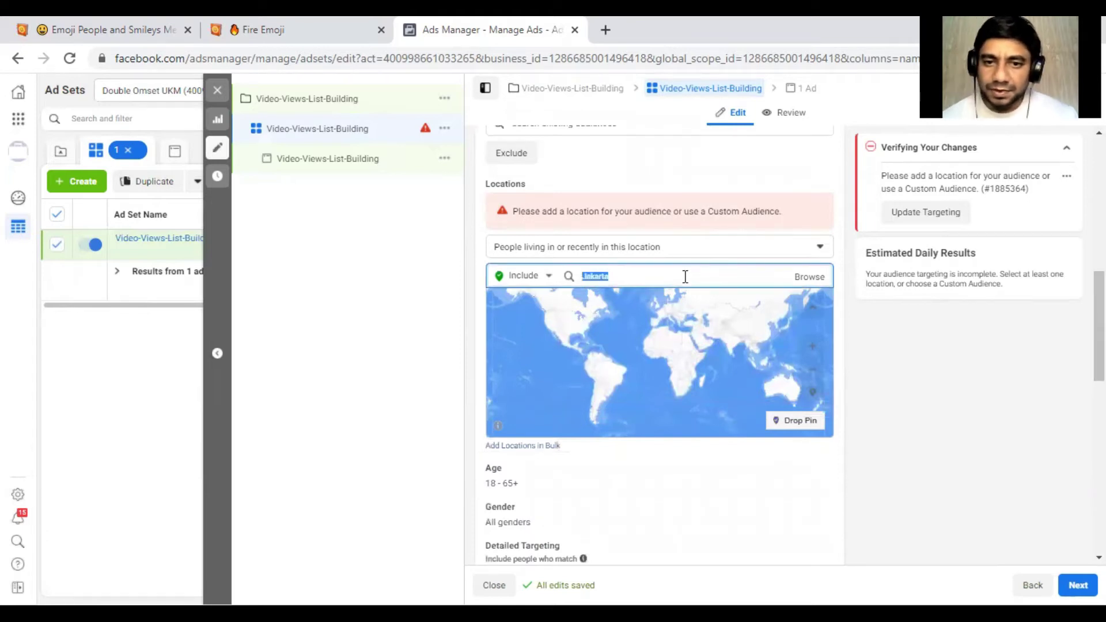
Step: Drop a pin on Jakarta on the locations map, at about (-6.19, 106.79), as an included location
click(800, 430)
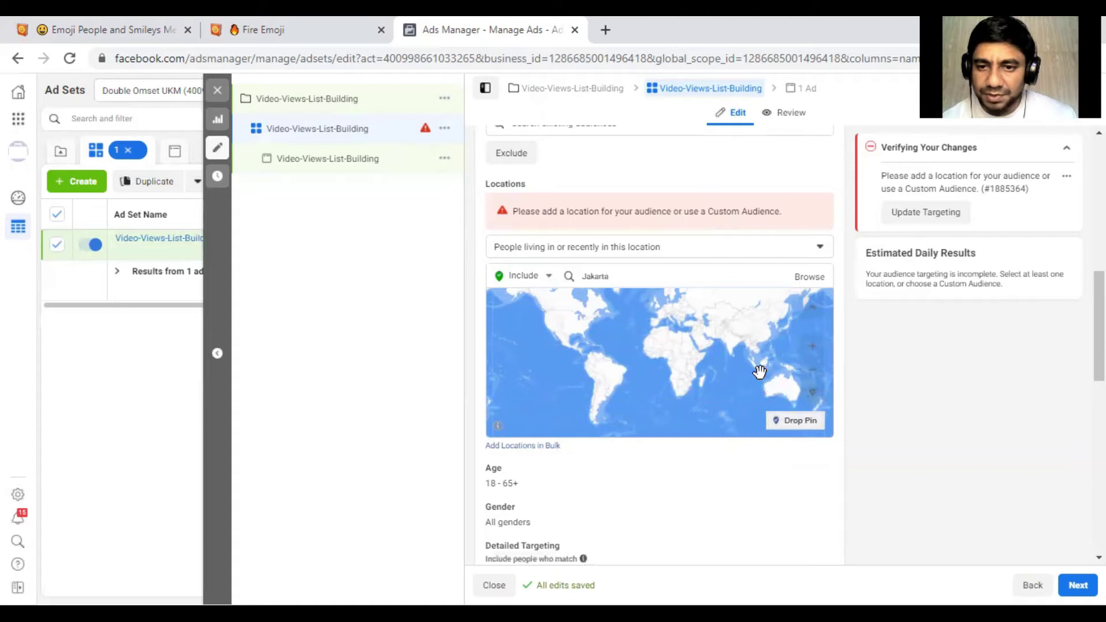
click(813, 351)
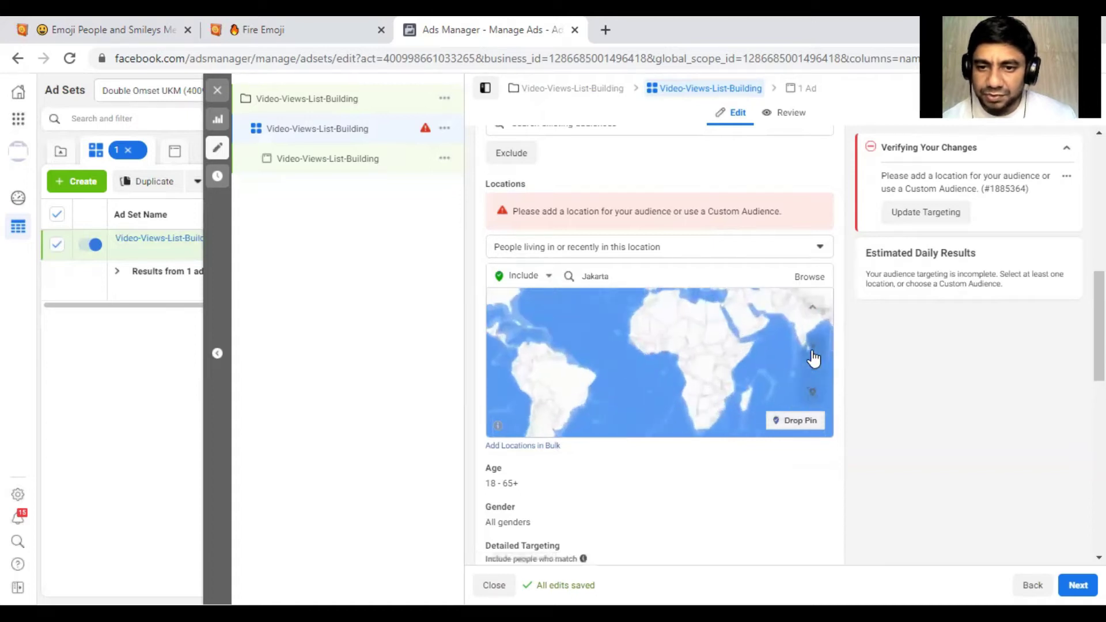
drag(753, 375, 501, 363)
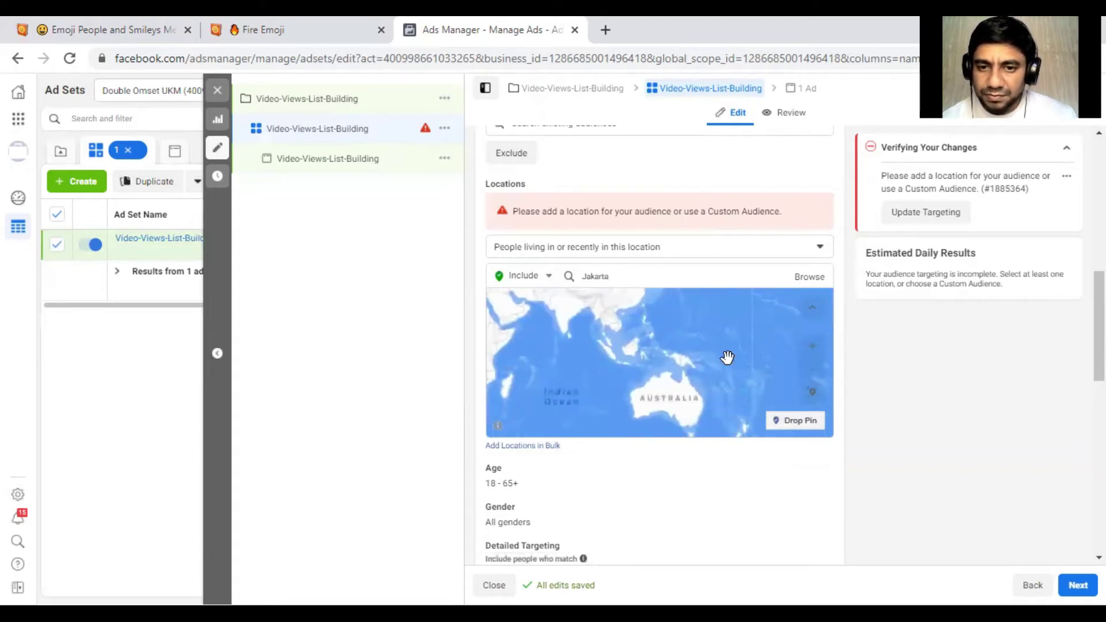
click(813, 349)
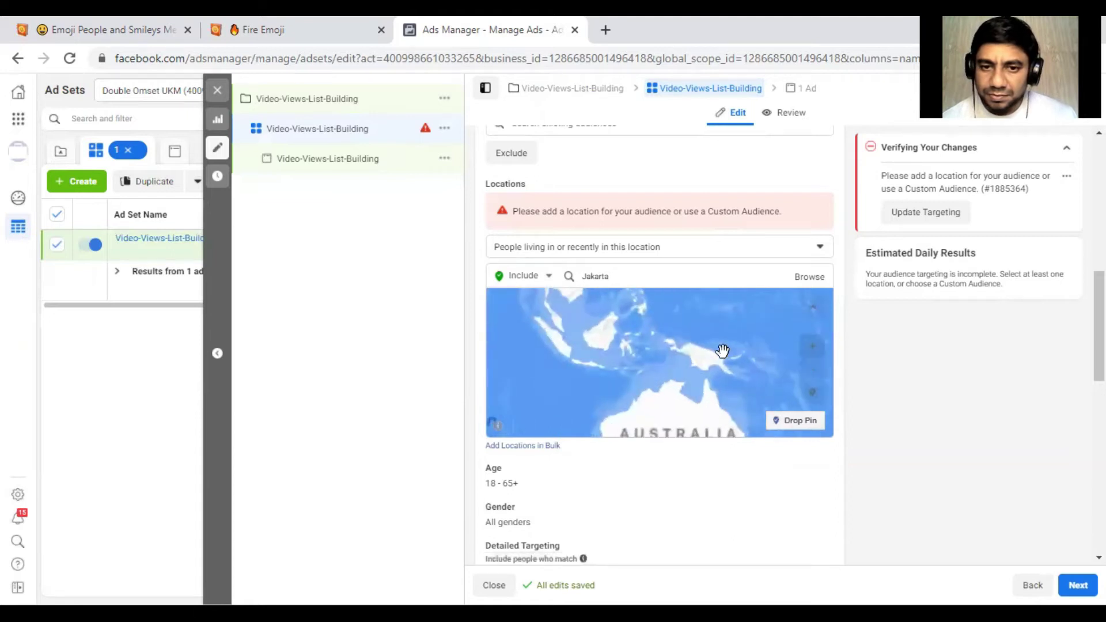
click(813, 347)
drag(528, 360, 699, 363)
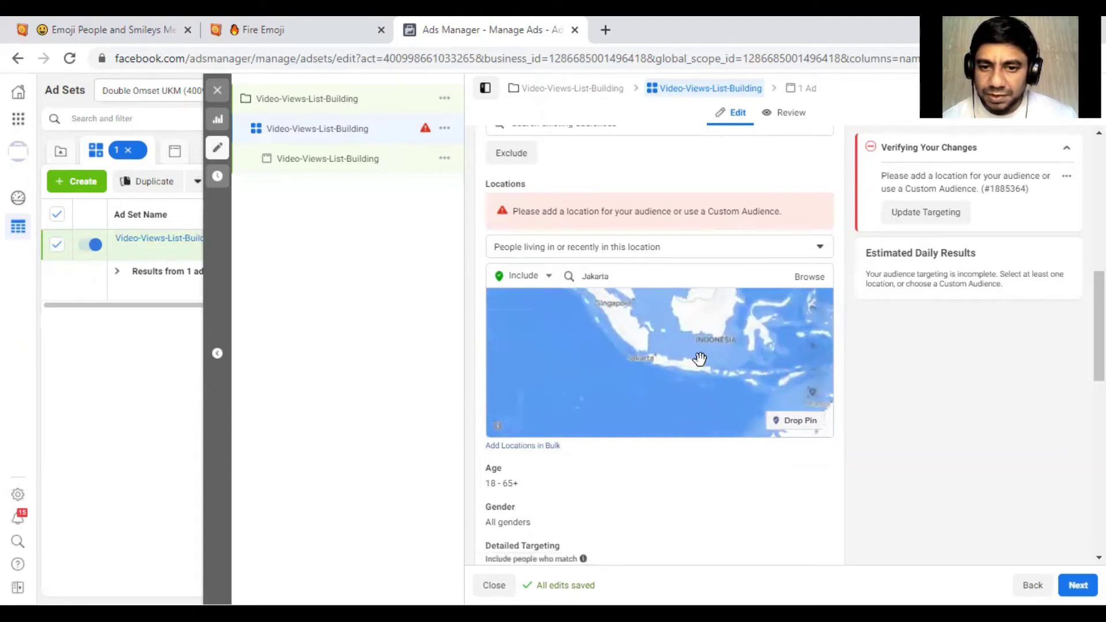
click(818, 351)
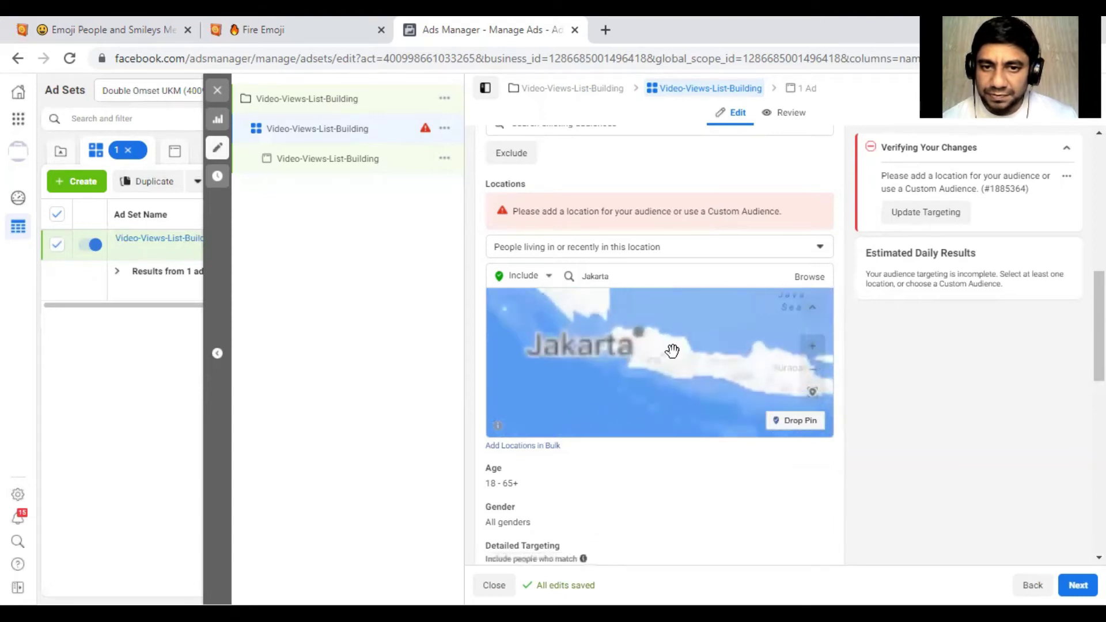
drag(639, 350, 687, 366)
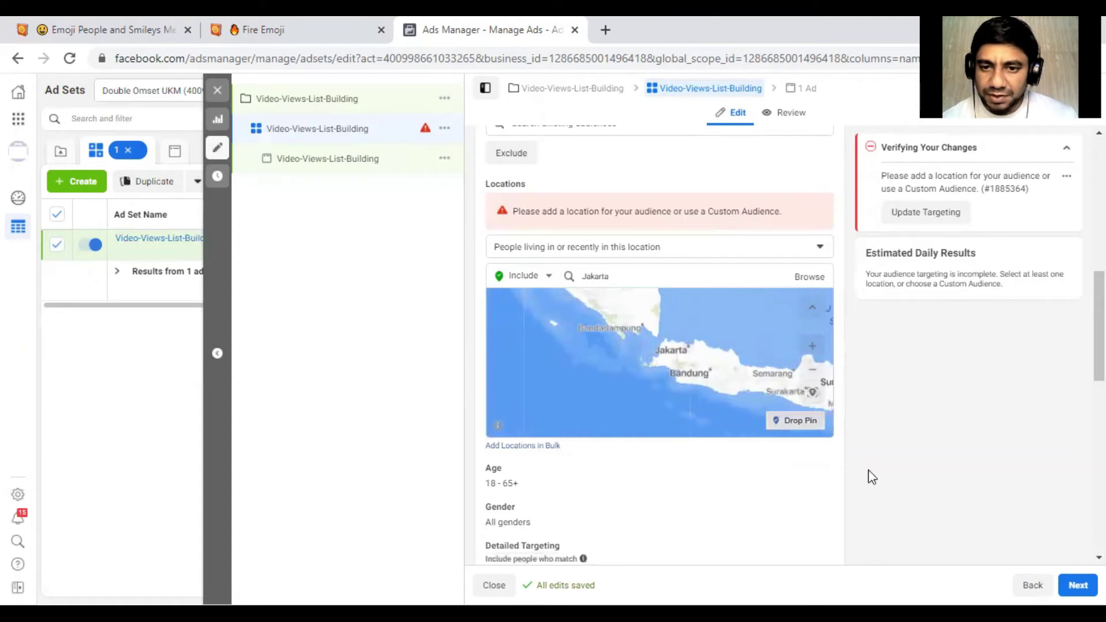
click(798, 431)
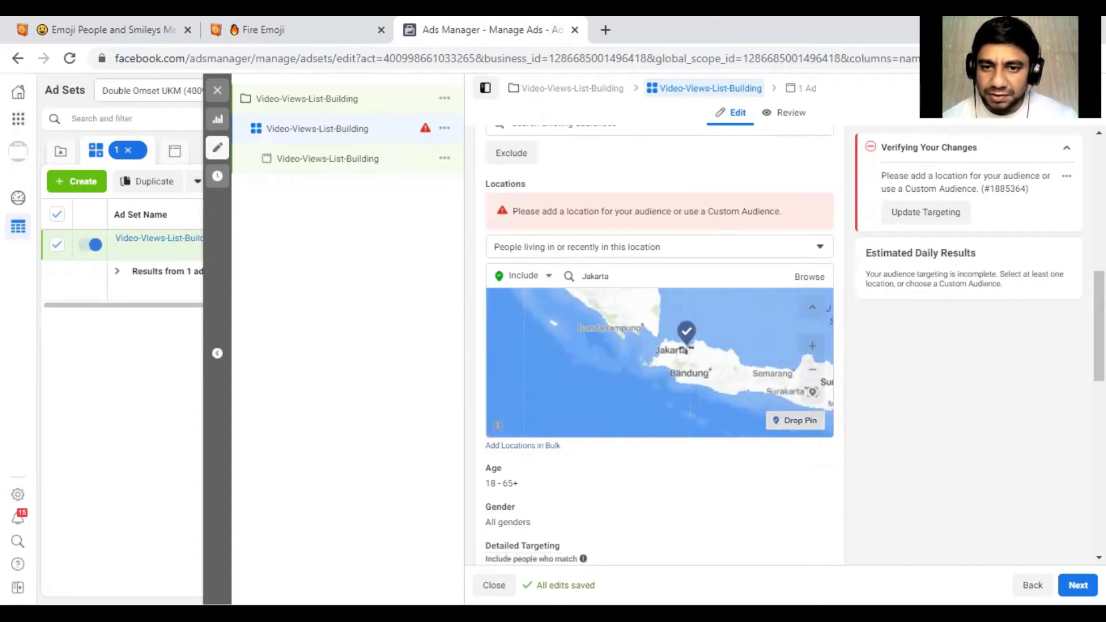
click(686, 346)
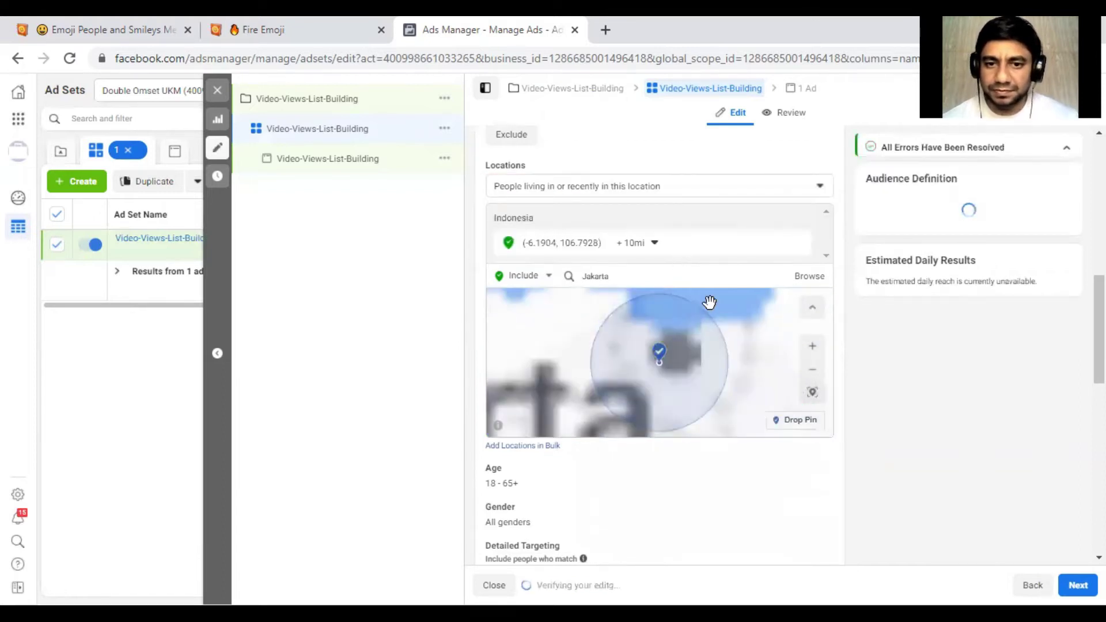
Step: Examine which cities around Jakarta fall inside the dropped pin's radius on the map
click(813, 371)
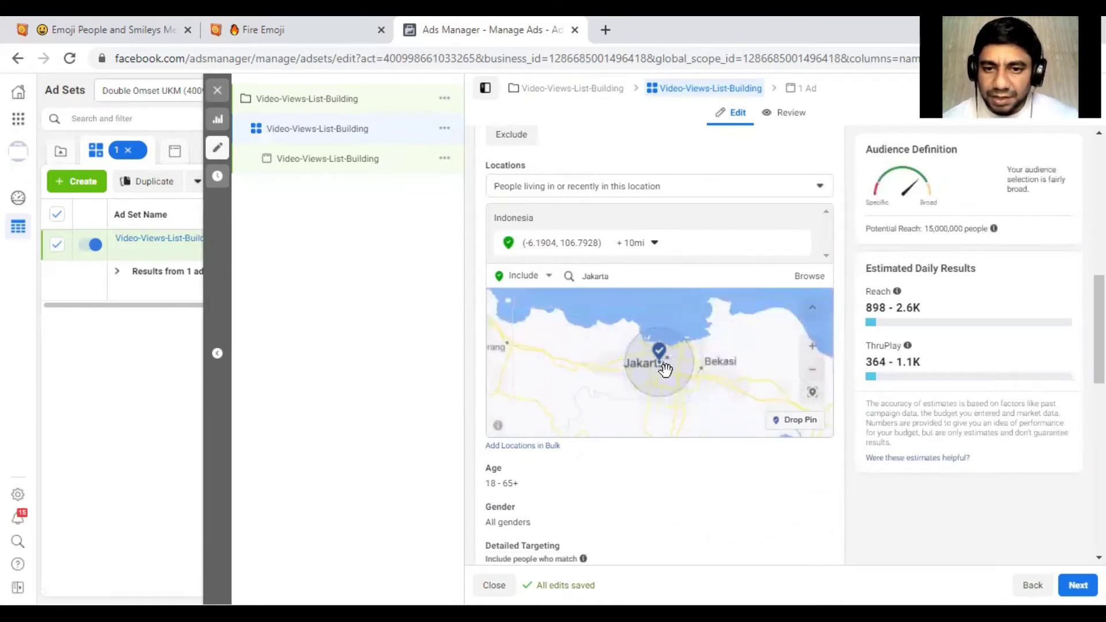
drag(668, 381, 668, 386)
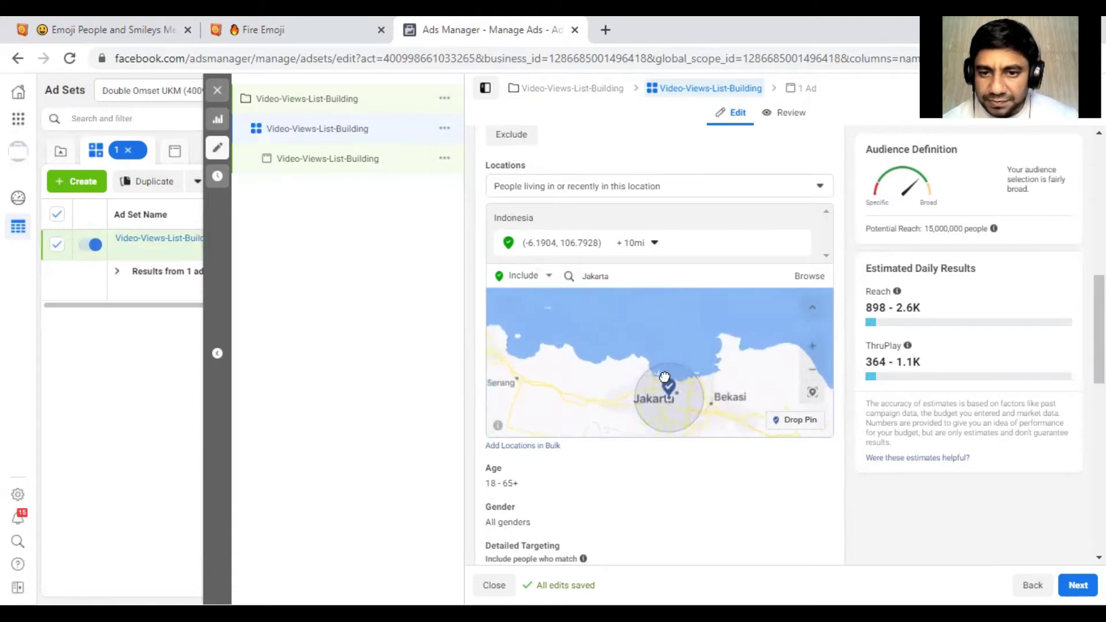
drag(666, 395, 654, 302)
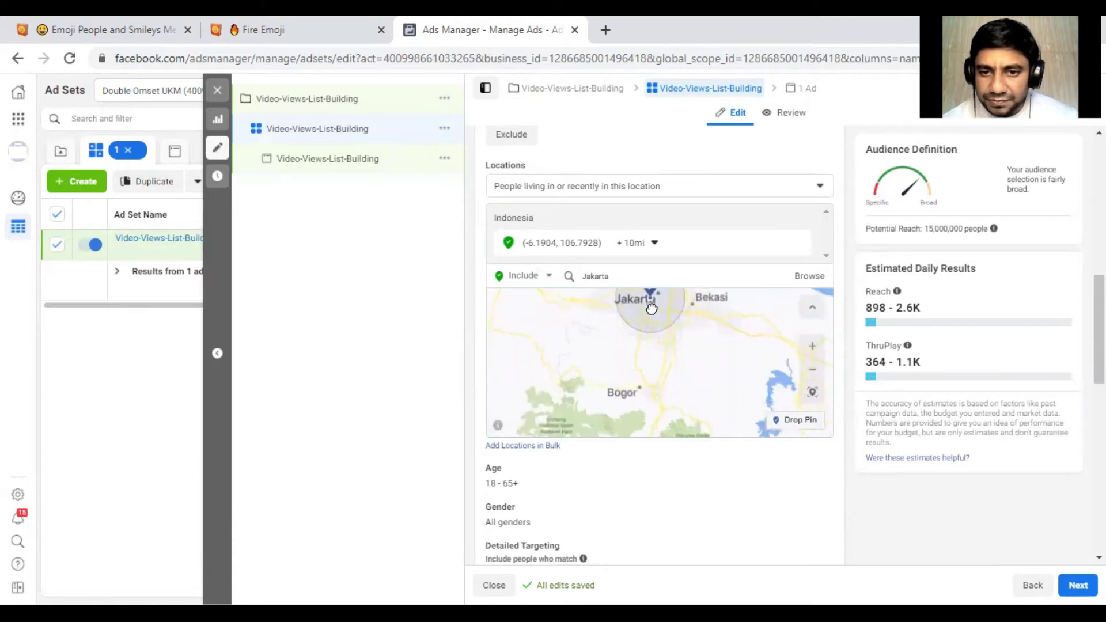
click(811, 350)
drag(745, 336, 745, 417)
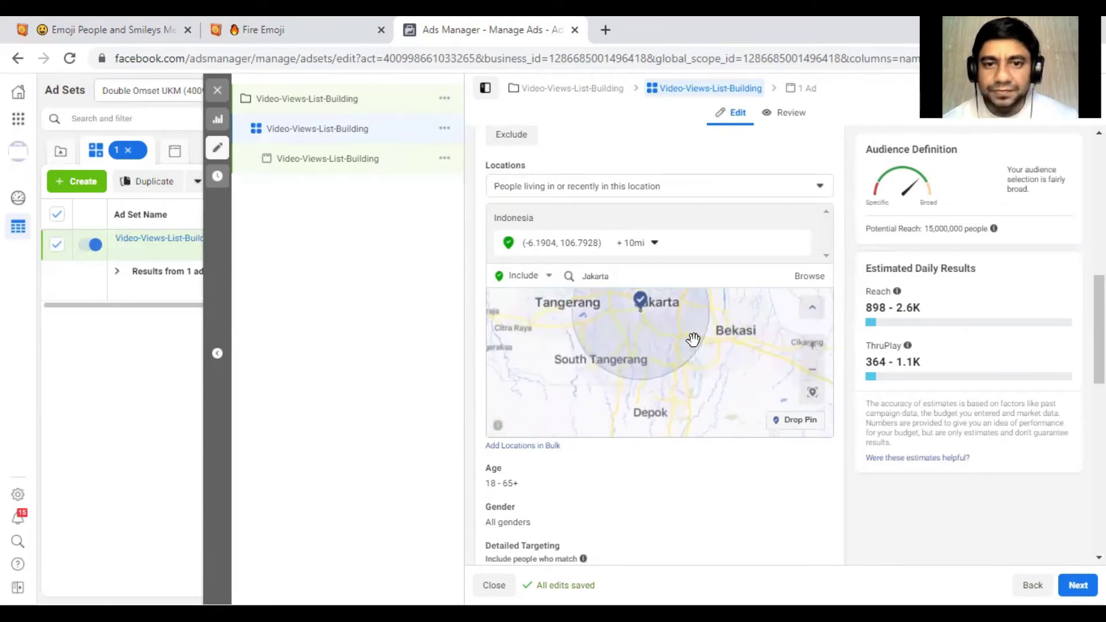
drag(693, 339, 709, 392)
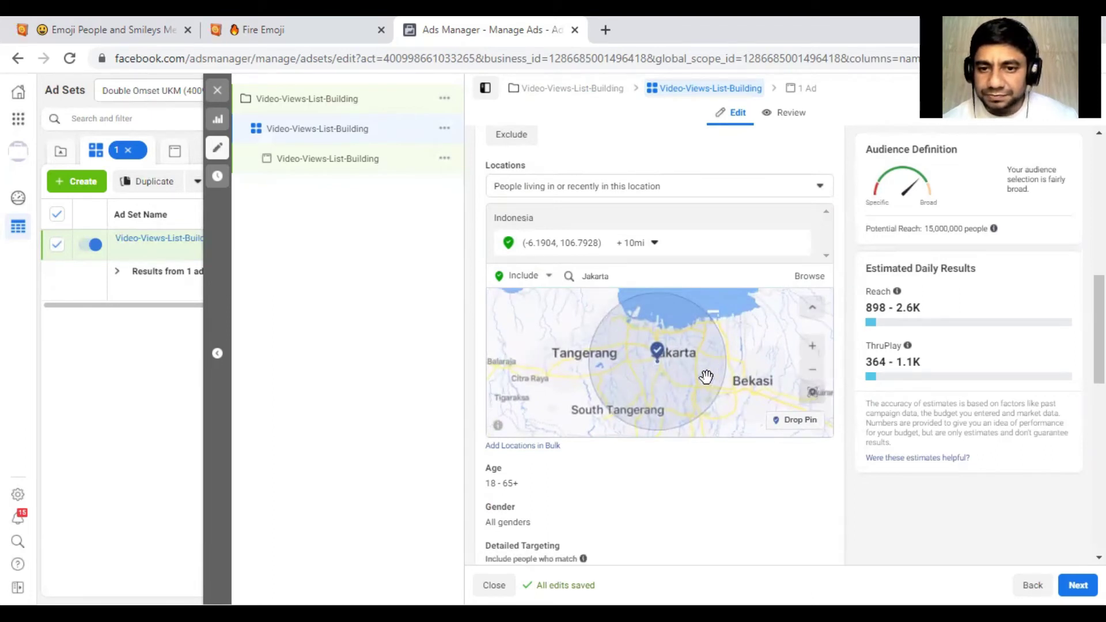
mouse_move(664, 369)
mouse_down()
mouse_move(662, 383)
mouse_move(654, 361)
mouse_move(655, 414)
mouse_move(653, 355)
mouse_up()
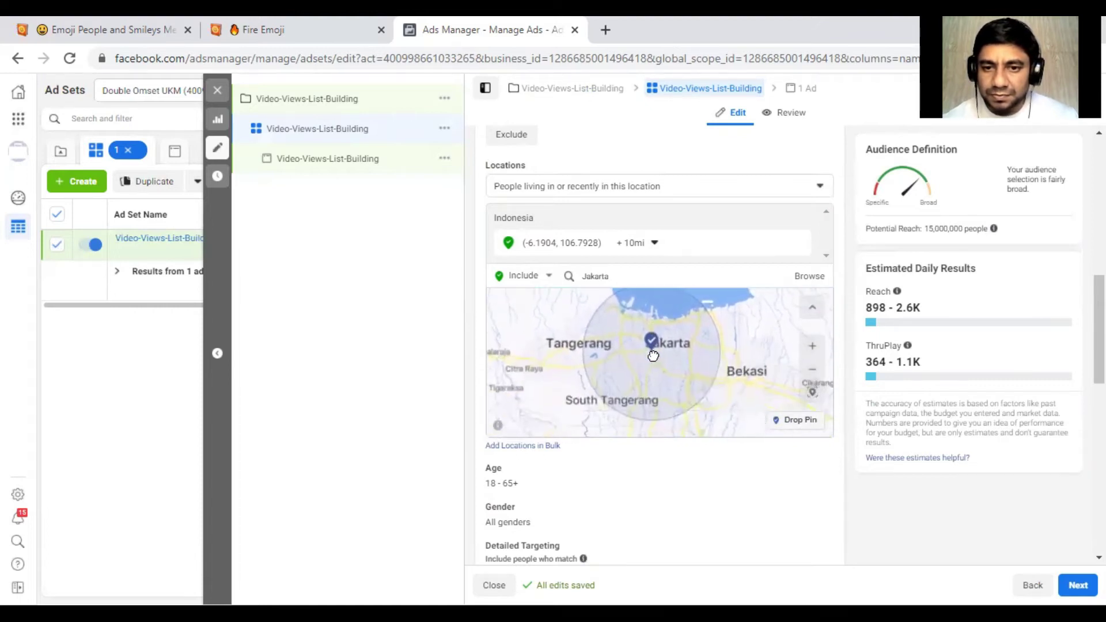
Step: Drop a second pin just south of the first Jakarta pin, at about (-6.25, 106.80), and remove the first pin
click(813, 394)
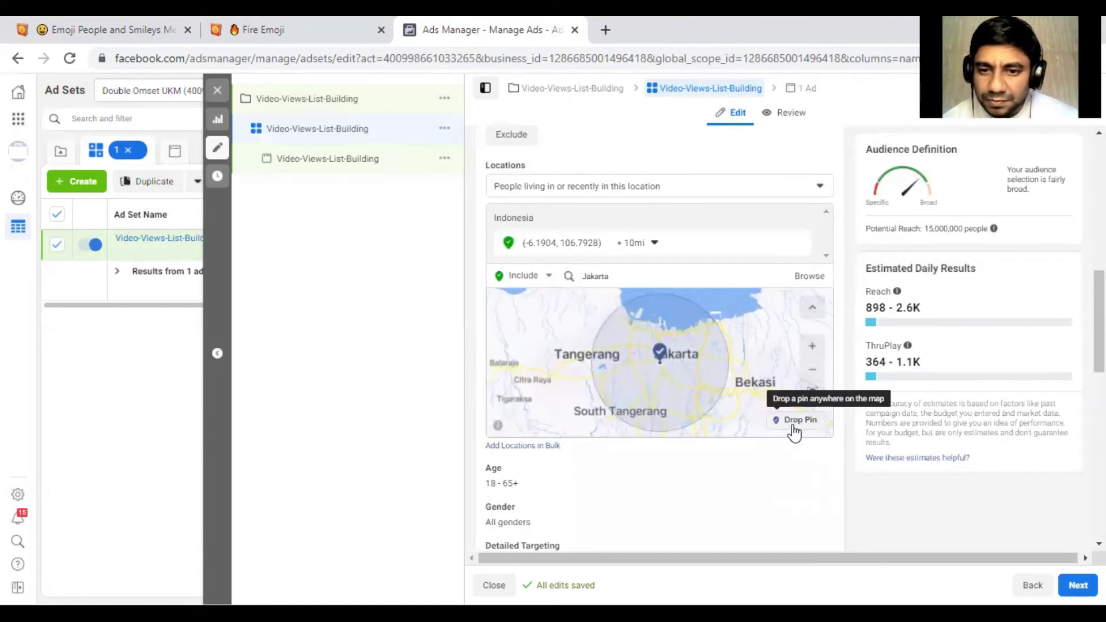
click(793, 429)
click(662, 391)
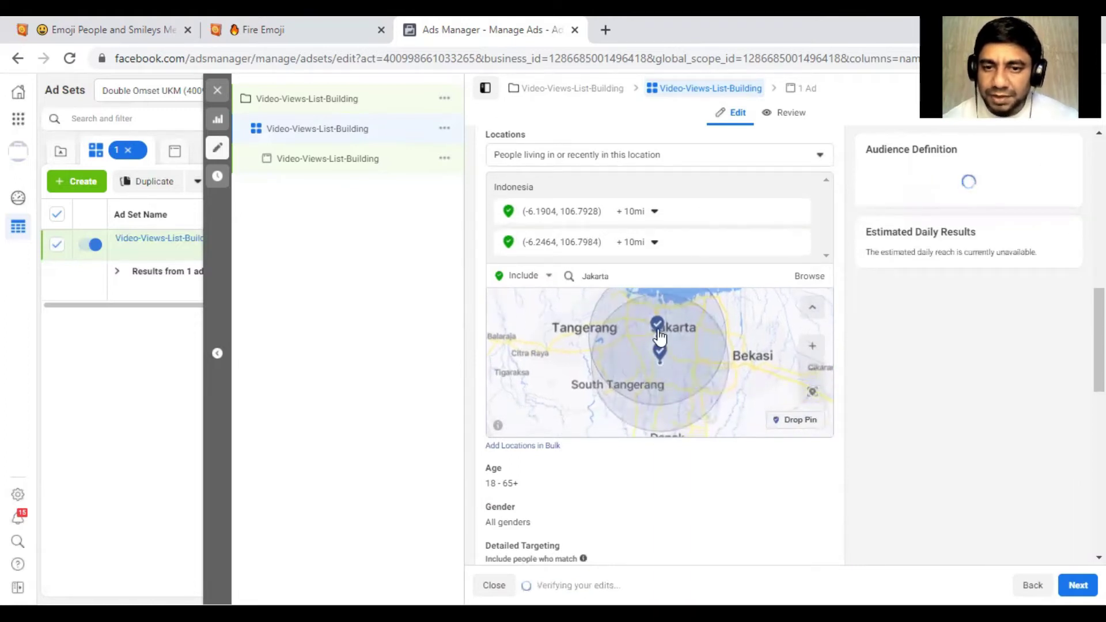
click(658, 327)
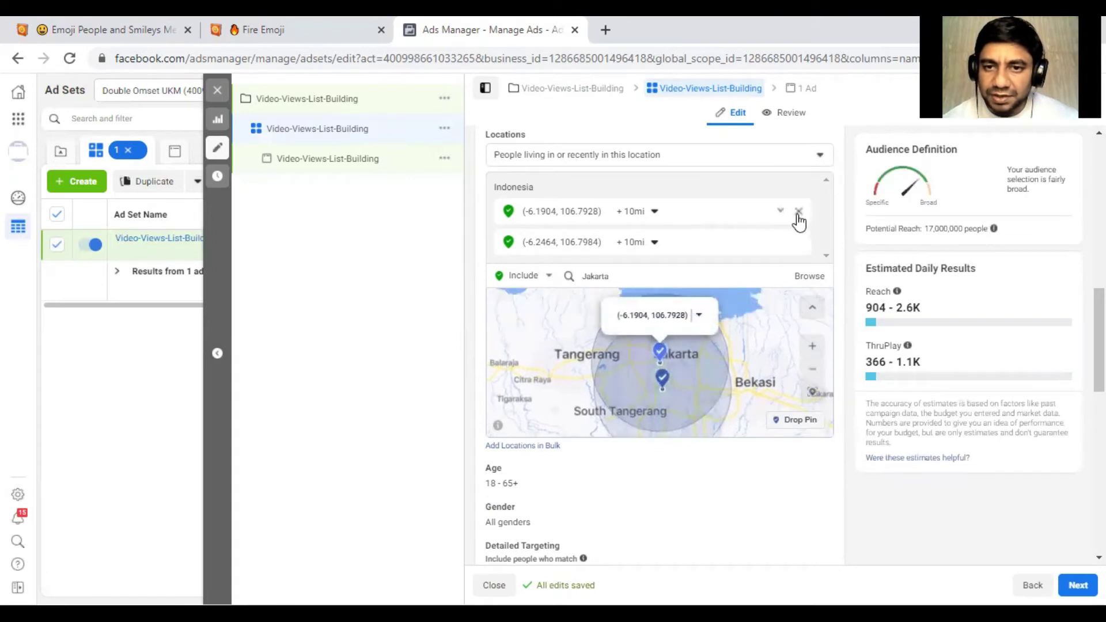
click(799, 213)
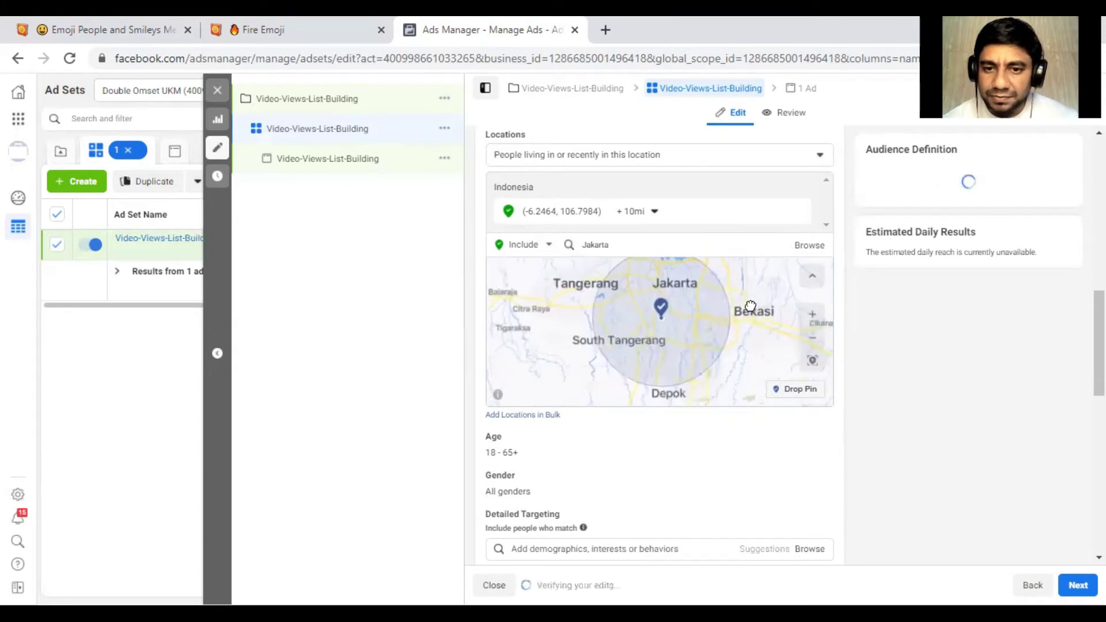
Step: Set the radius around the remaining Jakarta pin to 12 mi
click(649, 212)
click(680, 255)
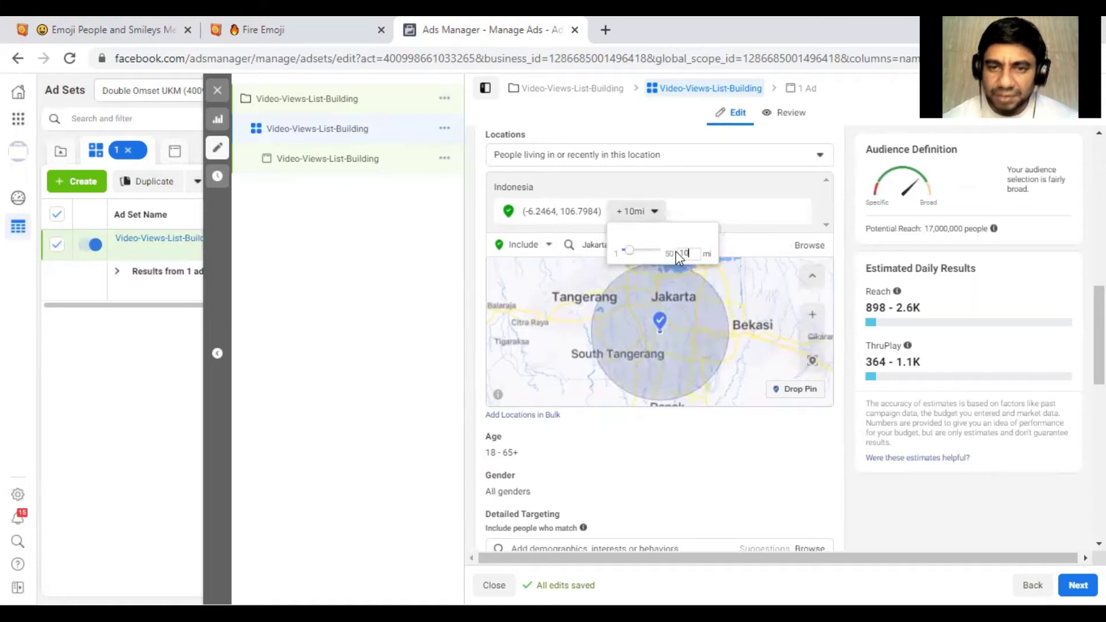
text(2)
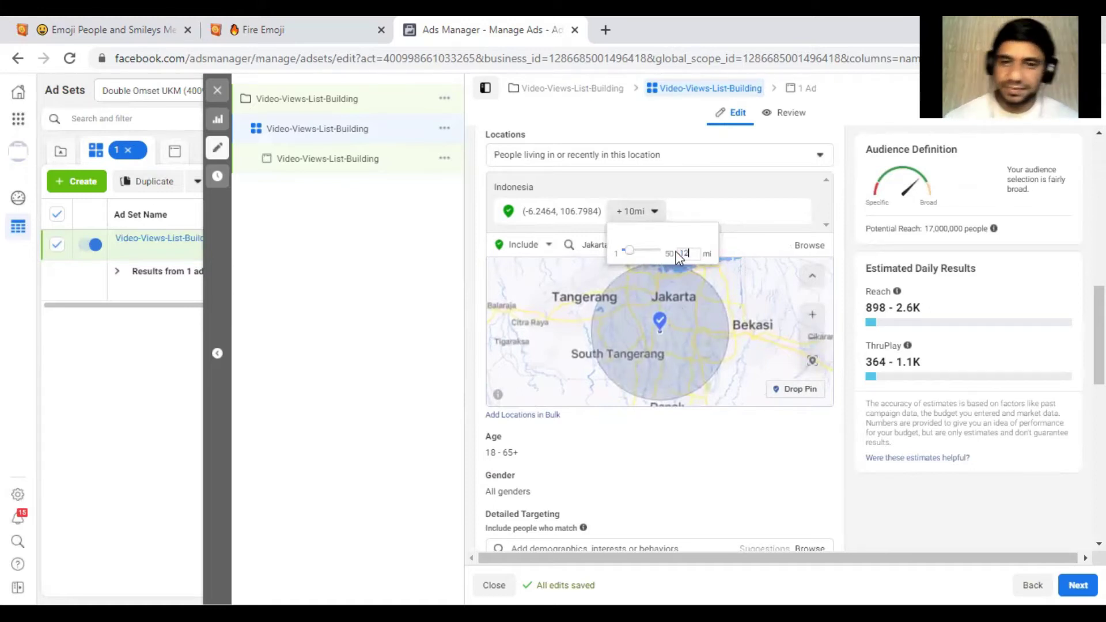
key(Return)
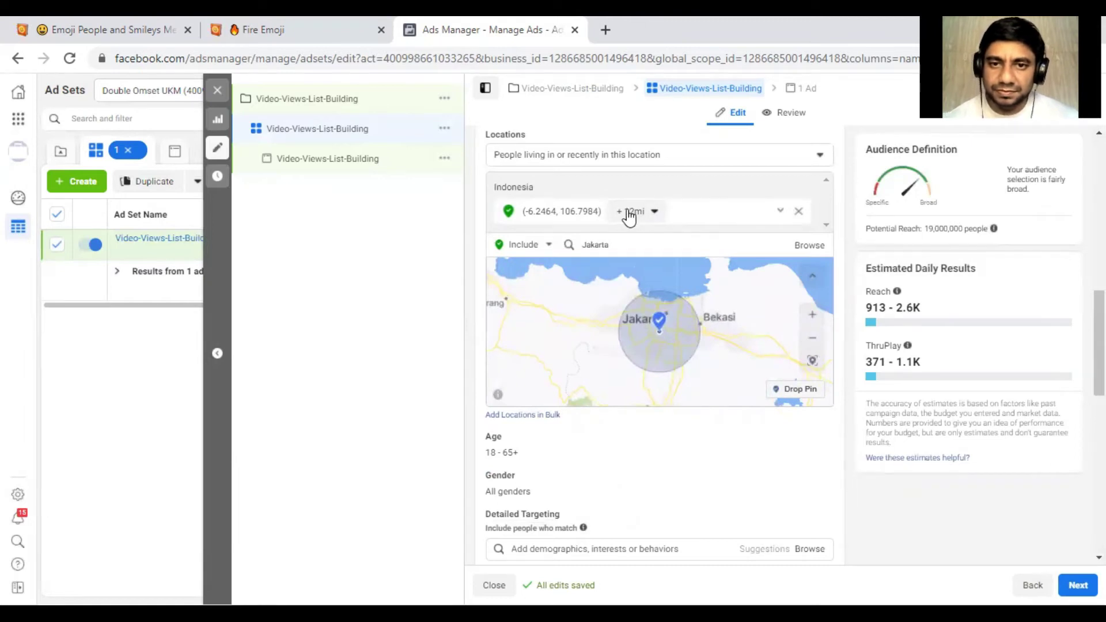
Step: Increase the radius around the Jakarta pin to 13 mi
click(630, 213)
double_click(685, 252)
text(13)
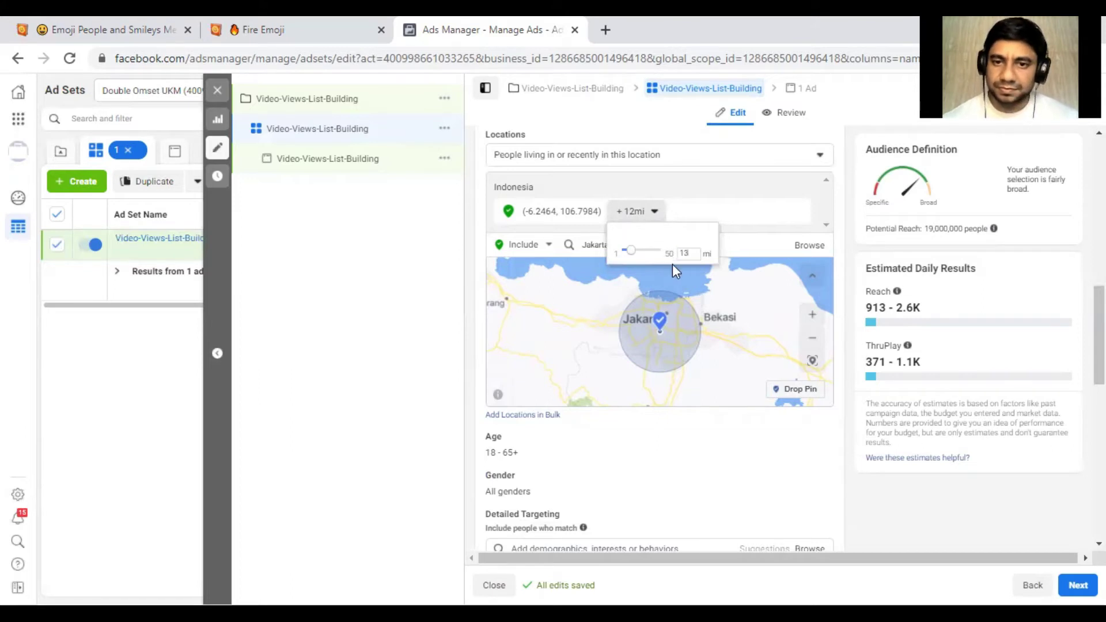
key(Return)
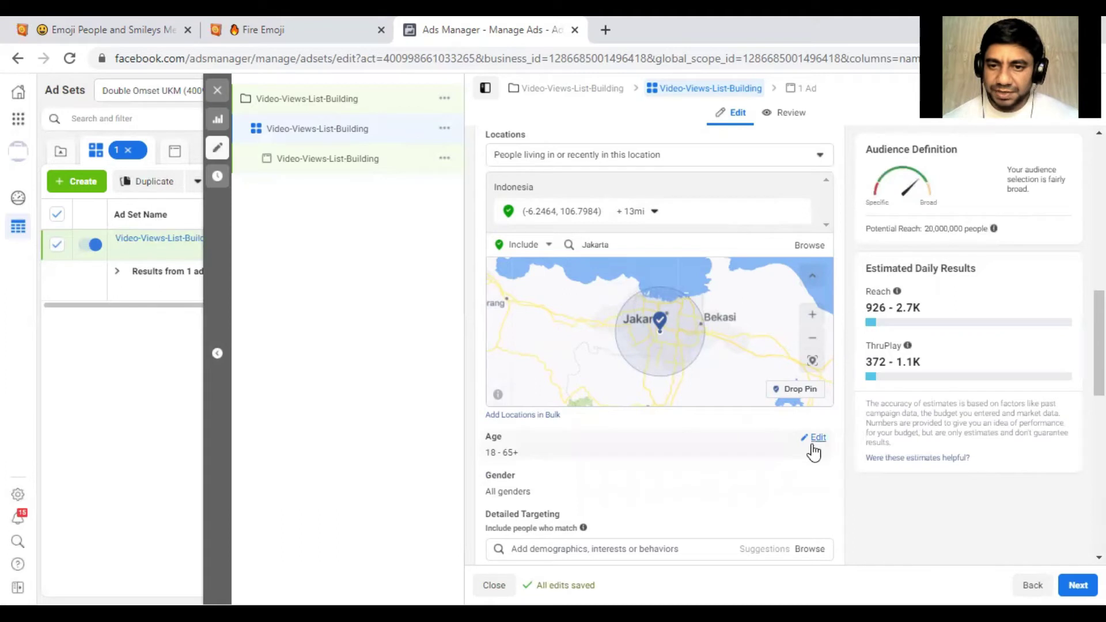
Step: Open the audience's age range for editing and set the minimum age to 22
click(814, 449)
click(526, 459)
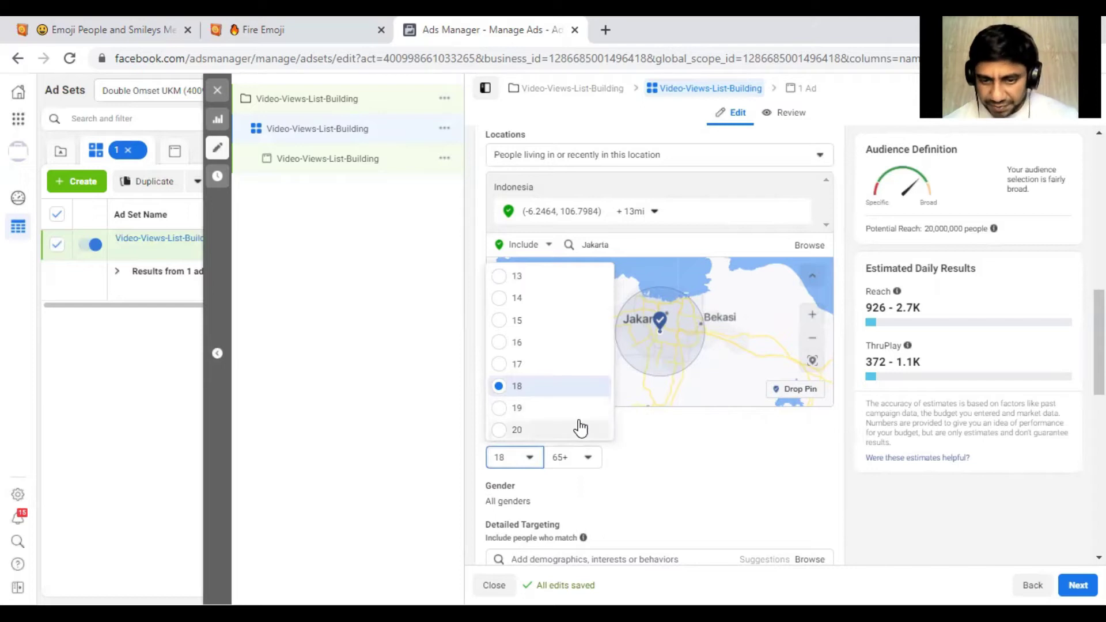
scroll(581, 428, down, 2)
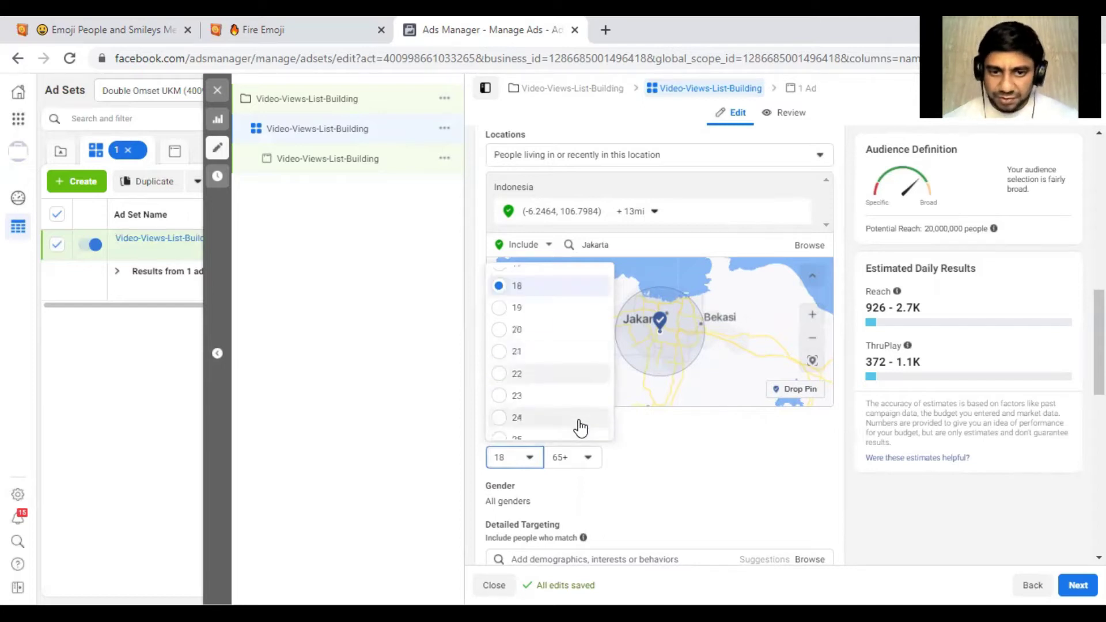
click(506, 376)
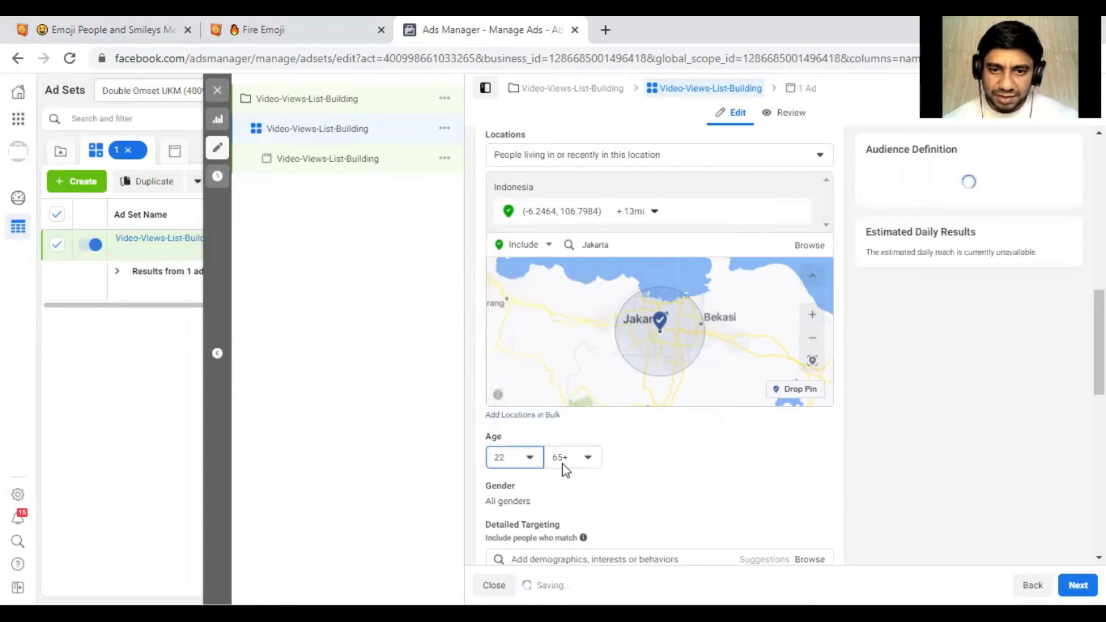
Step: Set the audience's maximum age to 55
click(580, 466)
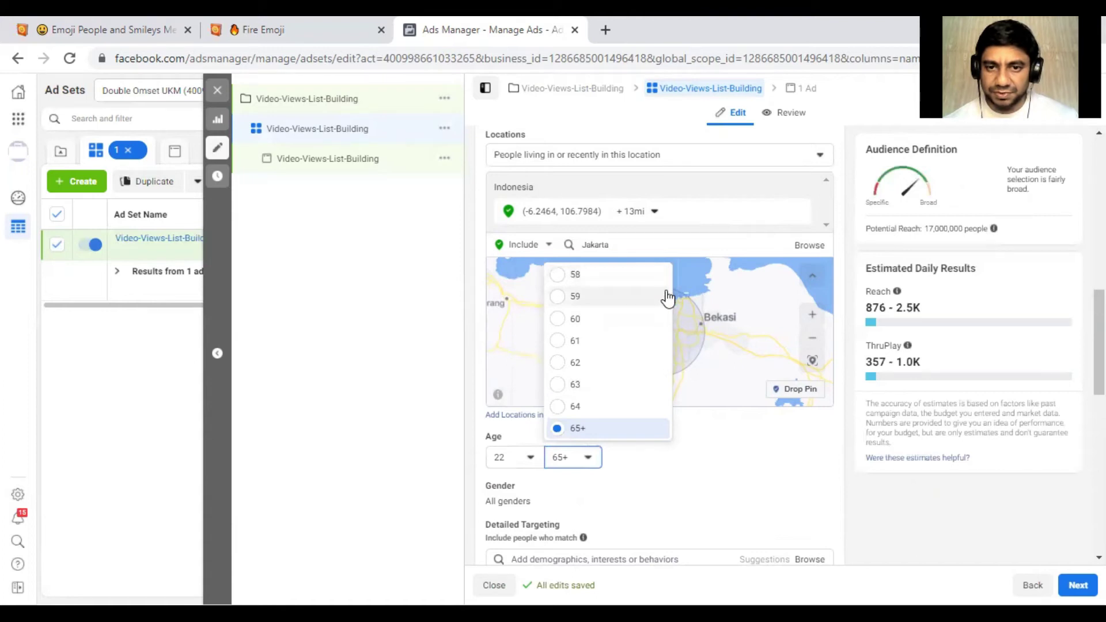
key(Up)
key(Up)
key(Up)
key(Up)
key(Up)
key(Up)
key(Up)
key(Up)
key(Up)
key(Up)
key(Up)
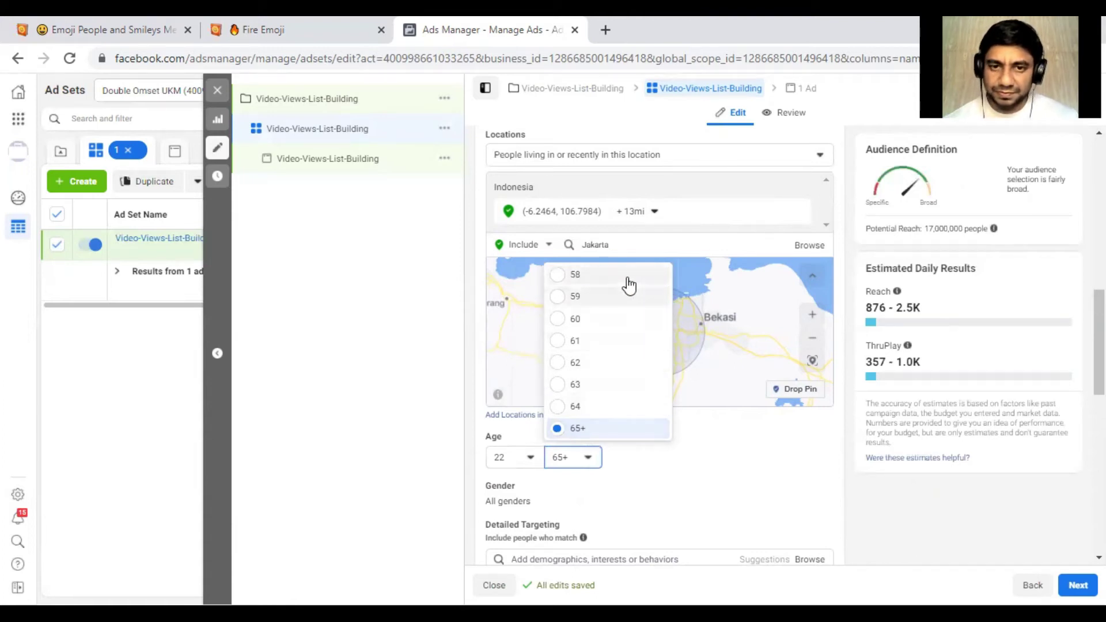
key(Down)
key(Down)
scroll(585, 309, up, 1)
click(577, 321)
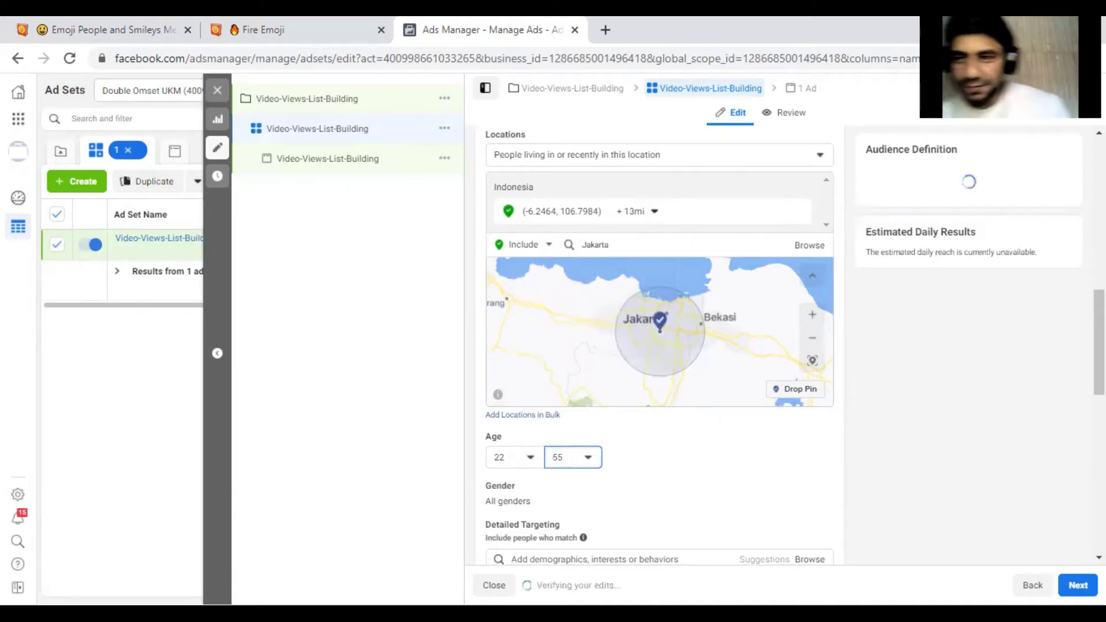
Step: Add Merry Riana as an interest in the ad set's detailed targeting
scroll(748, 402, down, 1)
scroll(659, 345, down, 5)
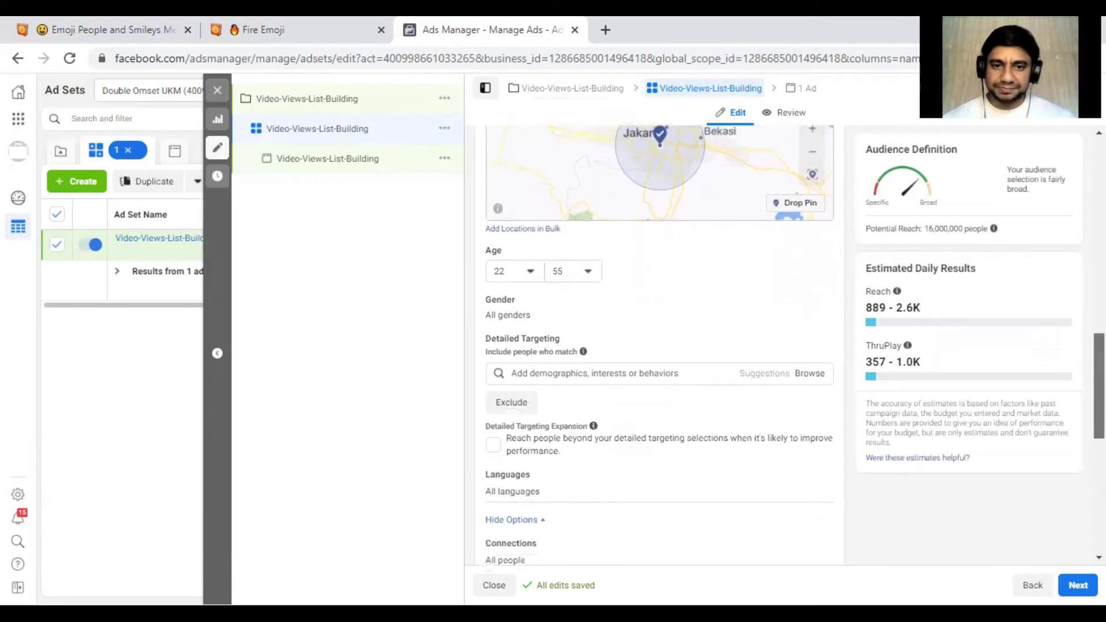
scroll(644, 286, down, 1)
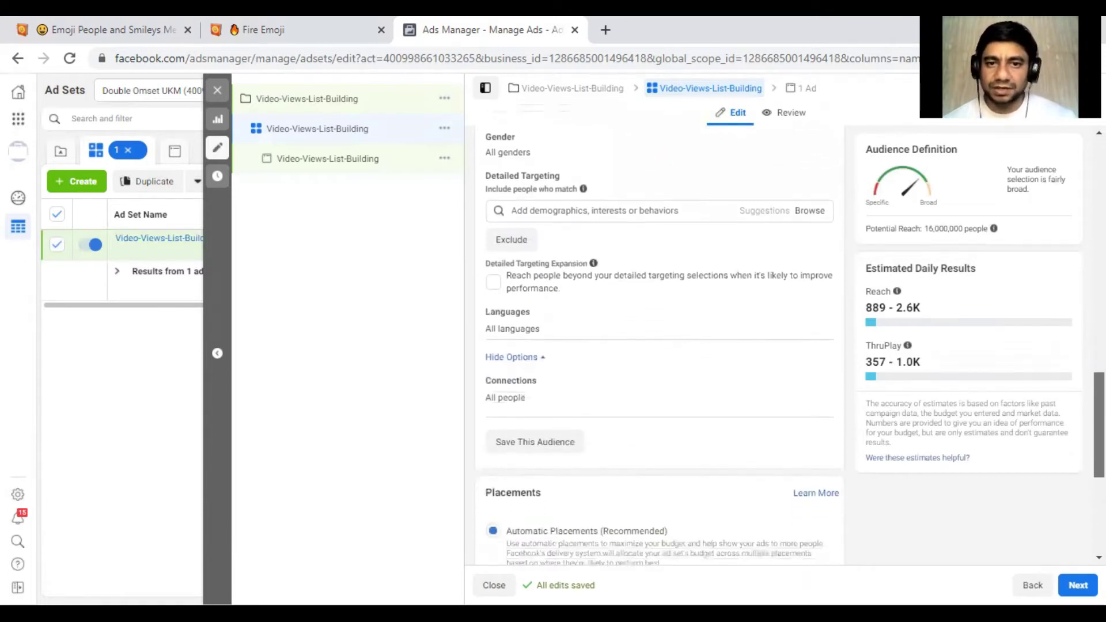
click(621, 210)
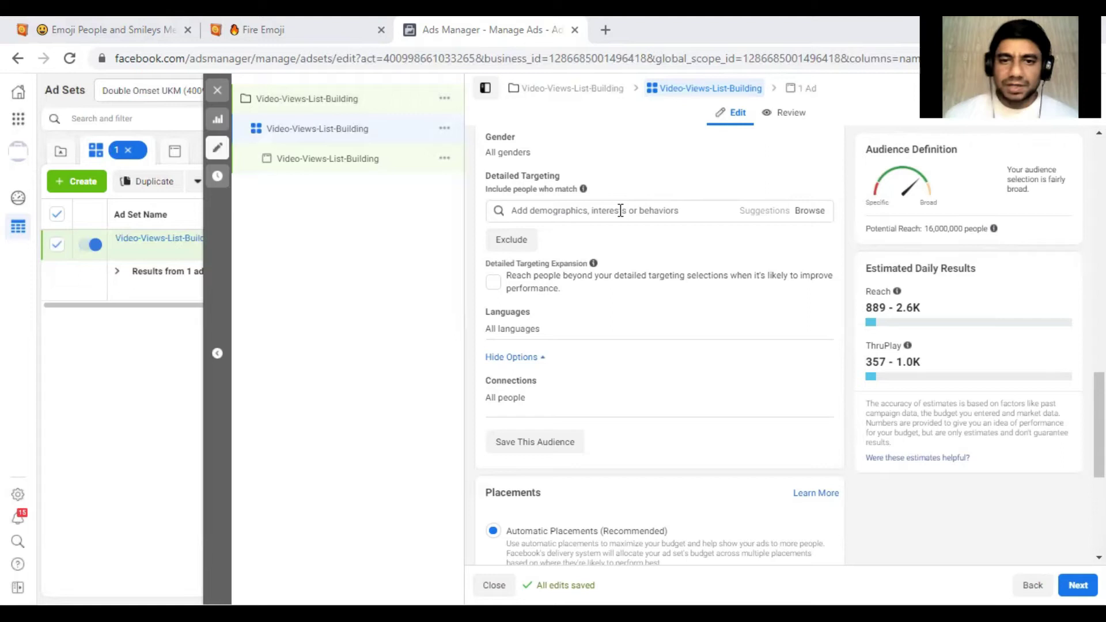
click(621, 211)
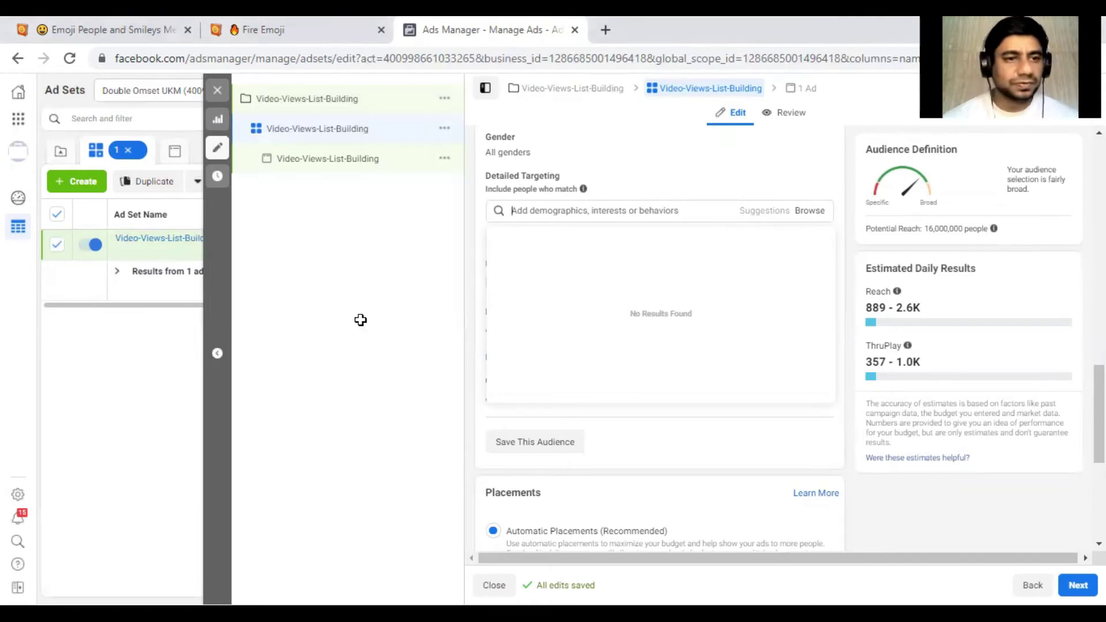
text(M)
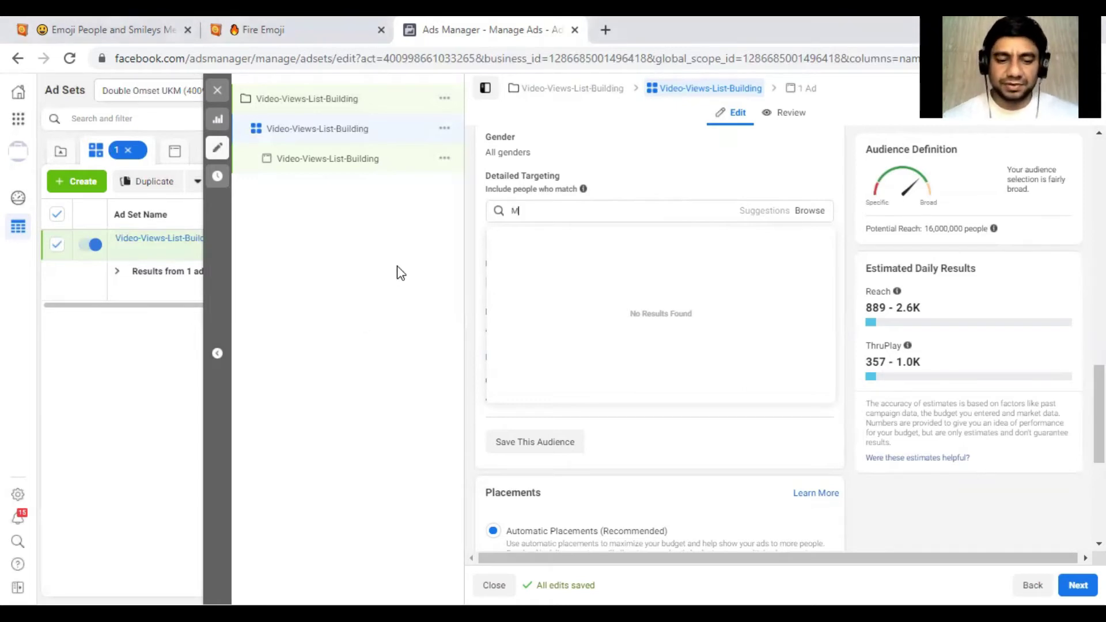
text(erry Riana)
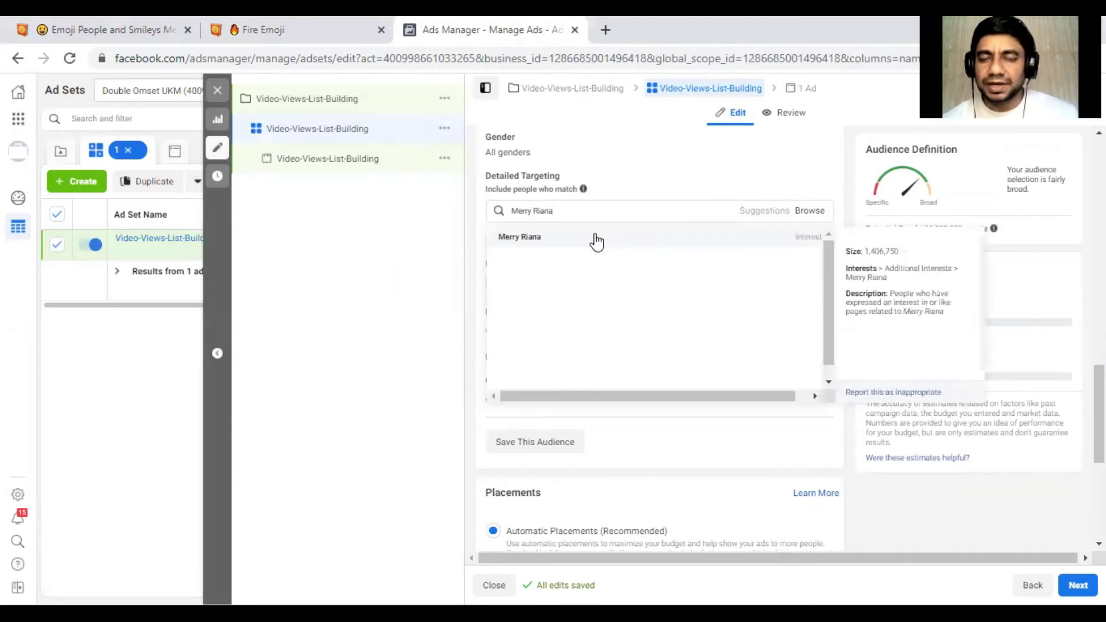
click(597, 242)
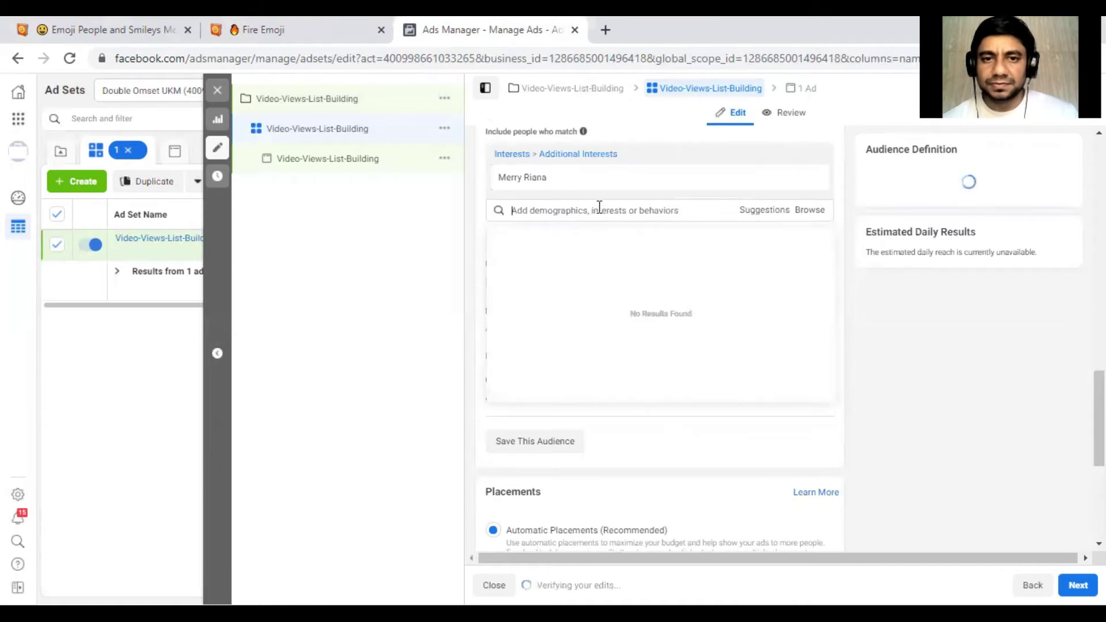
Step: Include people interested in Andrie Wongso and Tung Desem Waringin in the detailed targeting
text(Andrie)
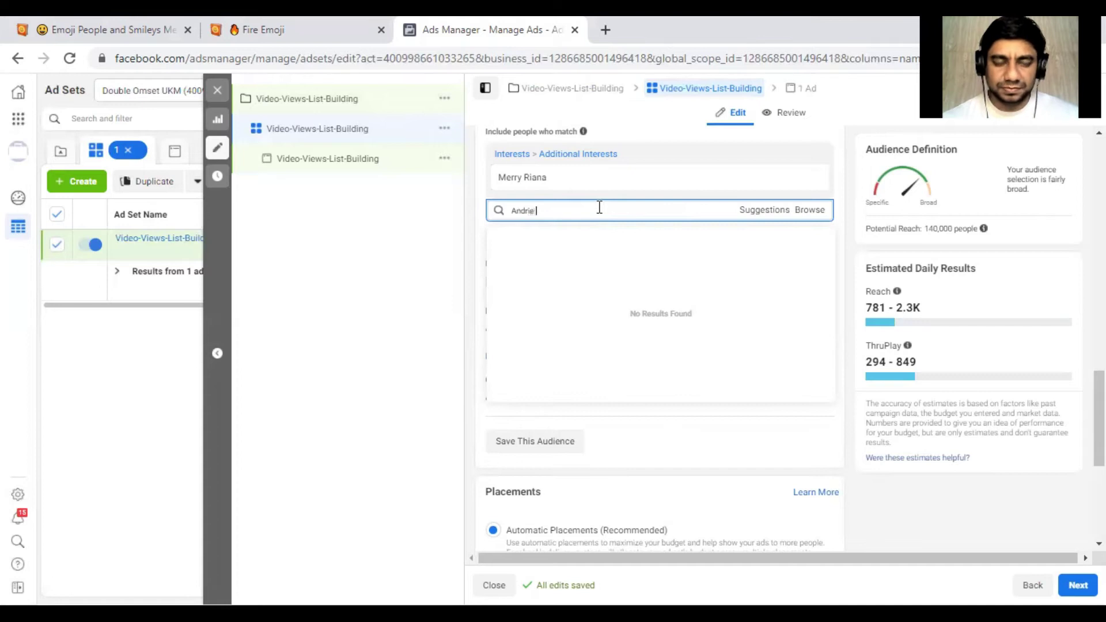
text( Wongso)
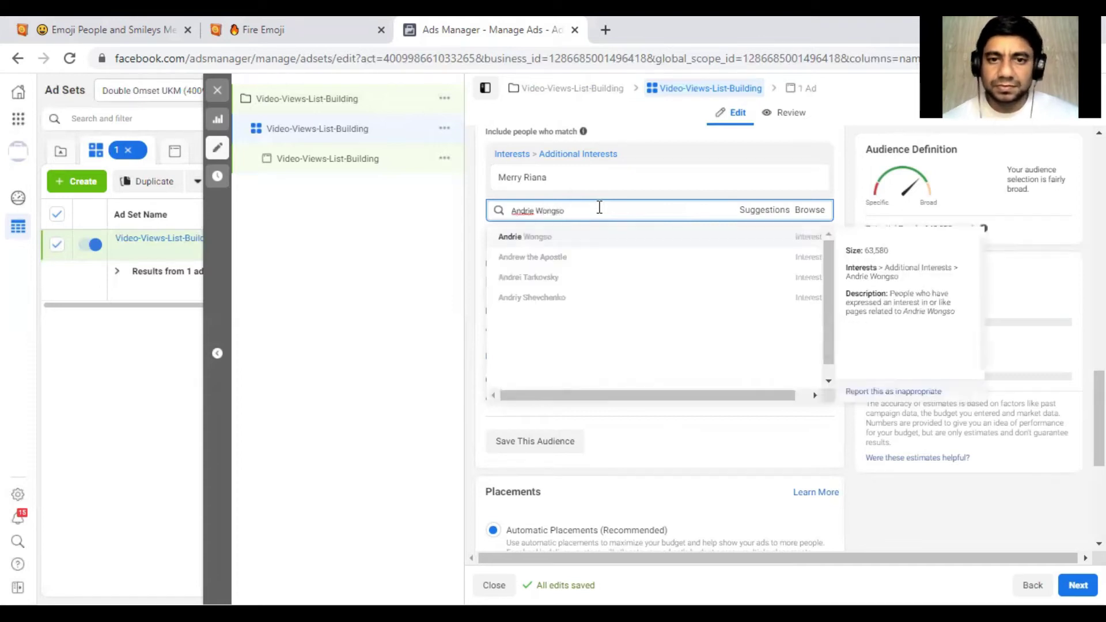
click(592, 241)
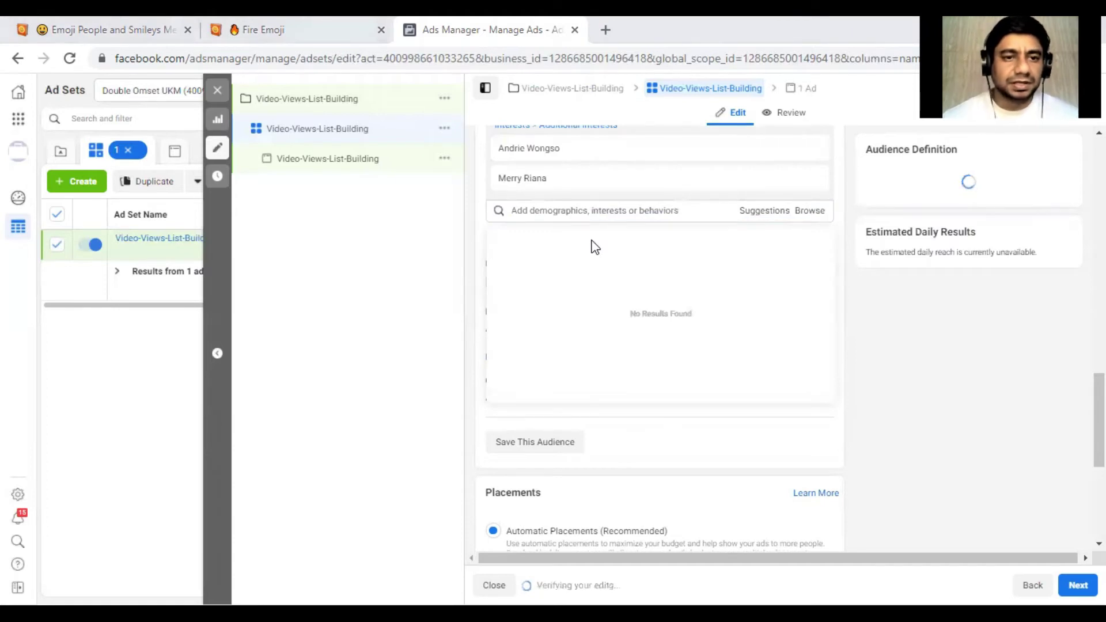
text(Tu)
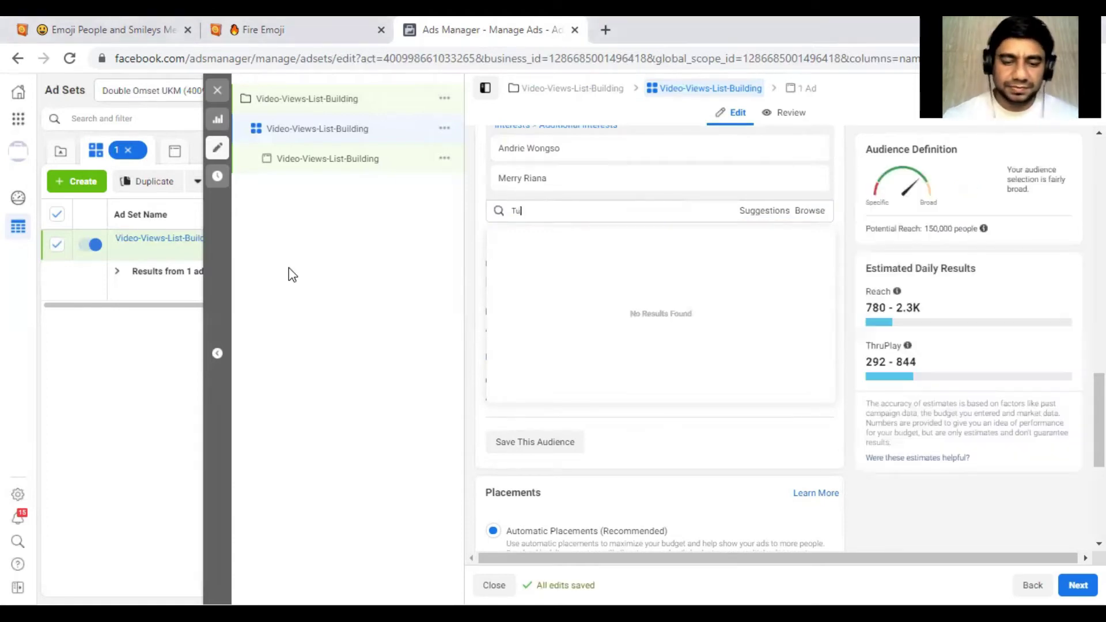
text(ng Desem Wa)
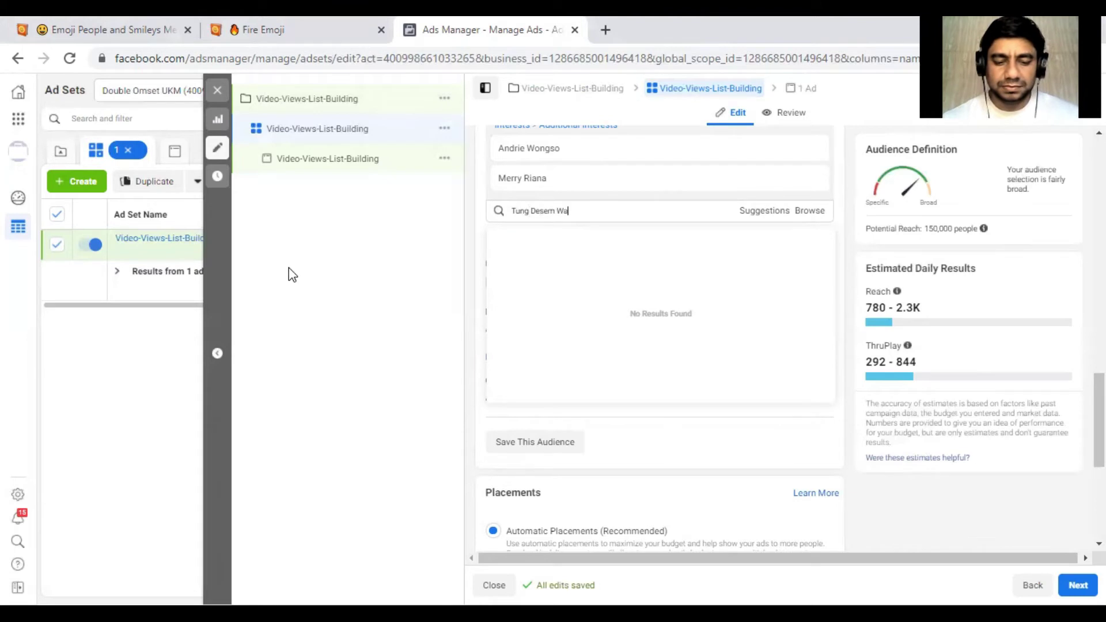
text(ringin)
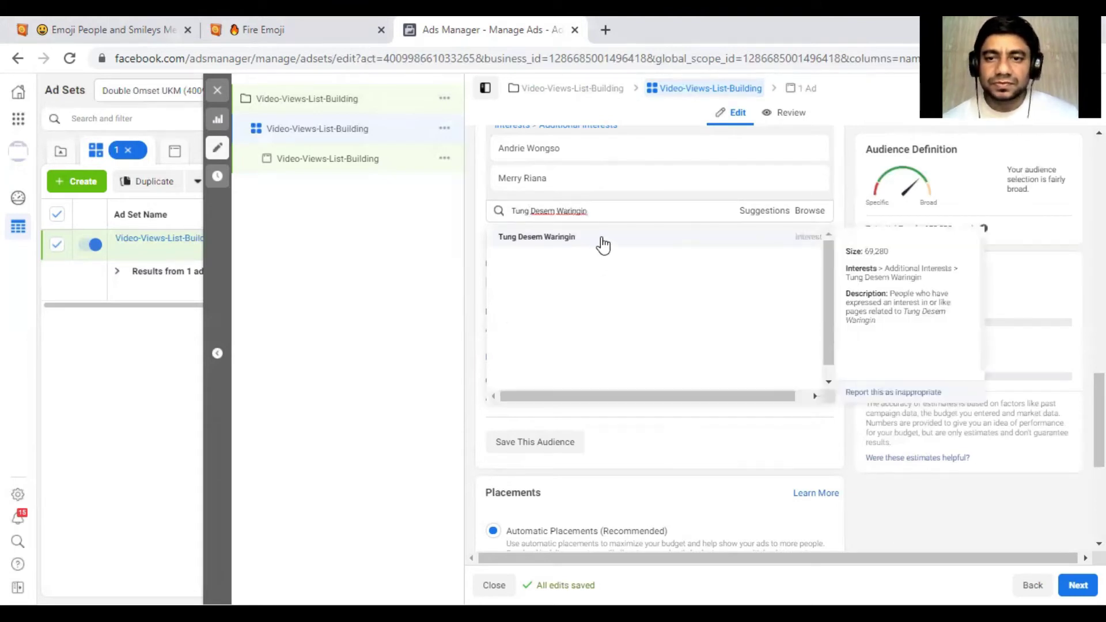
click(603, 240)
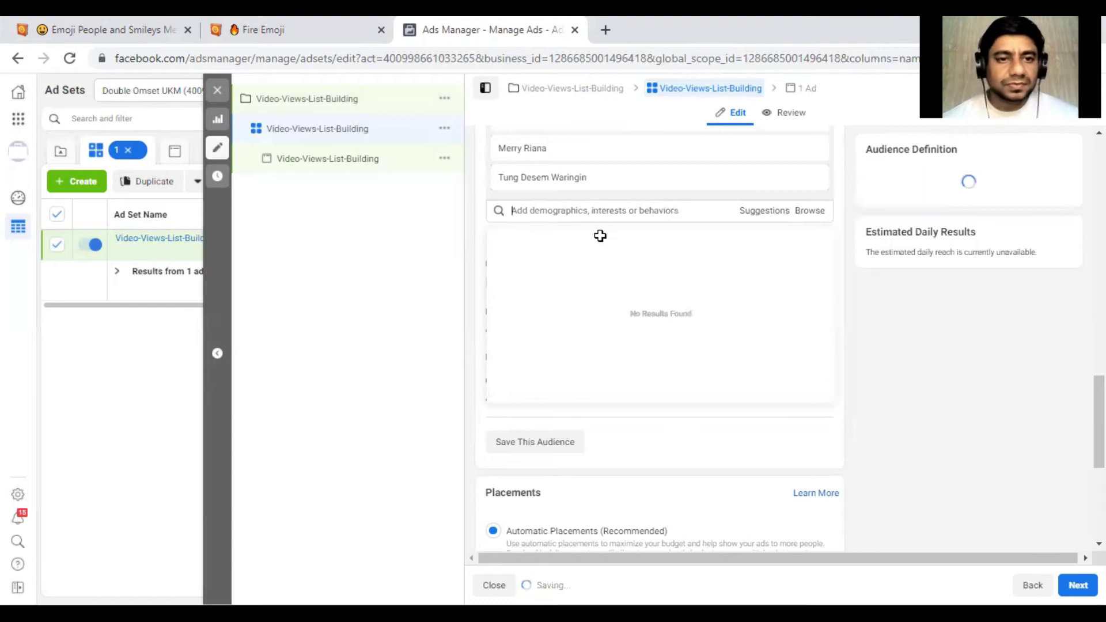
Step: Find the Bong Chandra interest and add it to the detailed targeting
text(B)
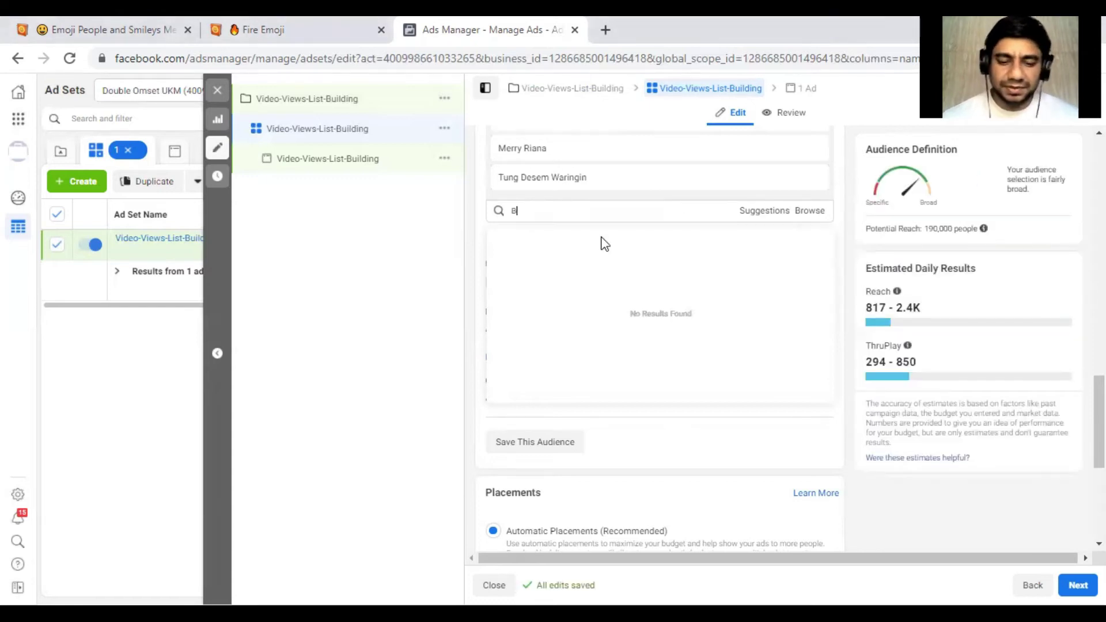
text(ong Candra)
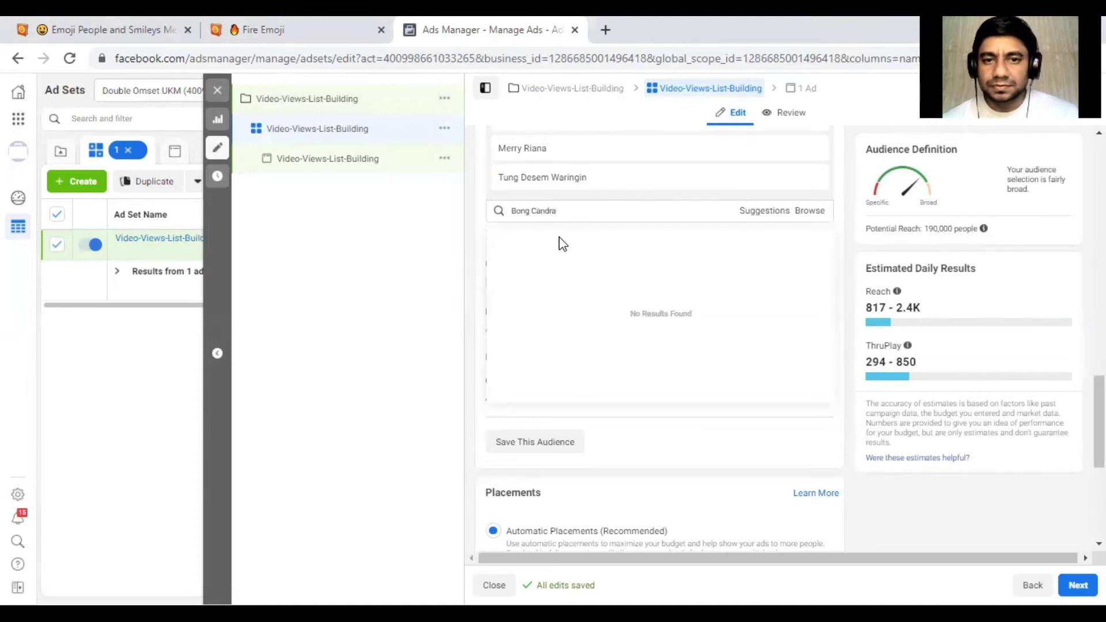
triple_click(617, 209)
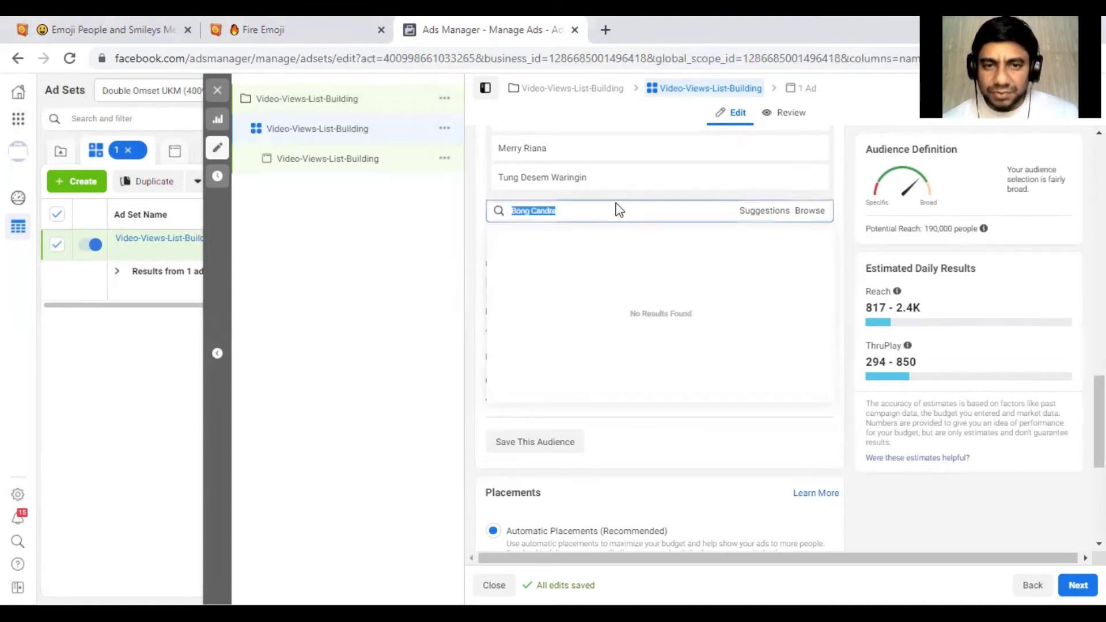
click(570, 215)
key(BackSpace)
key(BackSpace)
key(BackSpace)
key(BackSpace)
key(BackSpace)
key(BackSpace)
key(BackSpace)
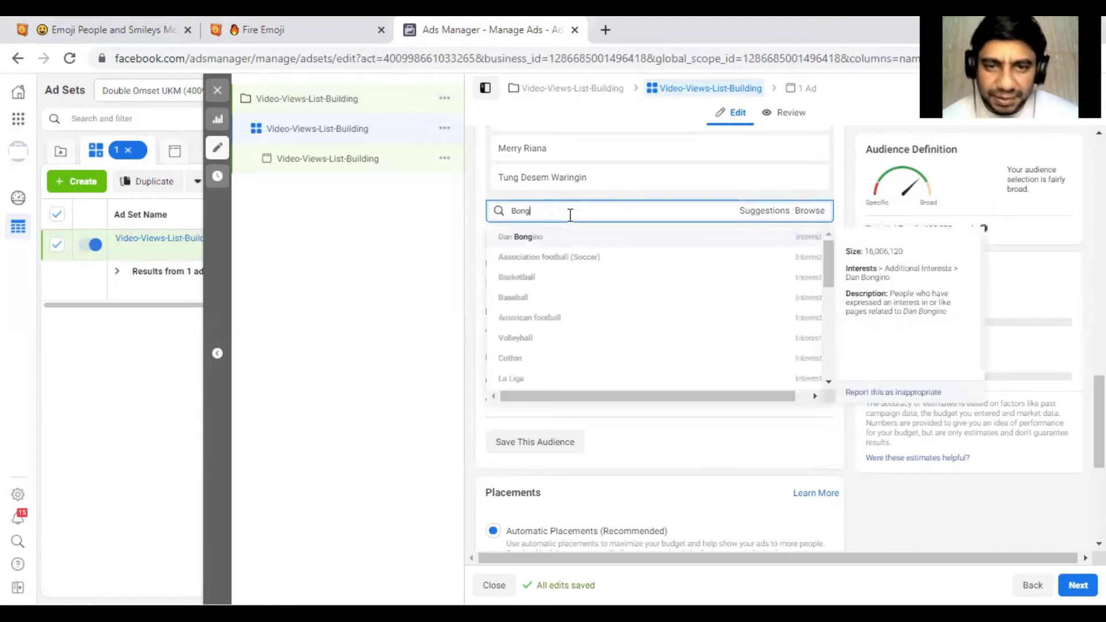
text(C)
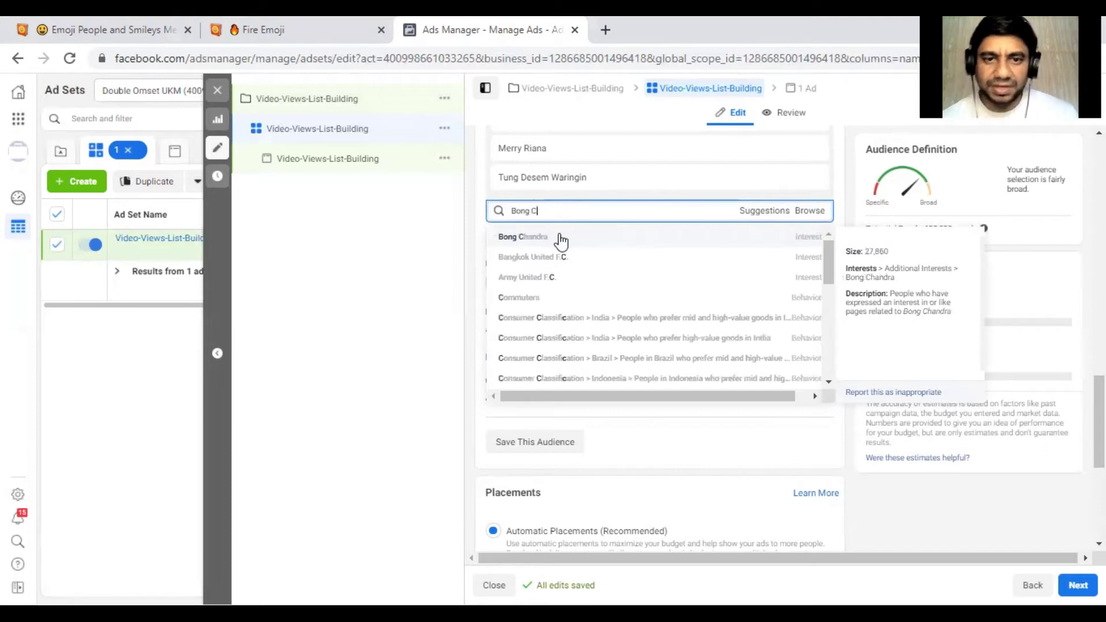
click(560, 238)
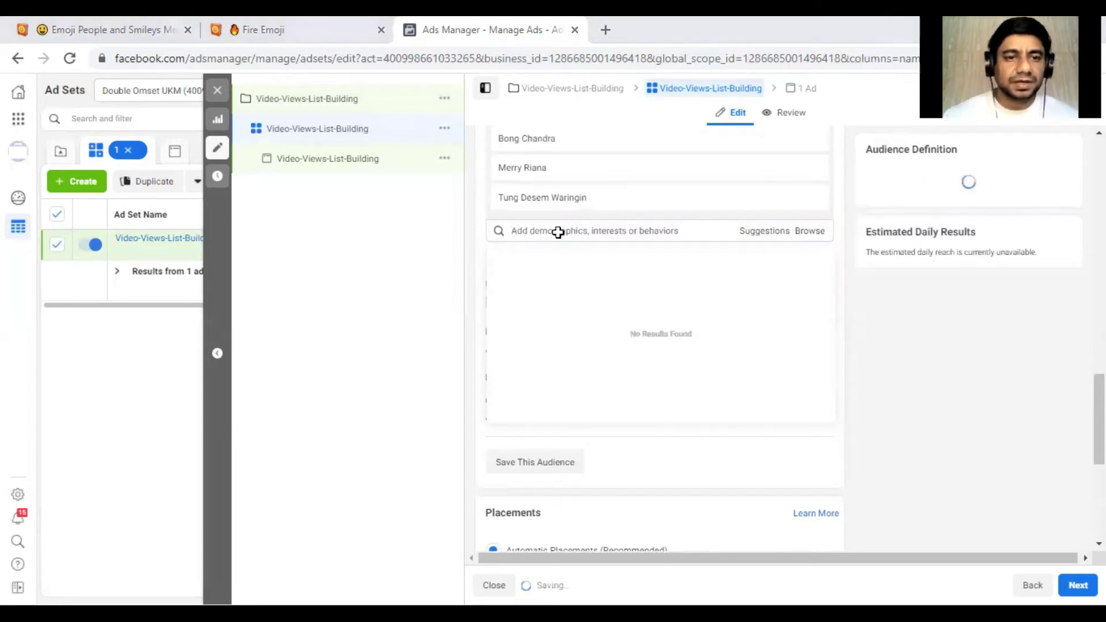
Step: Add the interest Neil Patel, not the designer entry, to the detailed targeting
text(Ne)
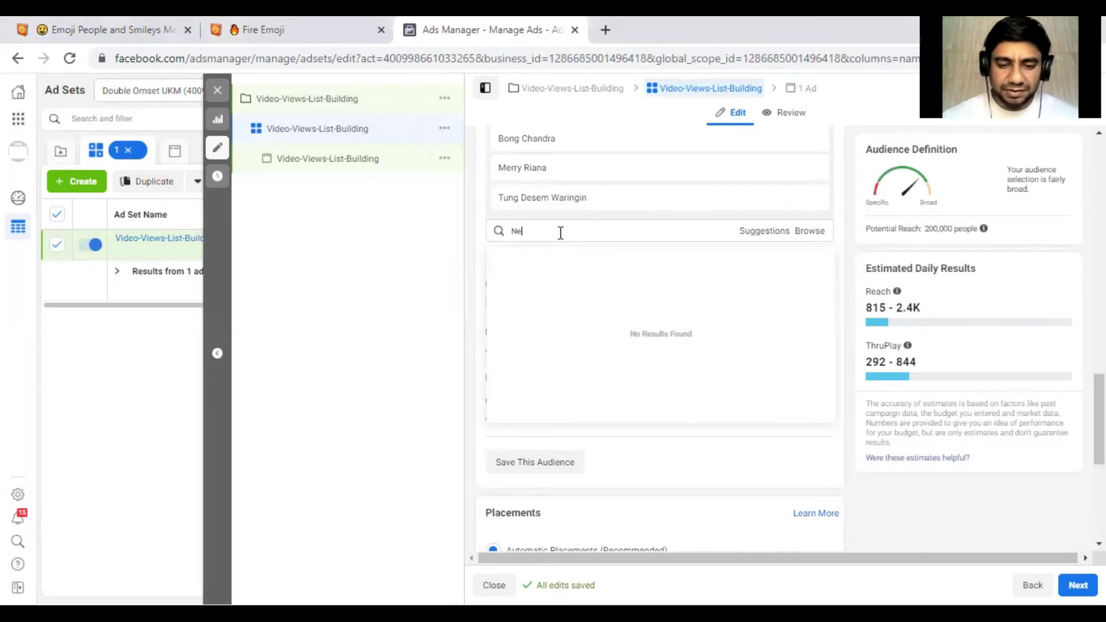
text(il Pa)
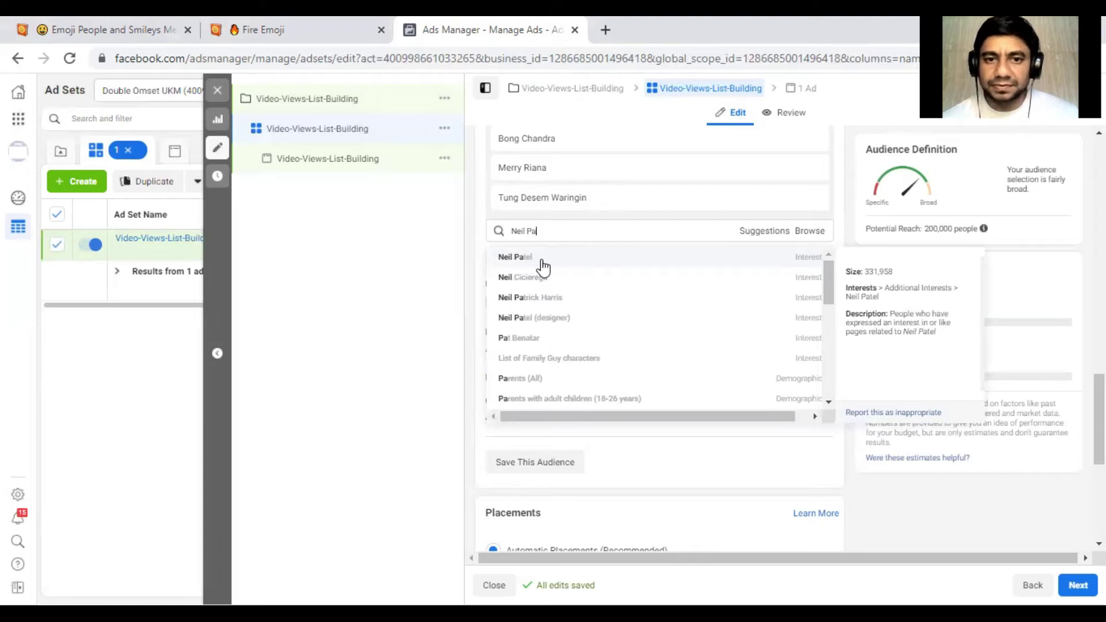
click(543, 261)
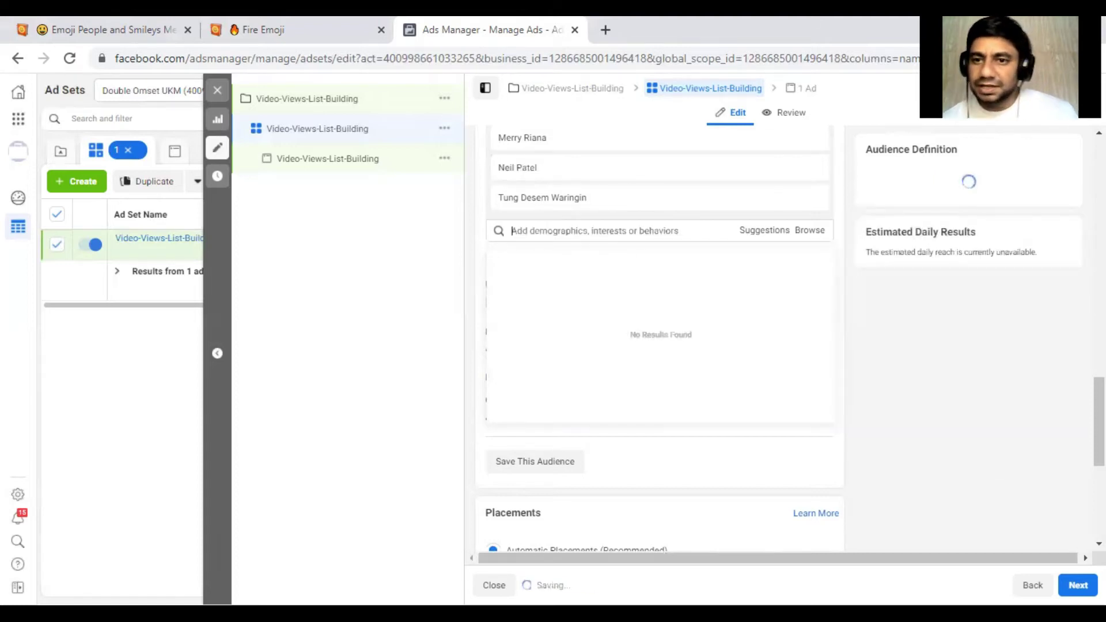
Step: Add the Belajar Bisnis interest to the detailed targeting
scroll(920, 277, up, 2)
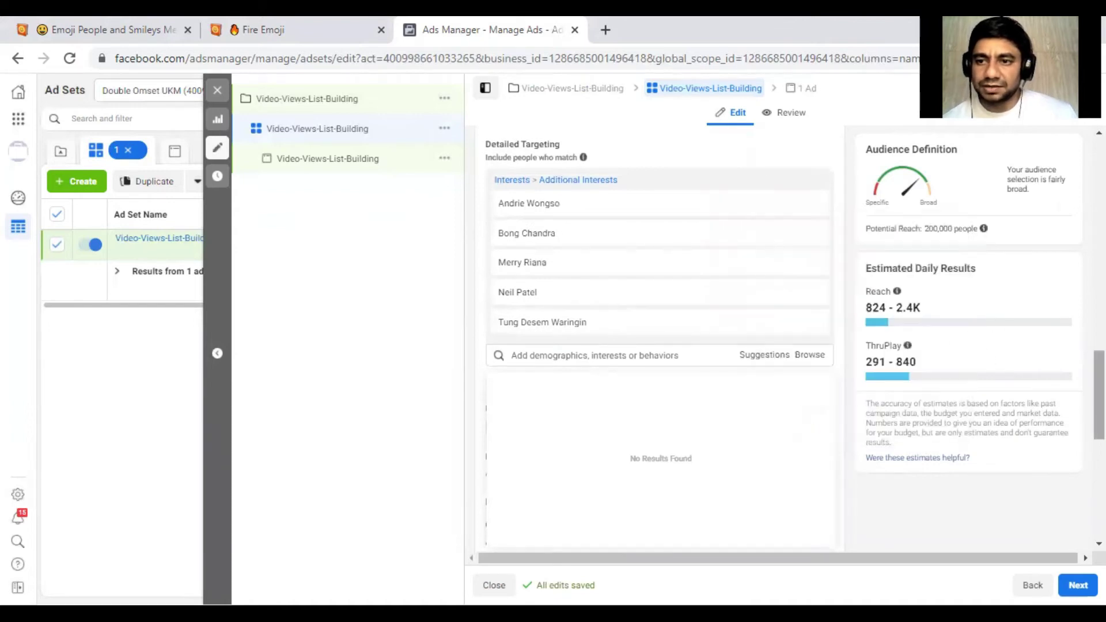
click(540, 360)
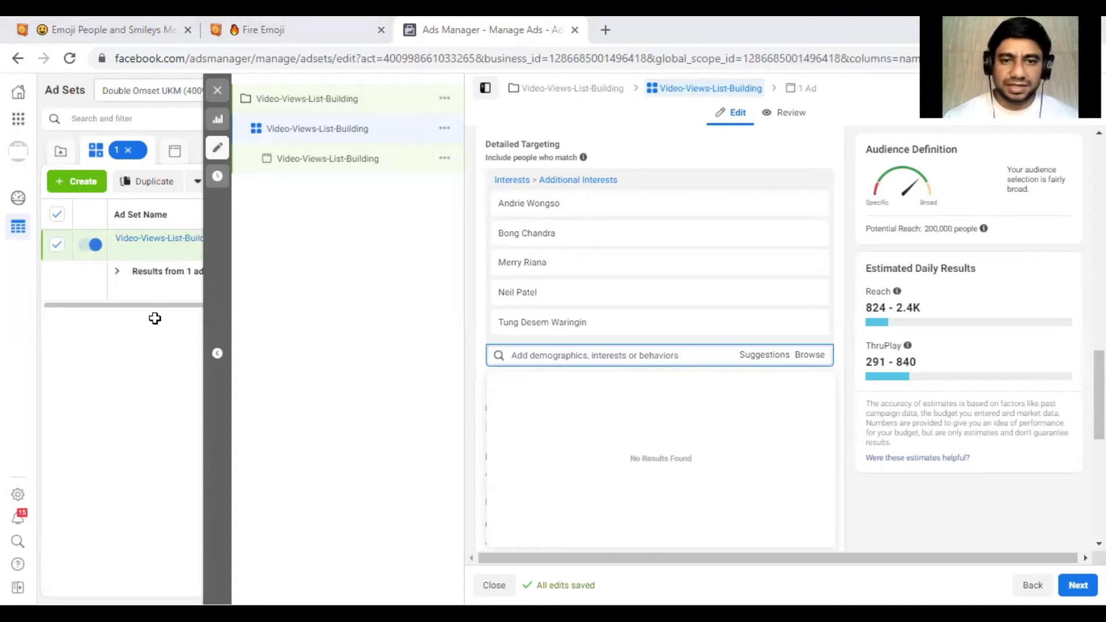
click(527, 344)
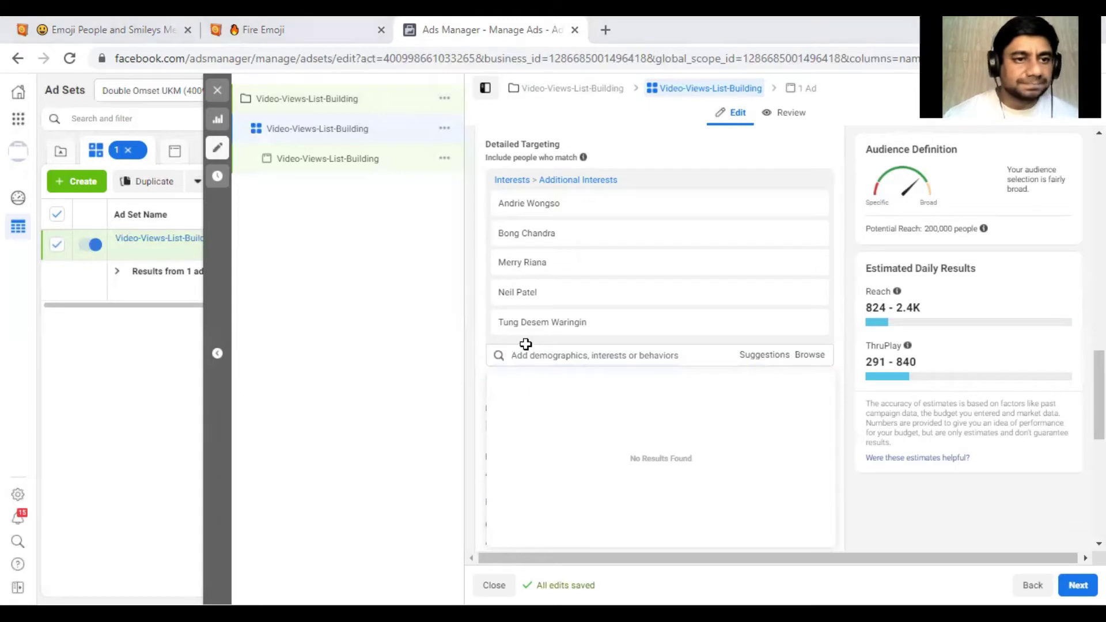
text(Belajar Bisnis)
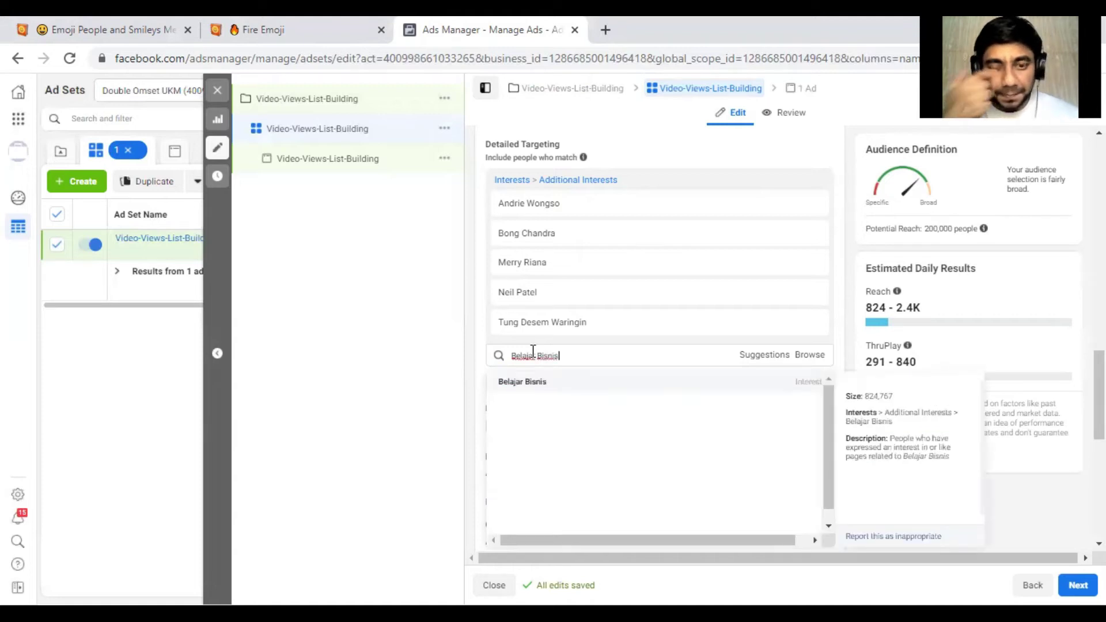
click(560, 383)
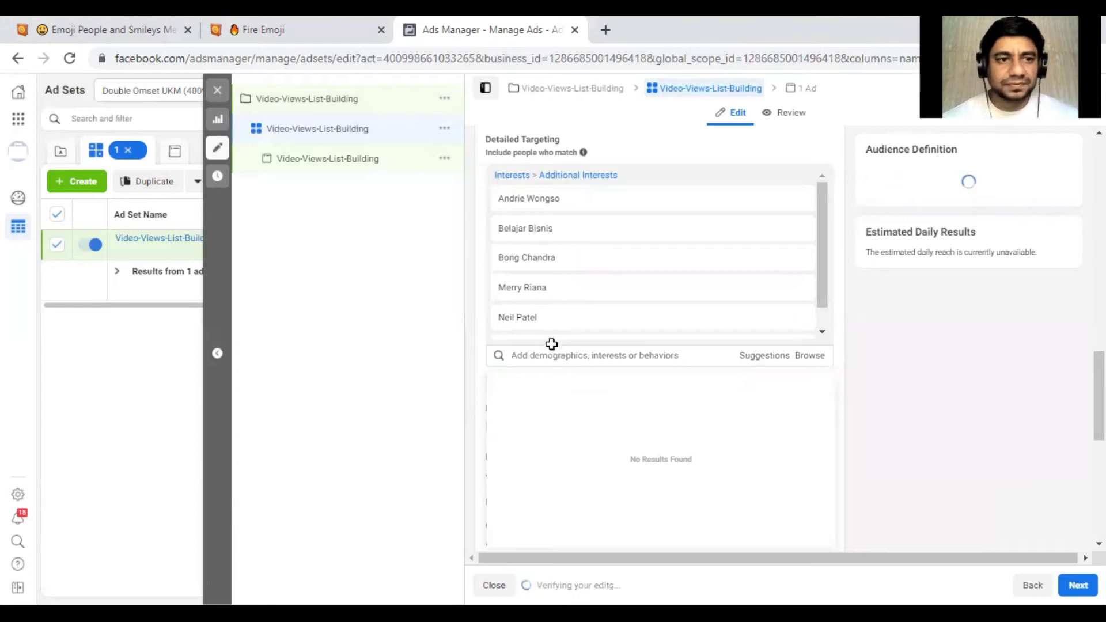
Step: Add Wirausaha Muda Mandiri to the detailed targeting as an interest rather than an employer
click(552, 355)
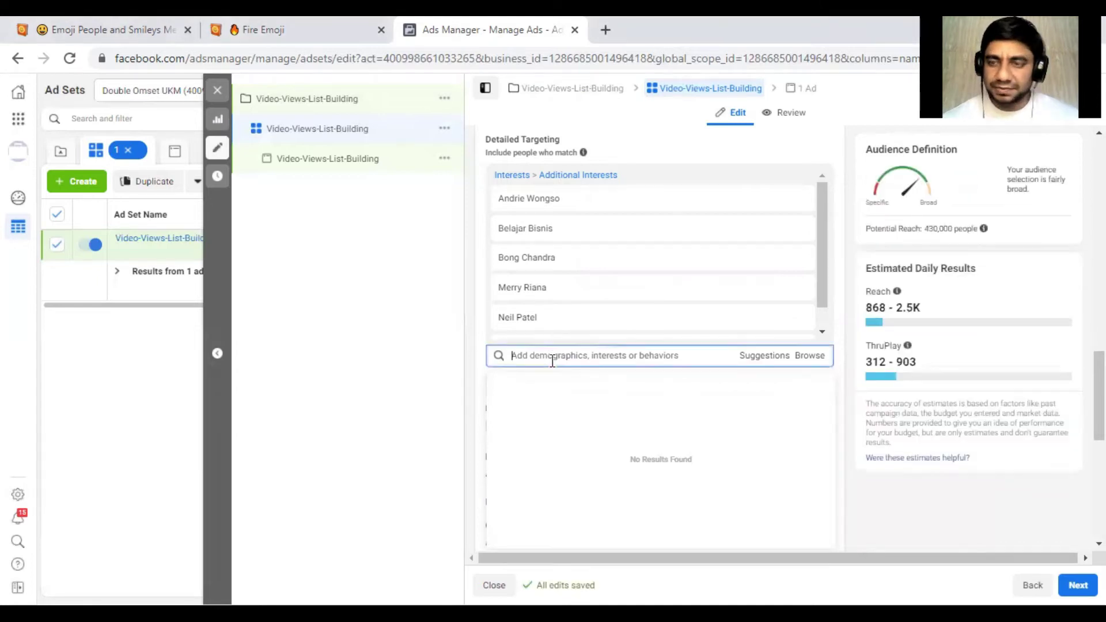
text(Wirasa)
key(BackSpace)
key(BackSpace)
text(usaha)
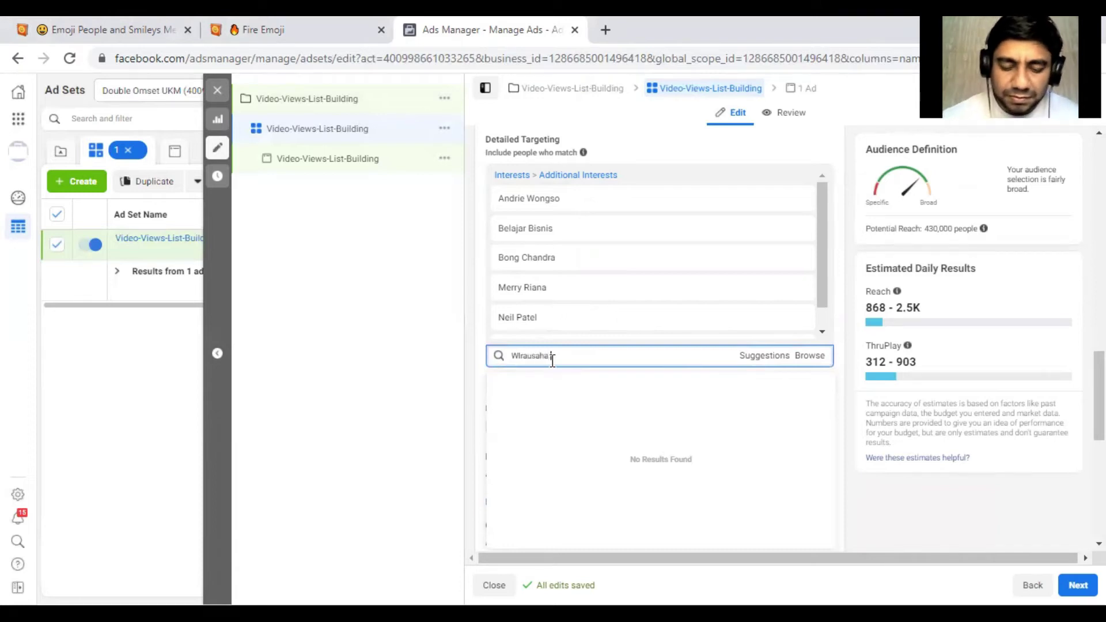
text( Muda Mandiri)
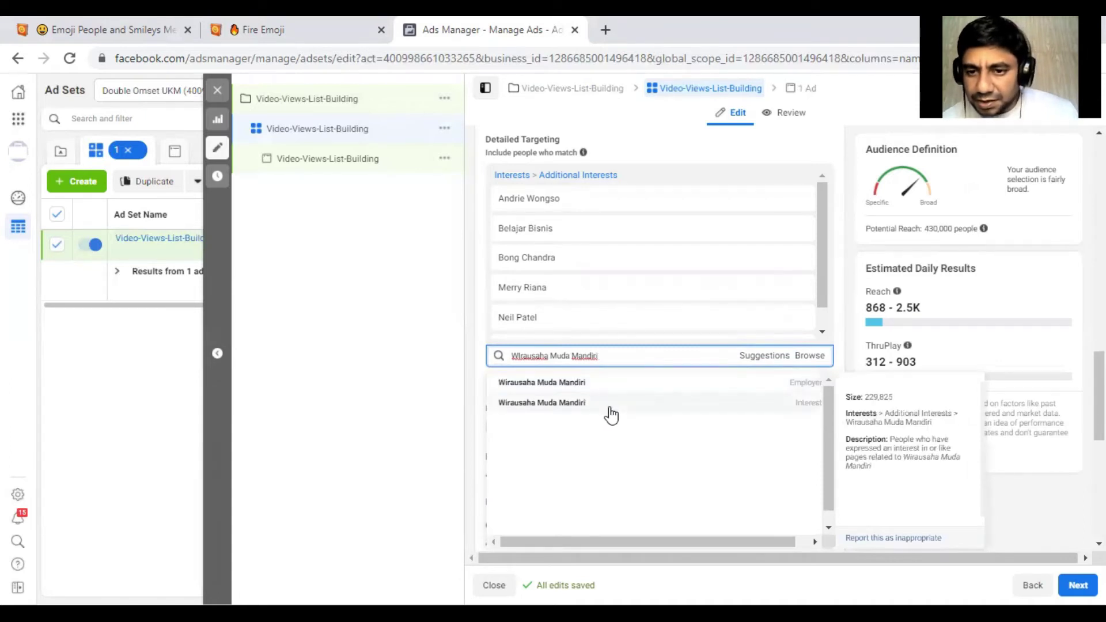
click(611, 412)
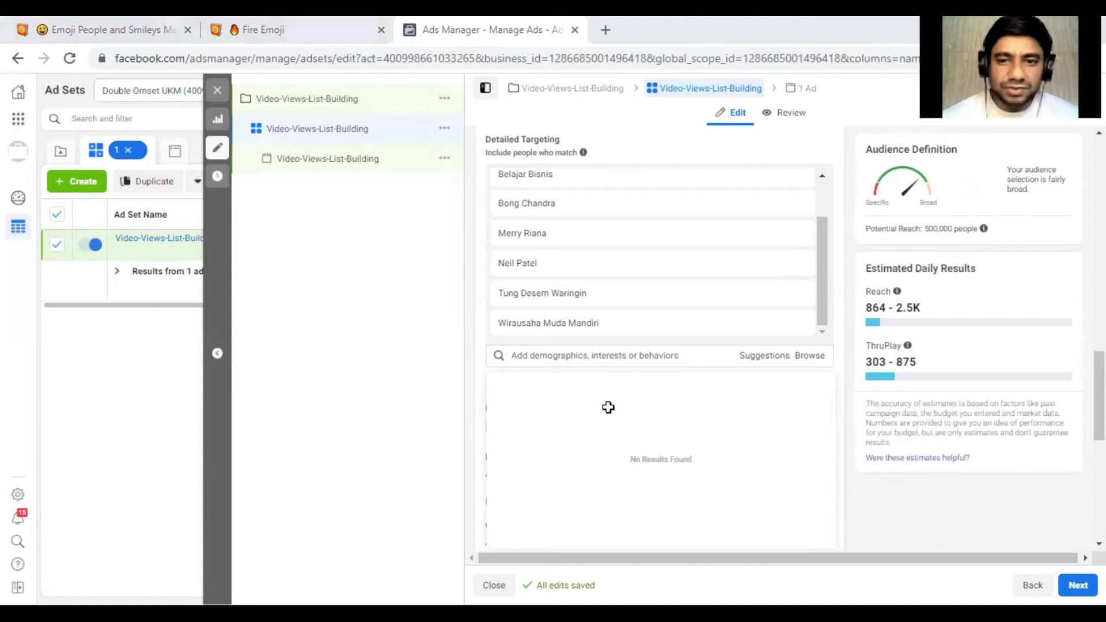
Step: Add the Peluang Usaha Modal Kecil interest to the detailed targeting
click(607, 356)
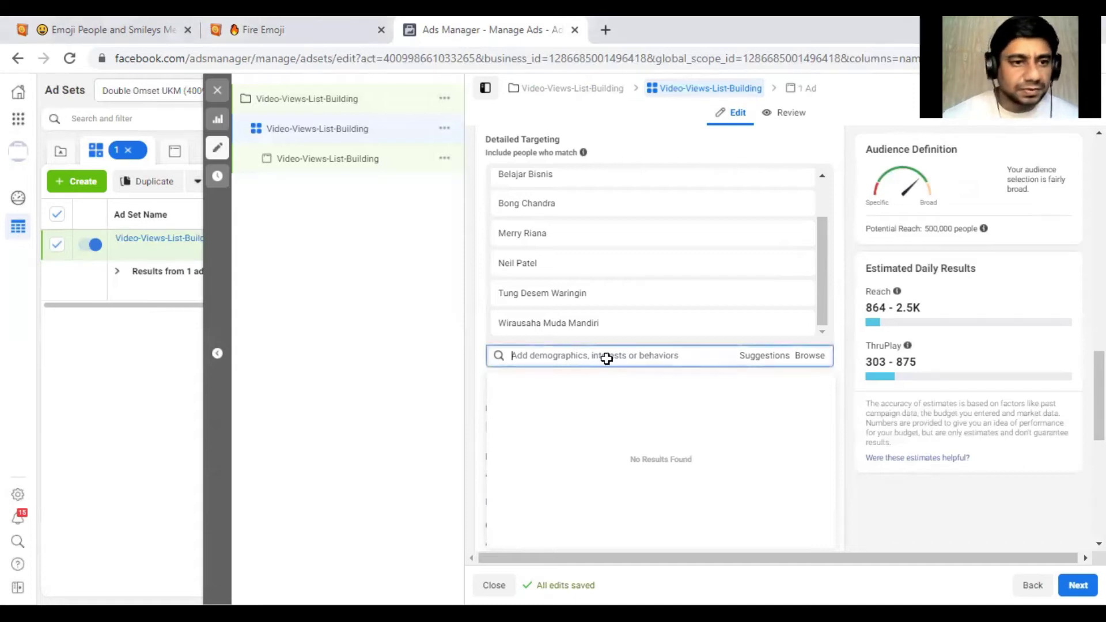
text(Peluan)
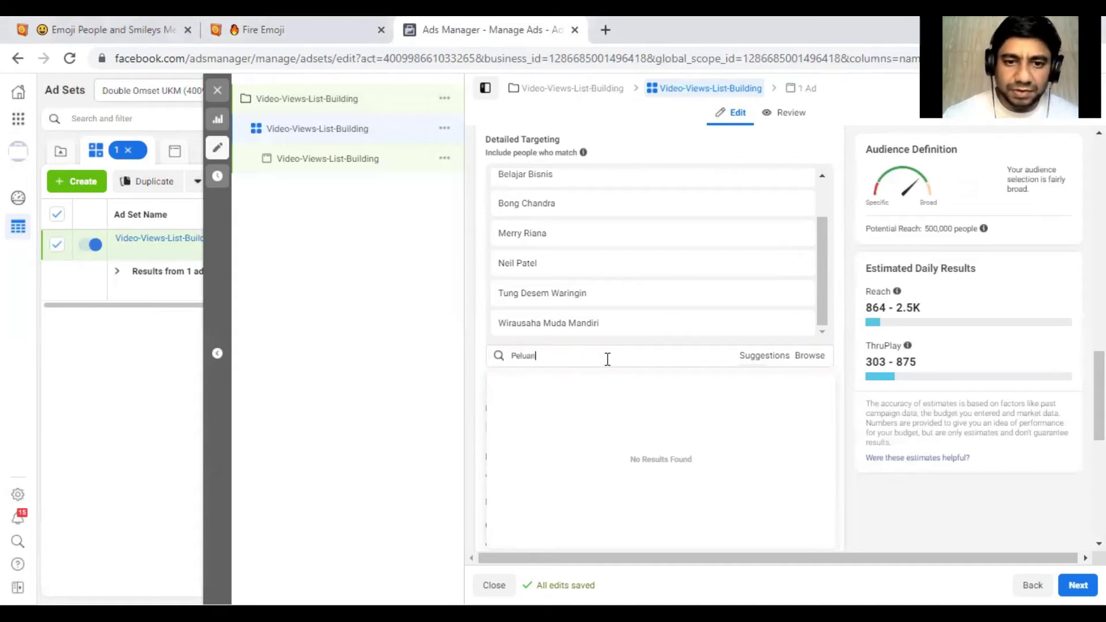
text(g Usaha)
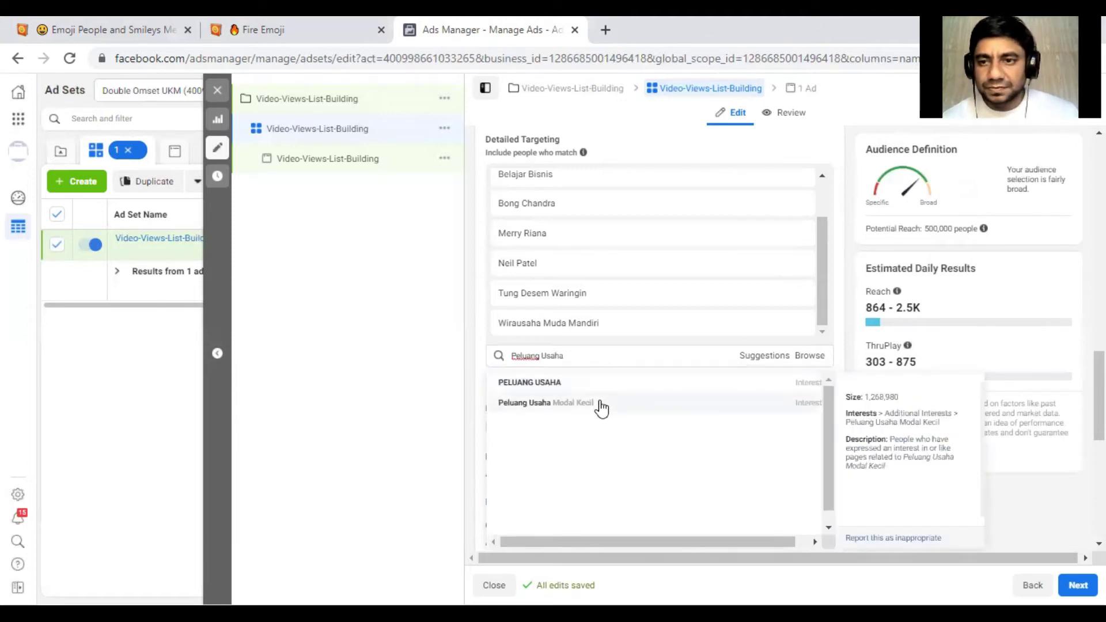
click(601, 408)
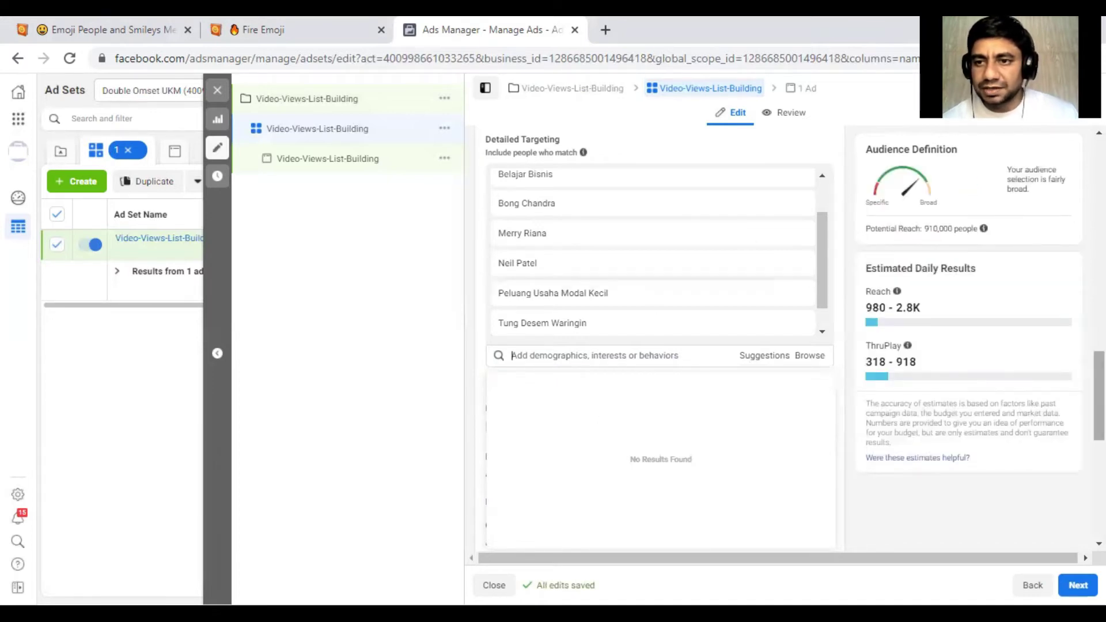
scroll(660, 340, up, 3)
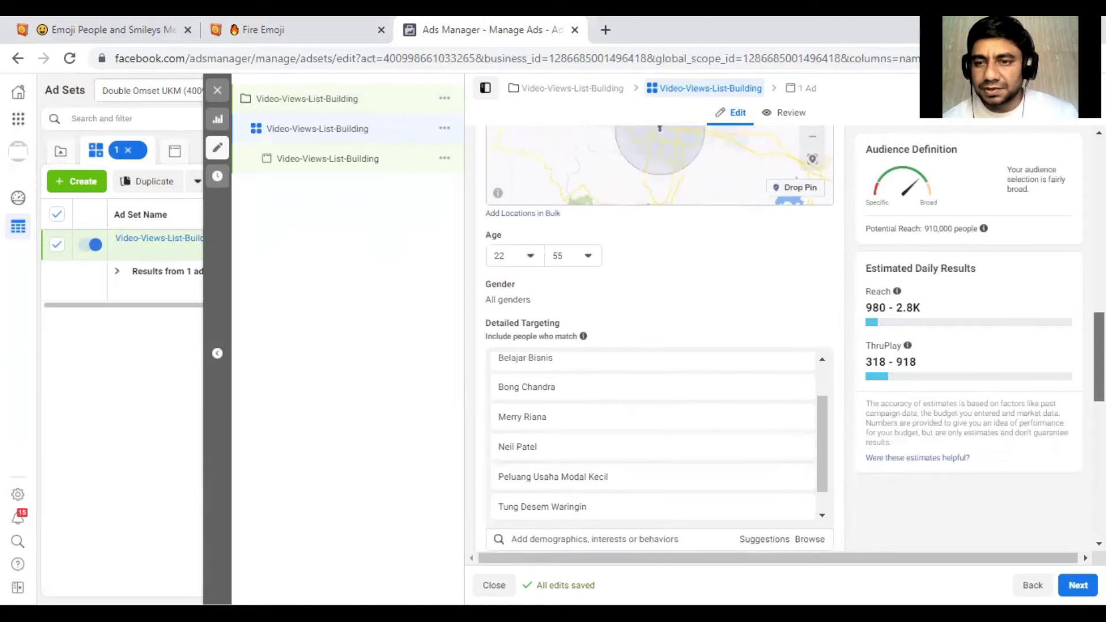
scroll(660, 340, down, 2)
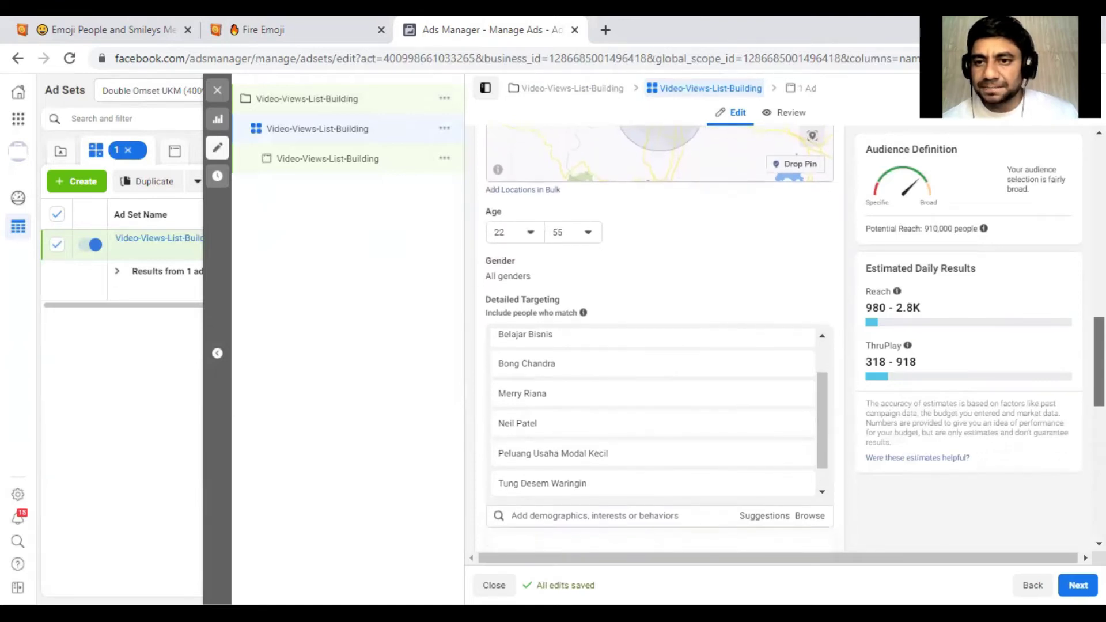
scroll(660, 340, down, 1)
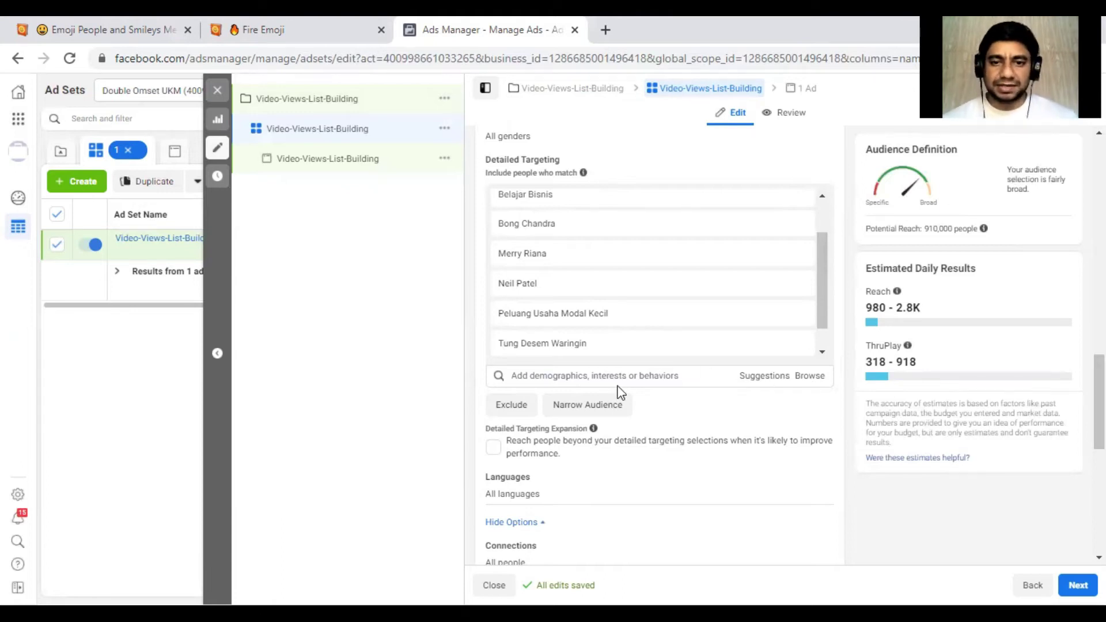
click(608, 407)
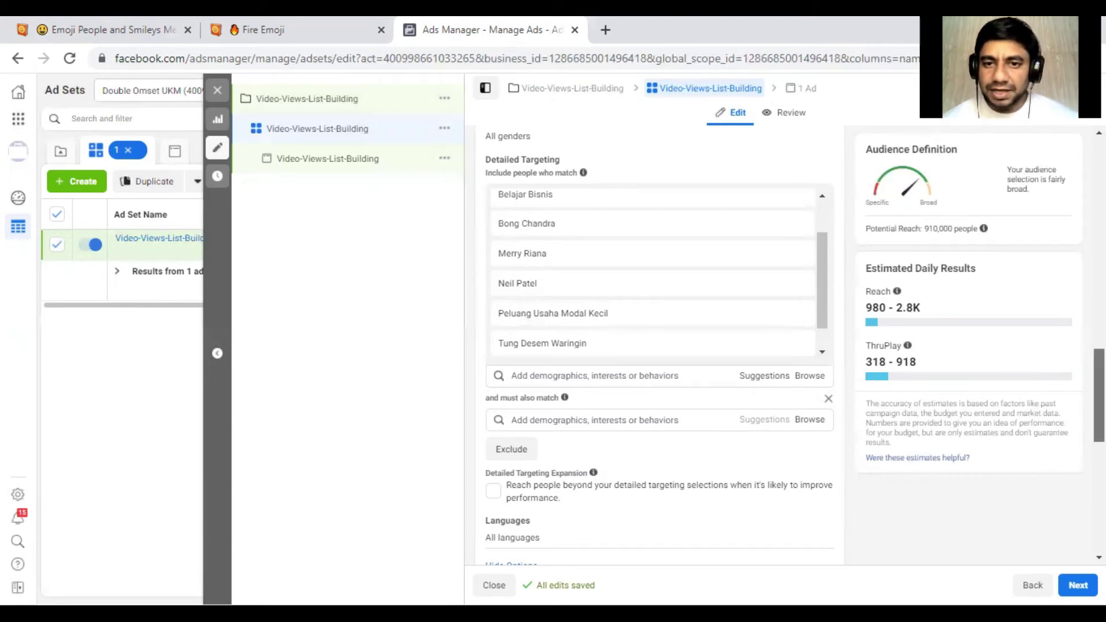
scroll(1099, 392, up, 2)
drag(819, 426, 832, 451)
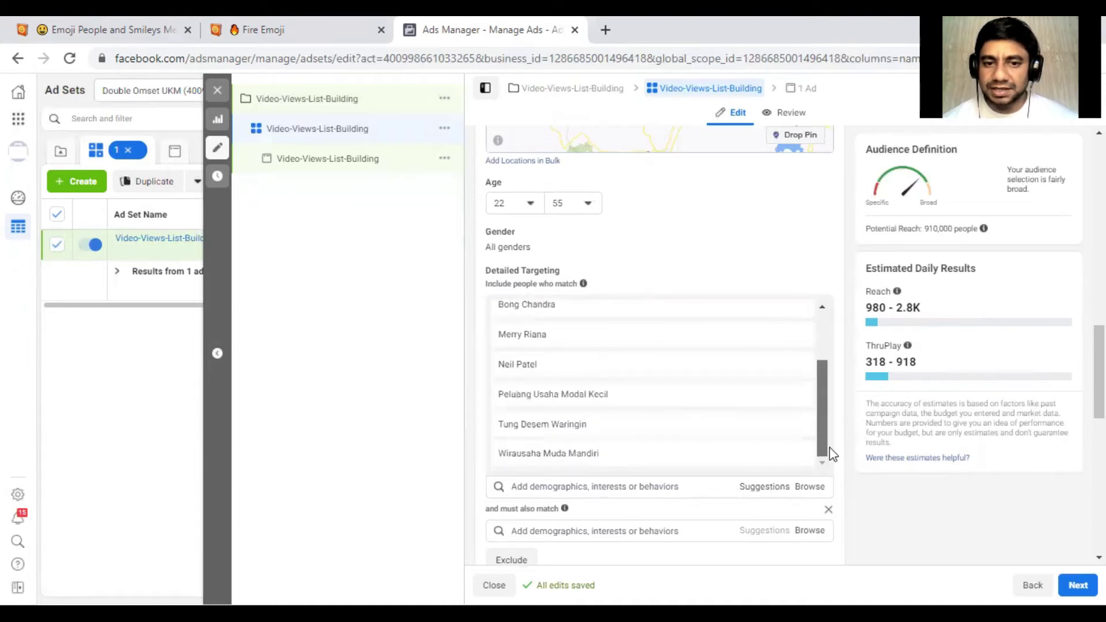
scroll(660, 346, down, 3)
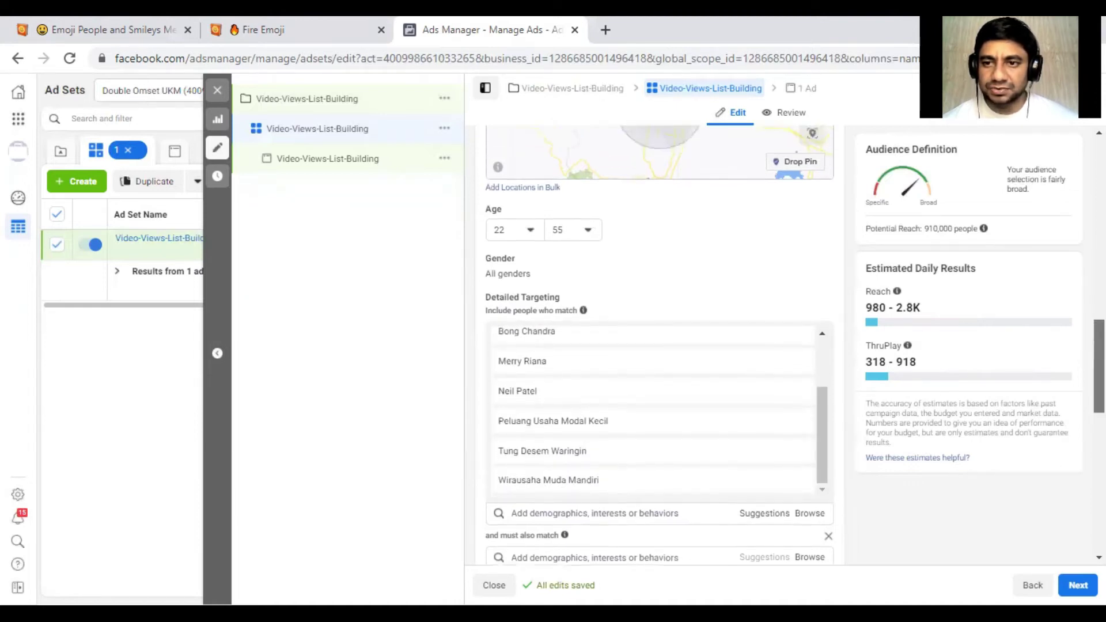
scroll(659, 346, down, 4)
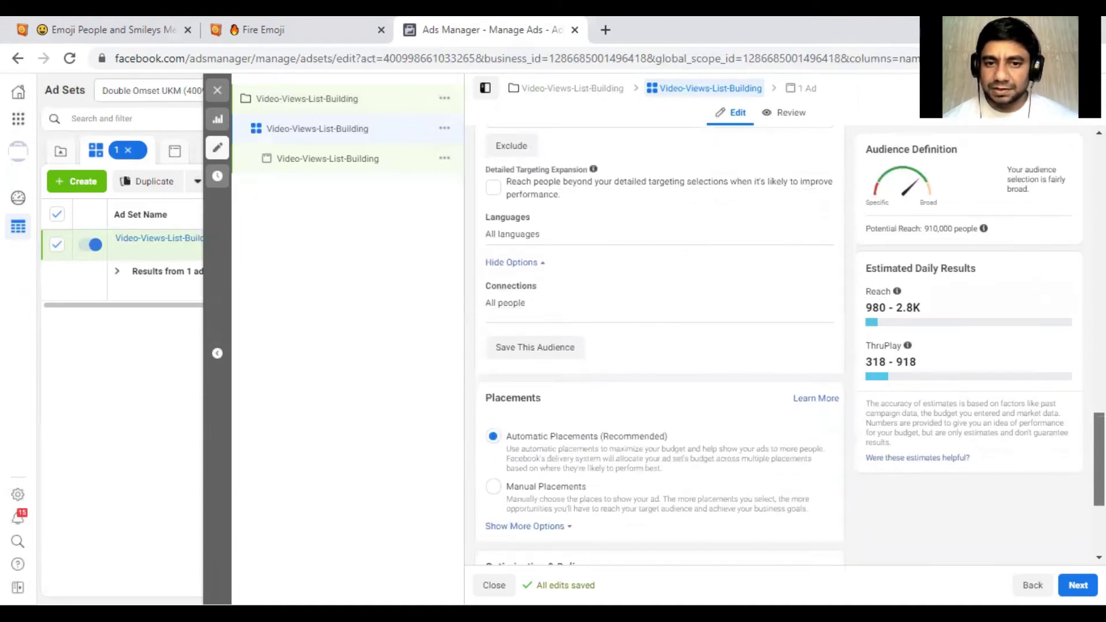
scroll(1076, 390, up, 7)
scroll(1078, 348, down, 7)
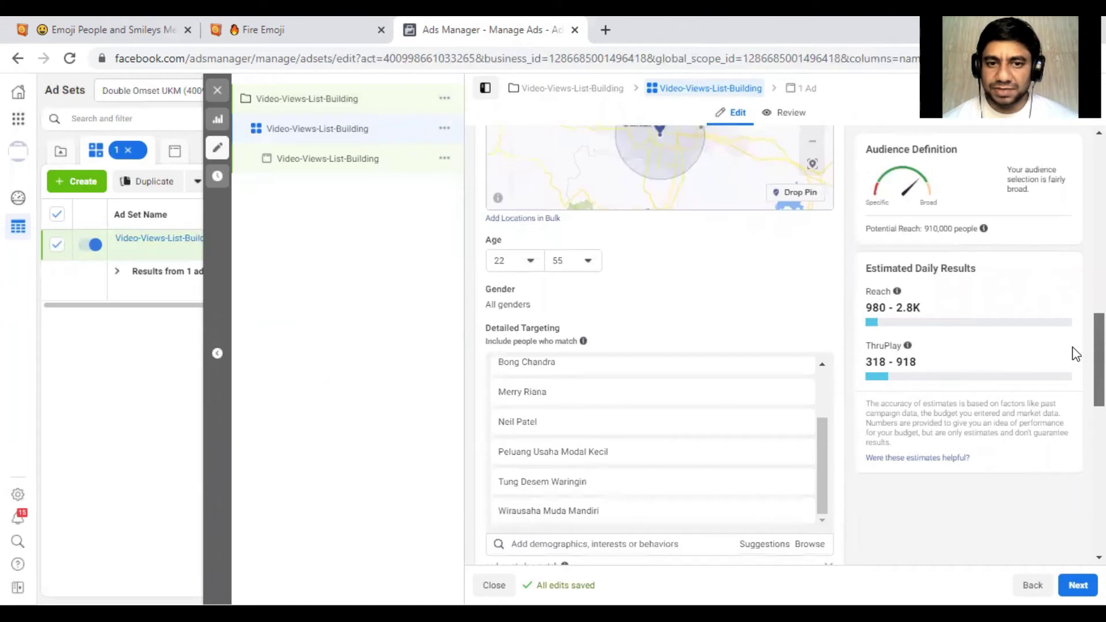
scroll(1076, 417, down, 1)
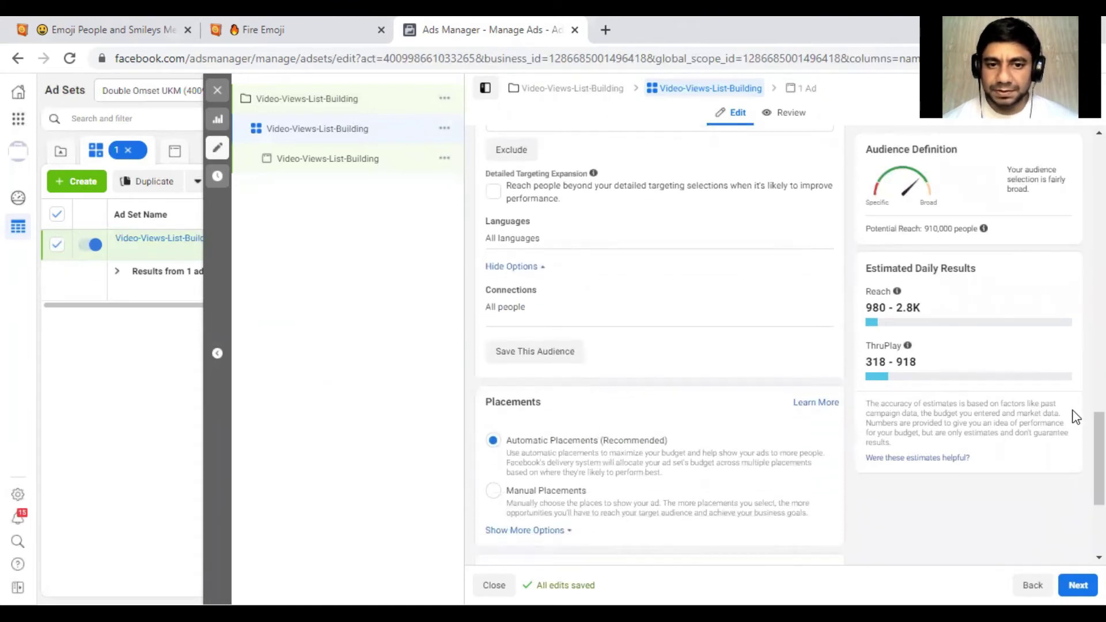
scroll(1075, 417, up, 3)
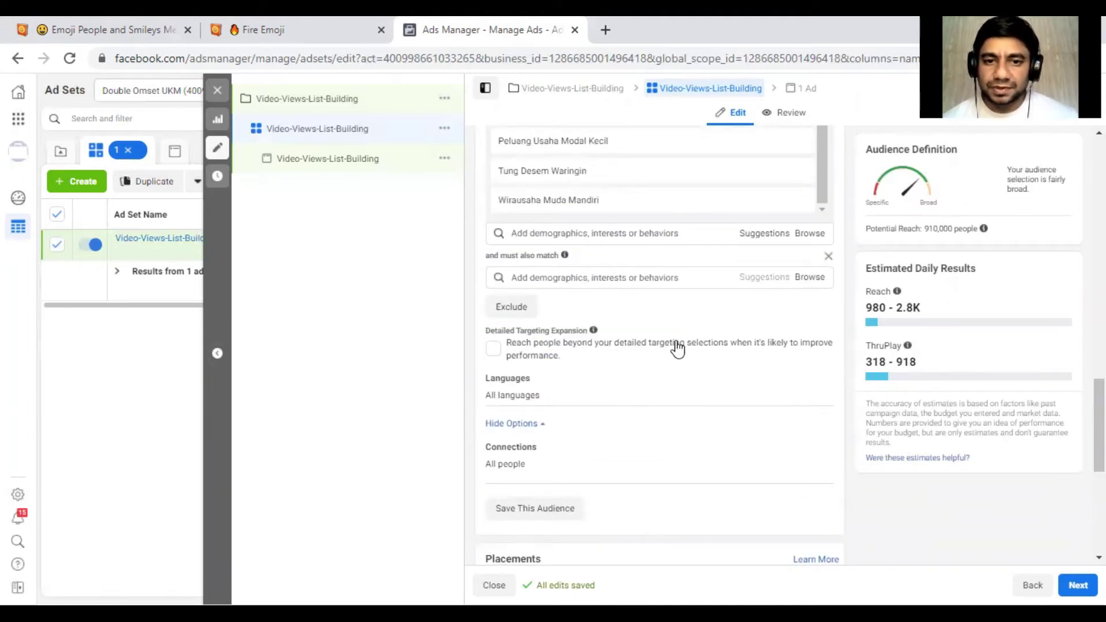
click(694, 276)
click(829, 256)
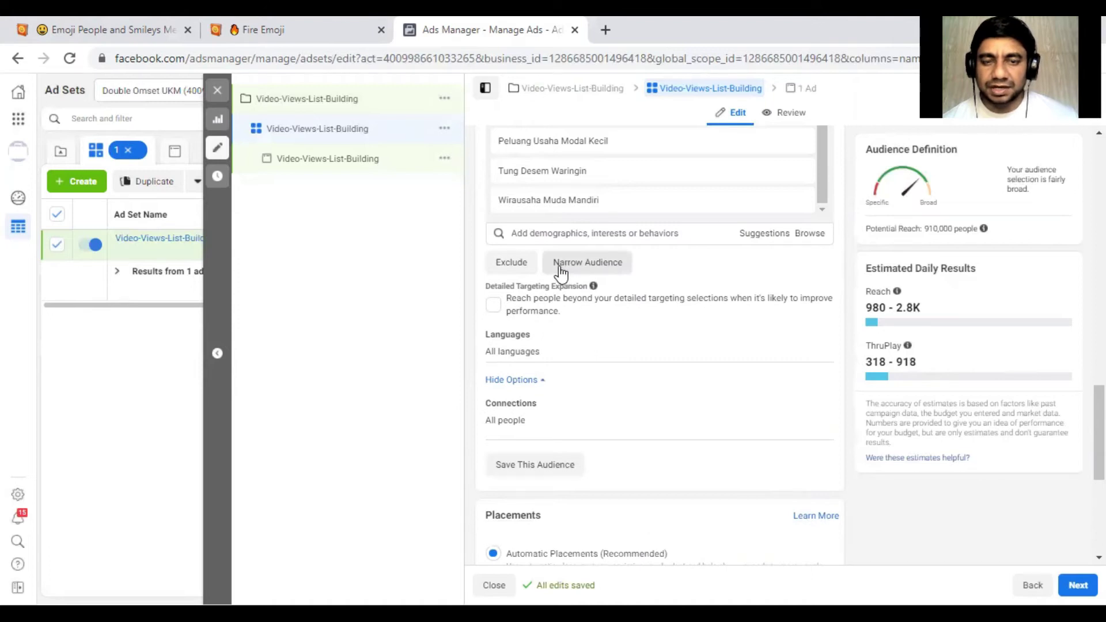
click(577, 277)
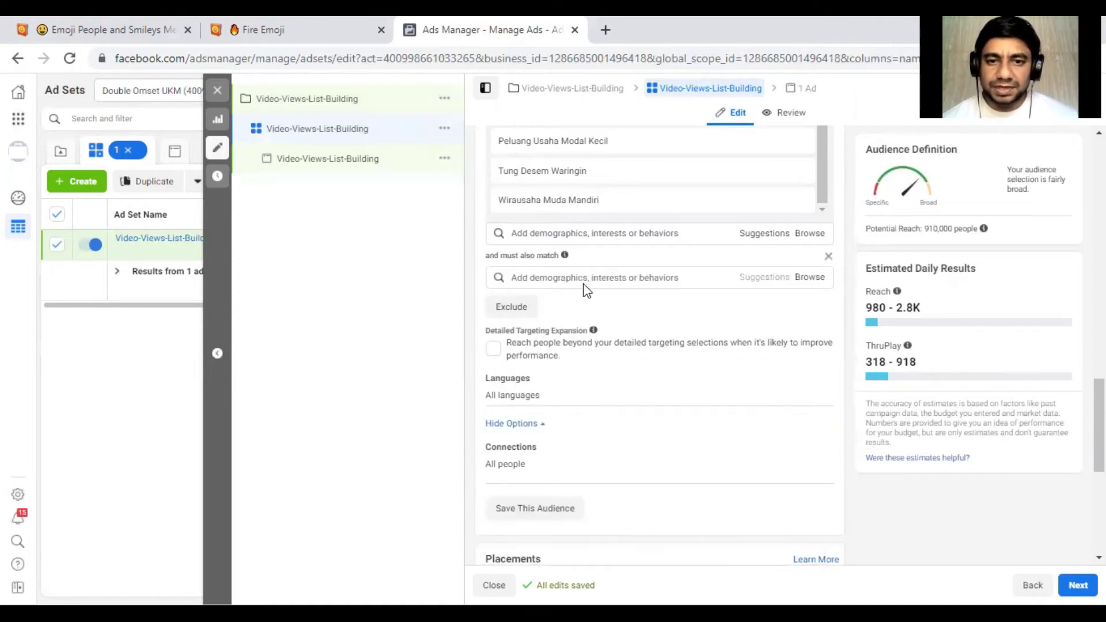
click(829, 256)
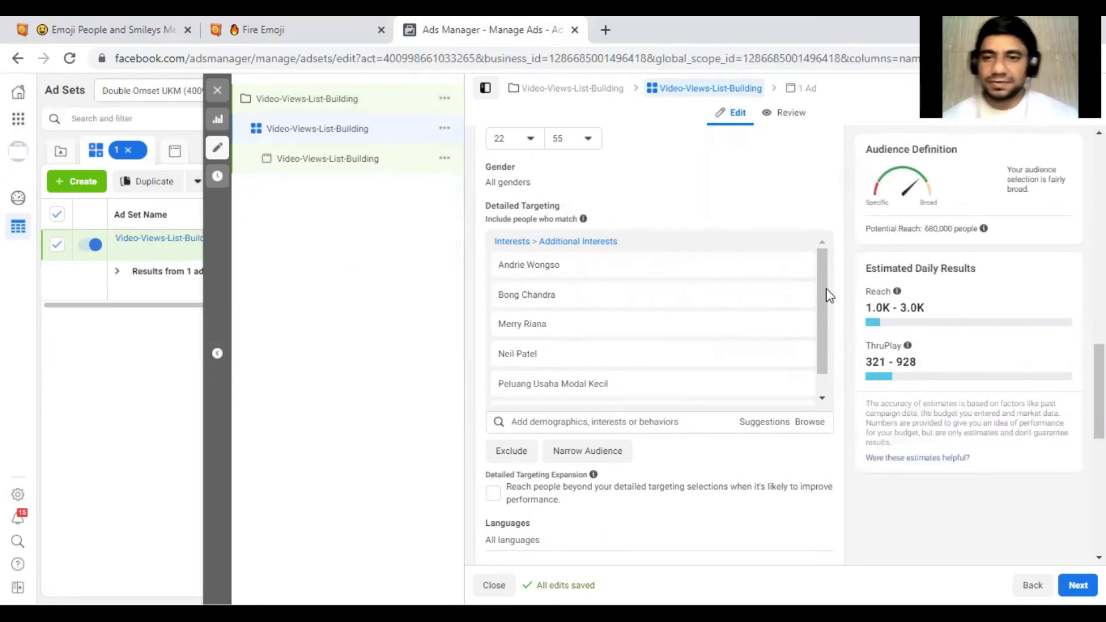
Step: Remove the Belajar Bisnis, Wirausaha Muda Mandiri and Peluang Usaha Modal Kecil interests from the detailed targeting
drag(827, 291, 824, 345)
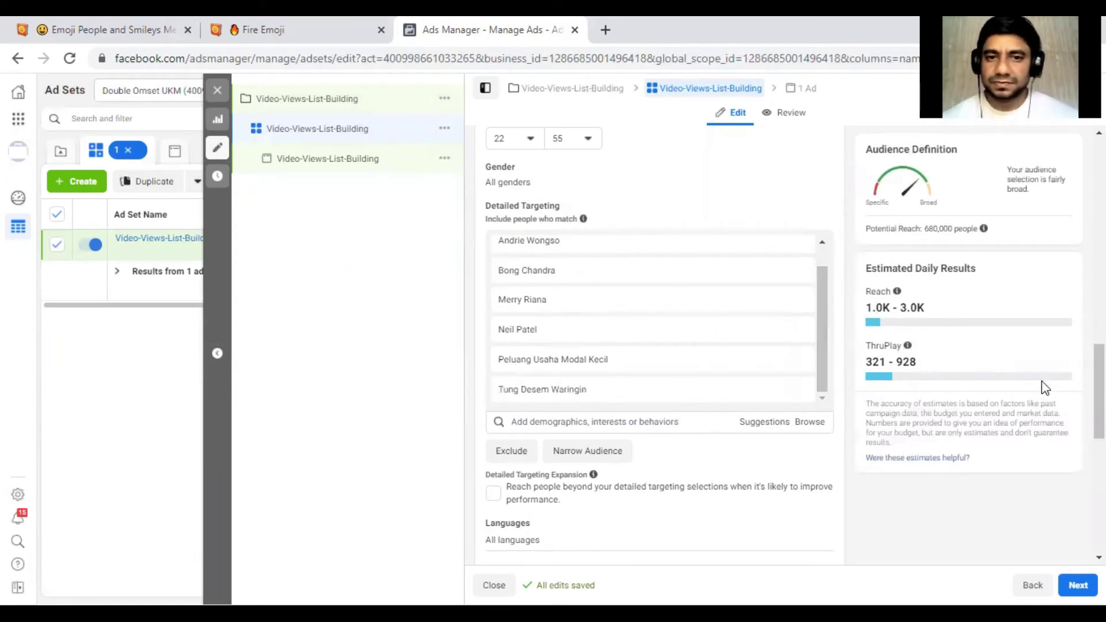
mouse_move(774, 376)
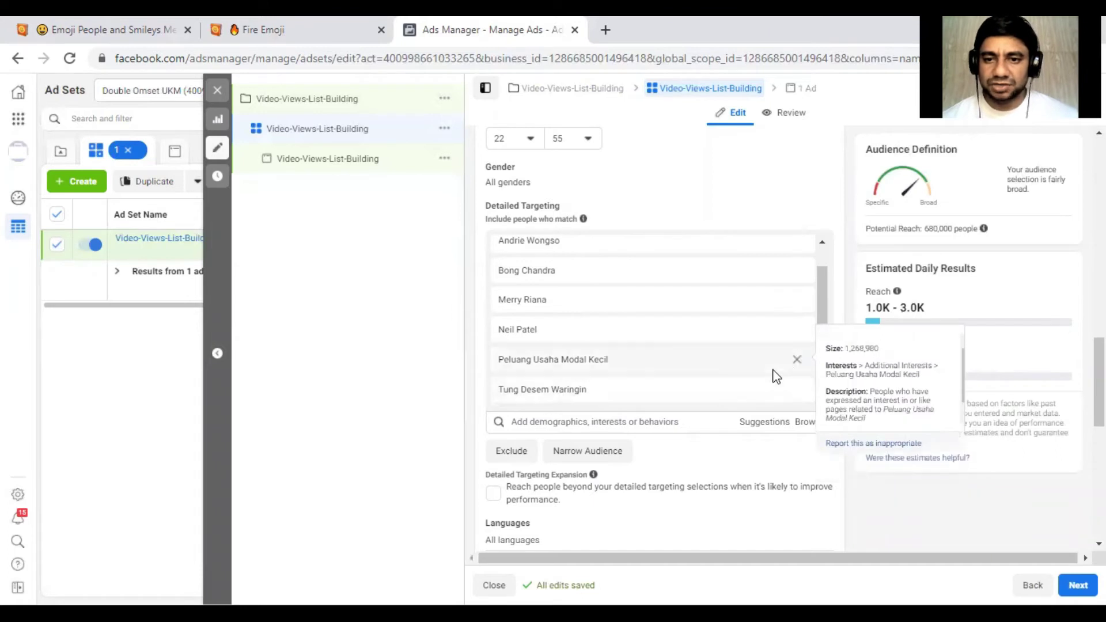
click(798, 360)
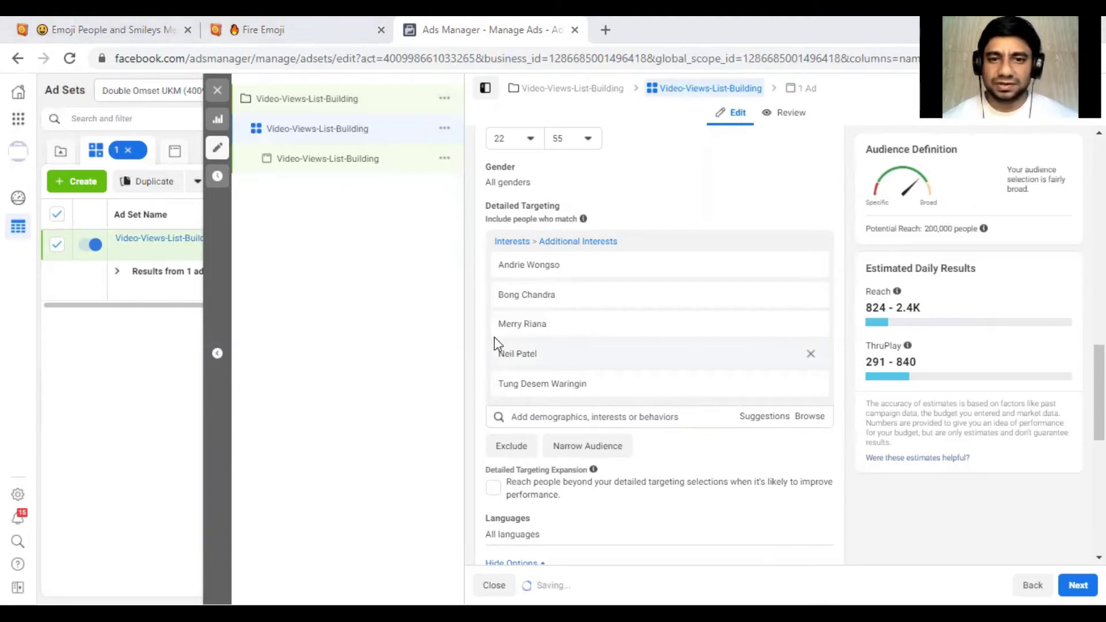
Step: Add the Gary Vaynerchuk interest to the detailed targeting
mouse_move(501, 326)
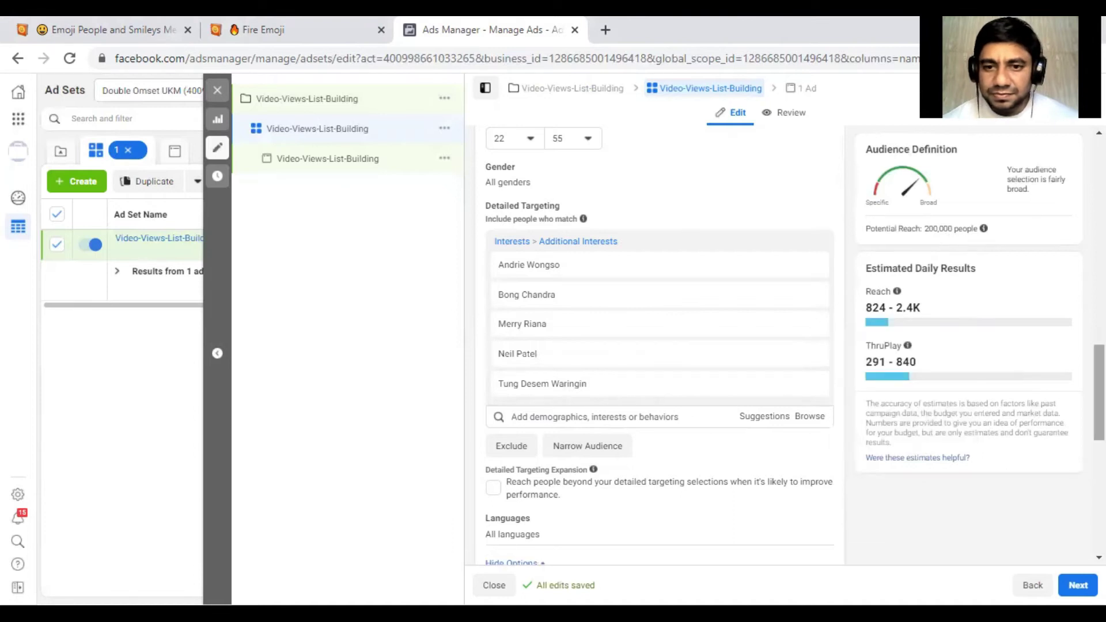
scroll(750, 388, up, 1)
mouse_move(784, 395)
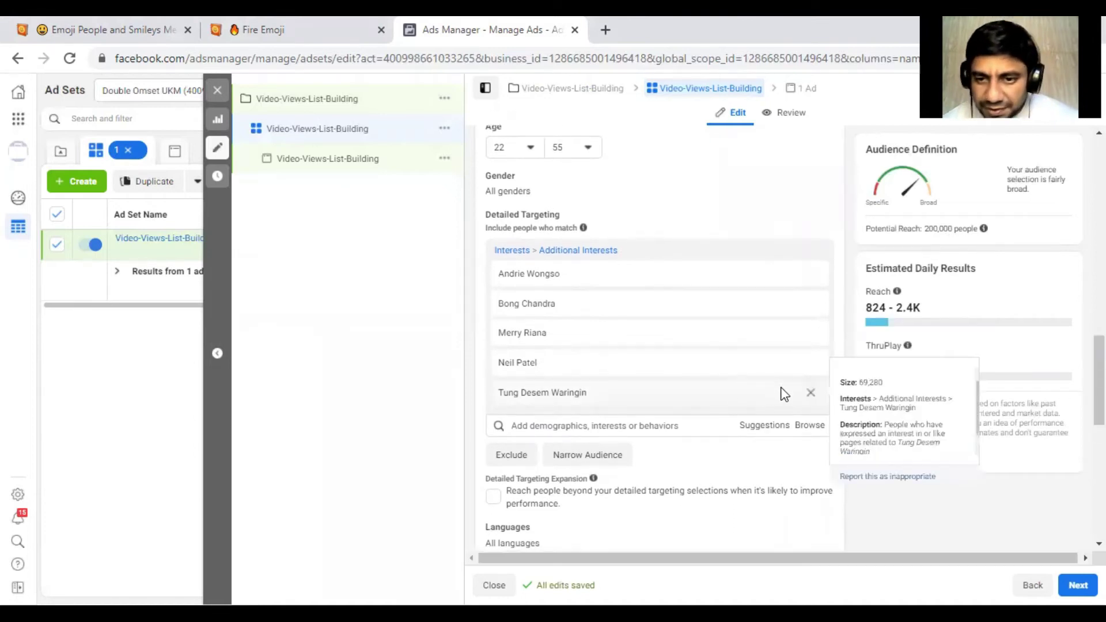
click(681, 427)
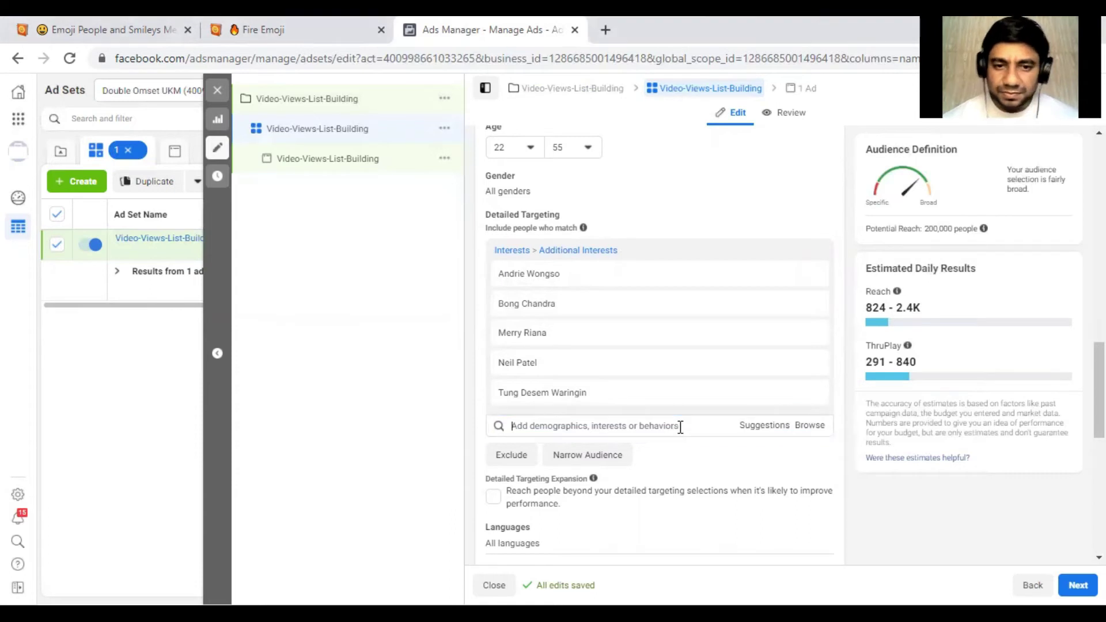
text(Gary Va)
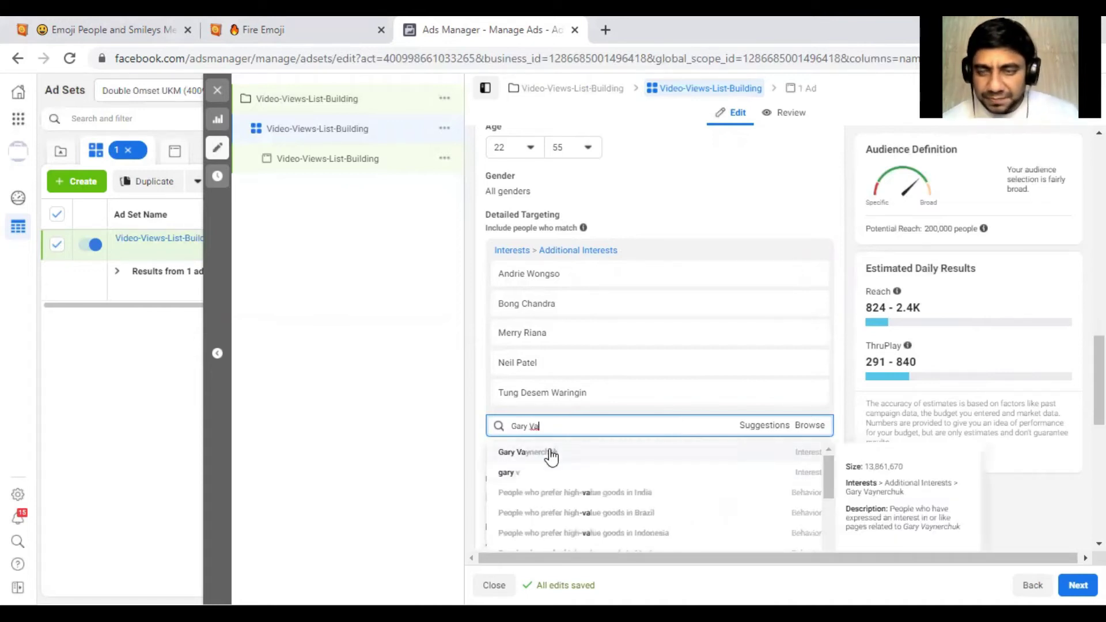
click(550, 453)
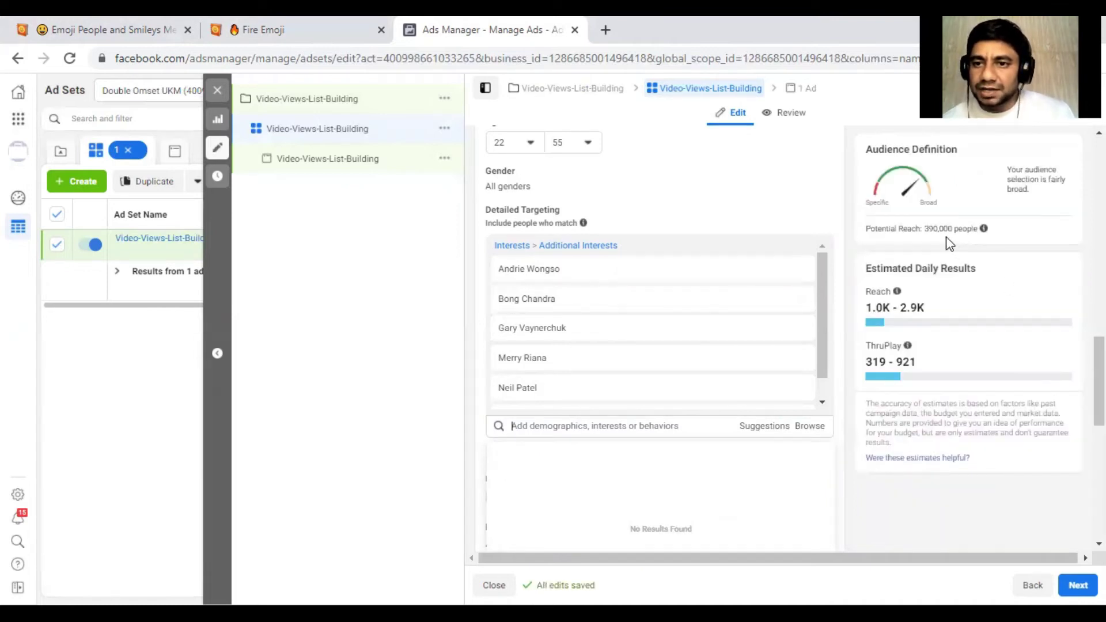
Step: Narrow the audience so that people must also match the Belajar Bisnis interest
scroll(1095, 381, down, 3)
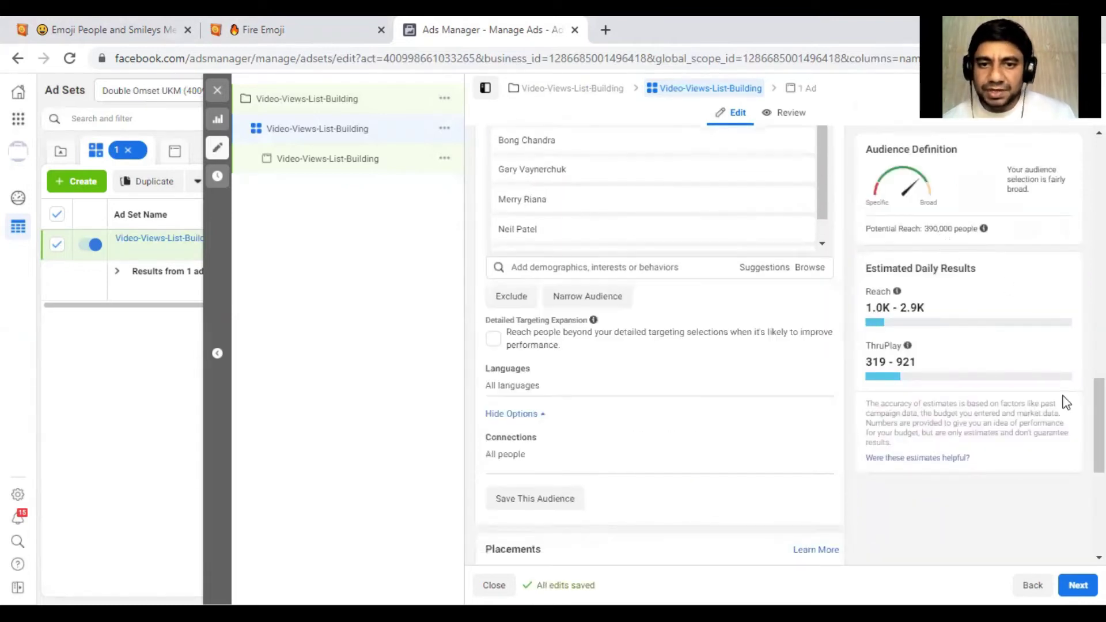
click(669, 269)
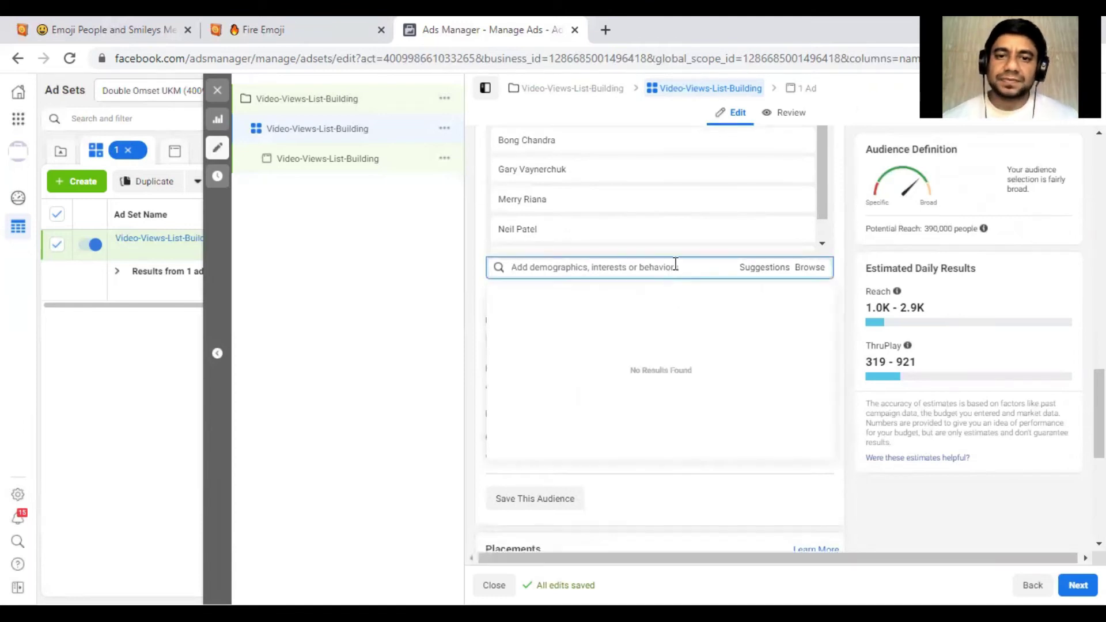
drag(818, 201, 821, 232)
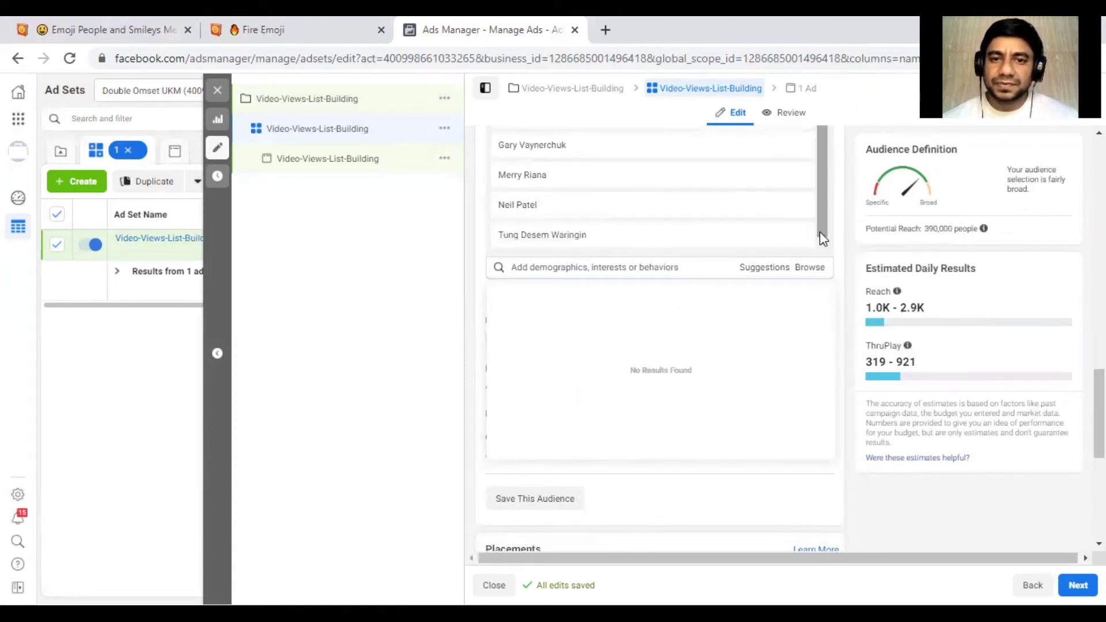
click(838, 215)
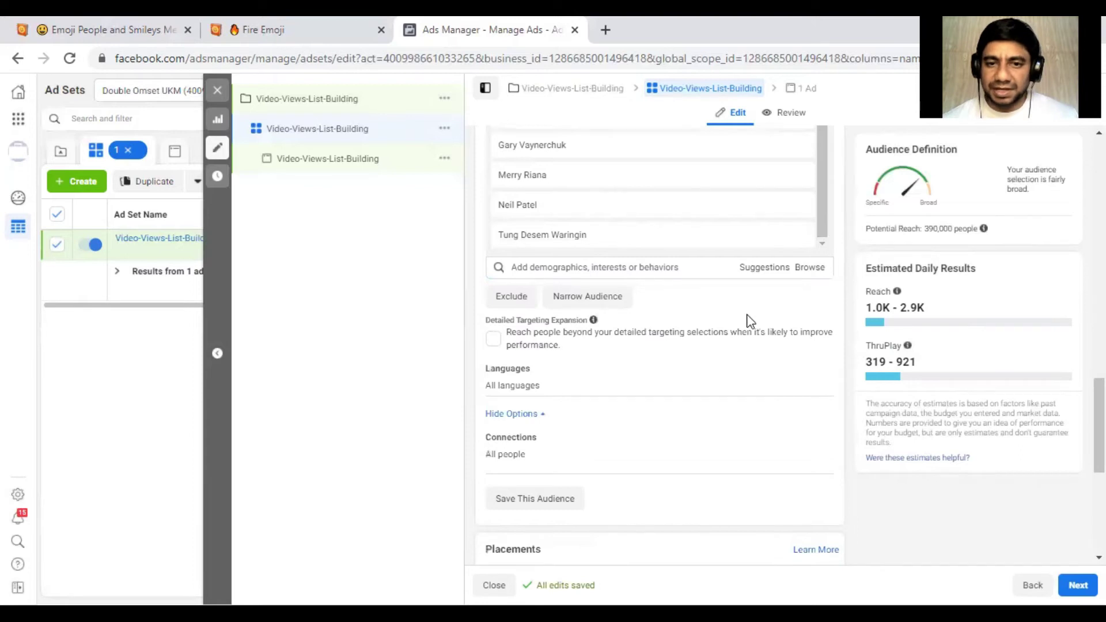
click(606, 300)
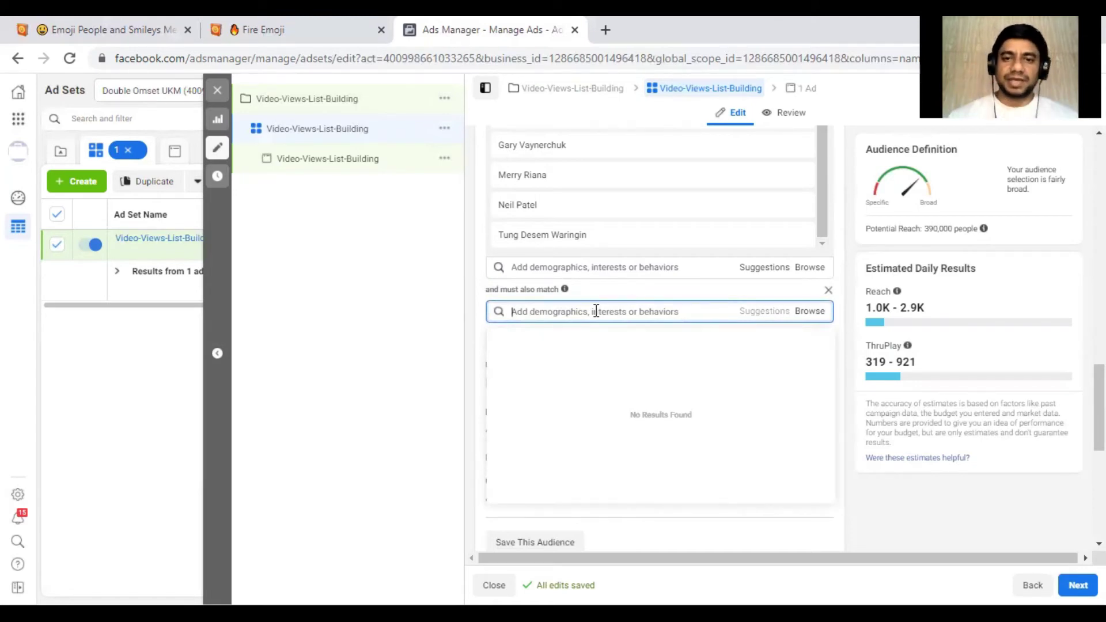
click(229, 175)
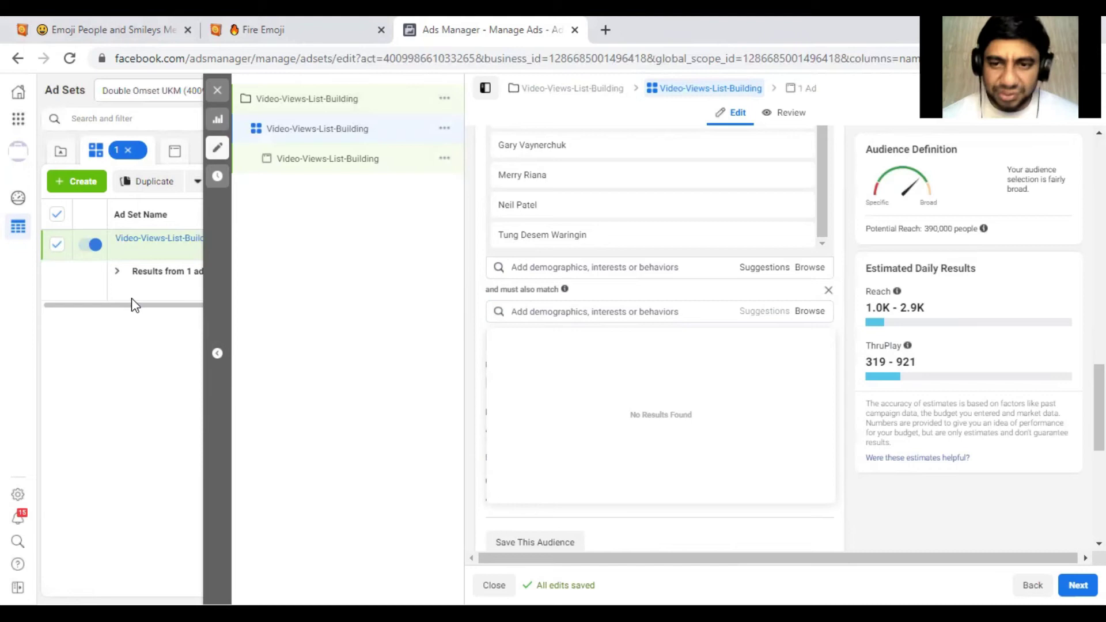
text(belaja)
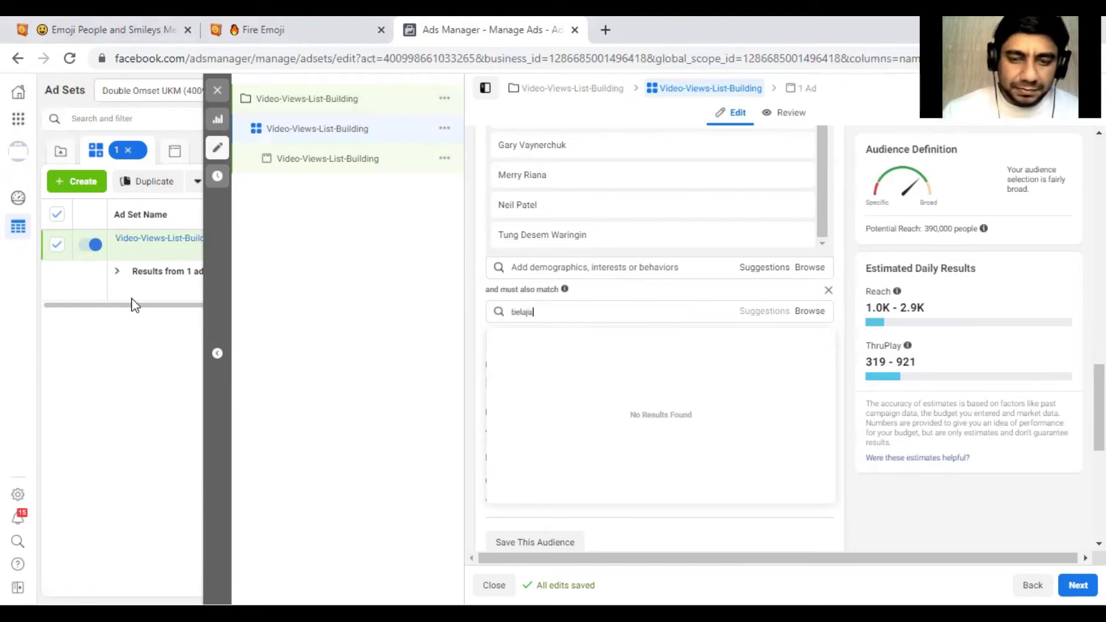
text(r bisnis)
key(BackSpace)
key(BackSpace)
key(BackSpace)
key(BackSpace)
key(BackSpace)
key(BackSpace)
key(BackSpace)
key(BackSpace)
key(BackSpace)
key(BackSpace)
key(BackSpace)
key(BackSpace)
key(BackSpace)
text(Belajar Bisnis)
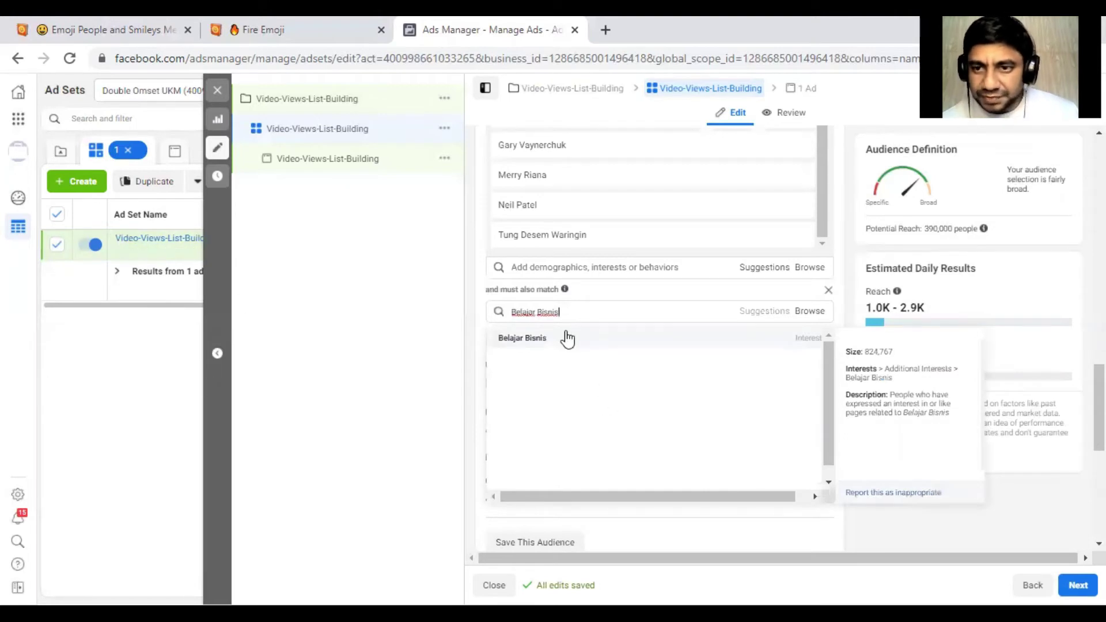
click(567, 339)
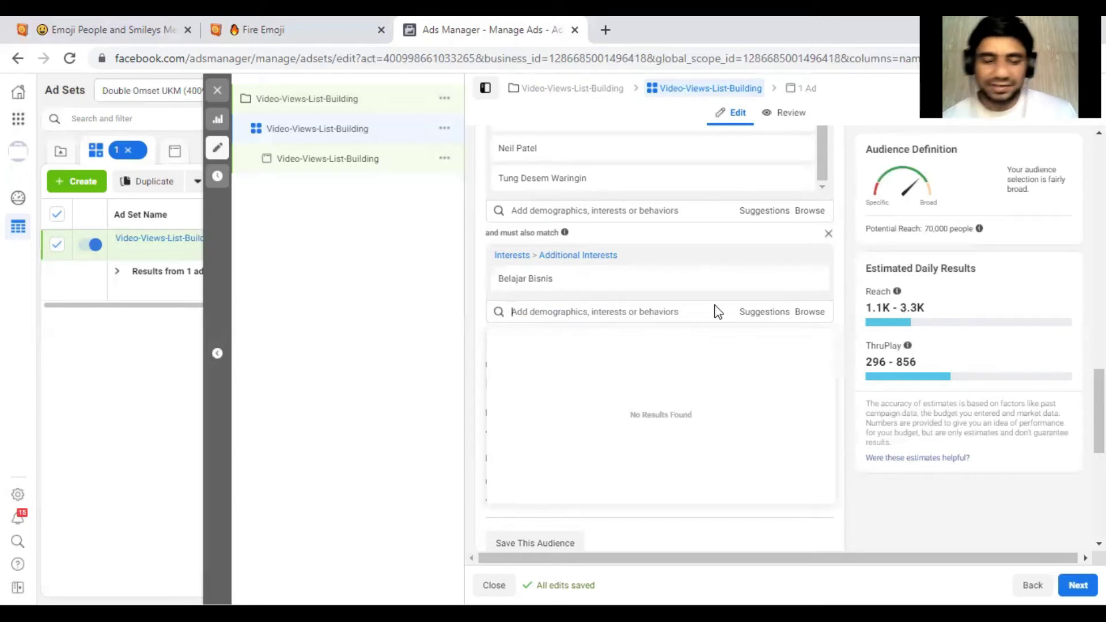
text(Pengusaha Muda)
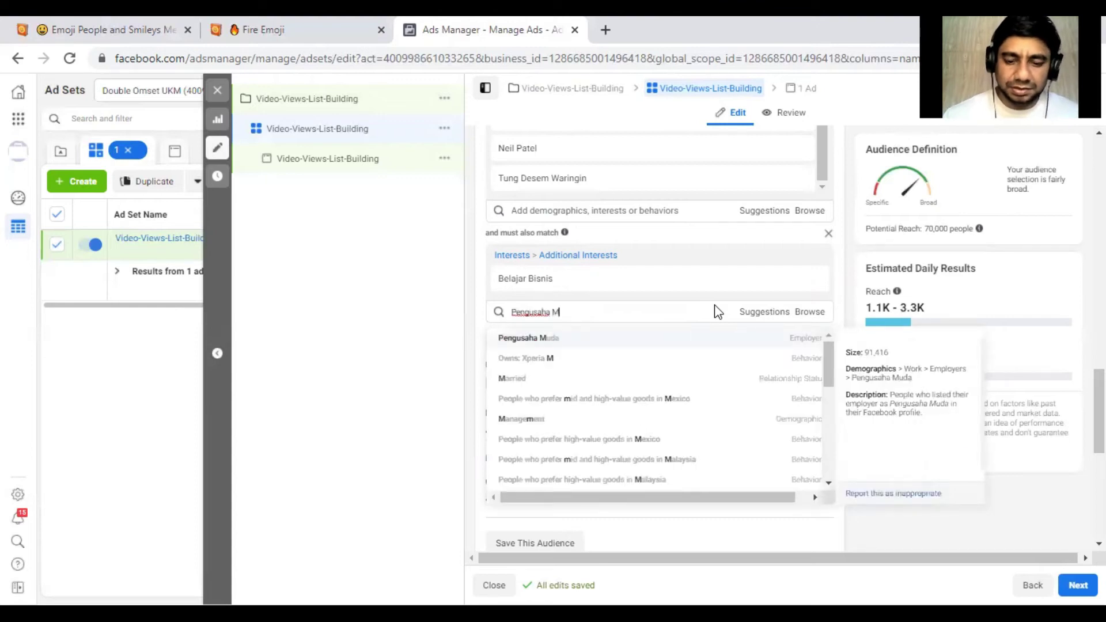
key(ctrl+a)
key(BackSpace)
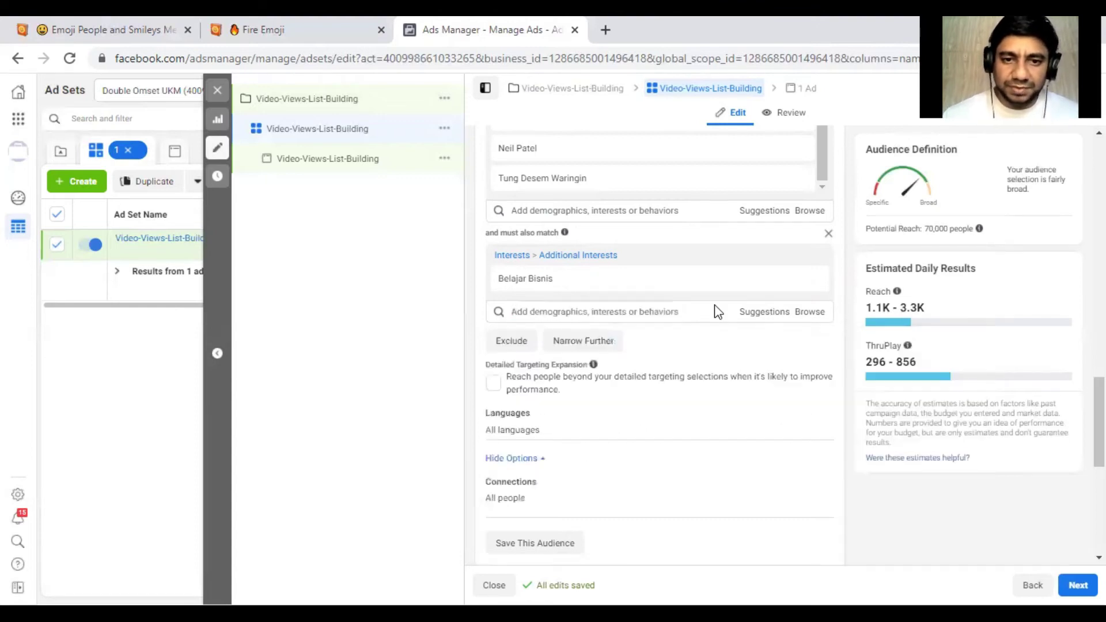
Step: Add the Wirausaha Muda Mandiri and Komunitas Pengusaha Muslim Indonesia interests to the must-also-match targeting
text(Wirausaha Muda Mandiri)
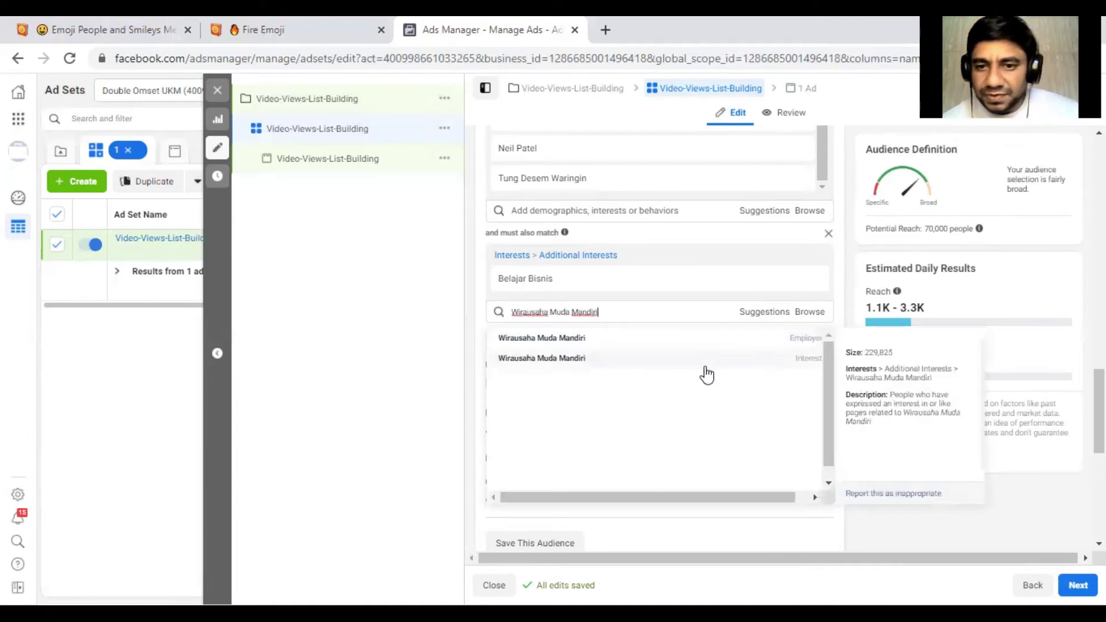
click(705, 362)
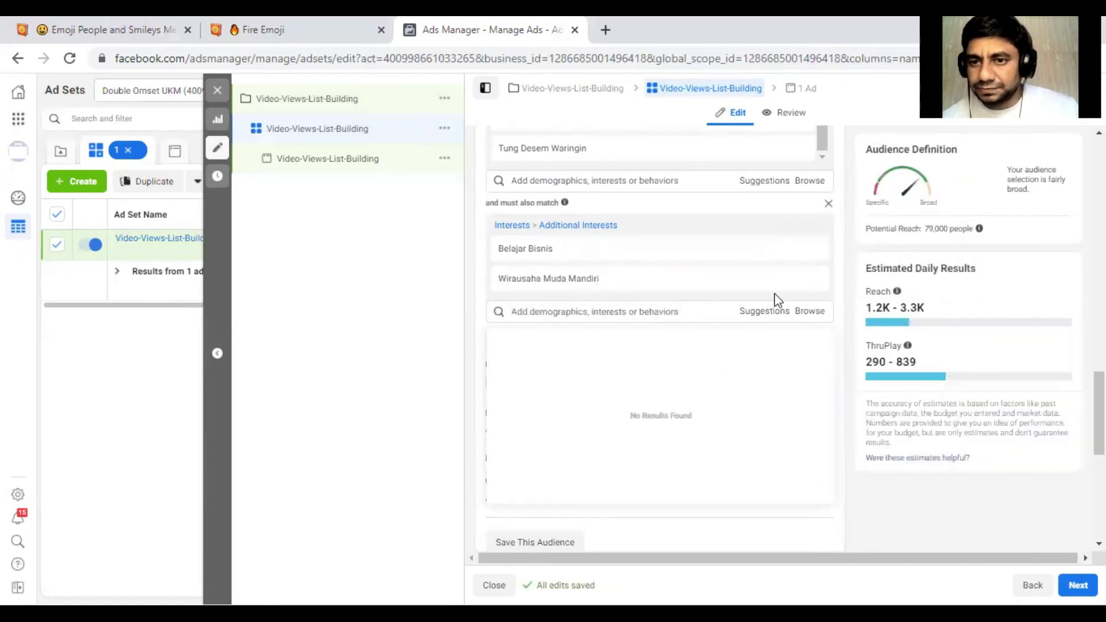
click(597, 309)
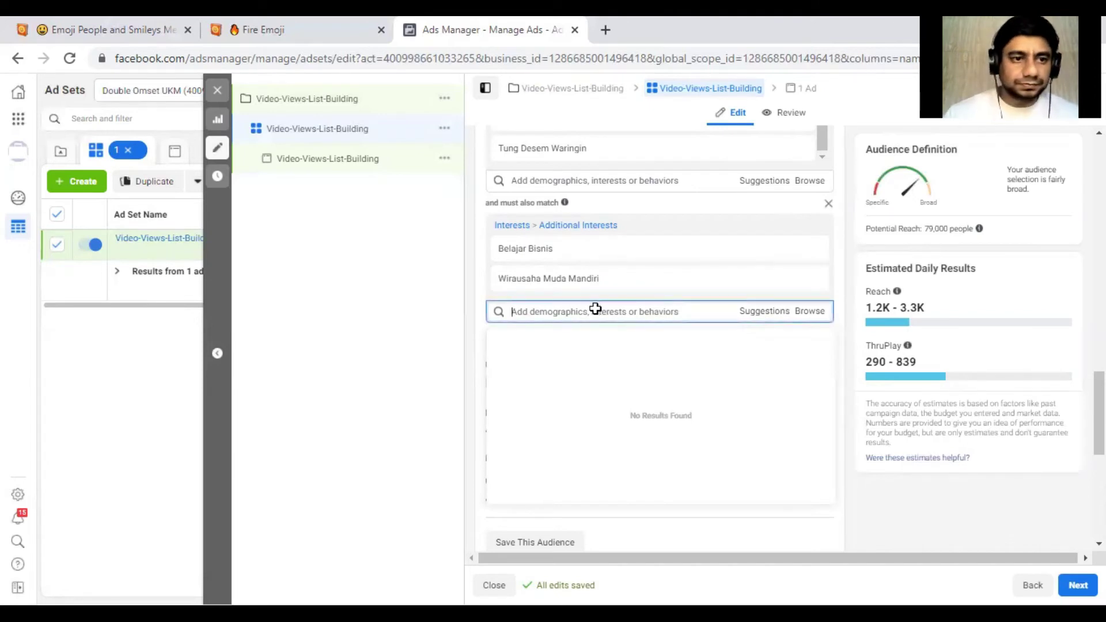
text(Komunita sPengusa)
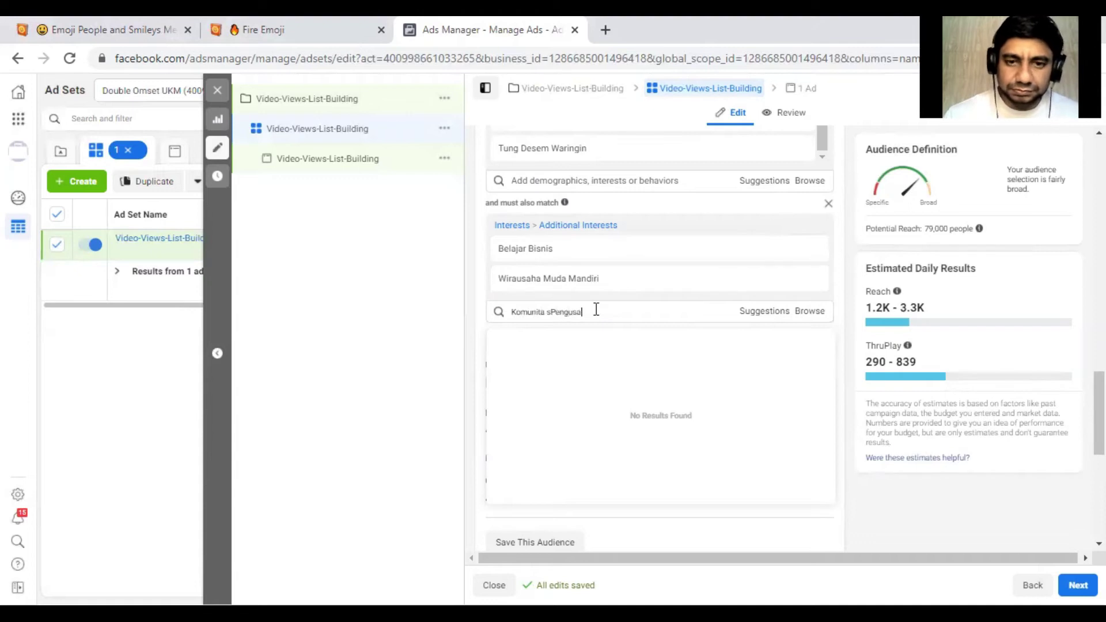
key(BackSpace)
key(BackSpace)
key(BackSpace)
key(BackSpace)
key(BackSpace)
key(BackSpace)
key(BackSpace)
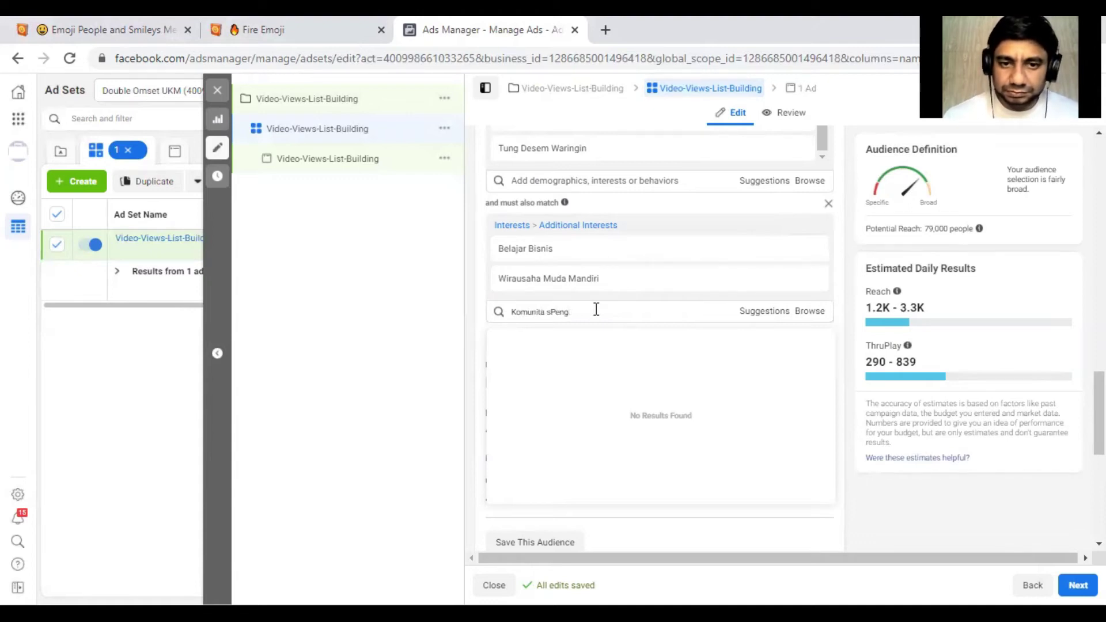
text(O)
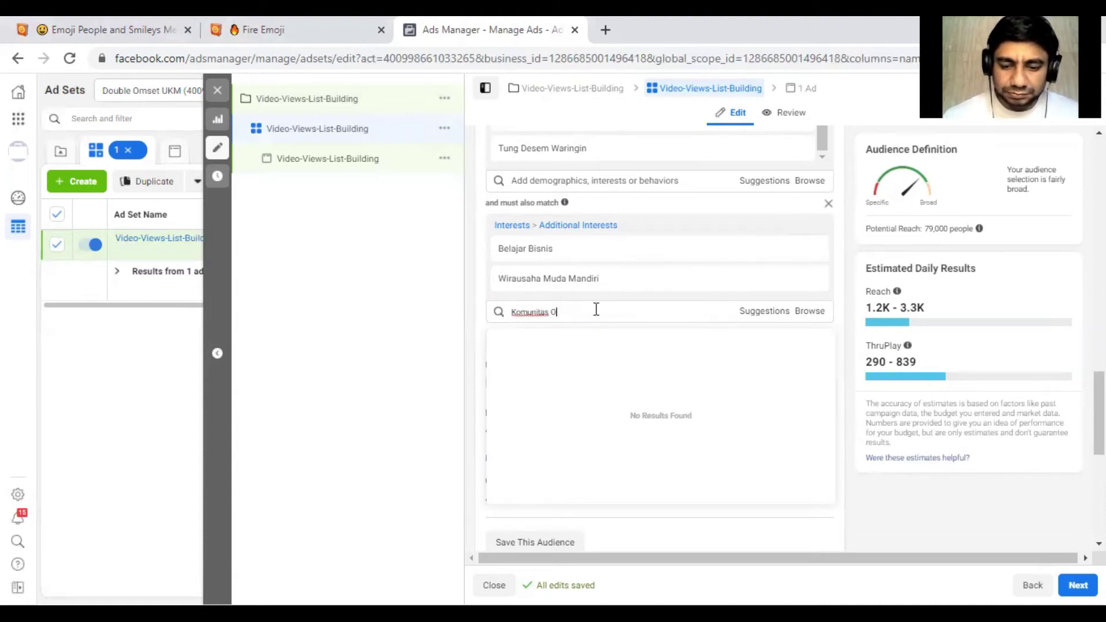
key(BackSpace)
text(Pengusaha)
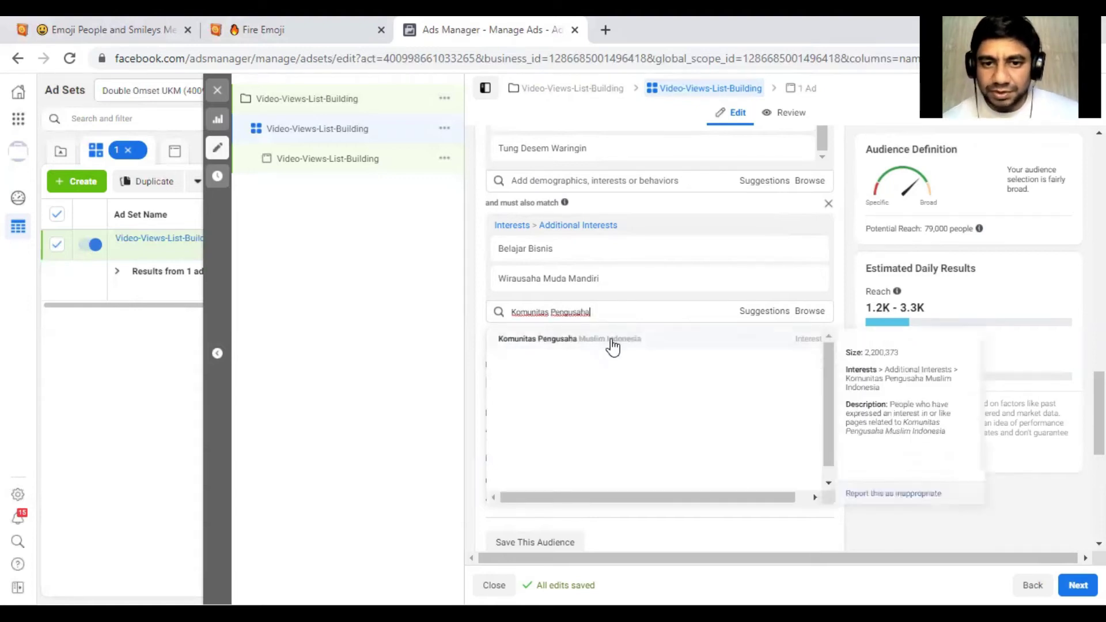
click(613, 338)
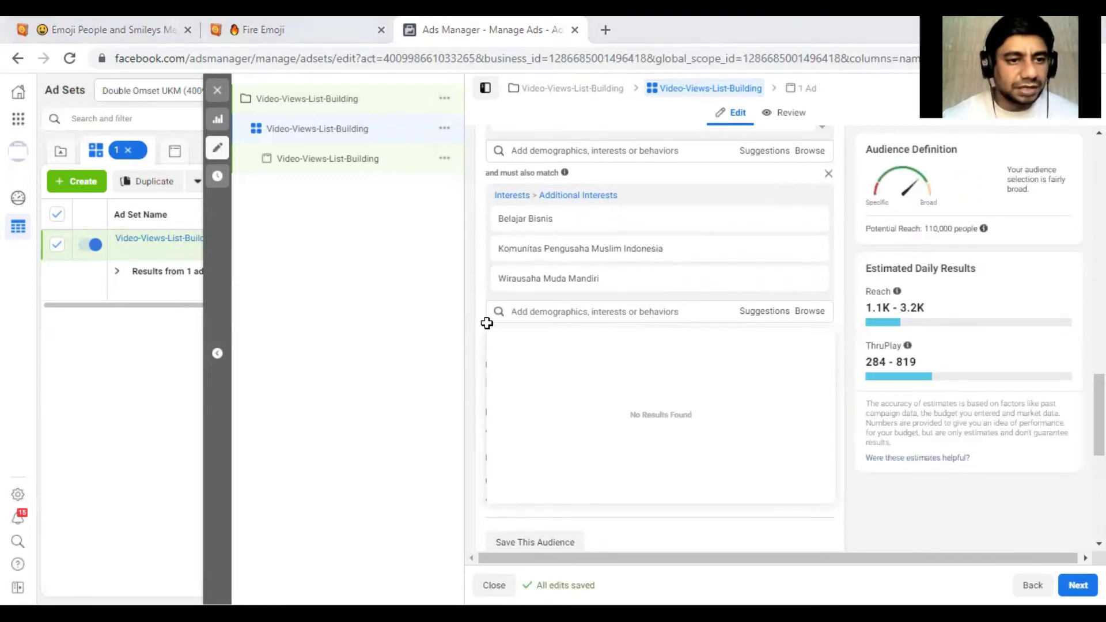
Step: Add the PELUANG USAHA interest to the must-also-match targeting
text(Peuan)
key(BackSpace)
key(BackSpace)
text(luang Usaha)
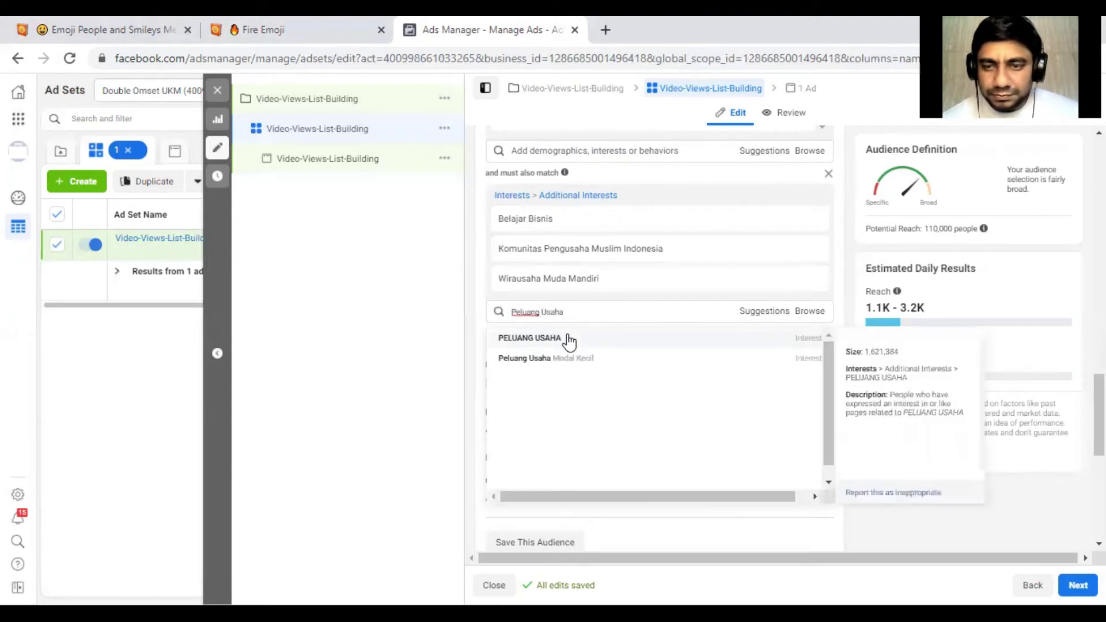
click(653, 347)
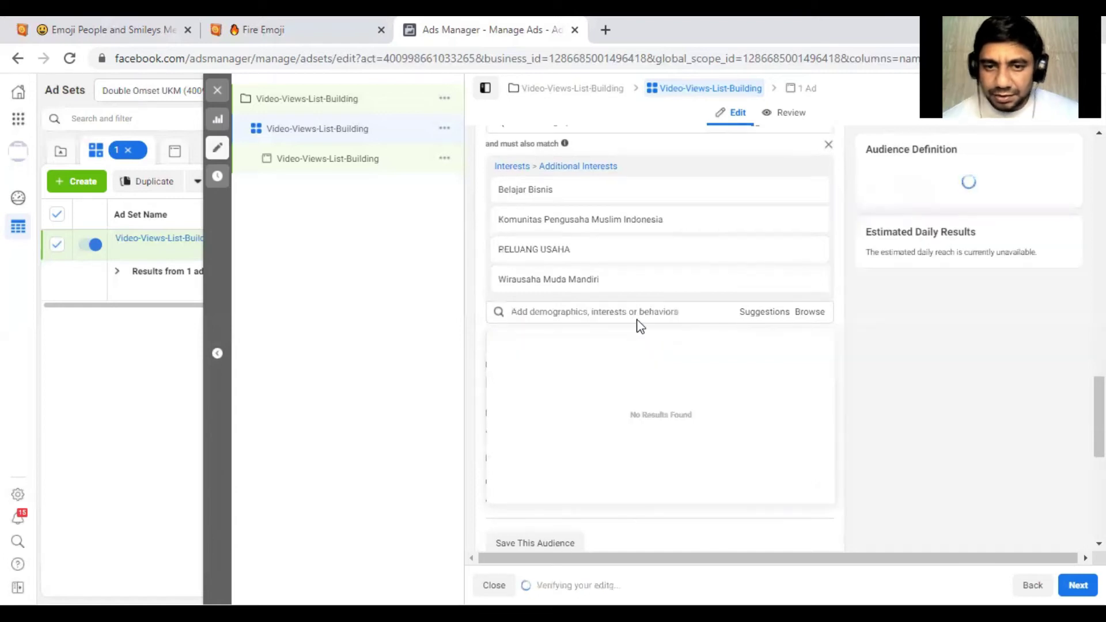
Step: Add the Peluang Usaha Modal Kecil interest to the must-also-match targeting
text(Peluang Usaha)
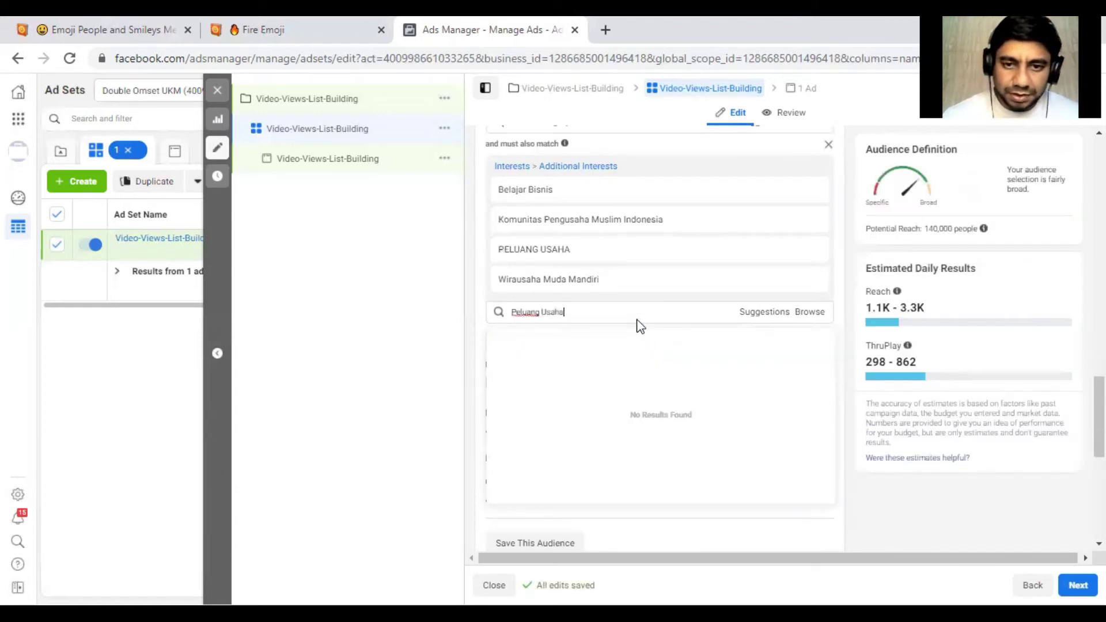
text( Modal Ke)
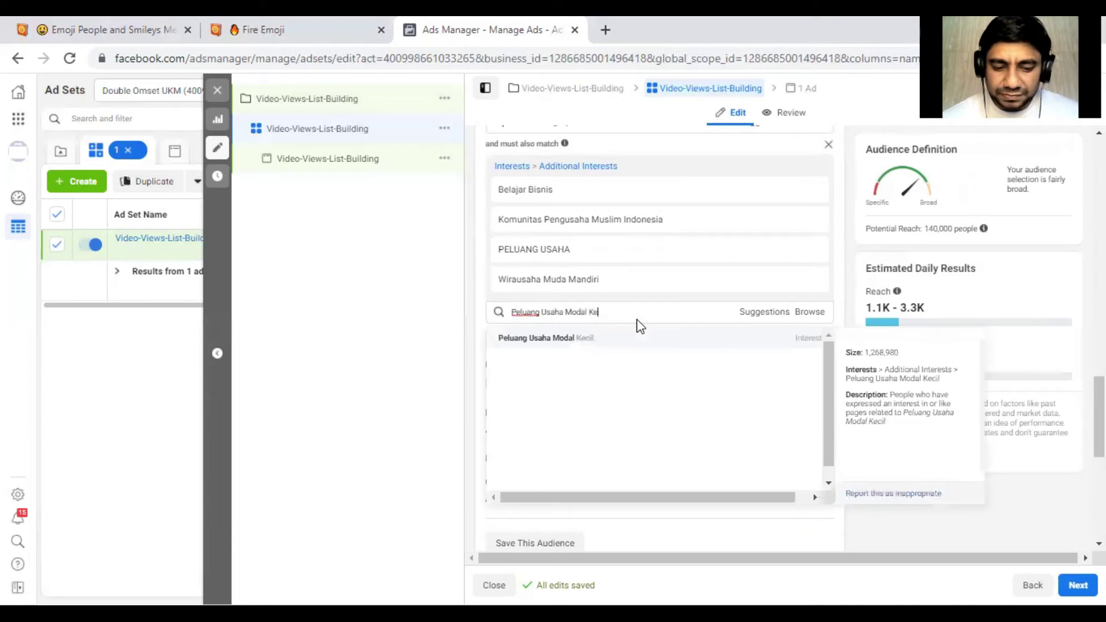
text(cil)
click(614, 340)
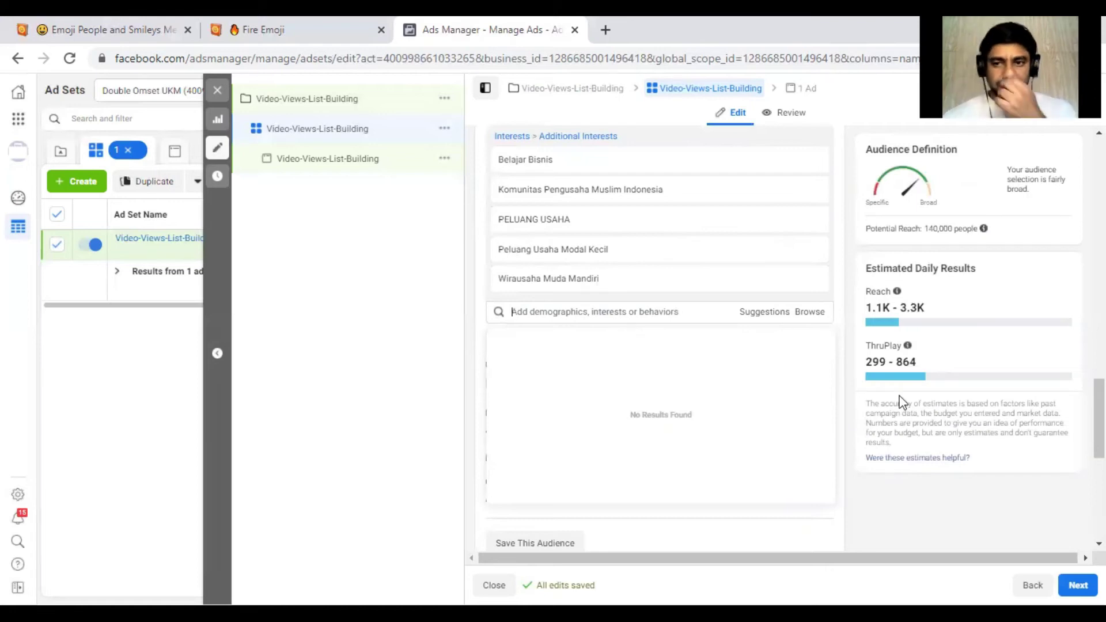
Step: Add the general IKEA interest to the must-also-match targeting
mouse_move(652, 283)
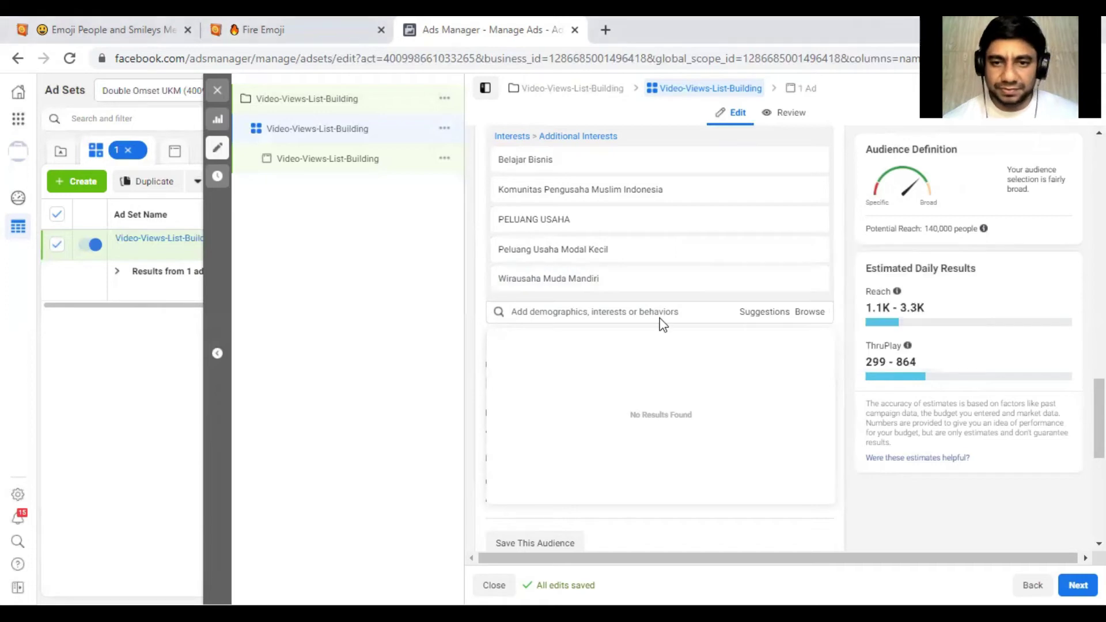
text(IKEA)
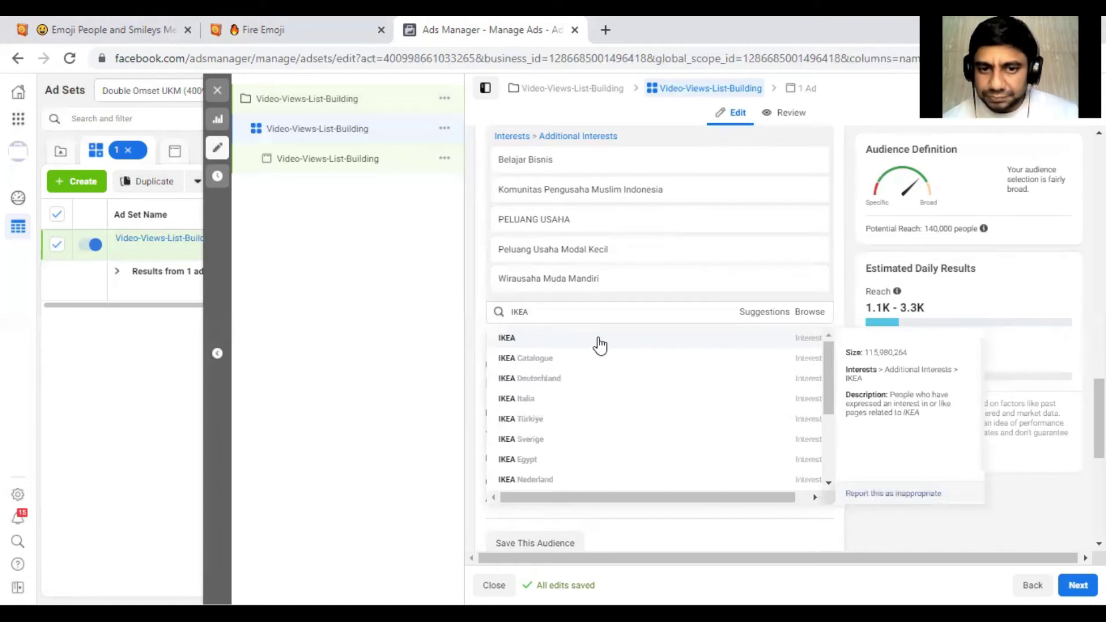
click(600, 344)
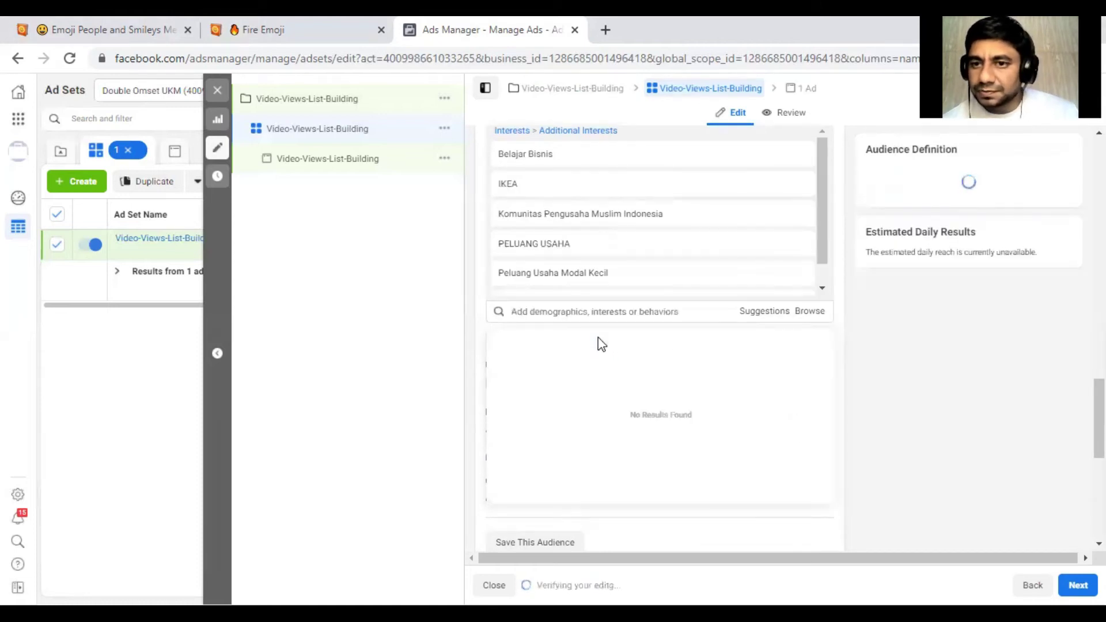
Step: Add the BRODO Footwear interest to the must-also-match targeting
click(577, 313)
text(Bi)
key(BackSpace)
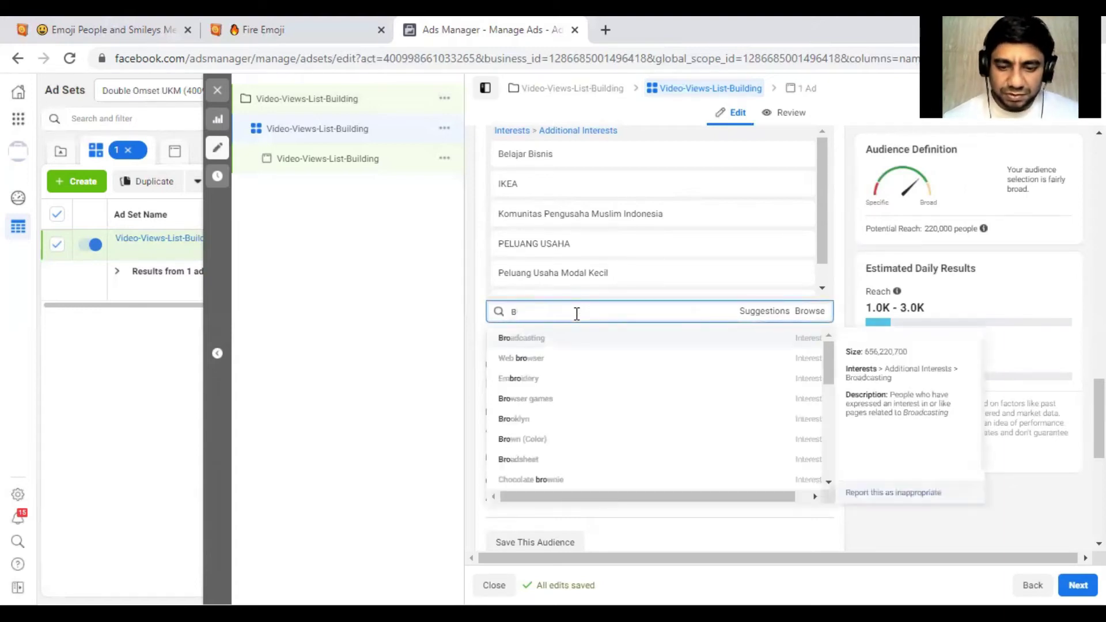
text(RODO F)
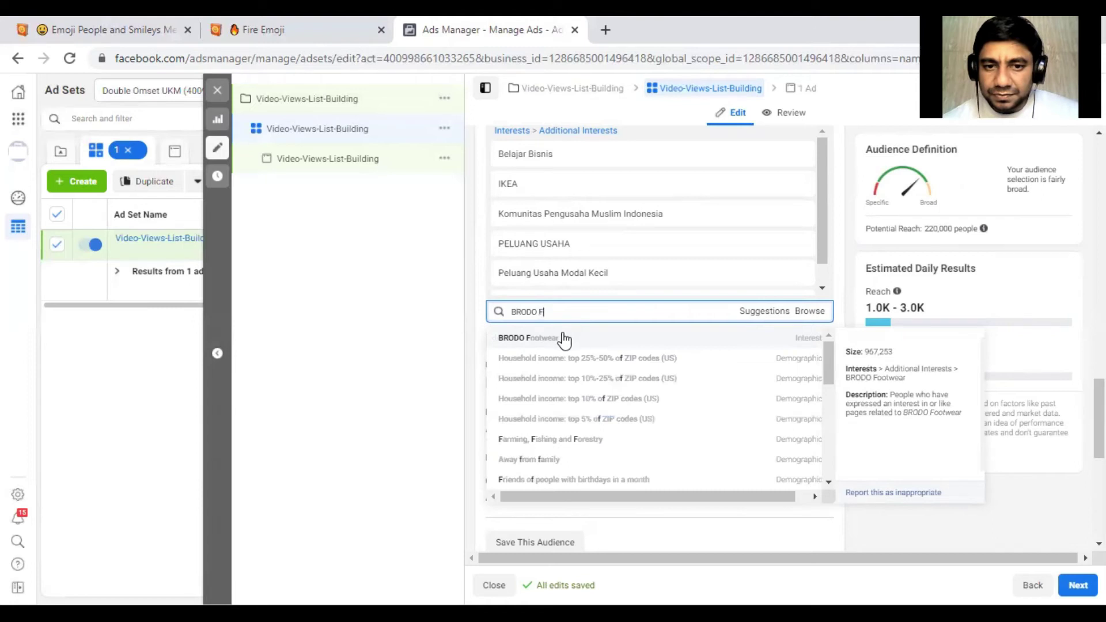
click(564, 339)
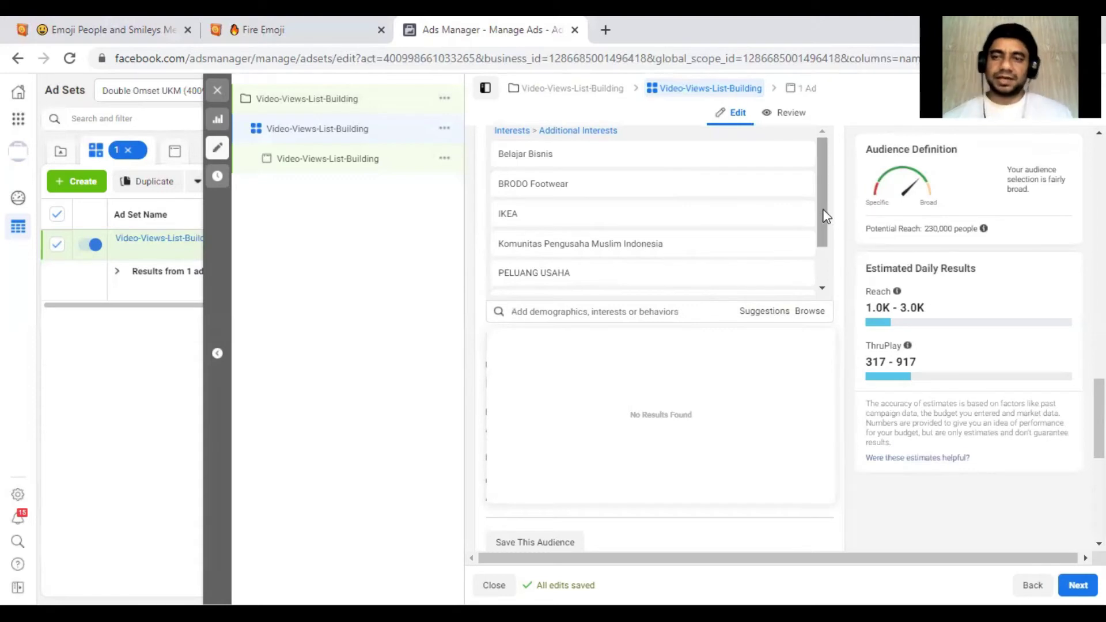
Step: Save the configured audience under the name Video-views-List-Building
mouse_move(820, 209)
mouse_down()
mouse_move(821, 242)
mouse_move(824, 196)
mouse_up()
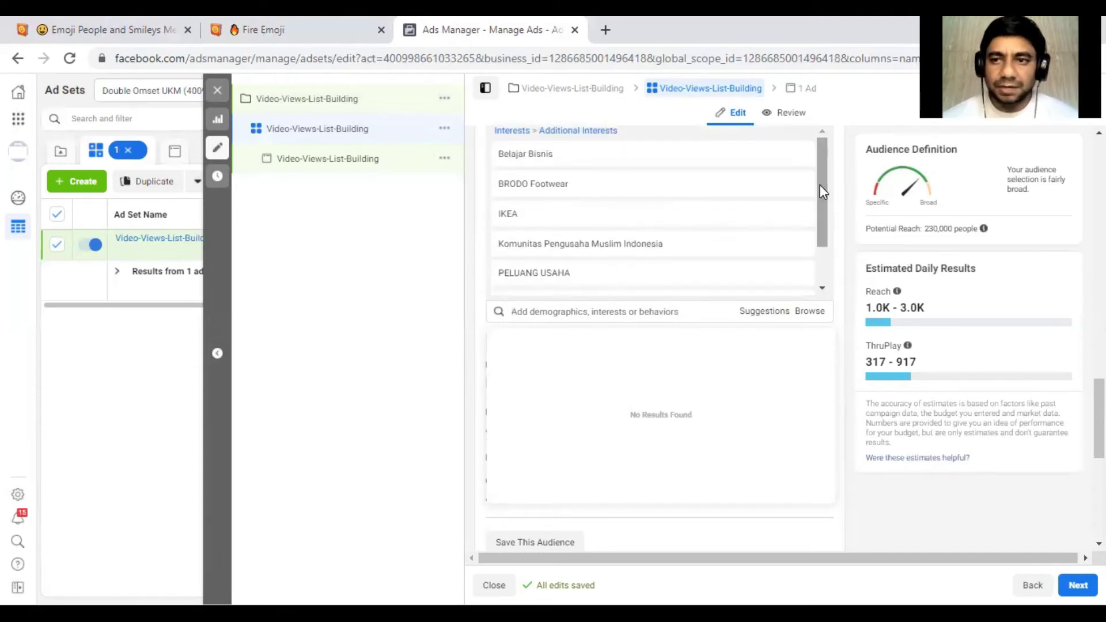
scroll(1100, 415, up, 3)
scroll(660, 335, up, 2)
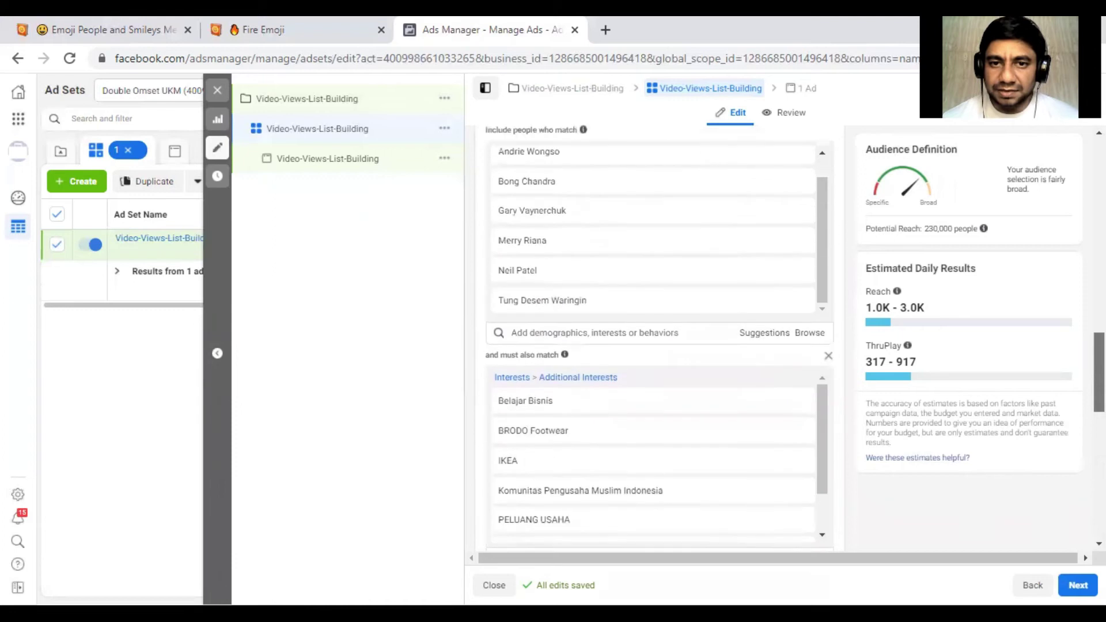
scroll(660, 334, down, 3)
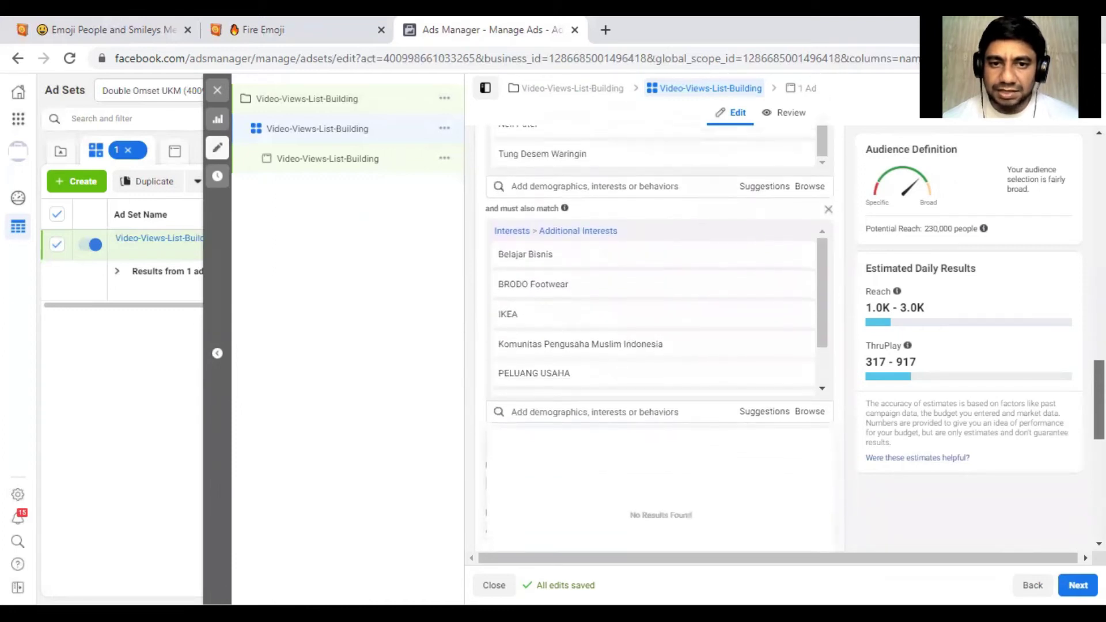
scroll(1062, 402, down, 3)
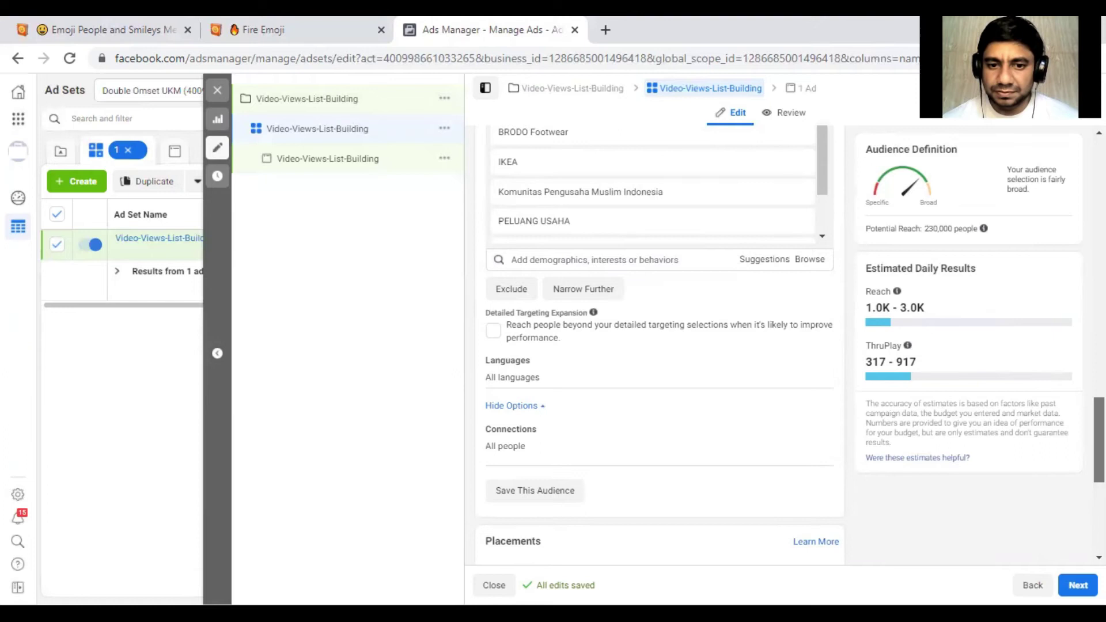
scroll(660, 346, down, 2)
click(544, 379)
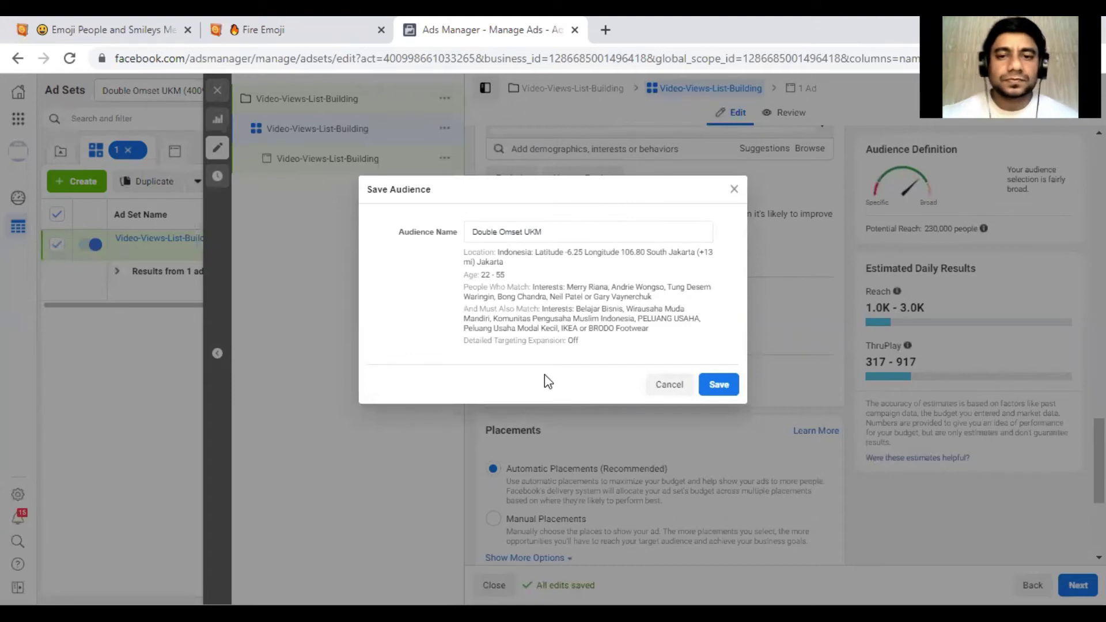
drag(546, 231, 424, 231)
text(Video-views-Lis)
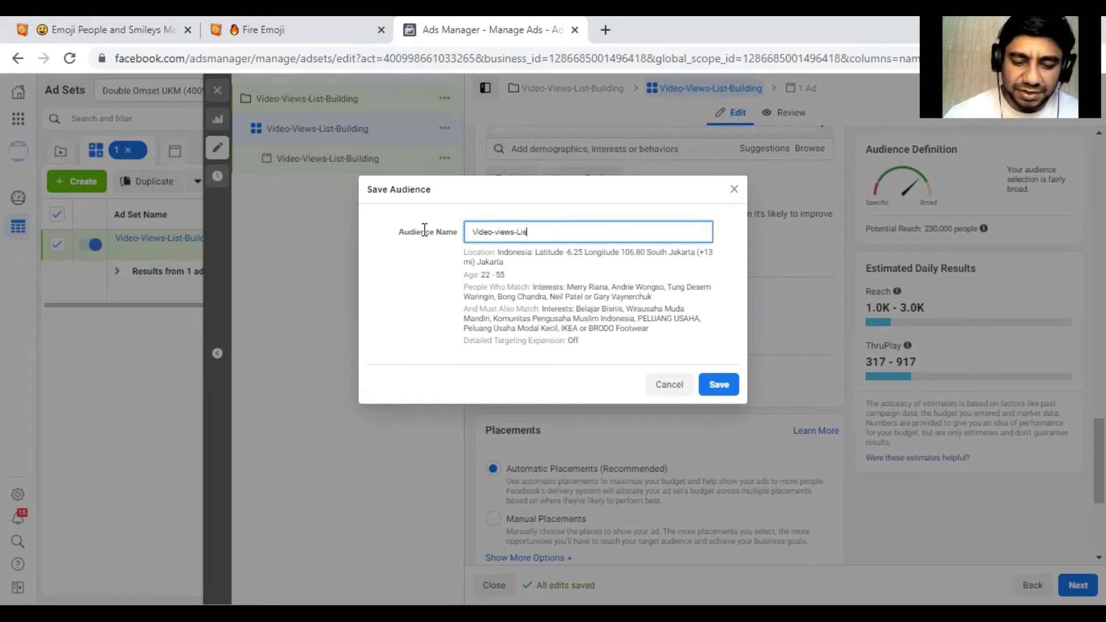
text(t-Buildi)
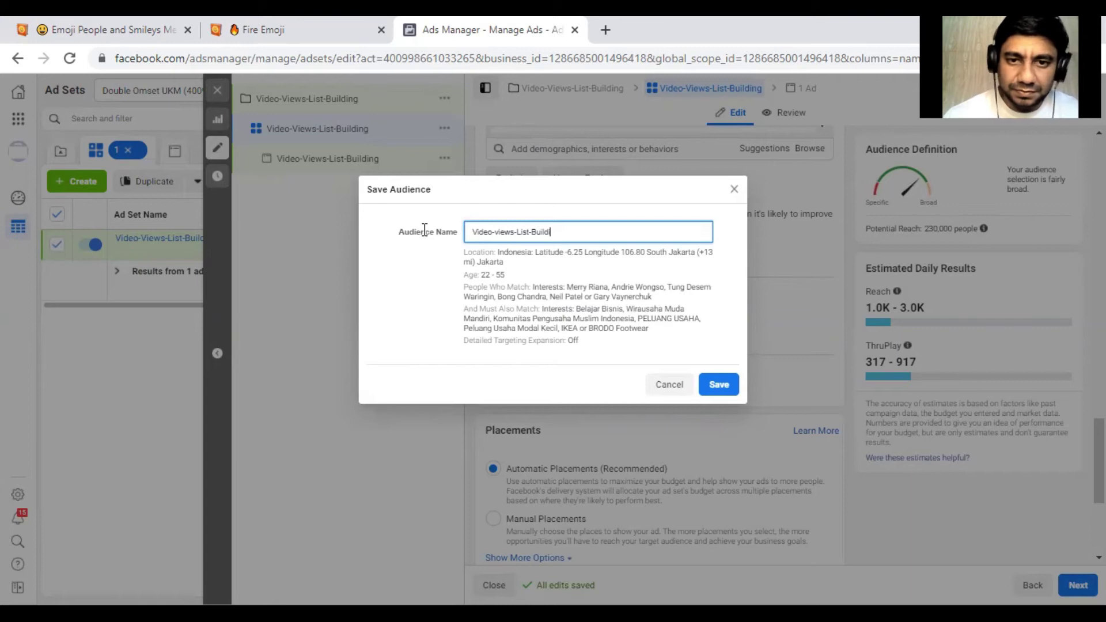
click(720, 389)
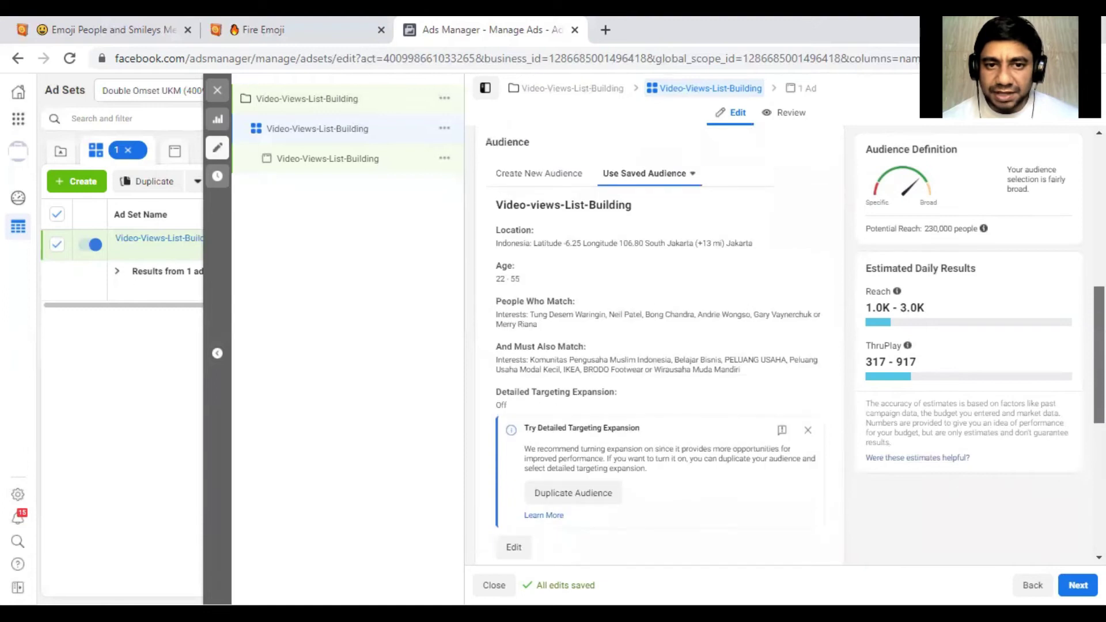
Step: Switch the ad set to manual placements and dismiss the automatic-placements and multiple-placements recommendations
scroll(659, 346, down, 5)
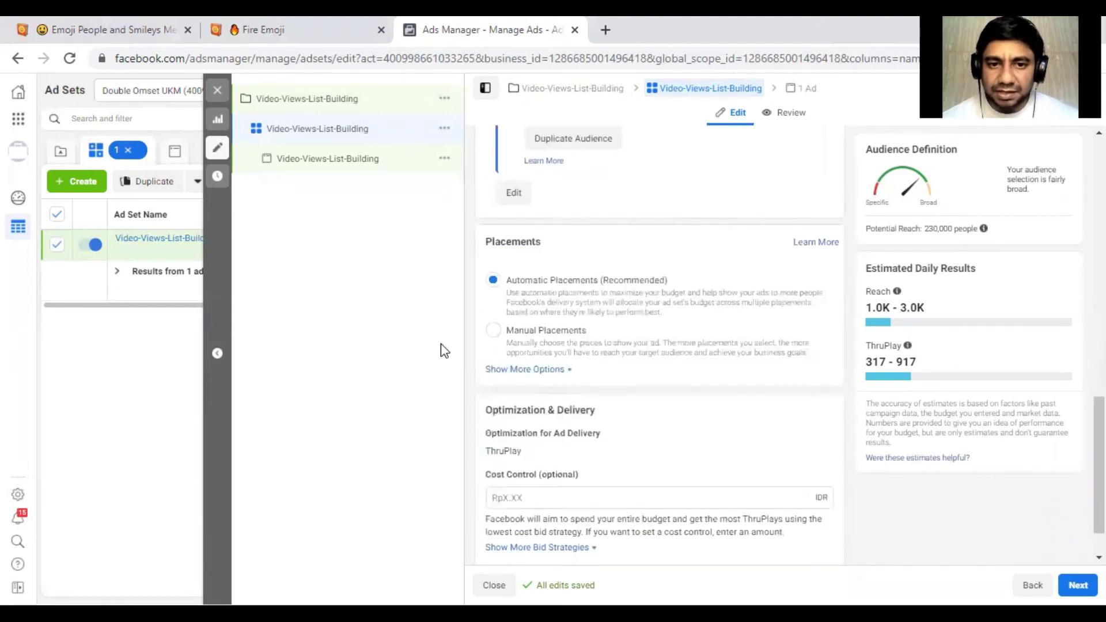
click(495, 334)
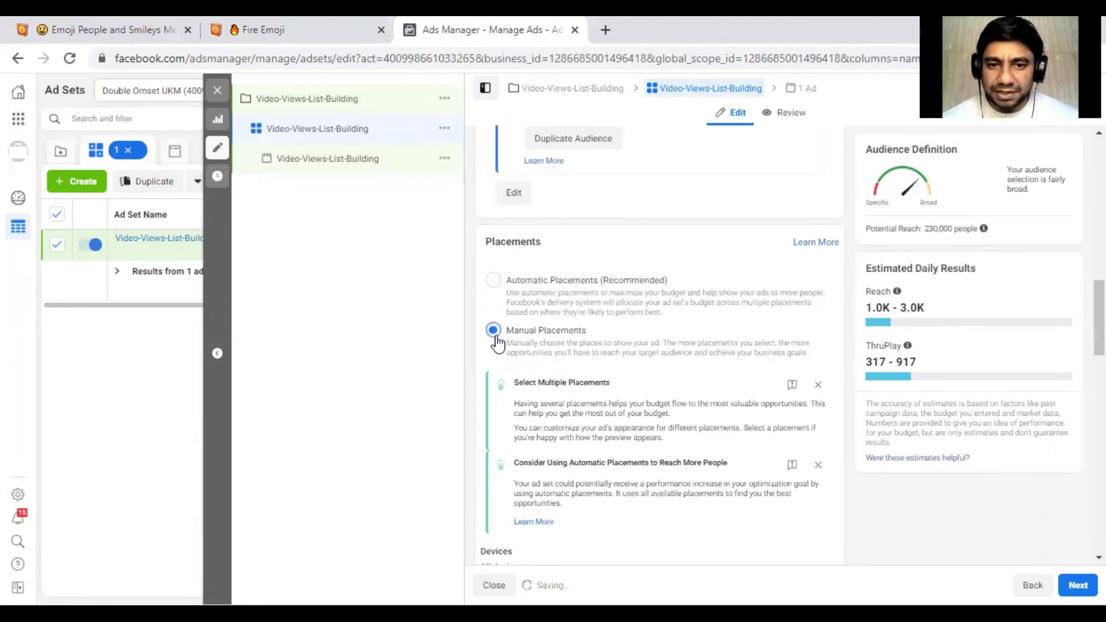
drag(1100, 318, 1100, 362)
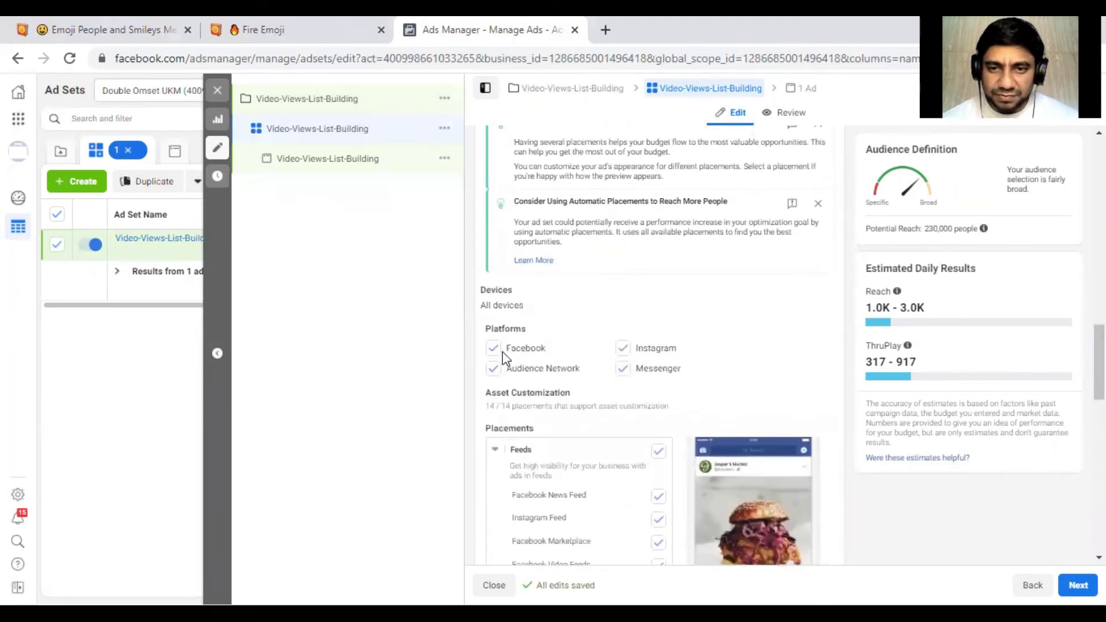
click(819, 206)
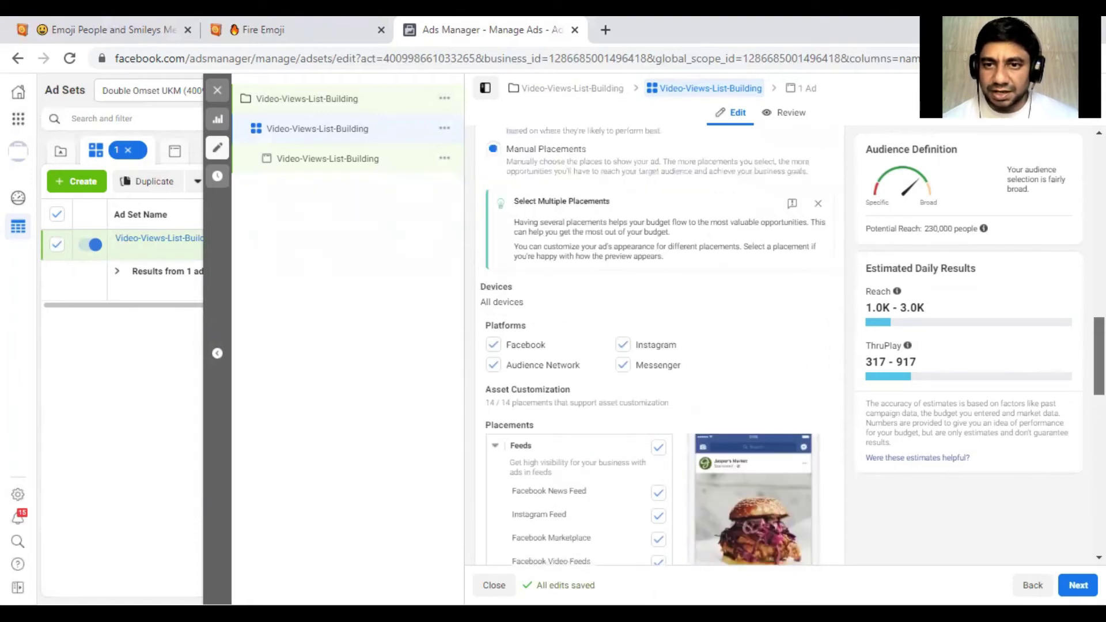
click(818, 204)
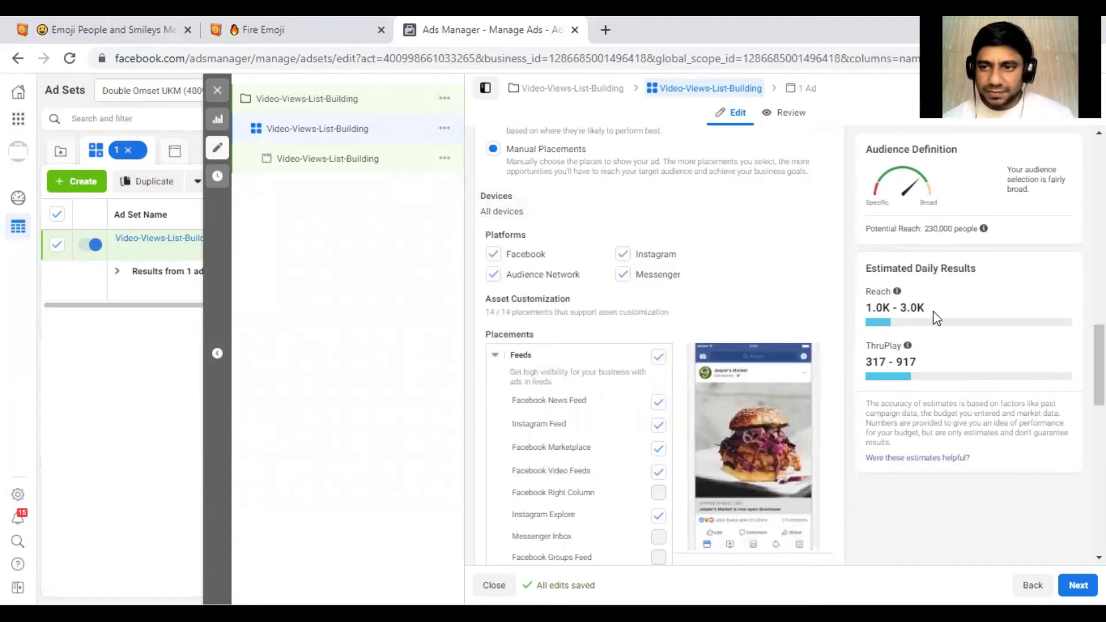
scroll(657, 346, down, 3)
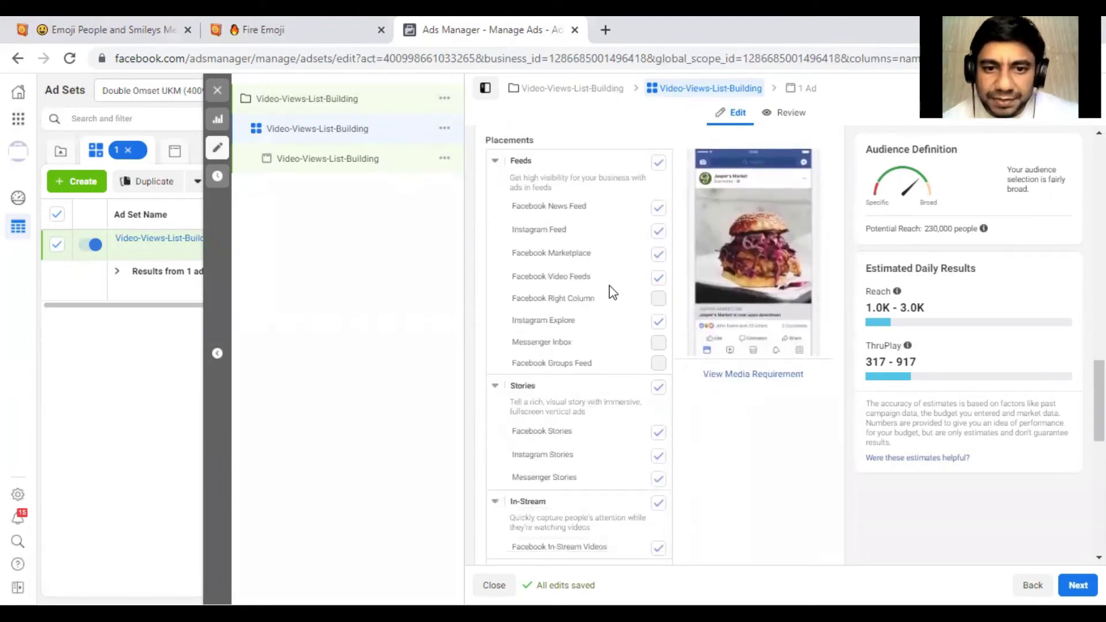
Step: Exclude the Stories, In-Stream, Instagram Feed, Facebook Marketplace and Instagram Explore placements, keeping Facebook News Feed and Facebook Video Feeds
click(658, 388)
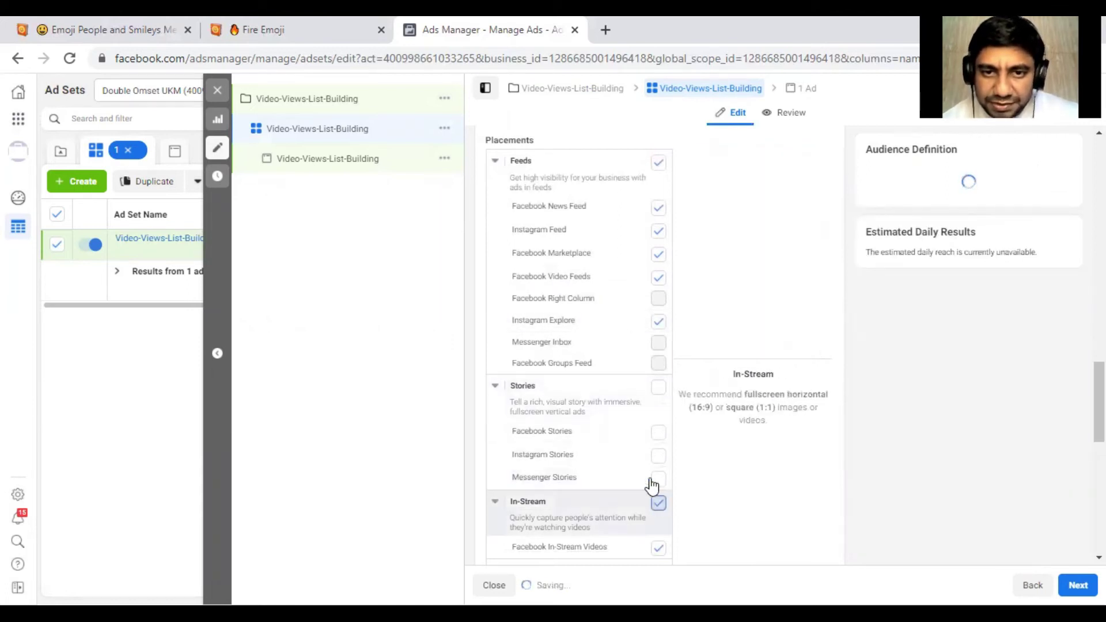
click(659, 232)
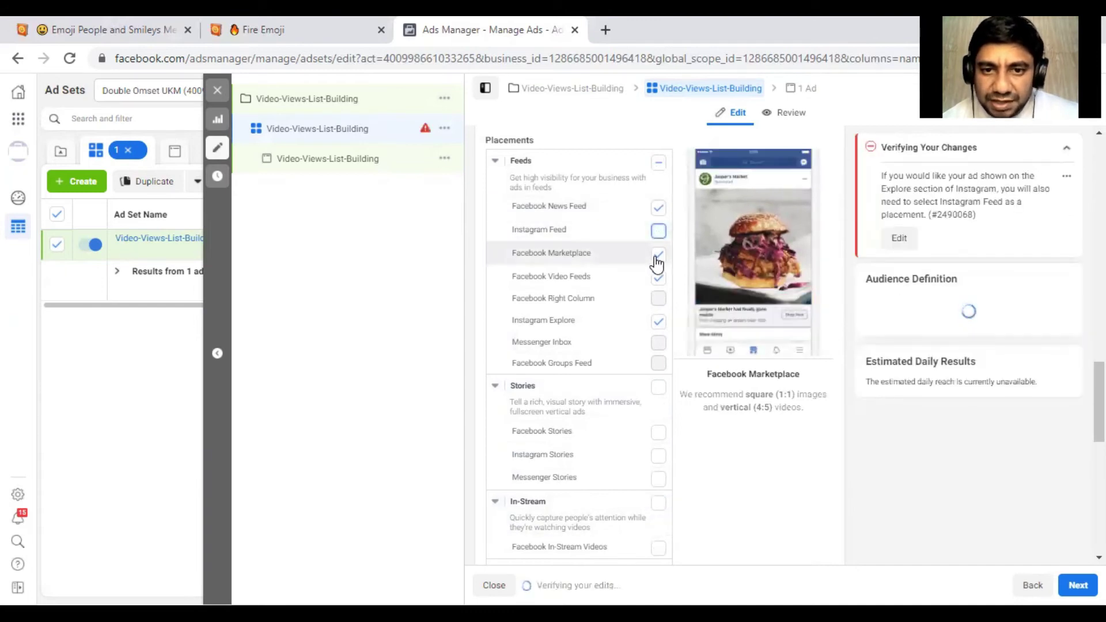
click(657, 256)
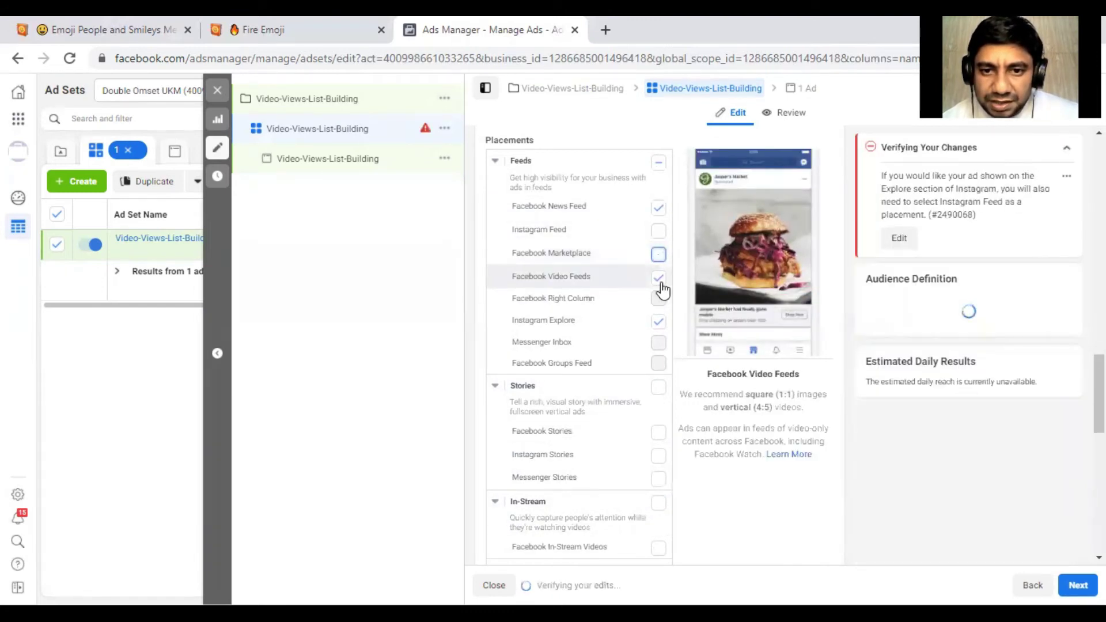
click(660, 282)
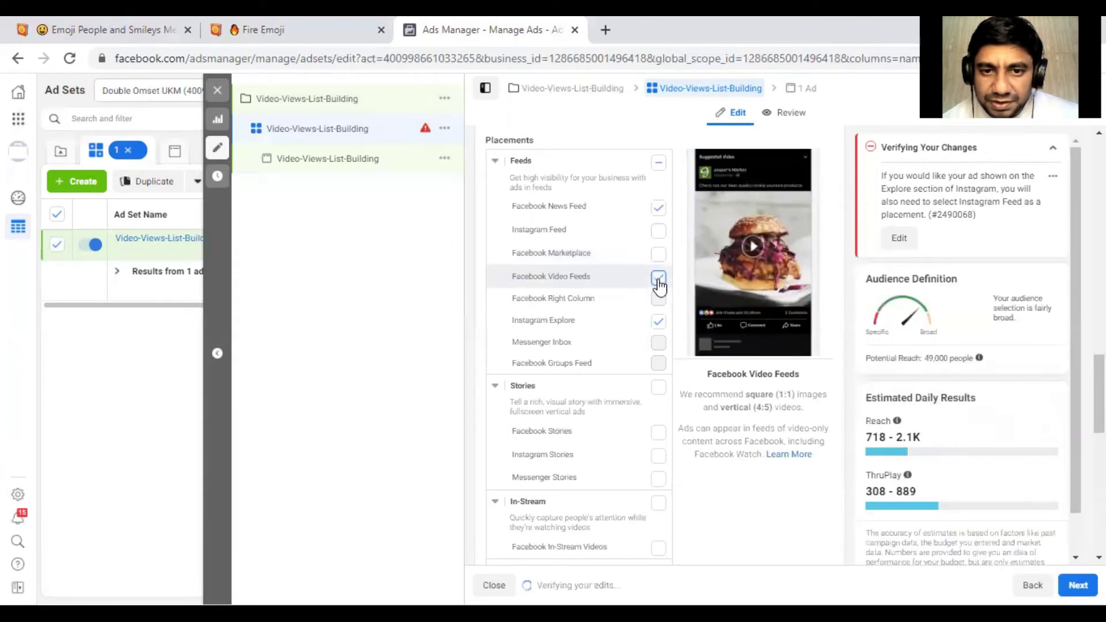
click(659, 324)
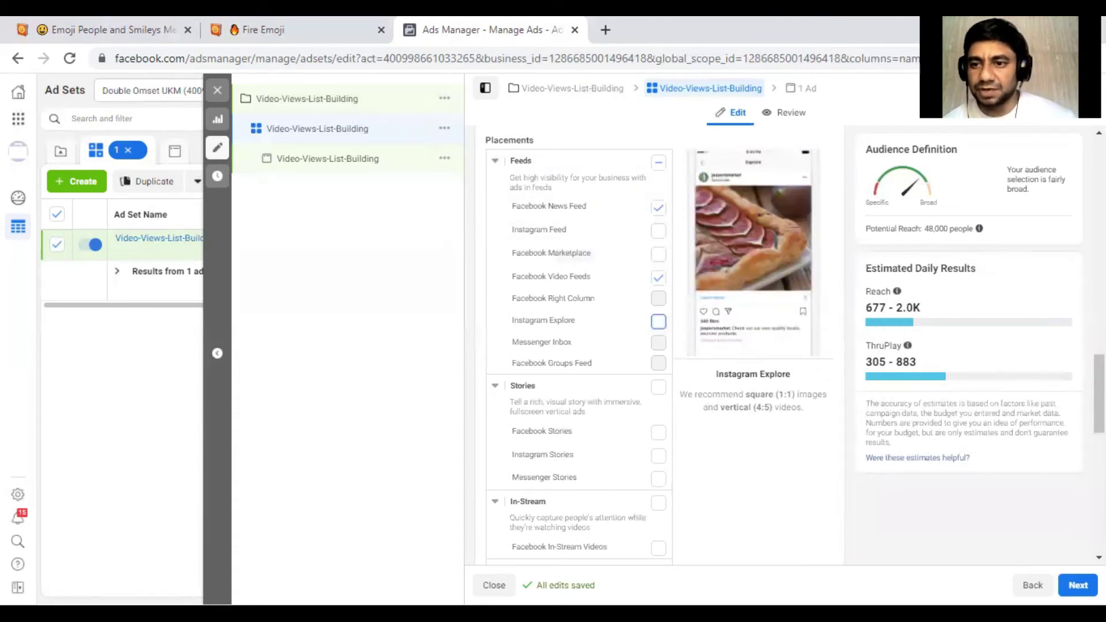
Step: Reset the ad set's past start date to today in the budget and schedule settings
scroll(657, 323, up, 10)
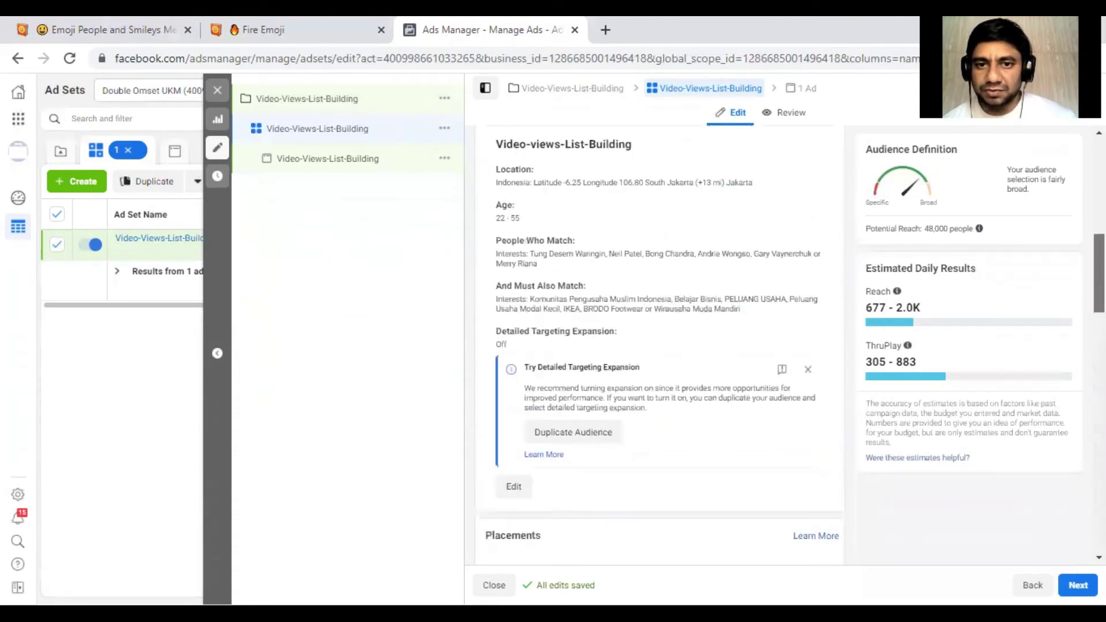
scroll(656, 346, up, 10)
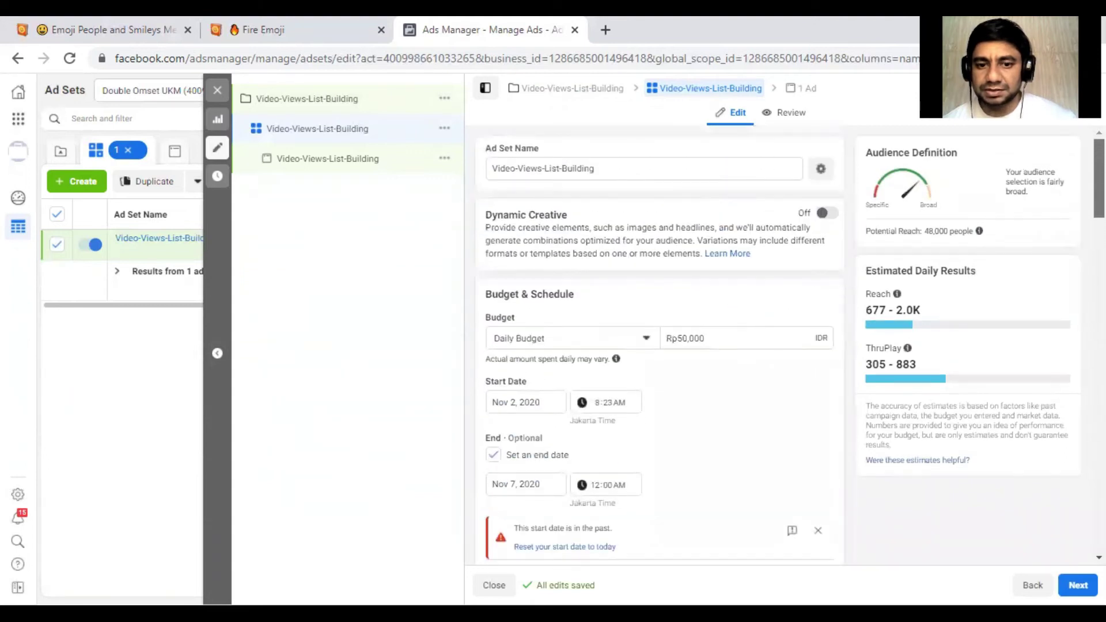
click(589, 547)
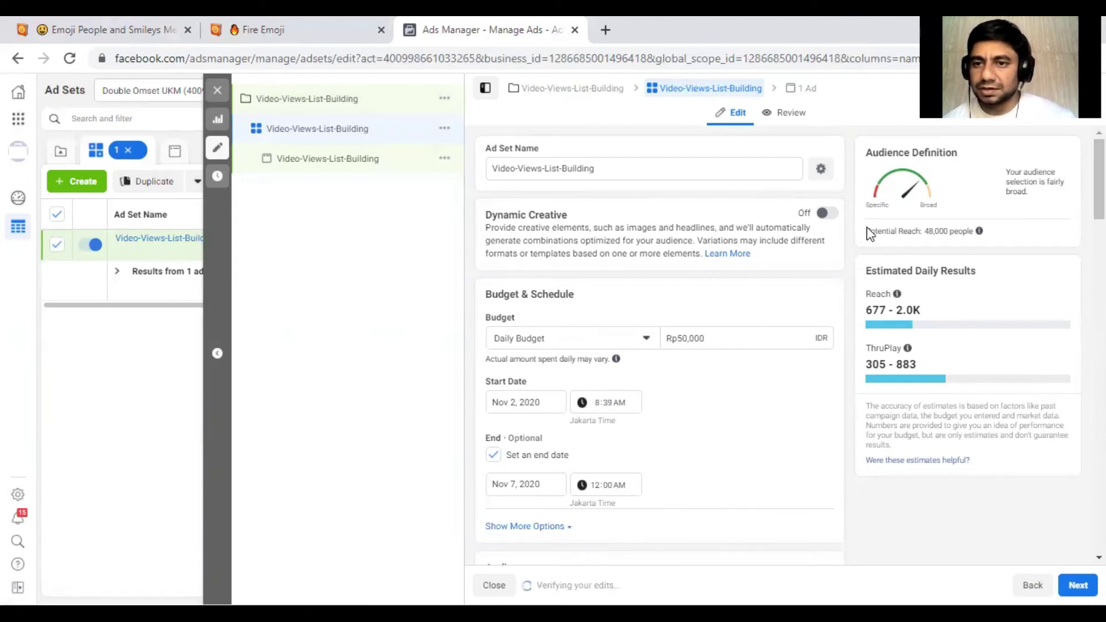
Step: Edit the saved Video-views-List-Building audience and add the city of Bandung, West Java, Indonesia to its included locations
drag(1099, 190, 1099, 288)
scroll(657, 346, up, 3)
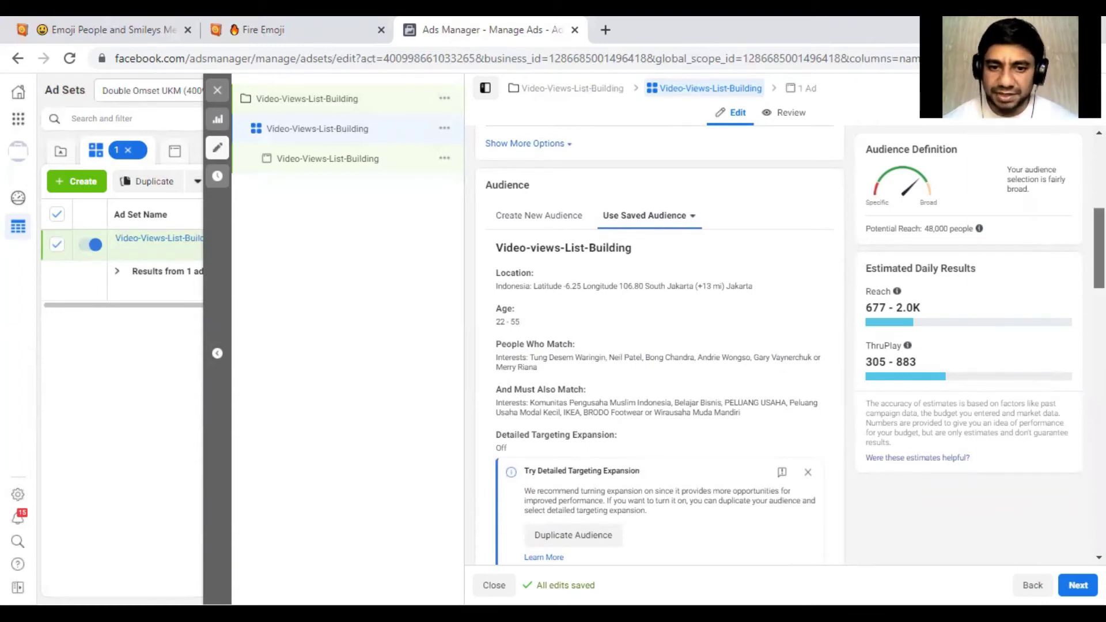
scroll(699, 254, down, 5)
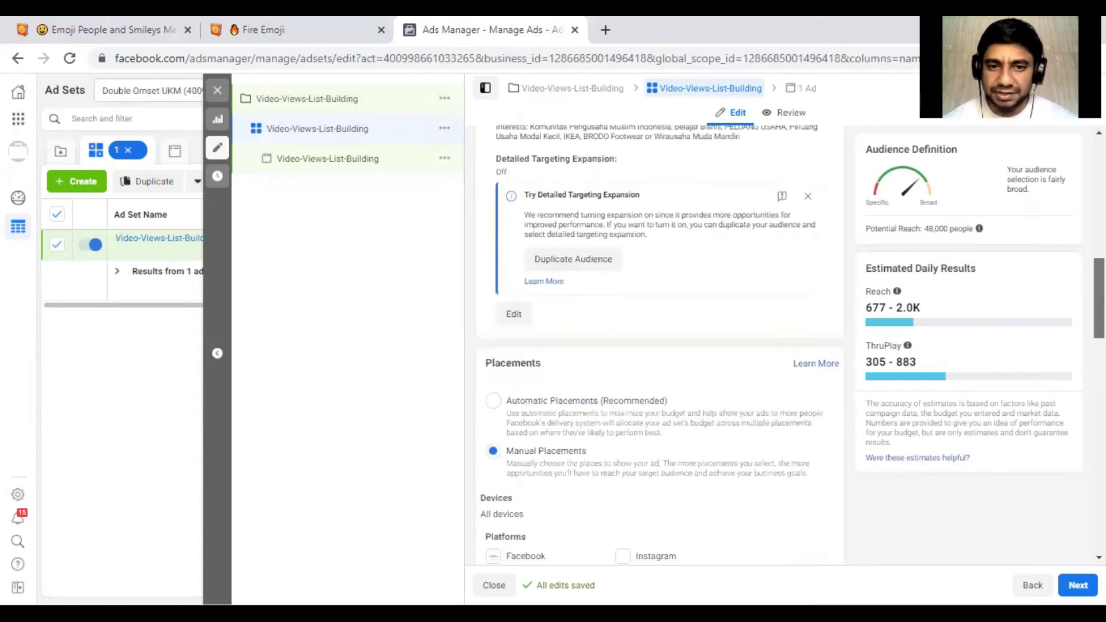
click(517, 323)
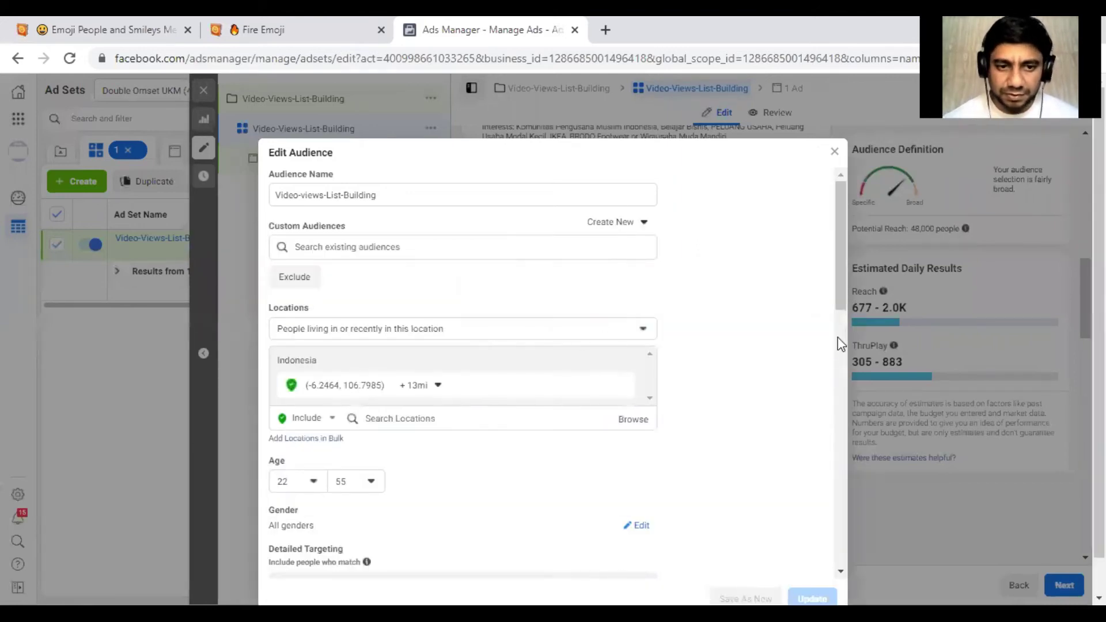
scroll(836, 320, down, 3)
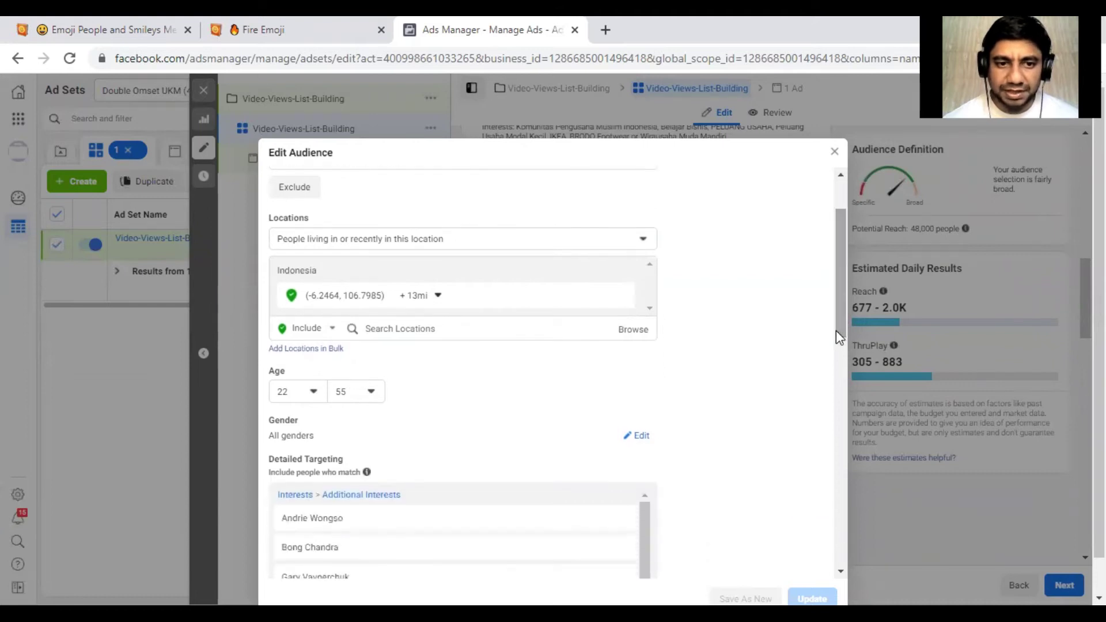
click(518, 327)
text(Ba)
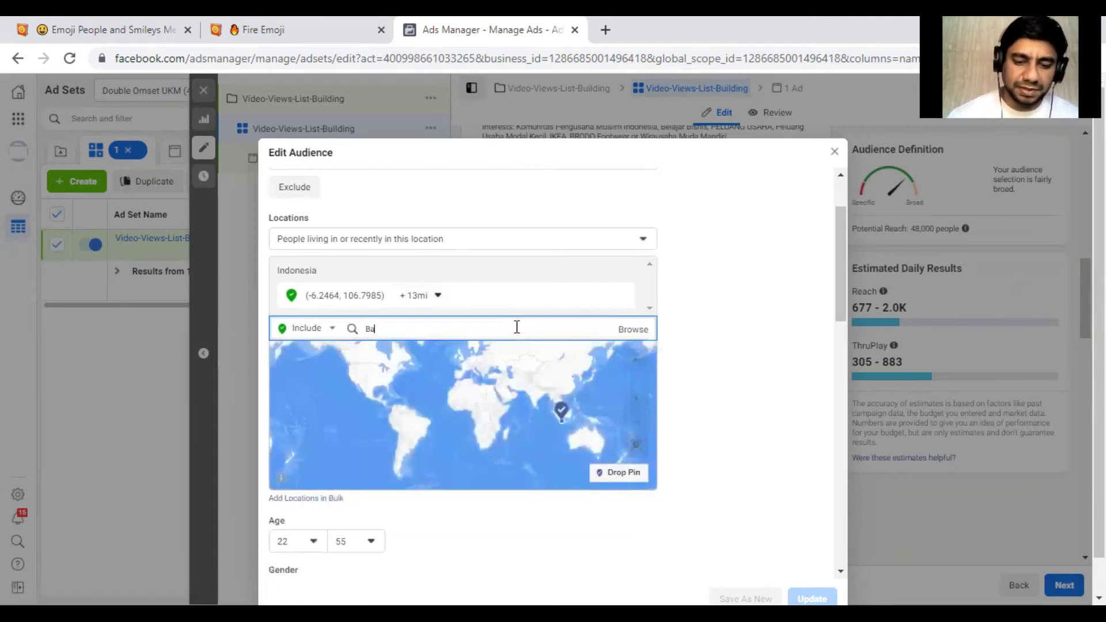
text(d)
text(ndung)
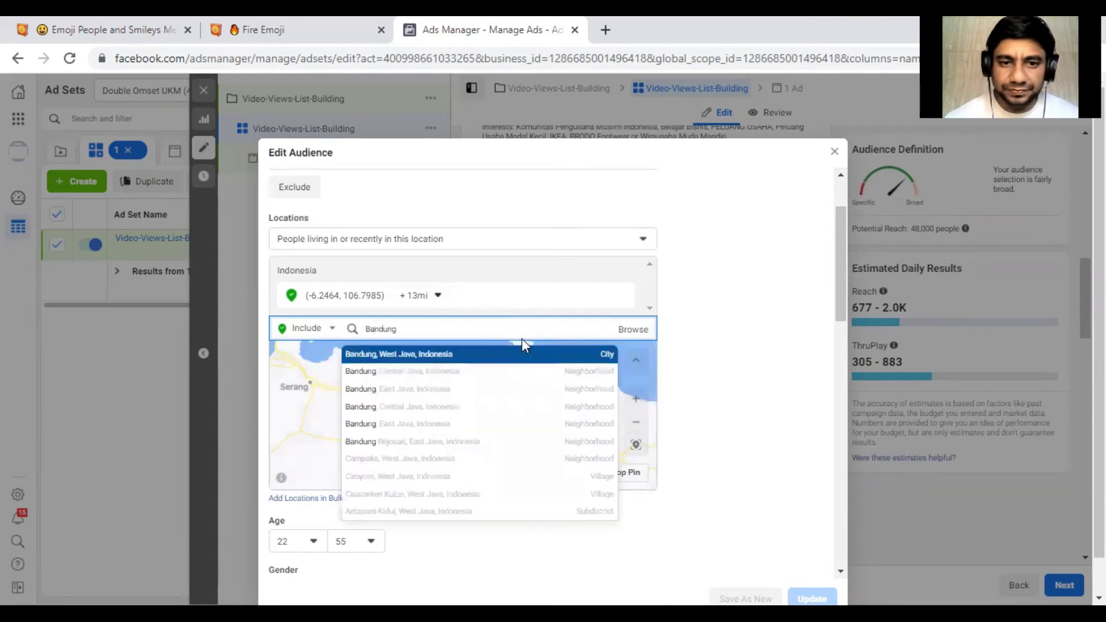
click(441, 350)
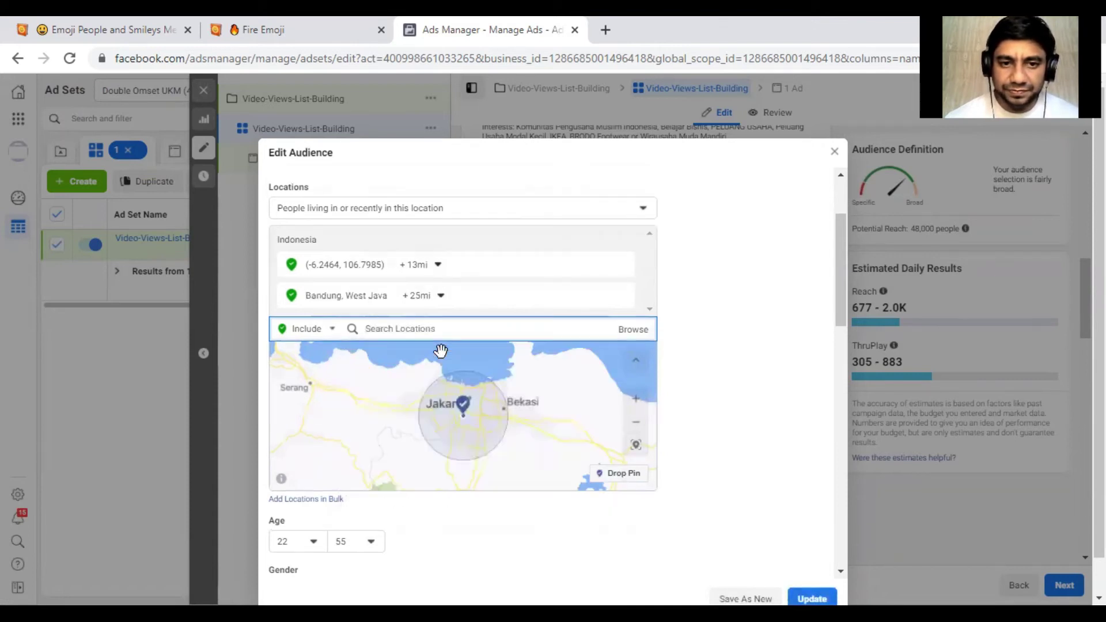
Step: Set the radius around Bandung to 10 miles and update the saved audience
click(477, 297)
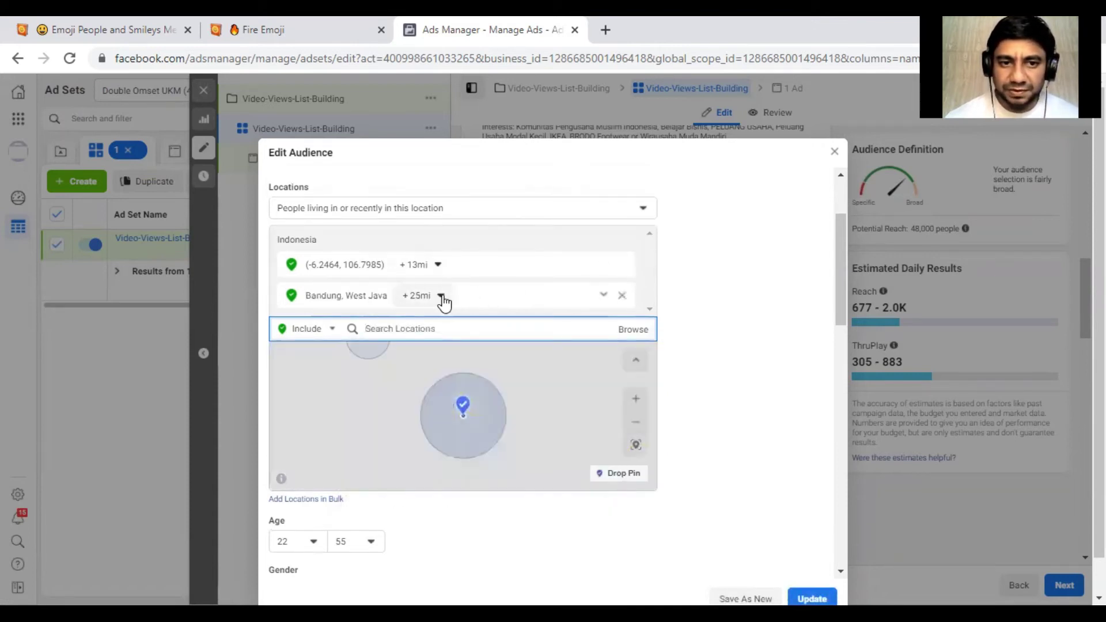
click(441, 296)
drag(437, 381, 425, 382)
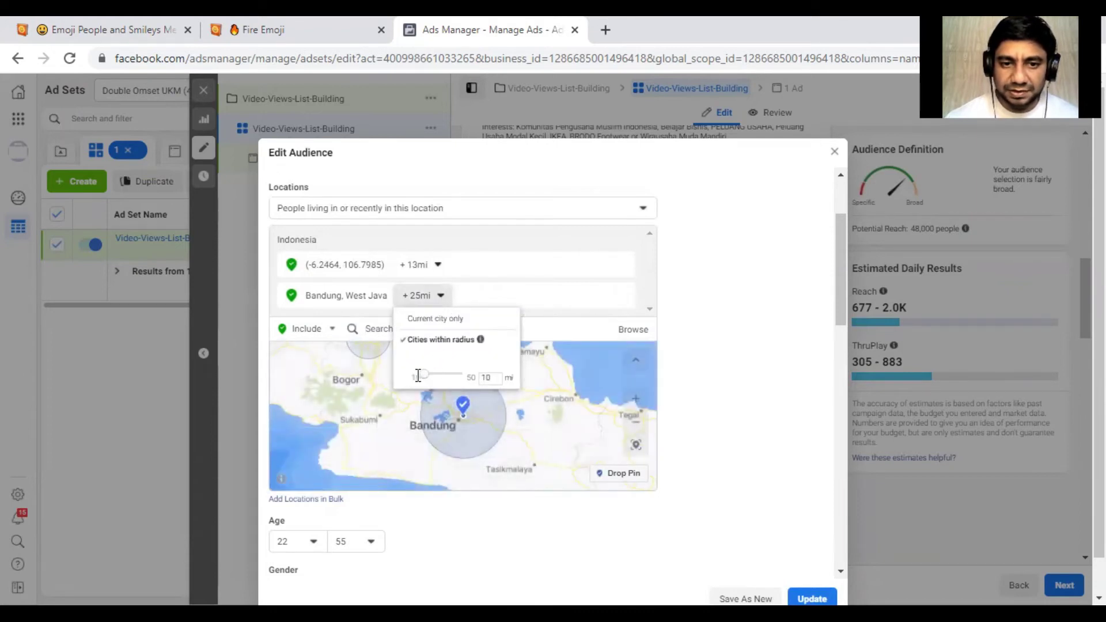
click(493, 387)
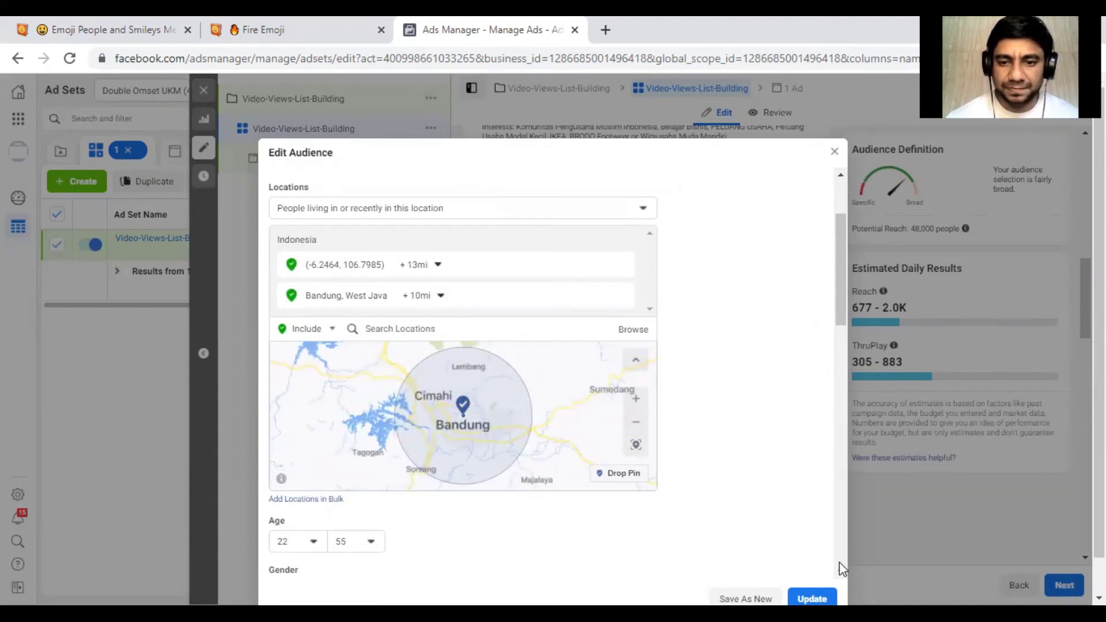
click(812, 599)
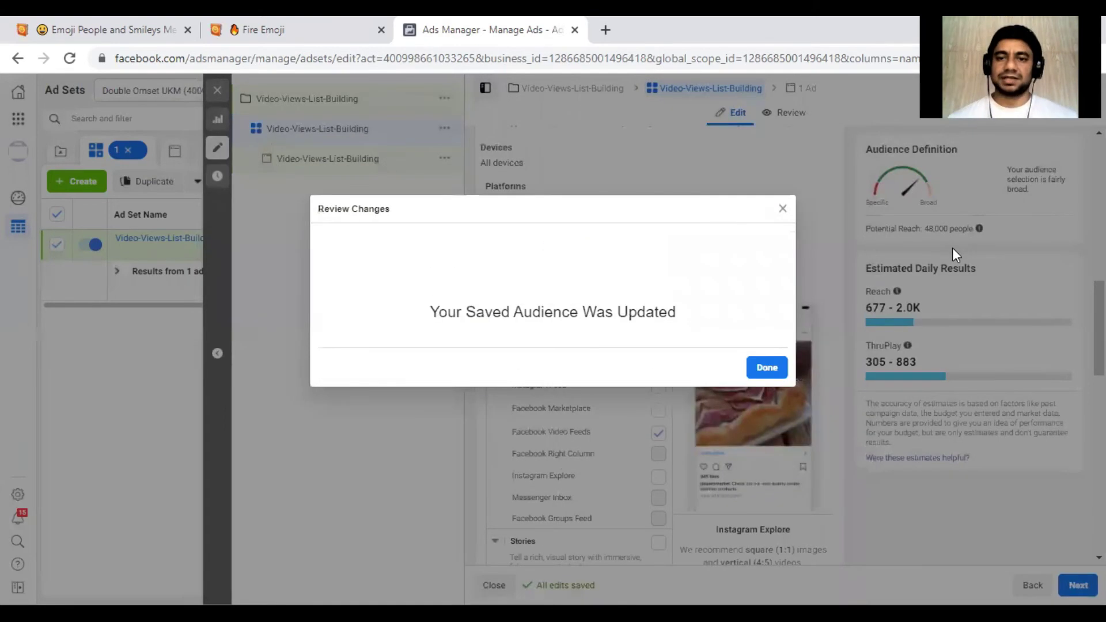
click(781, 366)
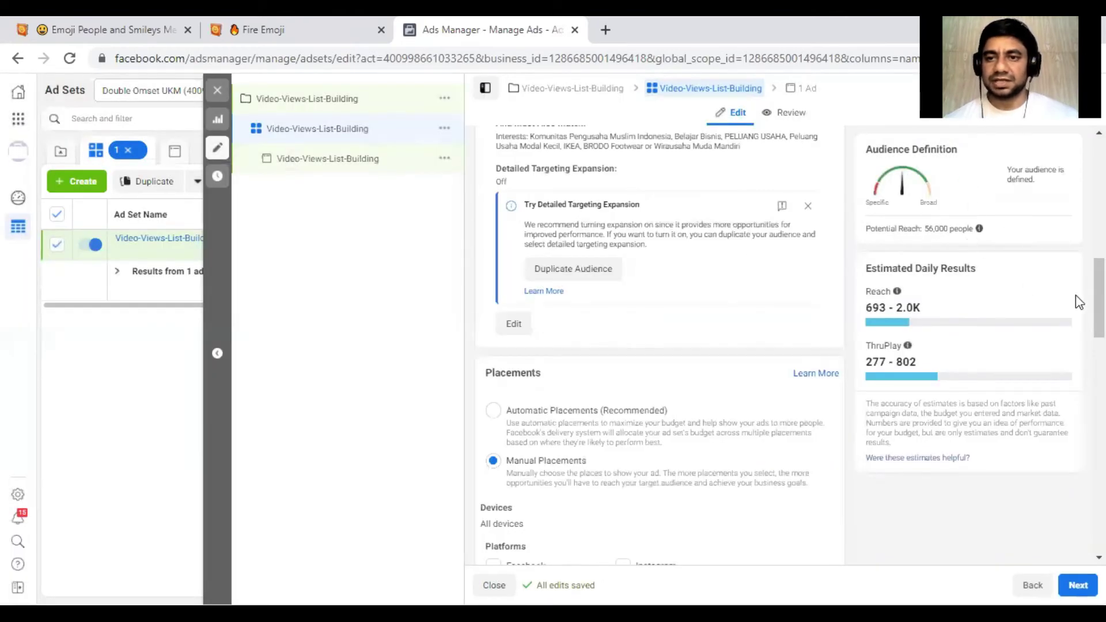
Step: Exclude the Search, In-Article, and Apps and Sites placements from the ad set
drag(1099, 332, 1099, 420)
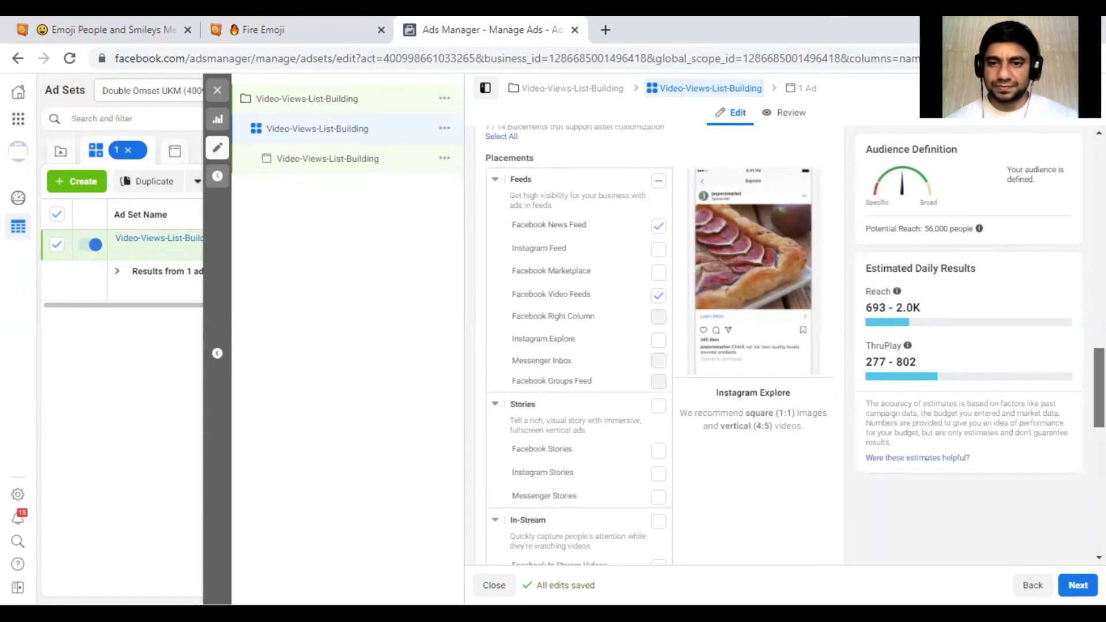
scroll(663, 345, down, 6)
scroll(579, 346, up, 6)
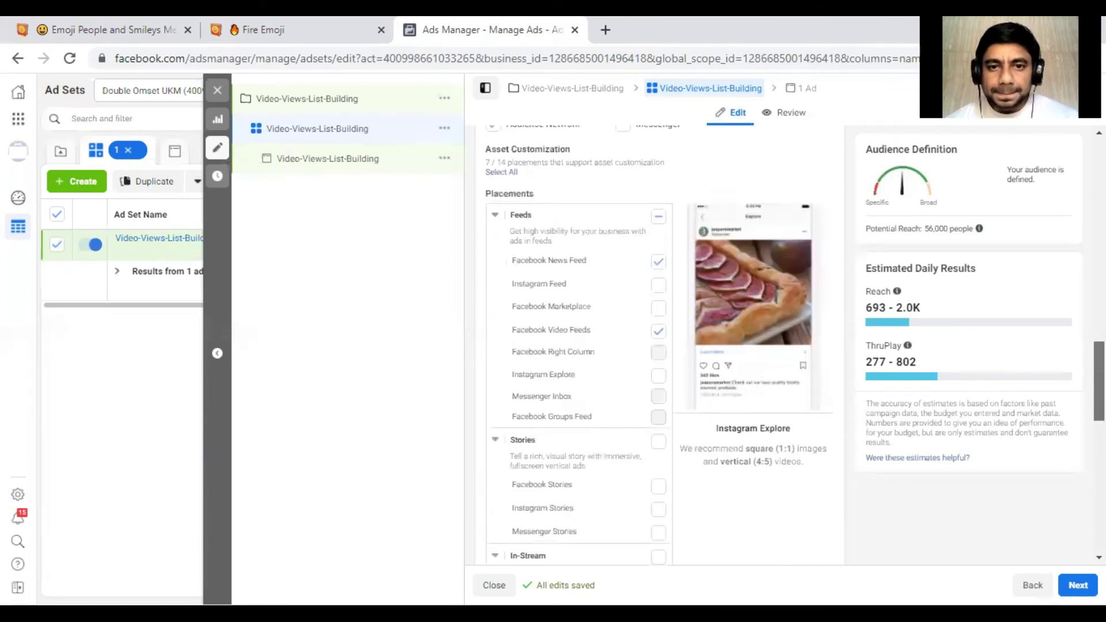
scroll(1068, 406, down, 3)
scroll(1069, 415, down, 2)
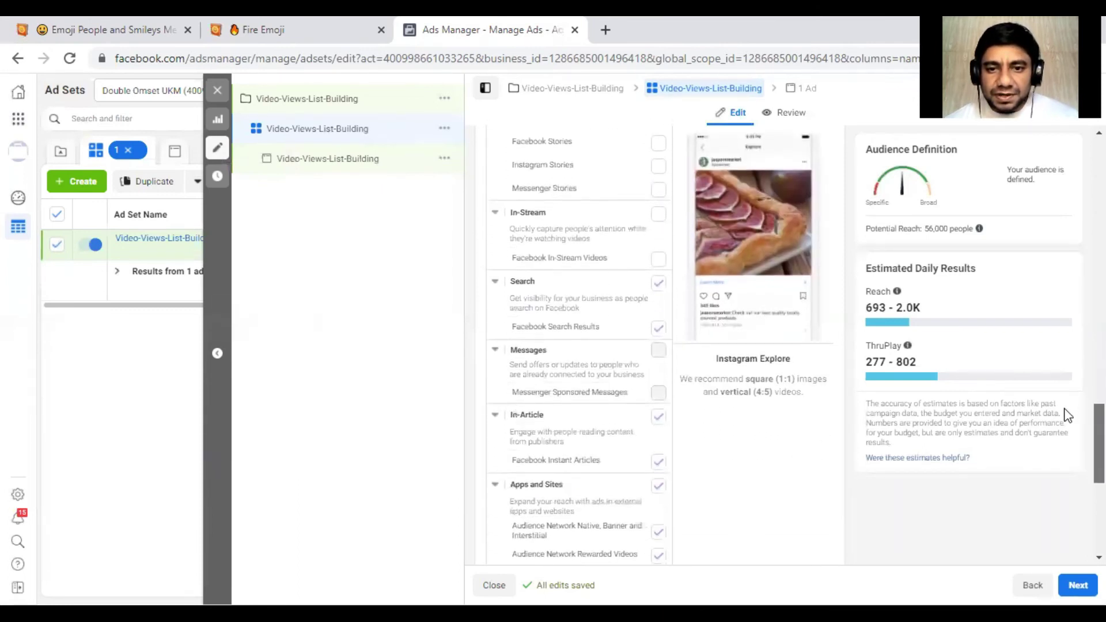
click(659, 283)
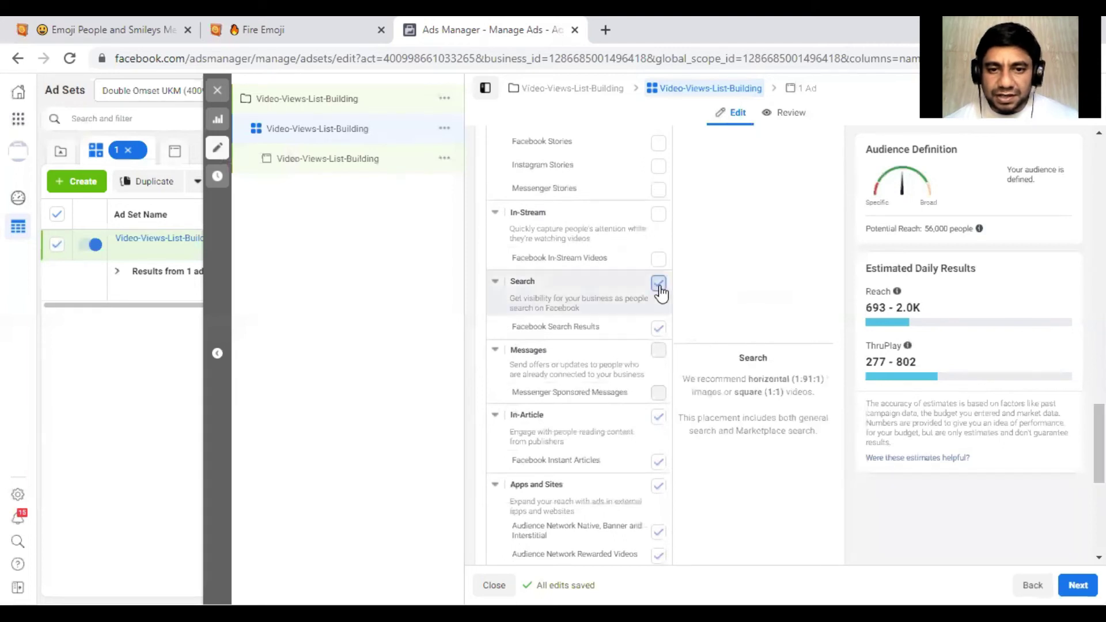
click(659, 331)
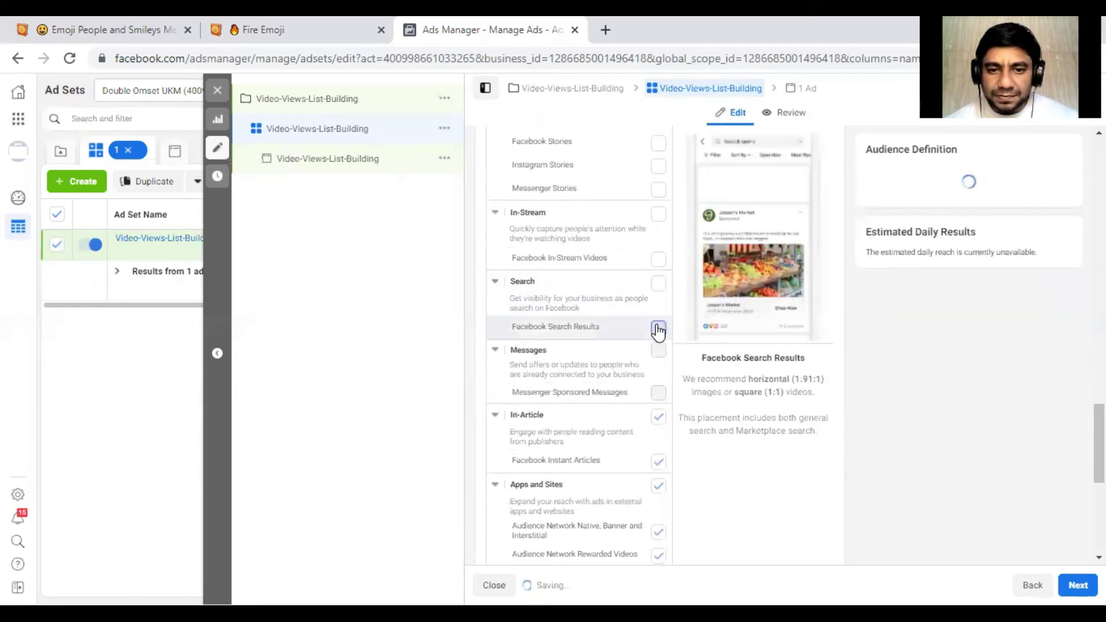
click(659, 417)
click(659, 283)
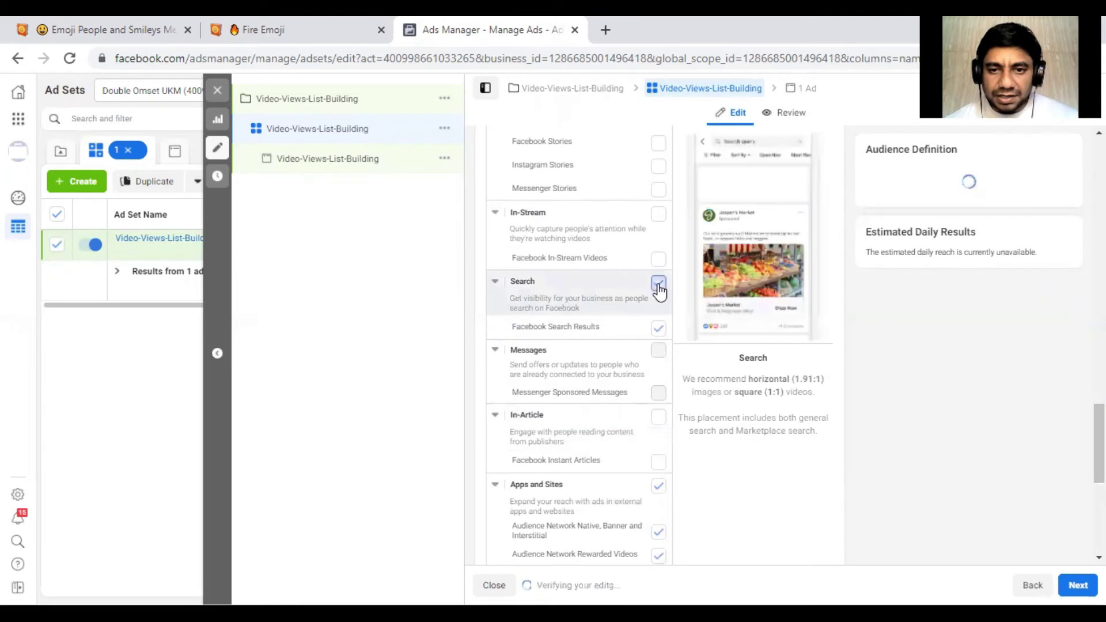
click(659, 487)
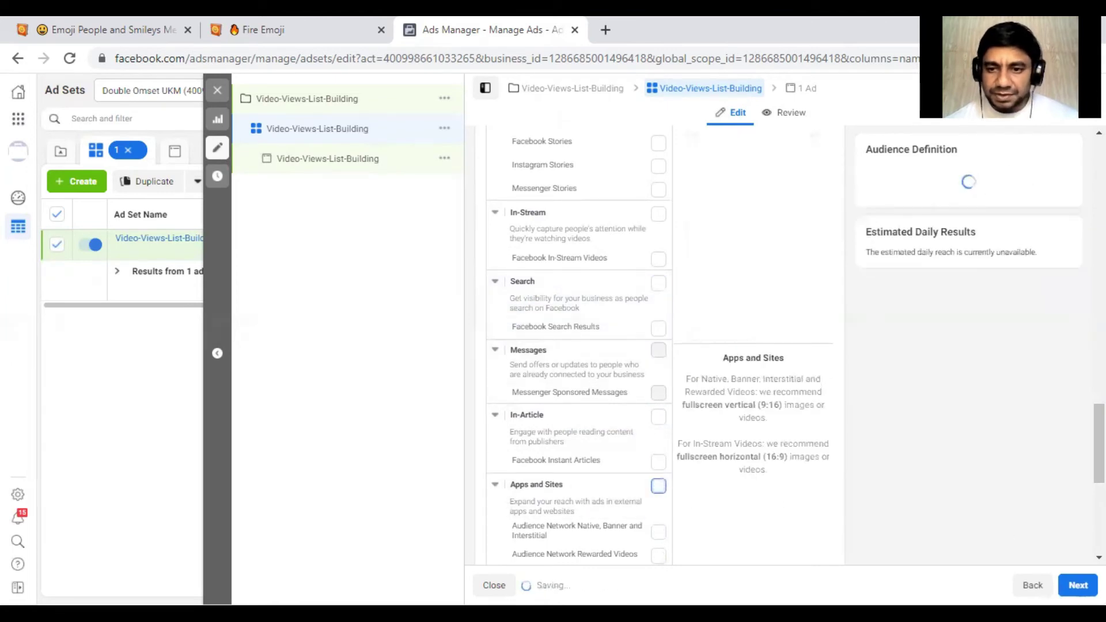
Step: Dismiss the recommendation to add Marketplace and continue to the ad's settings
scroll(1075, 540, down, 6)
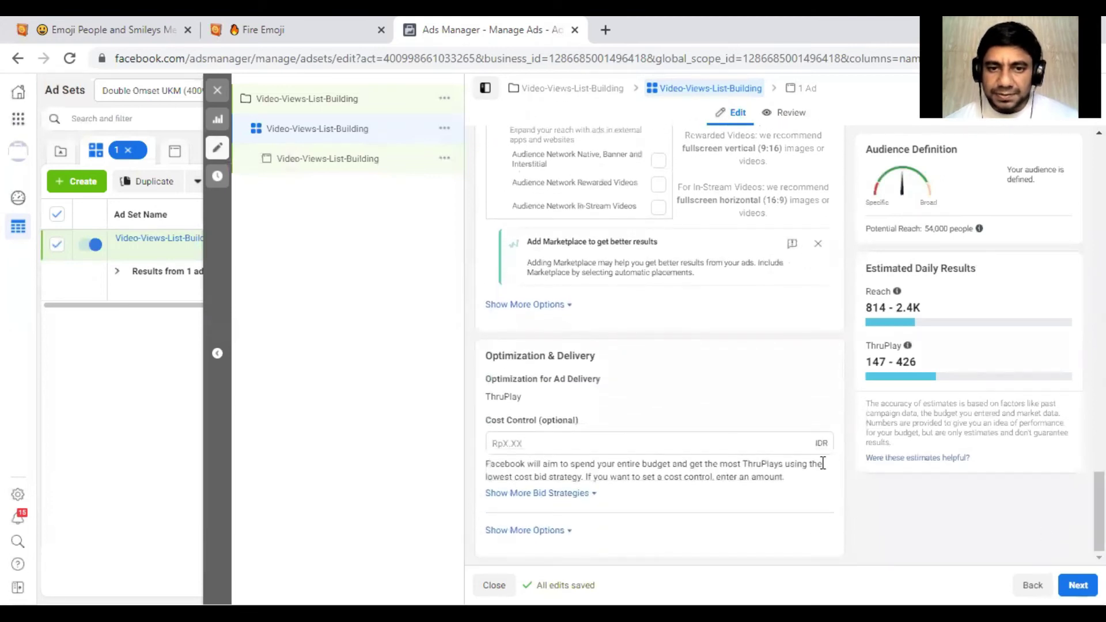
click(819, 245)
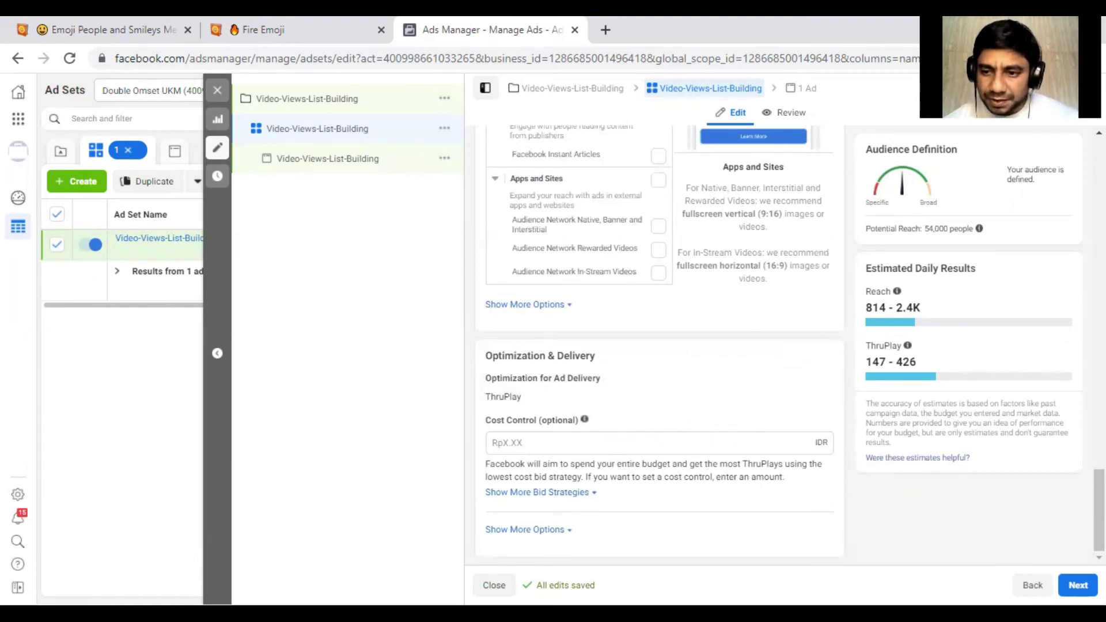
click(1078, 585)
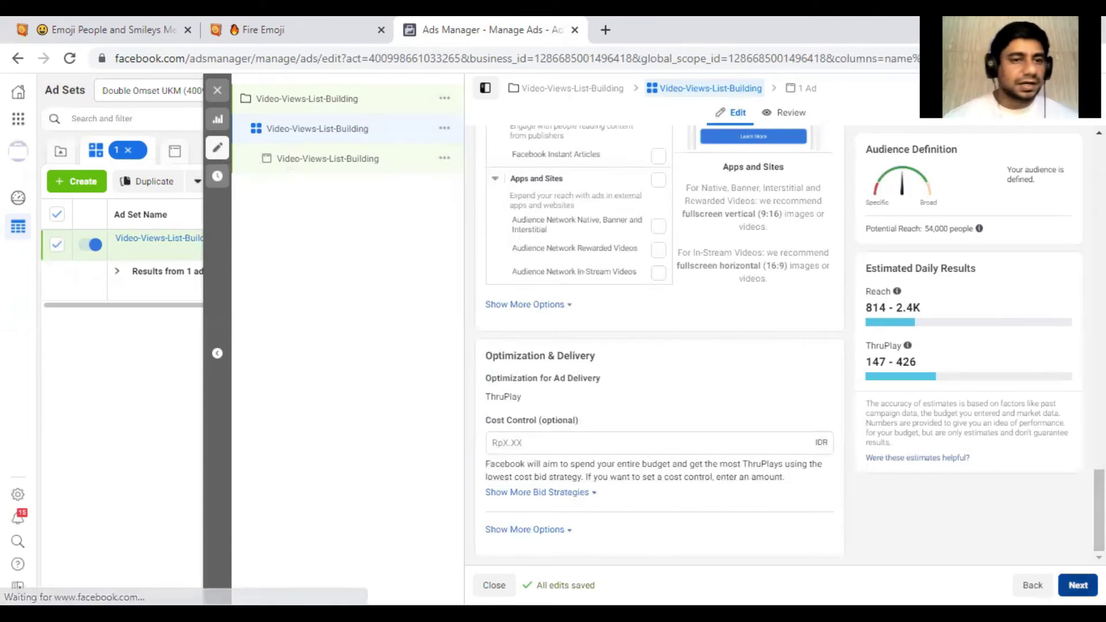
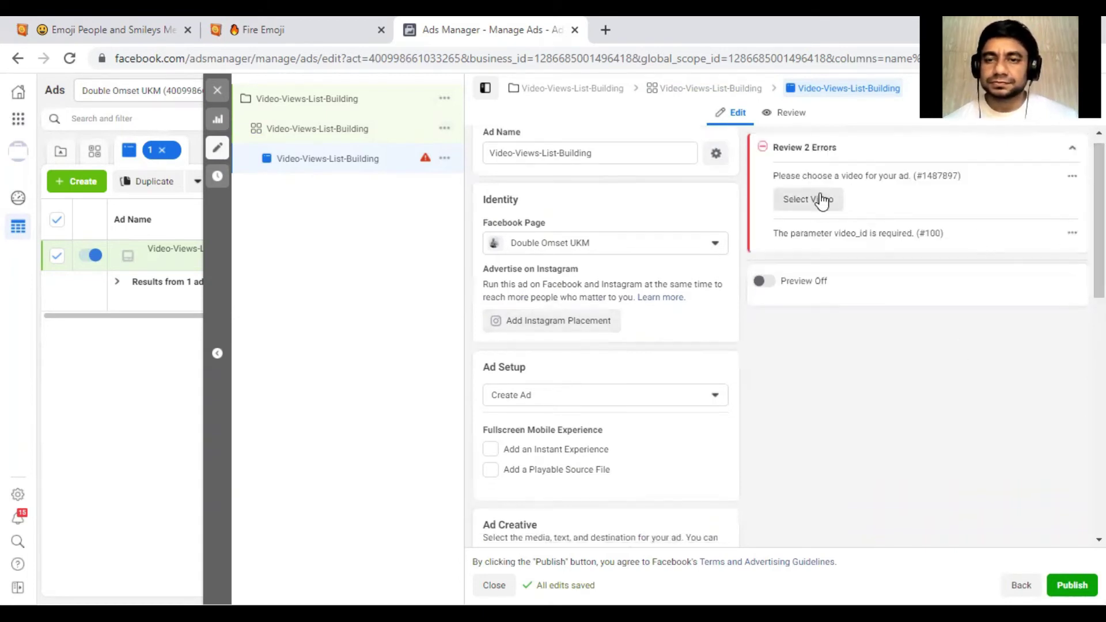
Step: Upload the video iklan-ok.mp4 from the List Building folder as the ad's media
click(822, 201)
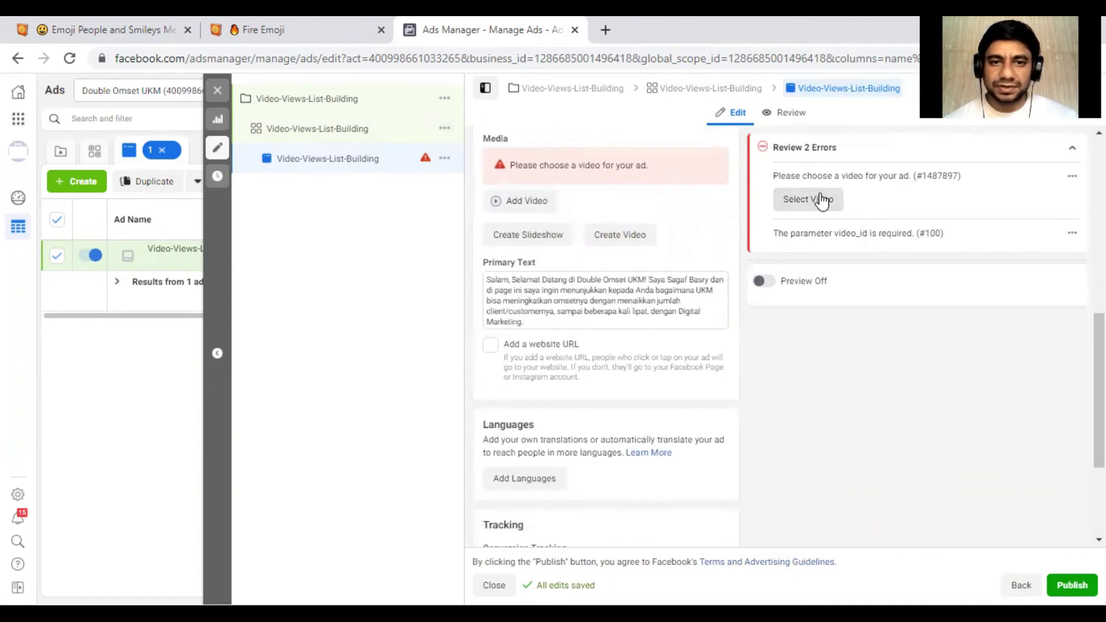
click(533, 211)
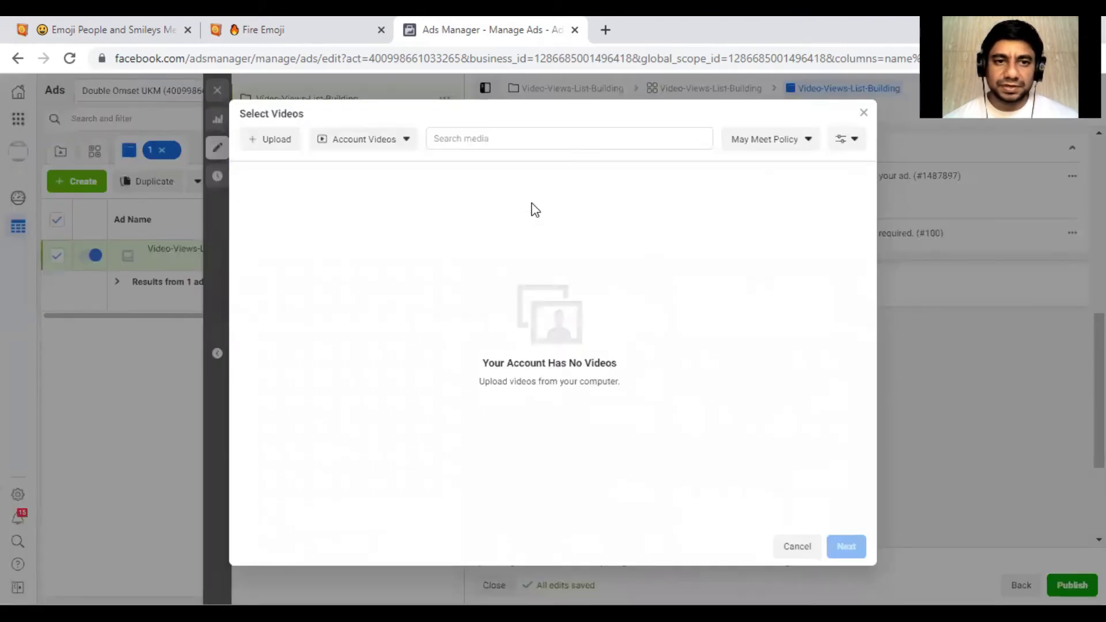
click(286, 143)
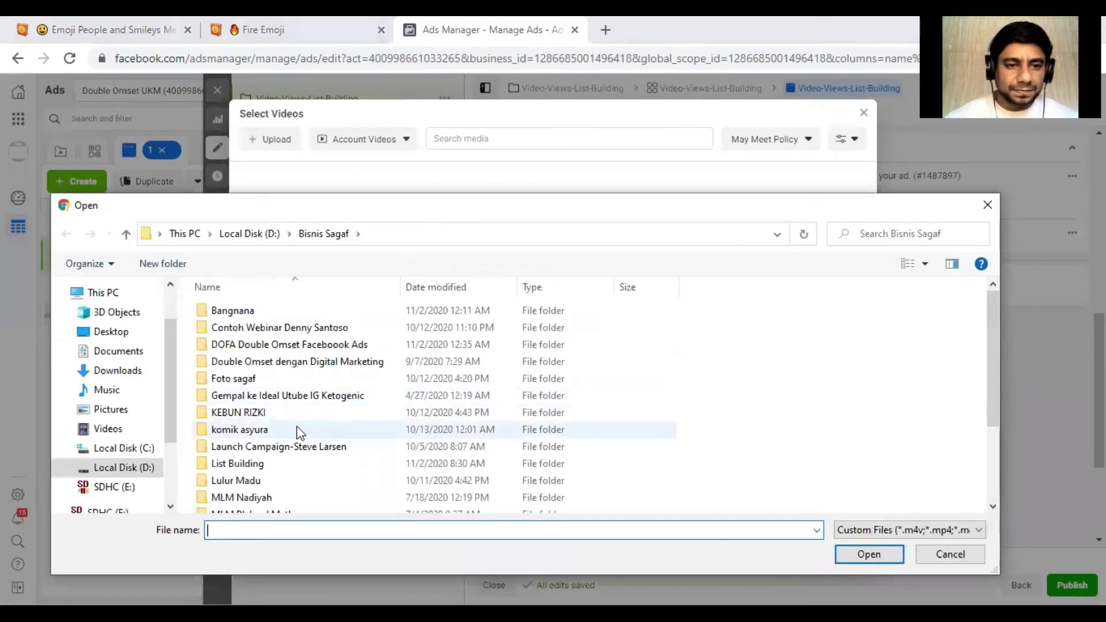
double_click(264, 465)
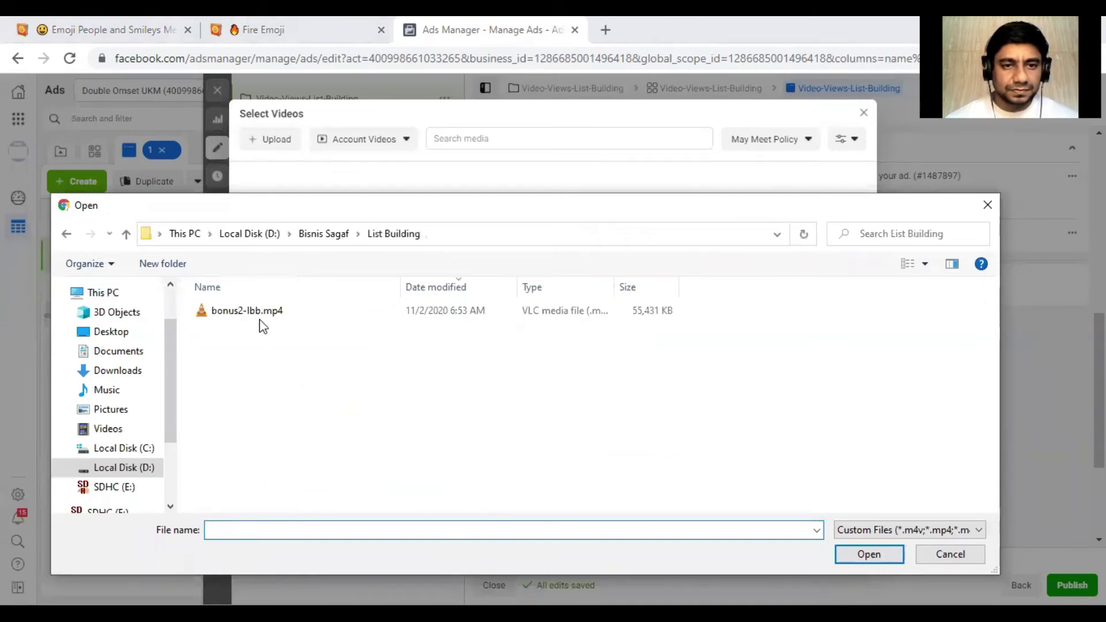
double_click(589, 321)
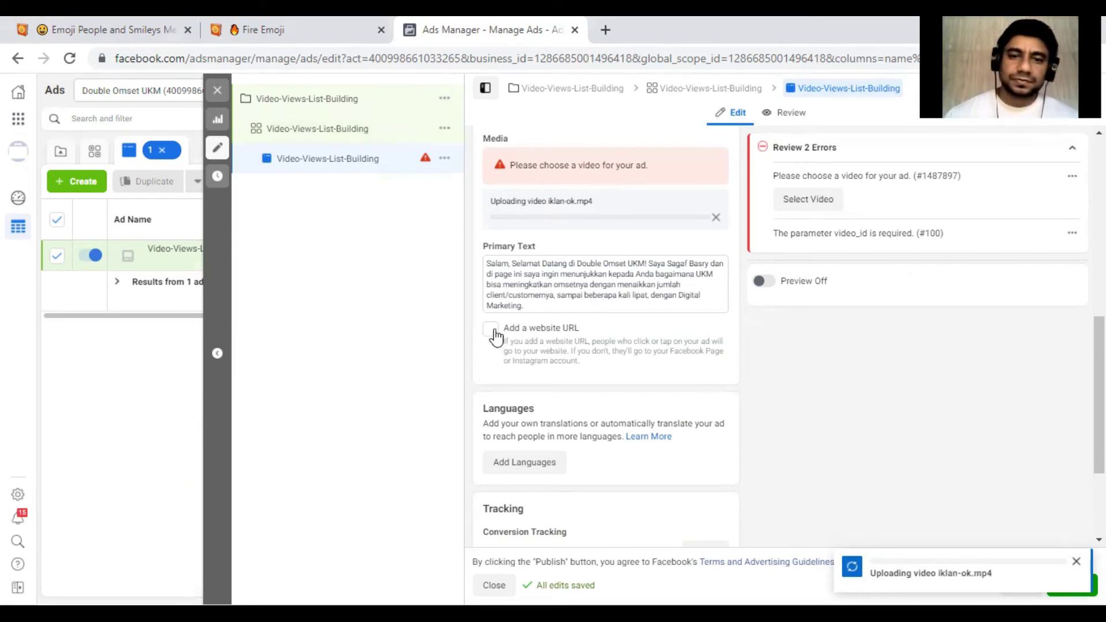
Step: Clear all of the existing primary text from the ad
click(525, 305)
key(ctrl+a)
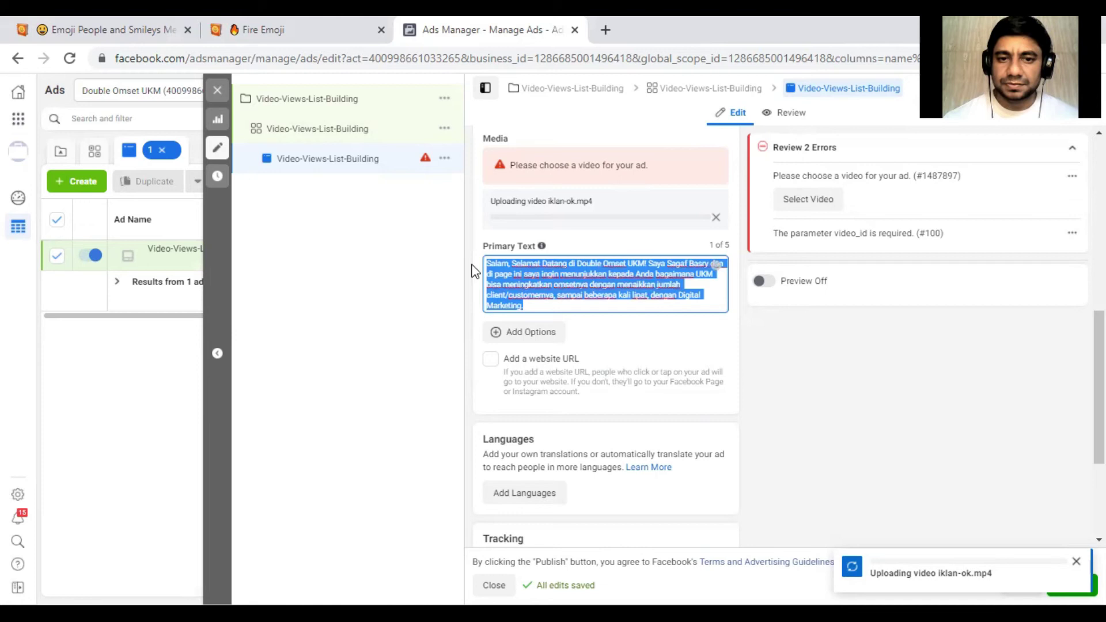
key(BackSpace)
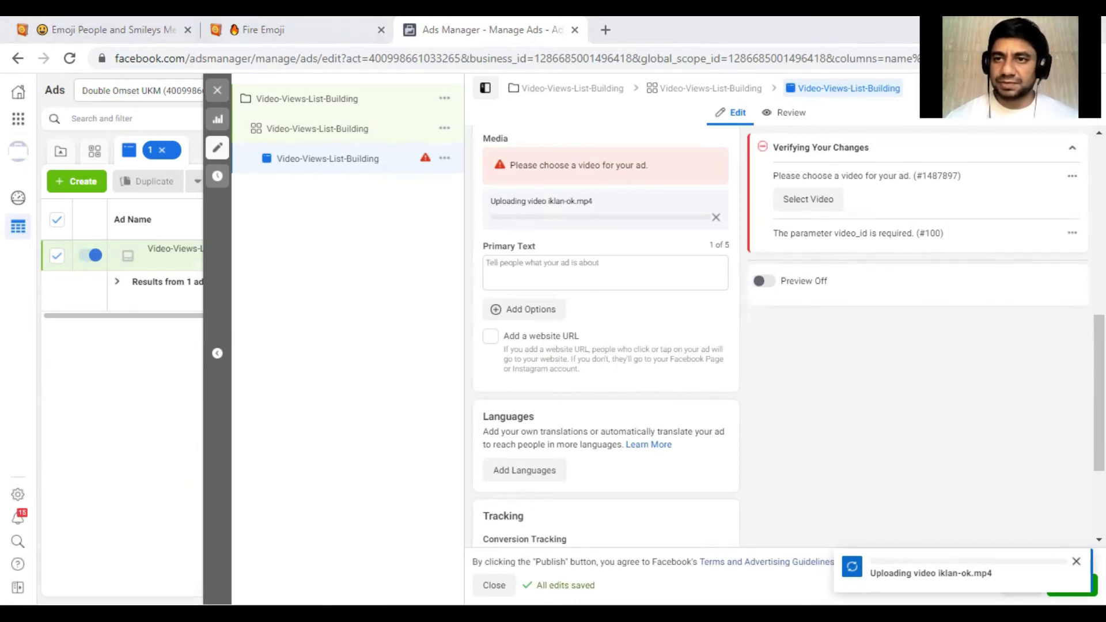
key(alt+Tab)
click(884, 121)
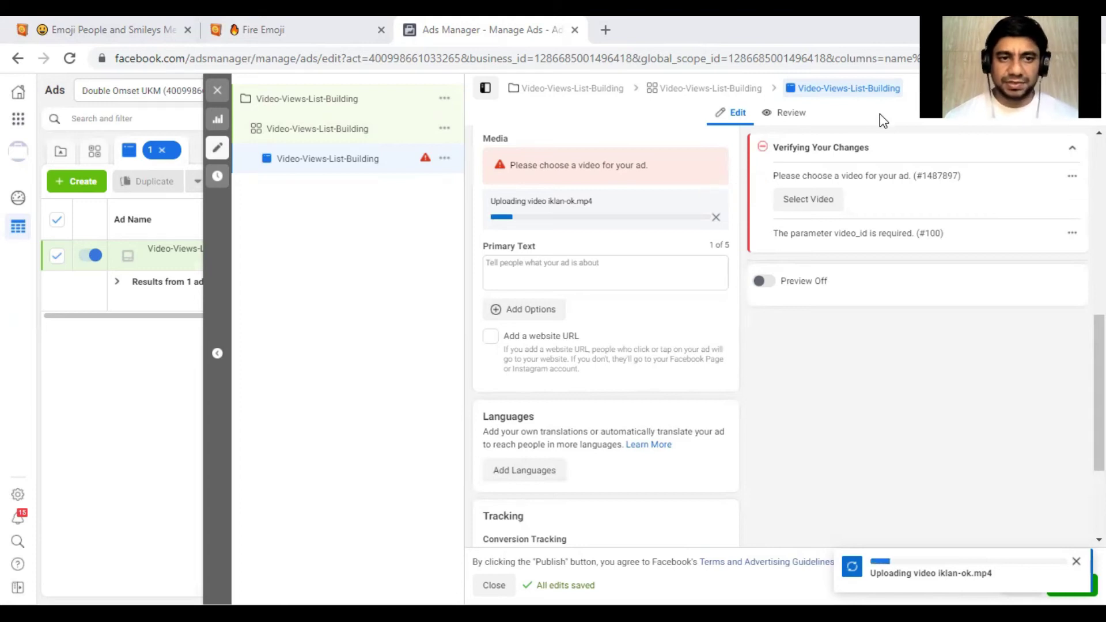
click(708, 274)
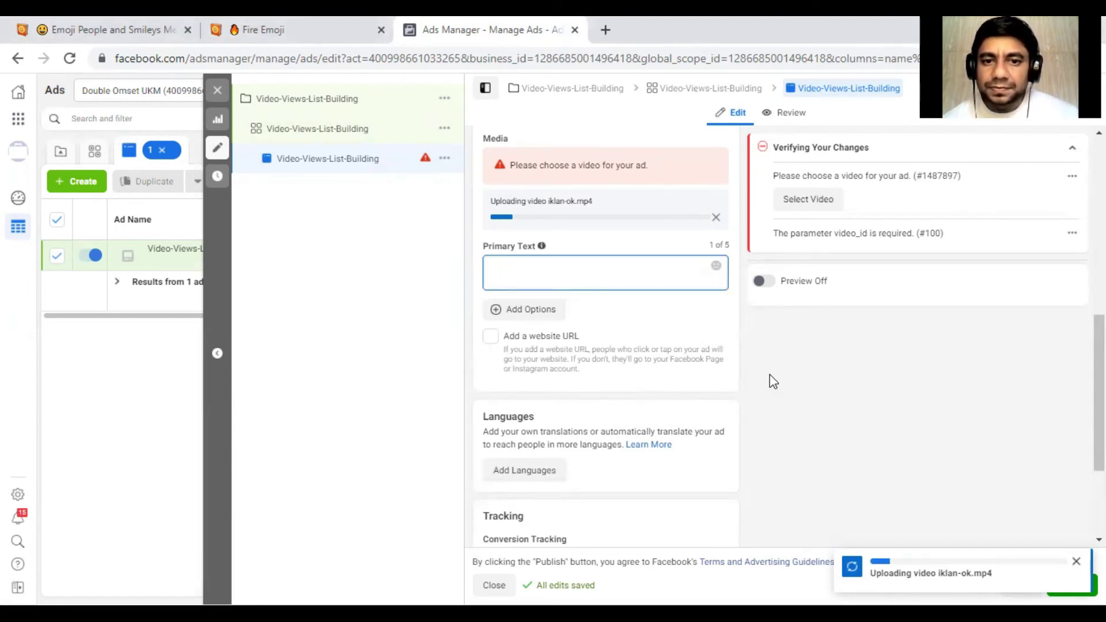
drag(1100, 393, 1100, 354)
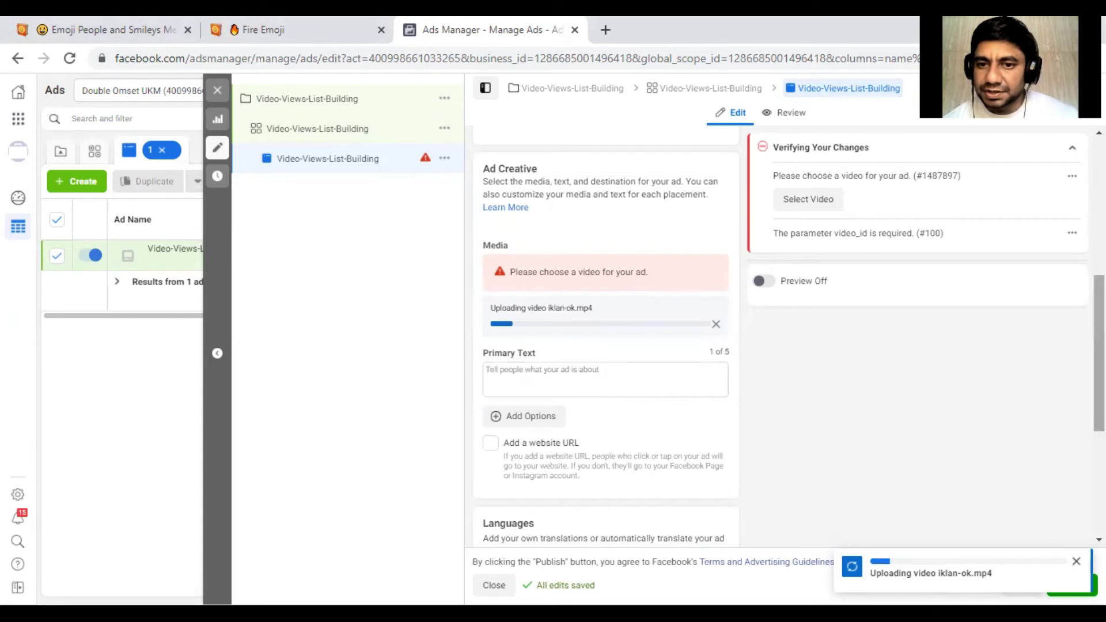
drag(1099, 353, 1099, 359)
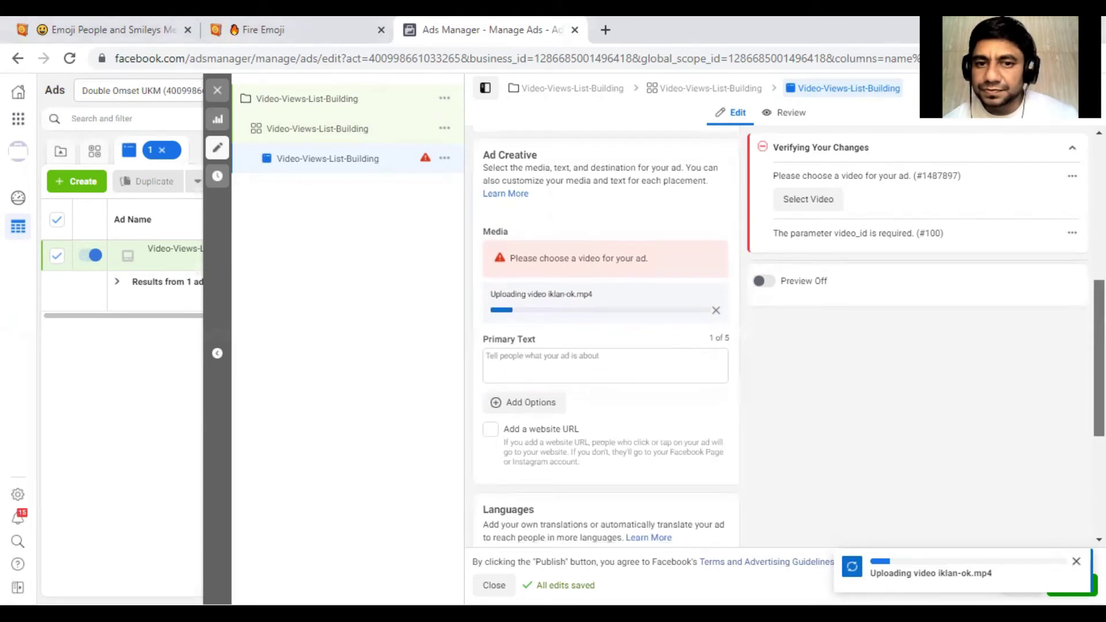
scroll(605, 345, down, 5)
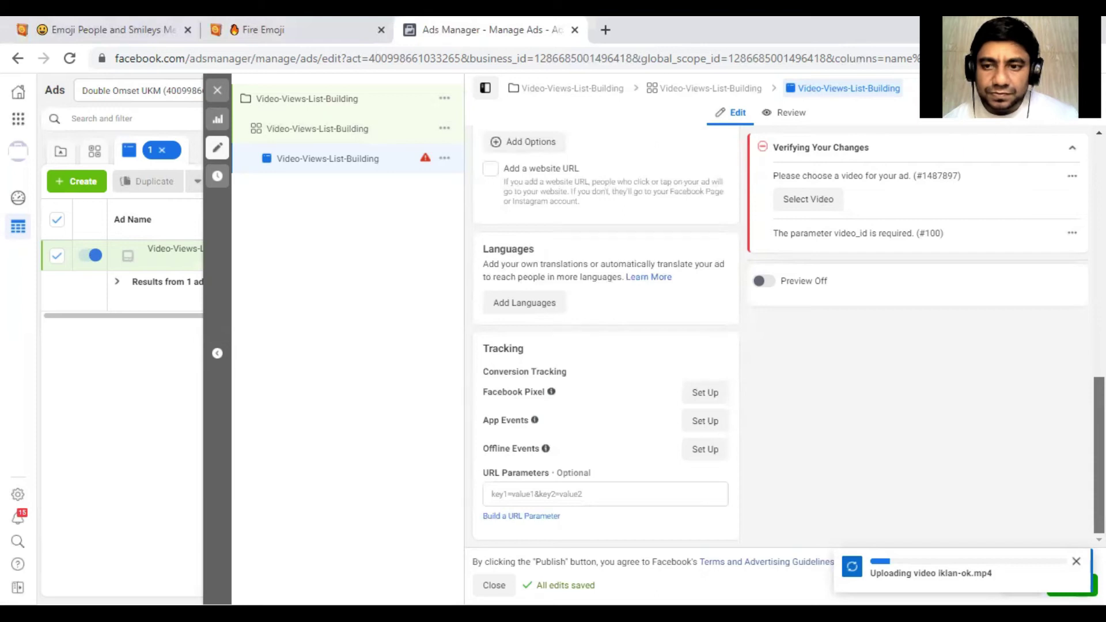
scroll(605, 345, up, 3)
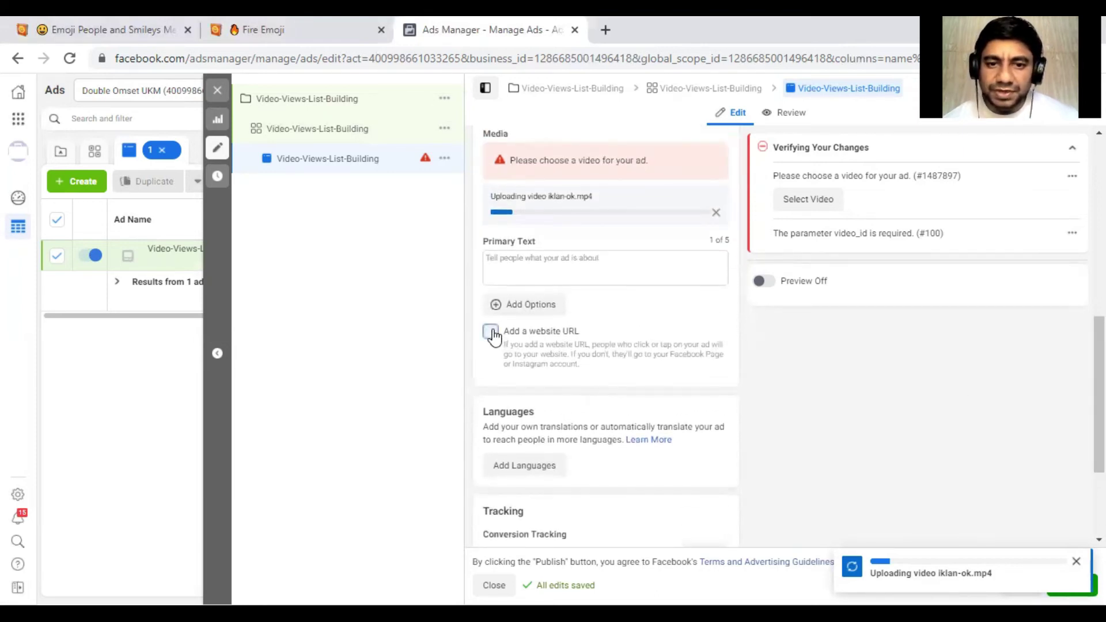
click(490, 332)
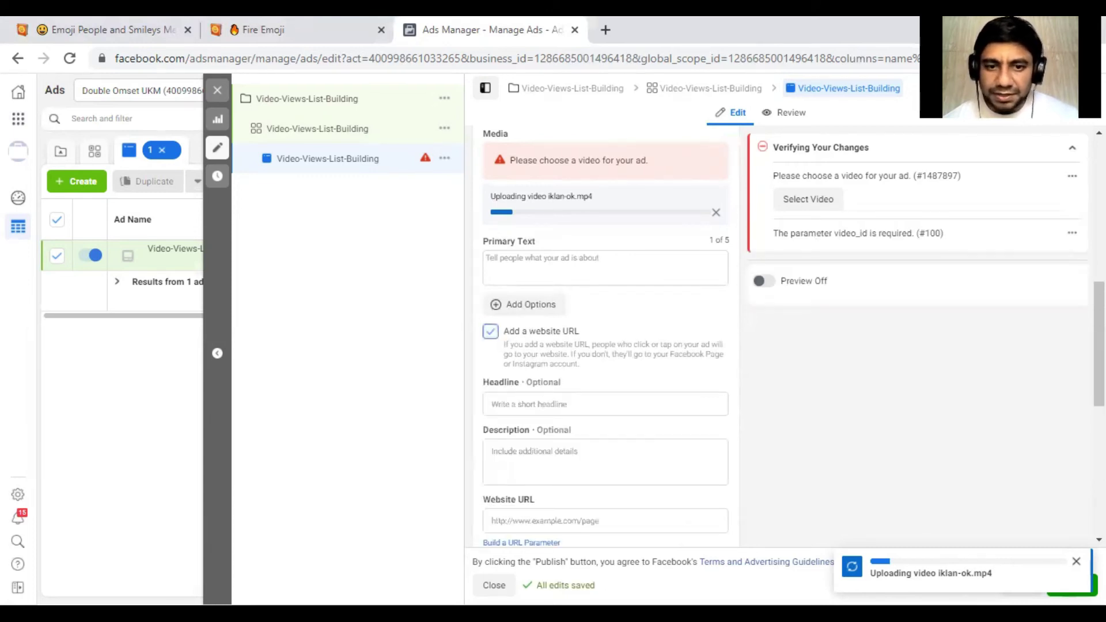
scroll(708, 303, down, 3)
click(671, 335)
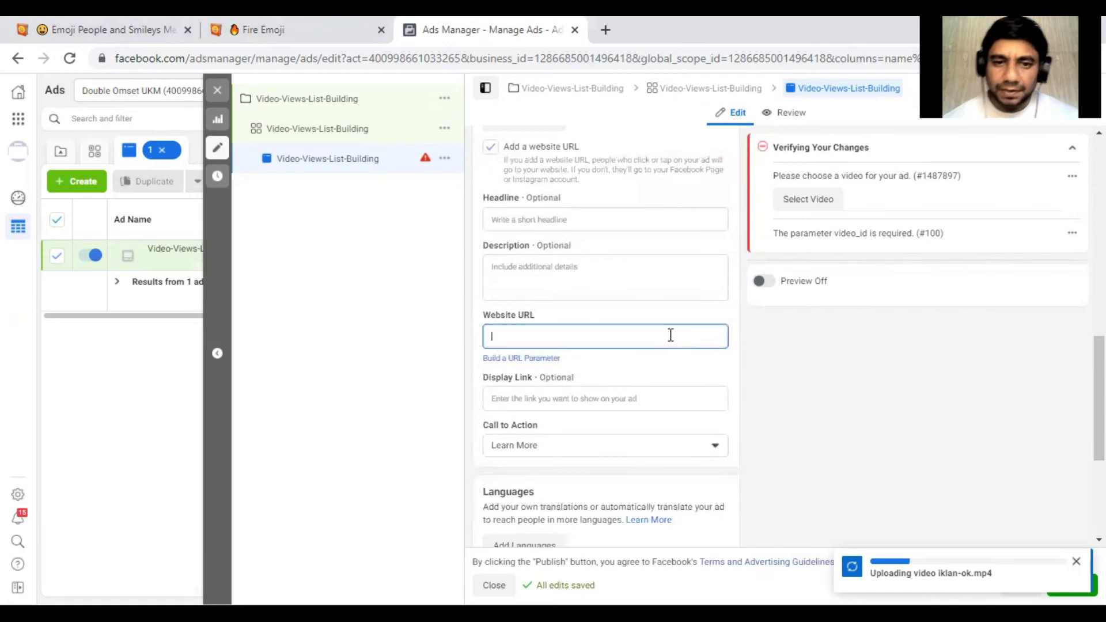
text(www.l)
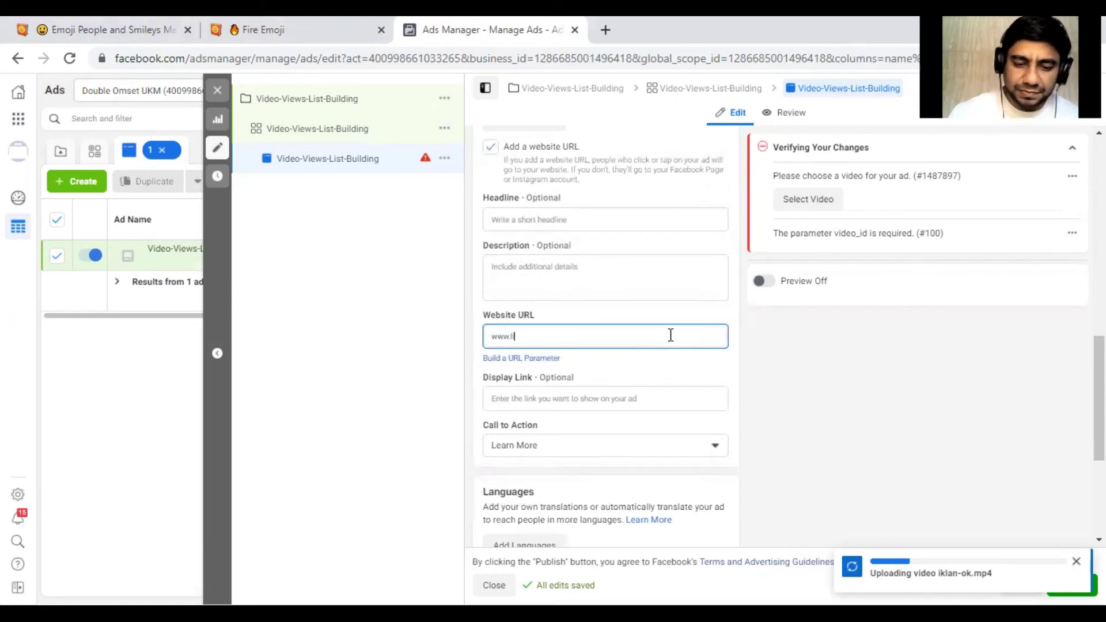
text(istbuilding.id)
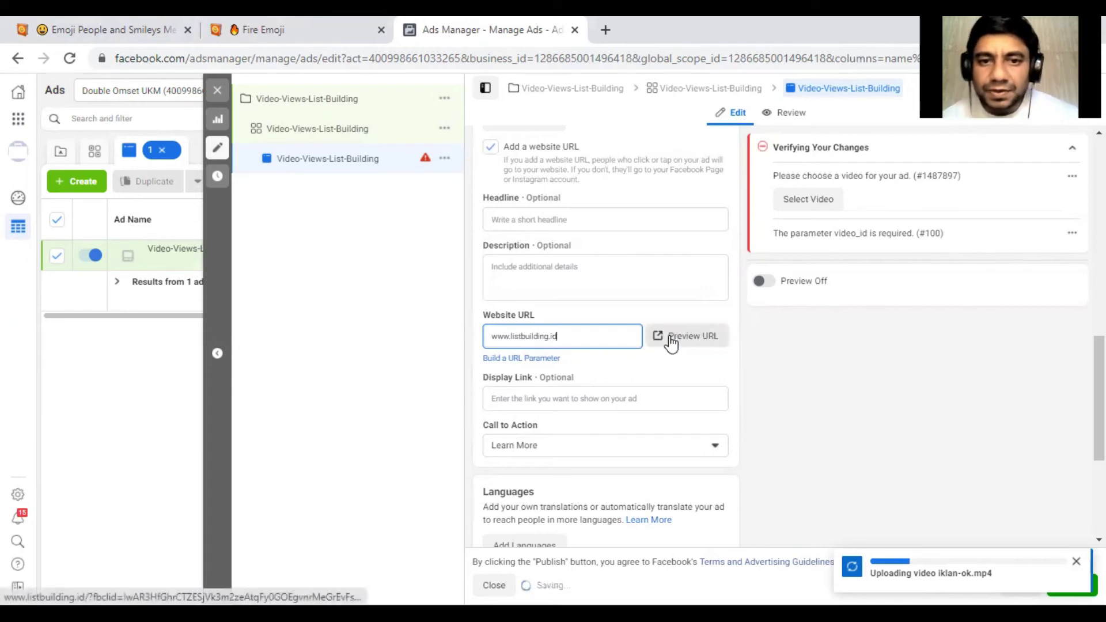
Step: Set the ad's headline to "3 Strategi Rahasia List Building Untuk Pebisnis Level Newbie Sampai Kawakan"
click(447, 217)
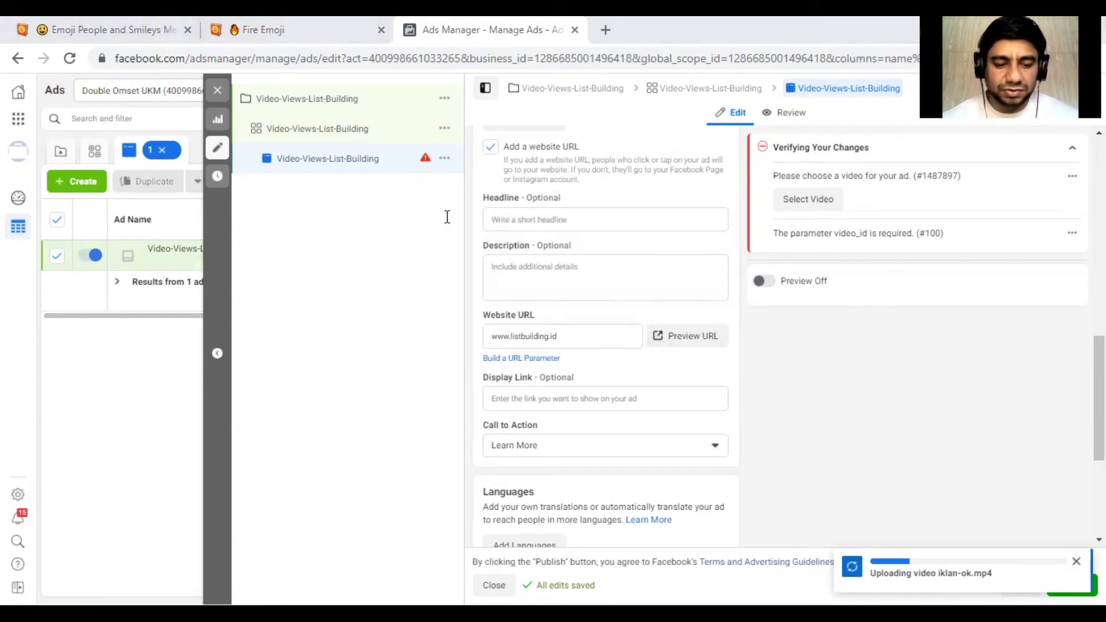
click(549, 222)
text(3 Strategi Rahasia List Building Untuk Pebisnis Level Newbie Sampai Kawakan)
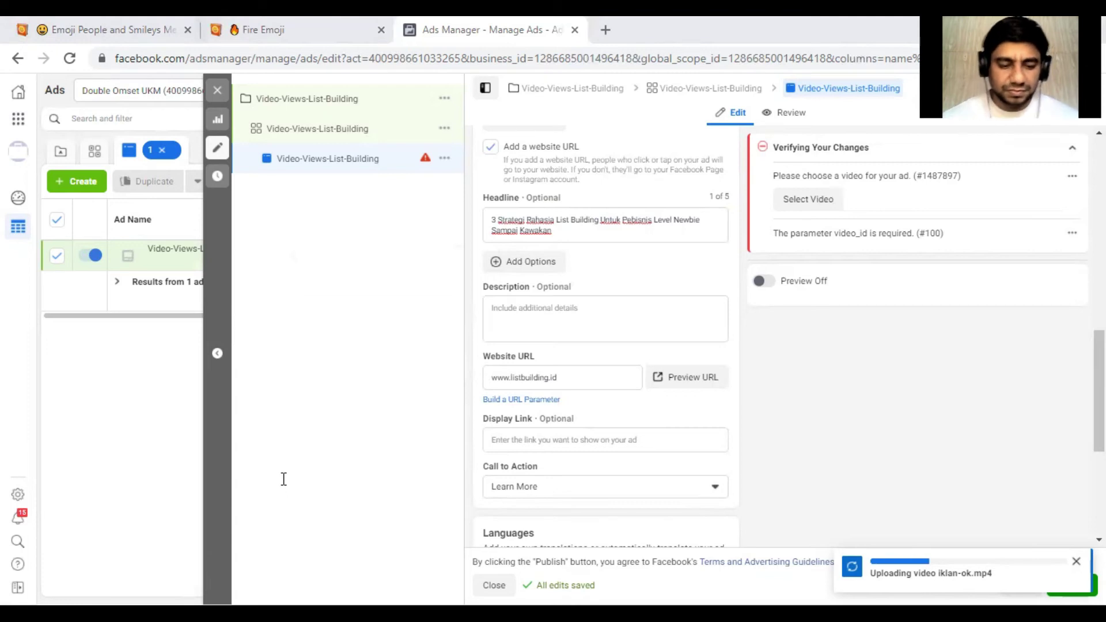
Step: Paste the copied sales text beginning "Anda mungkin sudah punya produk" into the ad's description
click(566, 313)
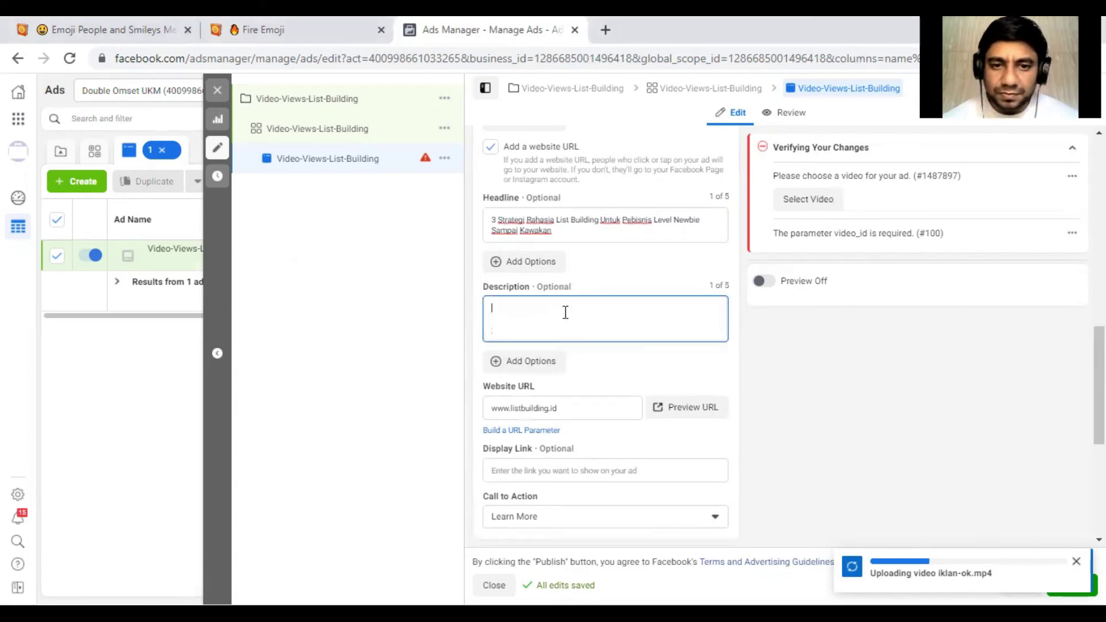
key(ctrl+v)
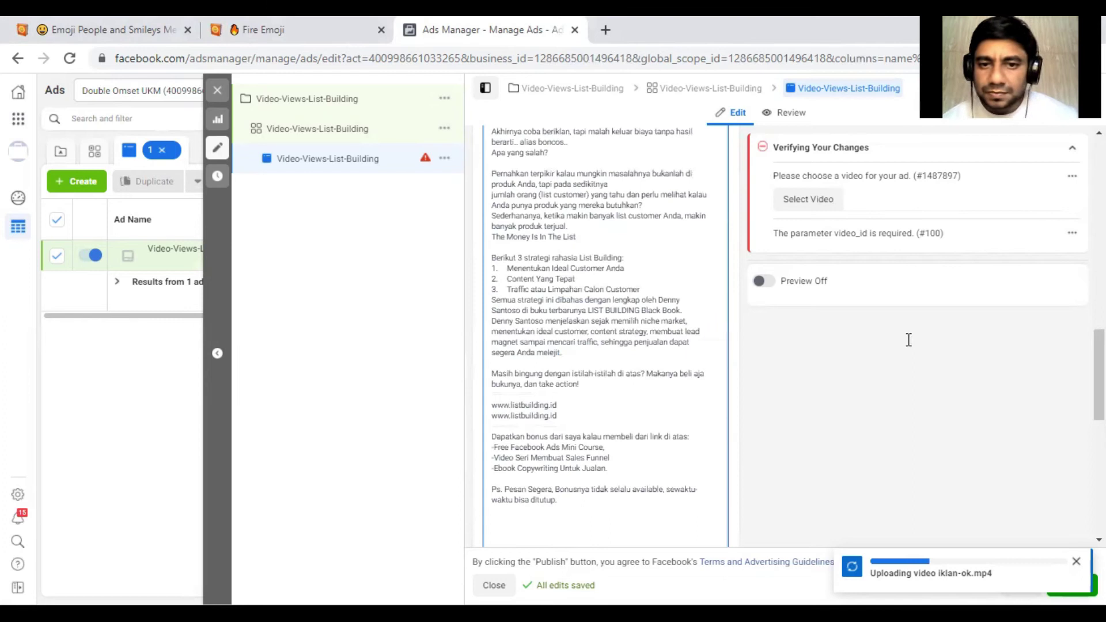
click(647, 289)
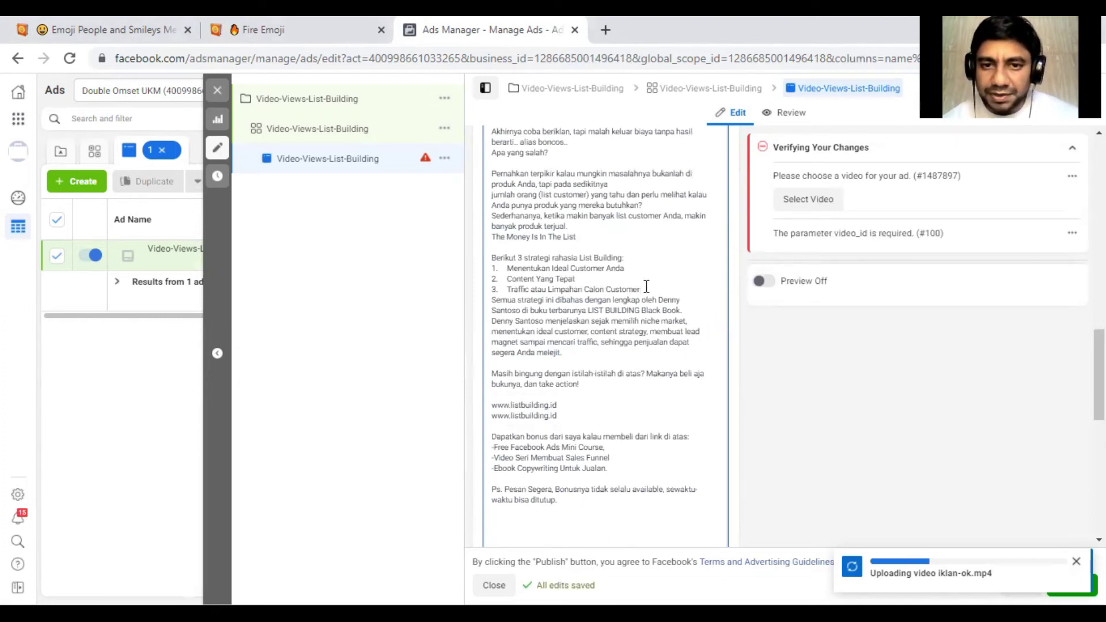
Step: Set the display link to listbuilding.id and choose Learn More as the call to action
drag(1100, 375, 1099, 452)
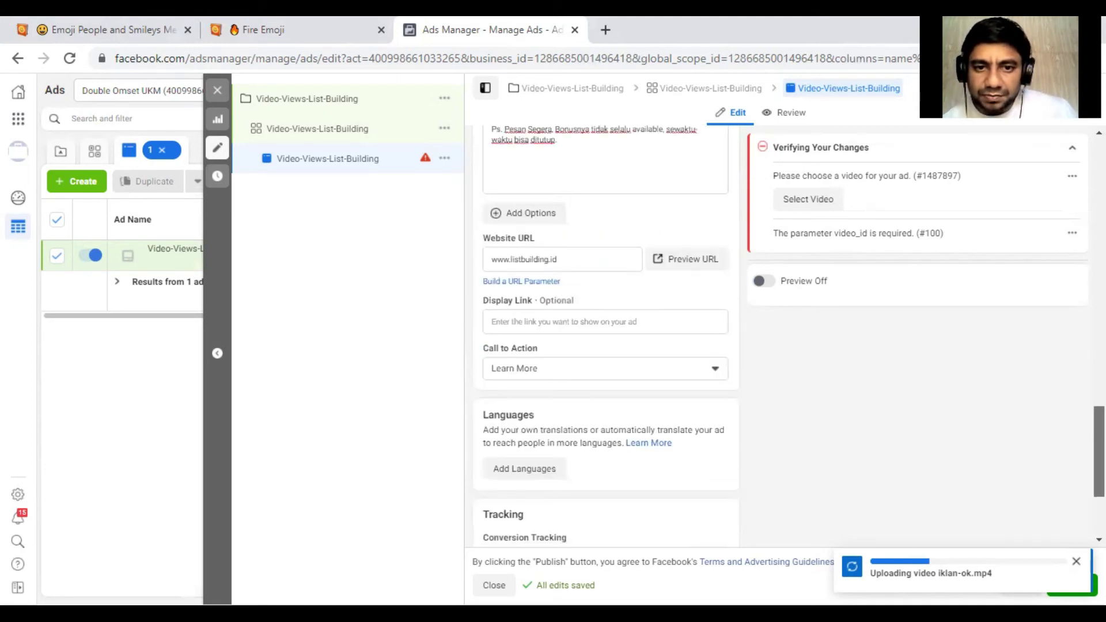
click(640, 320)
text(www.)
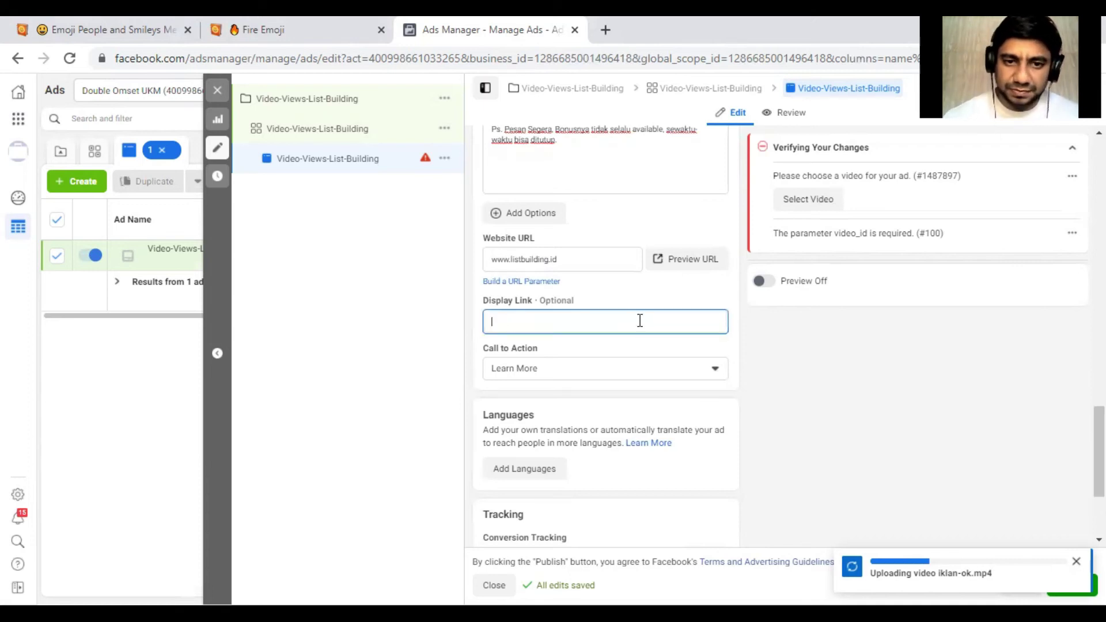
text(listbuilding.id)
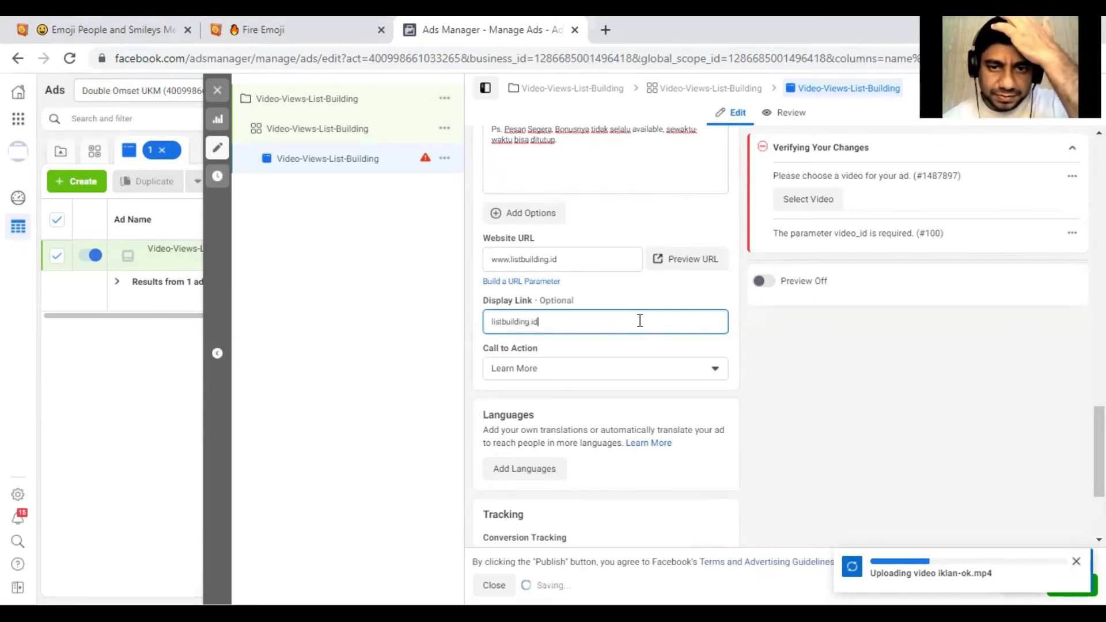
click(639, 371)
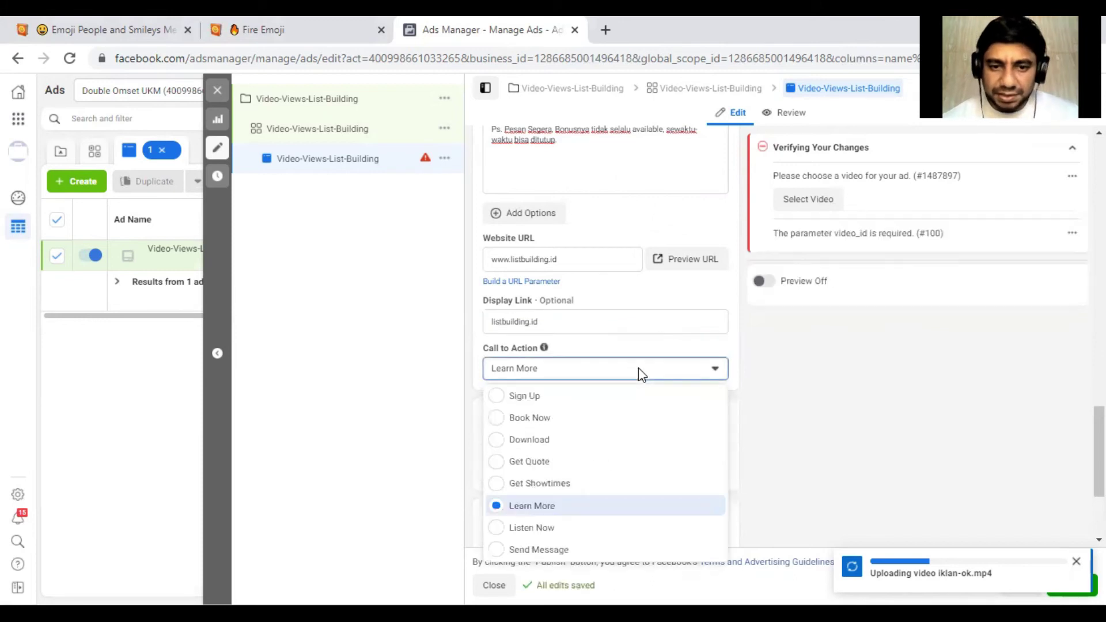
click(586, 511)
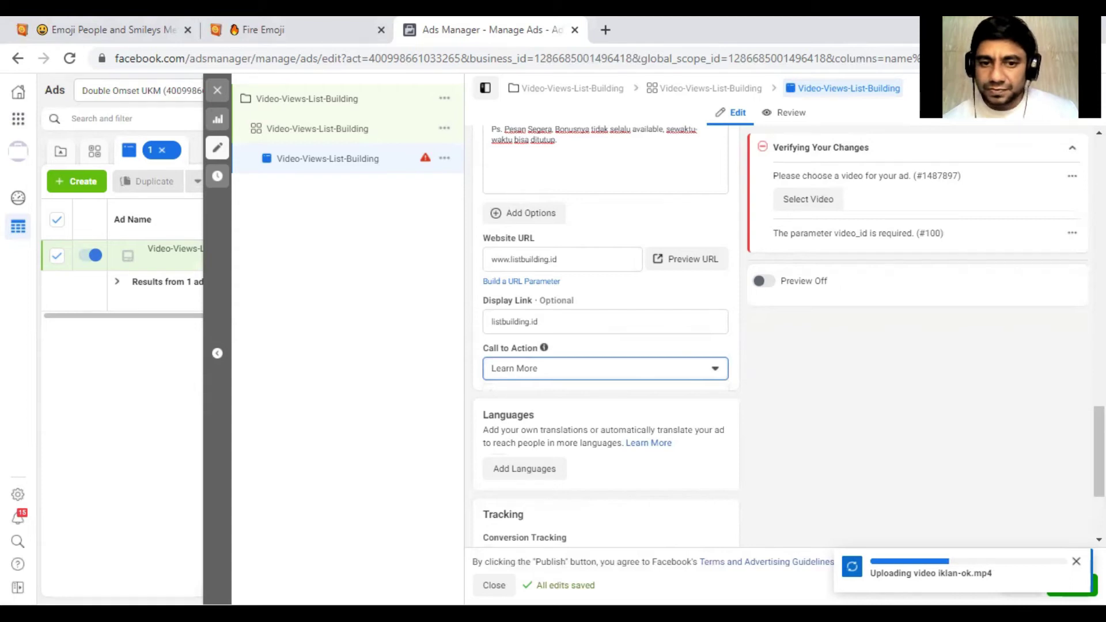
Step: Look over the pasted description, copy the fire emoji from Emojipedia's Fire page, and return to the ad's text in Ads Manager
scroll(605, 334, down, 3)
scroll(605, 334, up, 10)
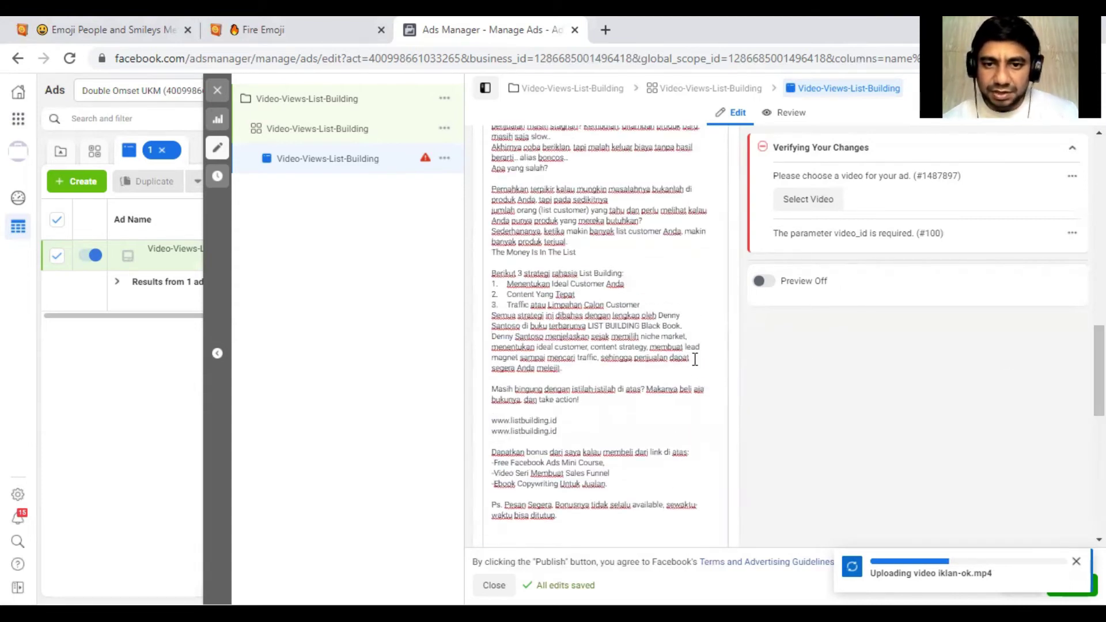
click(643, 305)
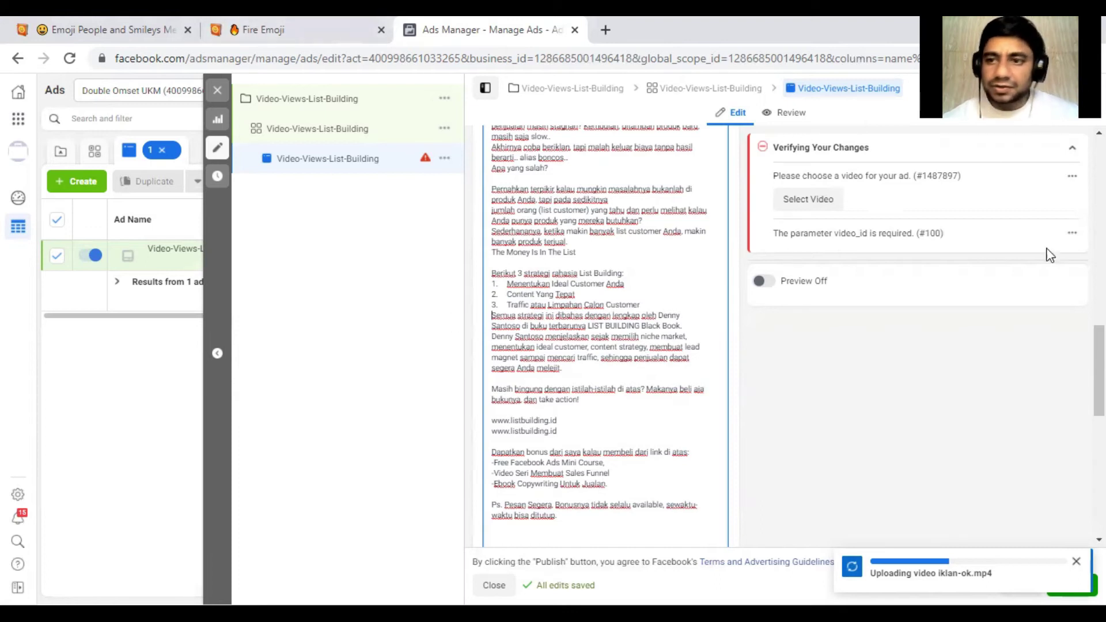
drag(1099, 368, 1100, 311)
click(583, 412)
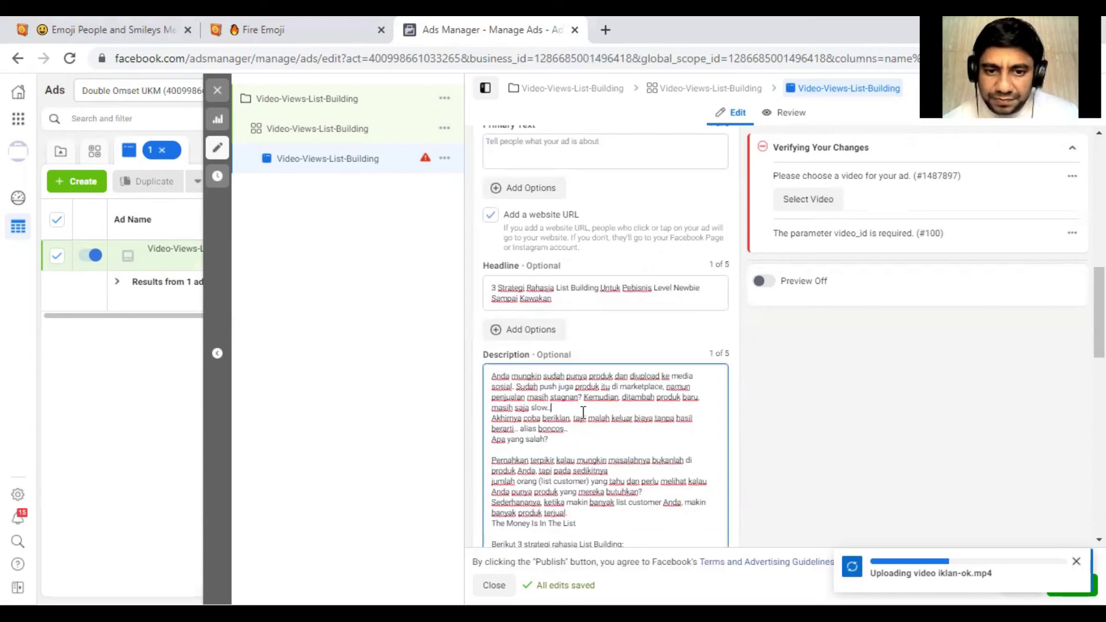
drag(1100, 311, 1100, 388)
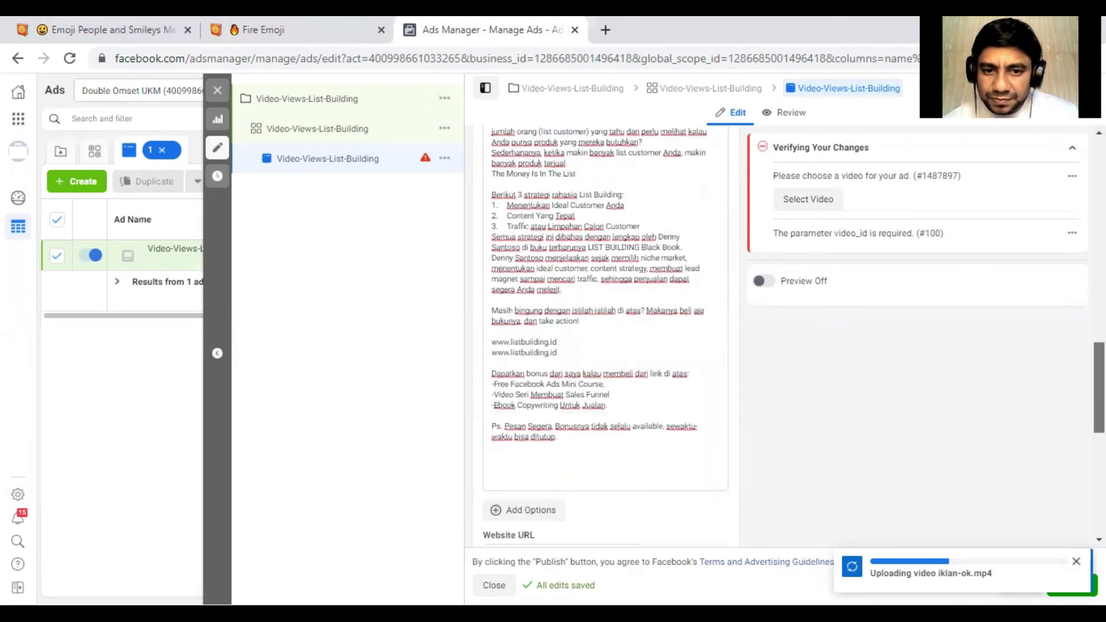
click(299, 24)
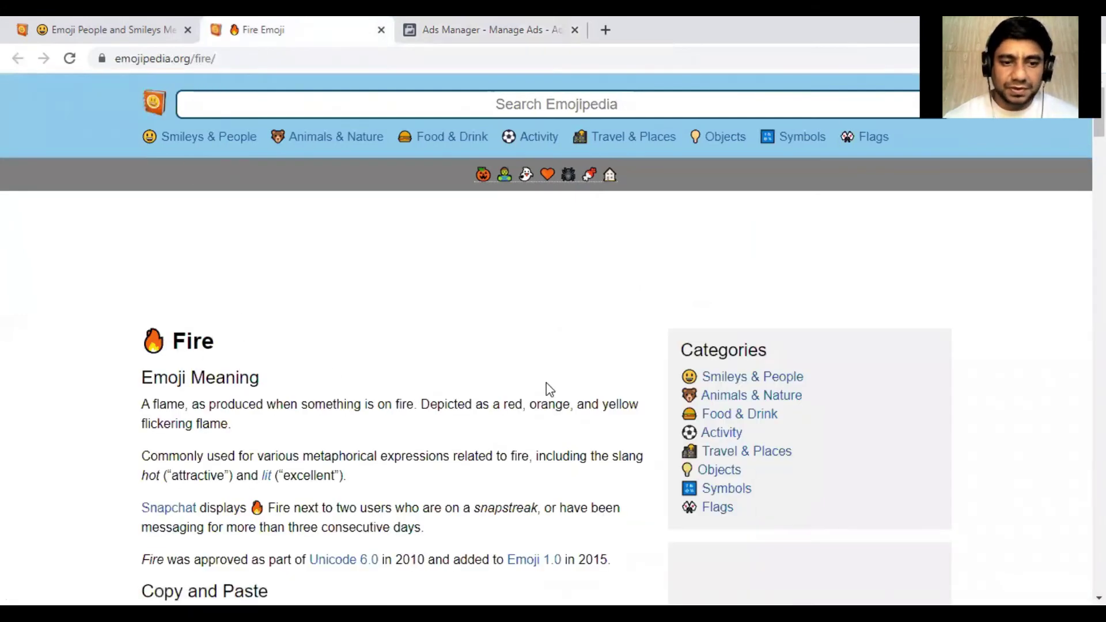
scroll(1100, 127, down, 8)
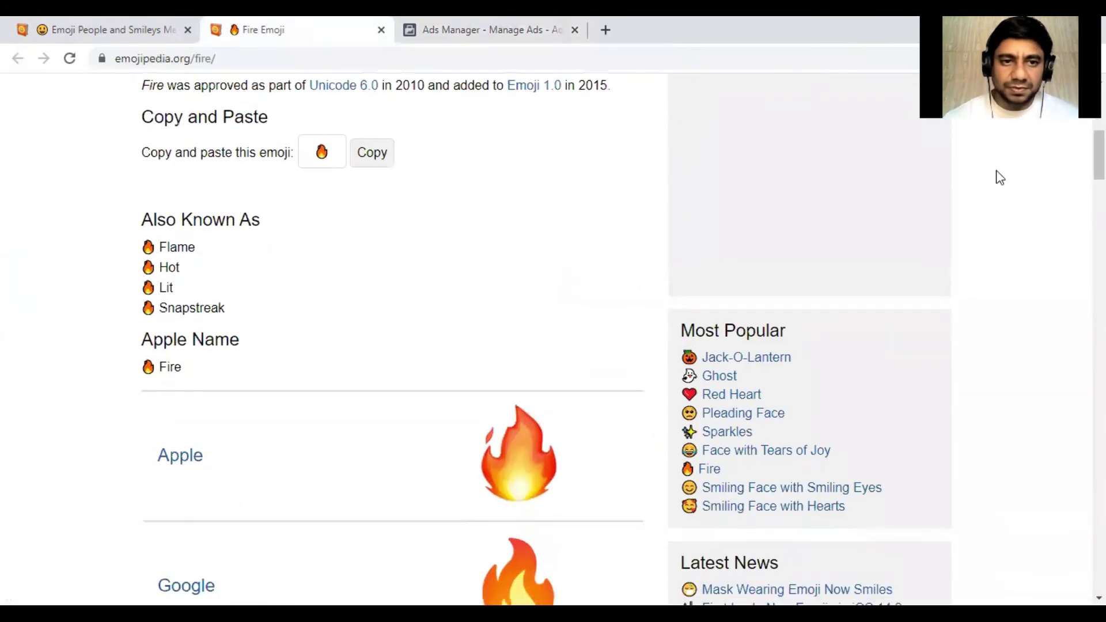
click(373, 155)
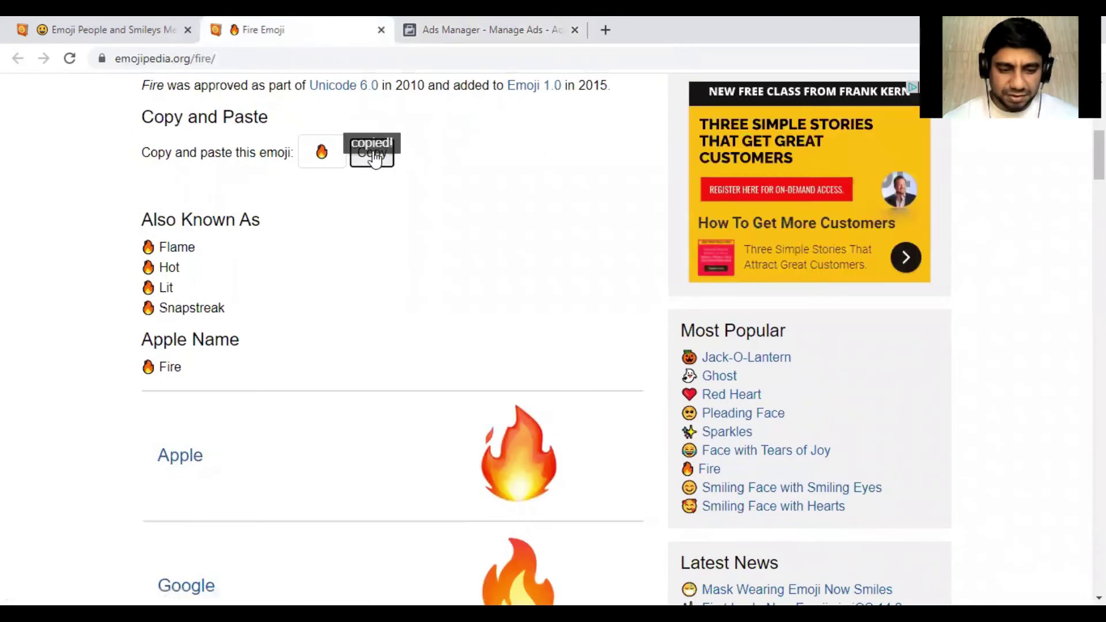
click(467, 28)
scroll(842, 309, up, 4)
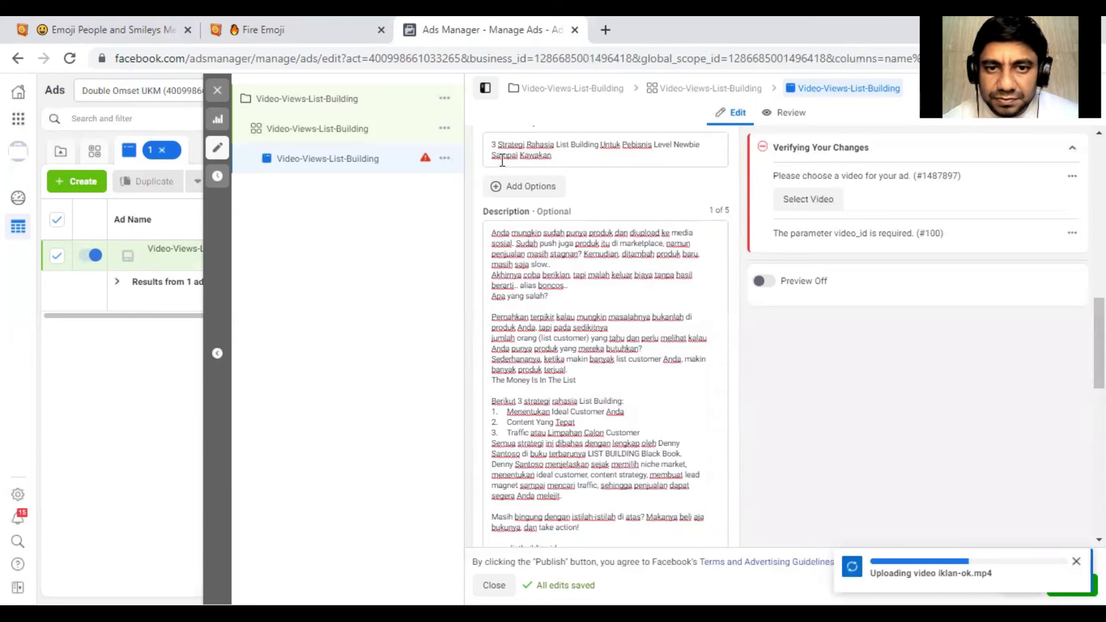
Step: Paste the copied fire emoji at the beginning and at the end of the ad's headline
click(494, 146)
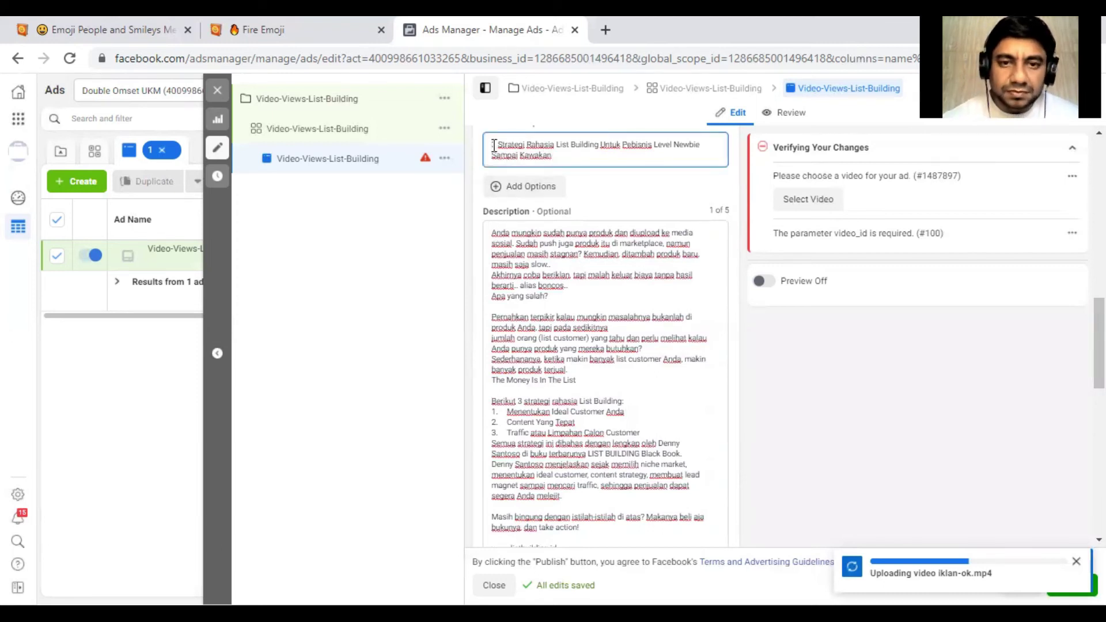
right_click(493, 146)
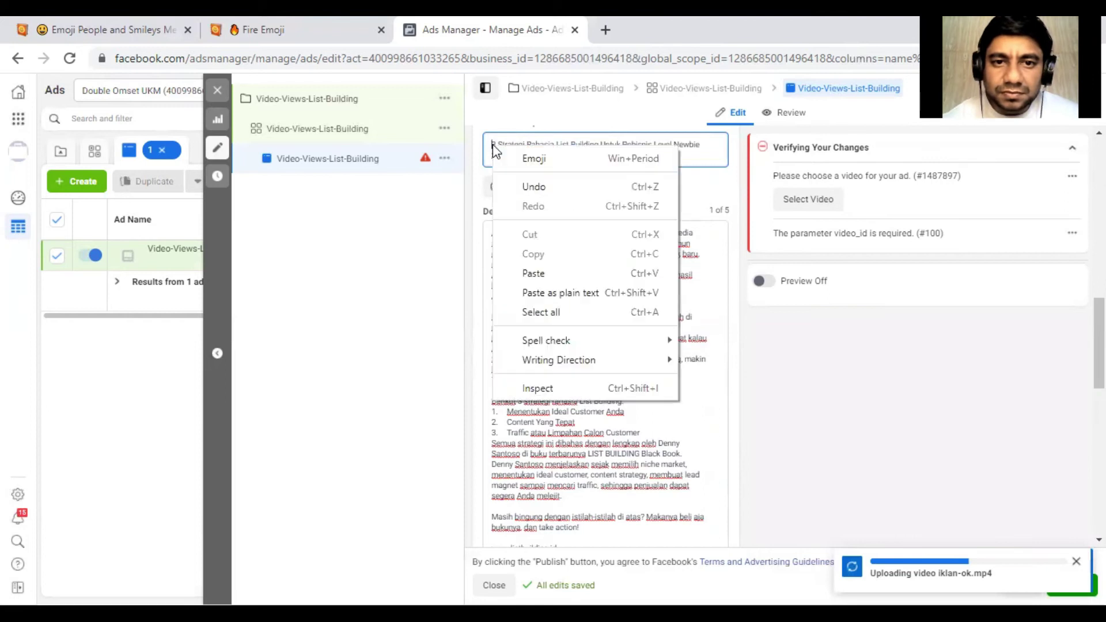
click(559, 282)
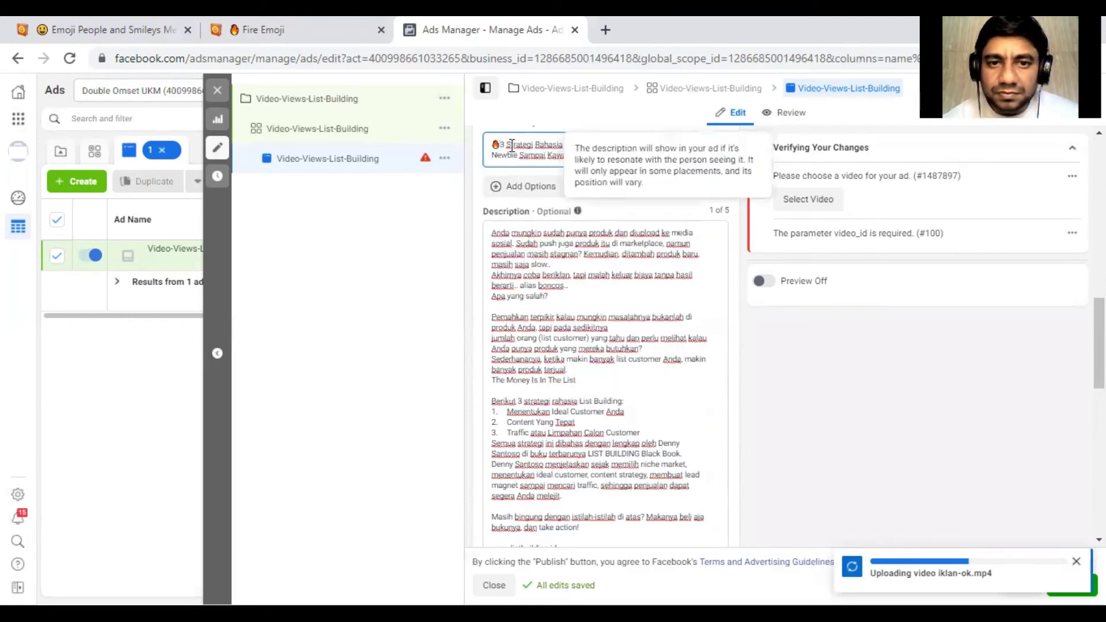
click(594, 156)
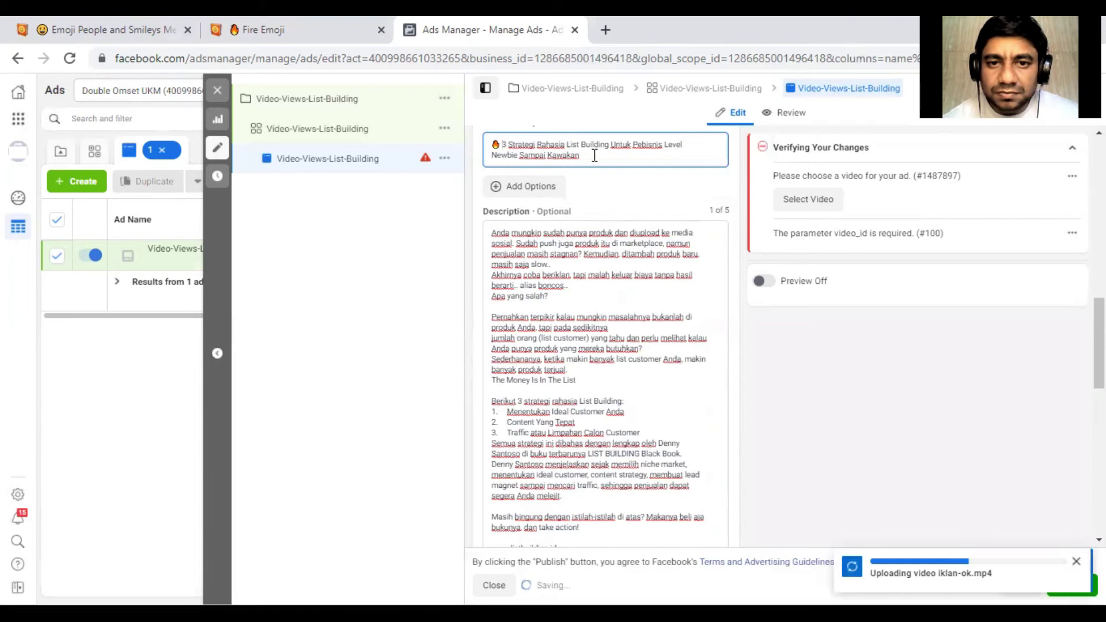
right_click(595, 155)
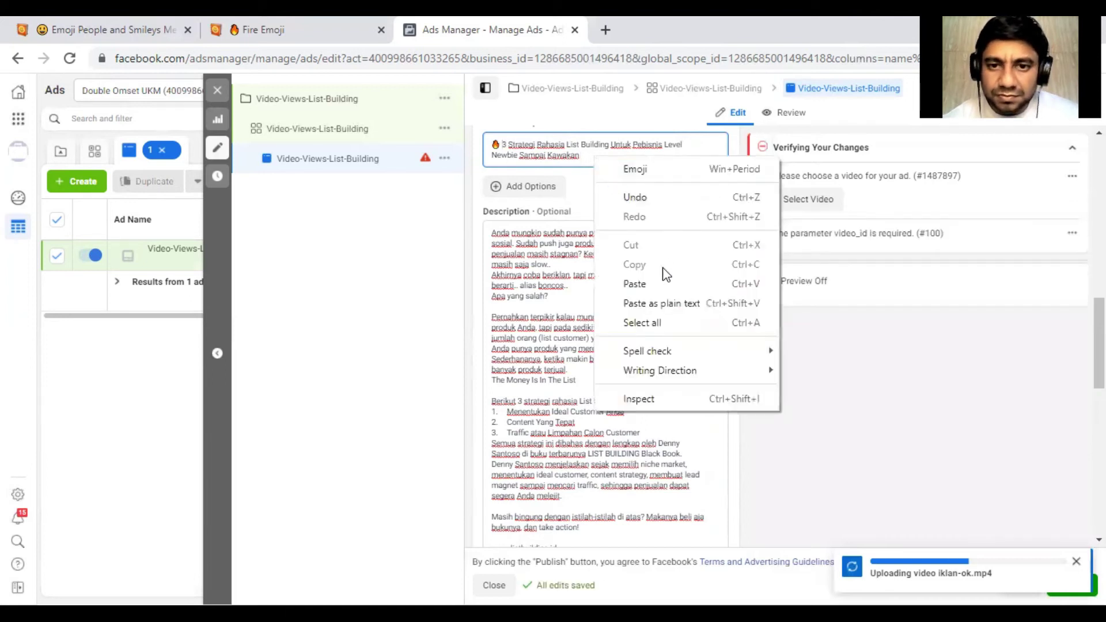
click(635, 284)
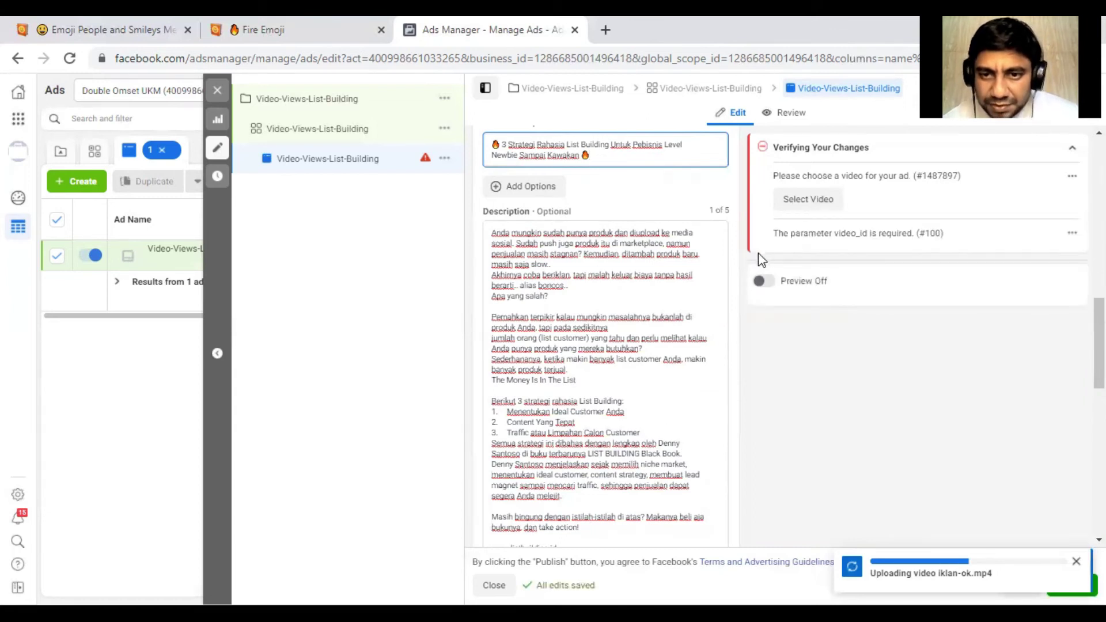
Step: Place the text cursor after "masih saja slow.." in the ad's description, and open the Pleading Face page on Emojipedia
scroll(605, 346, down, 4)
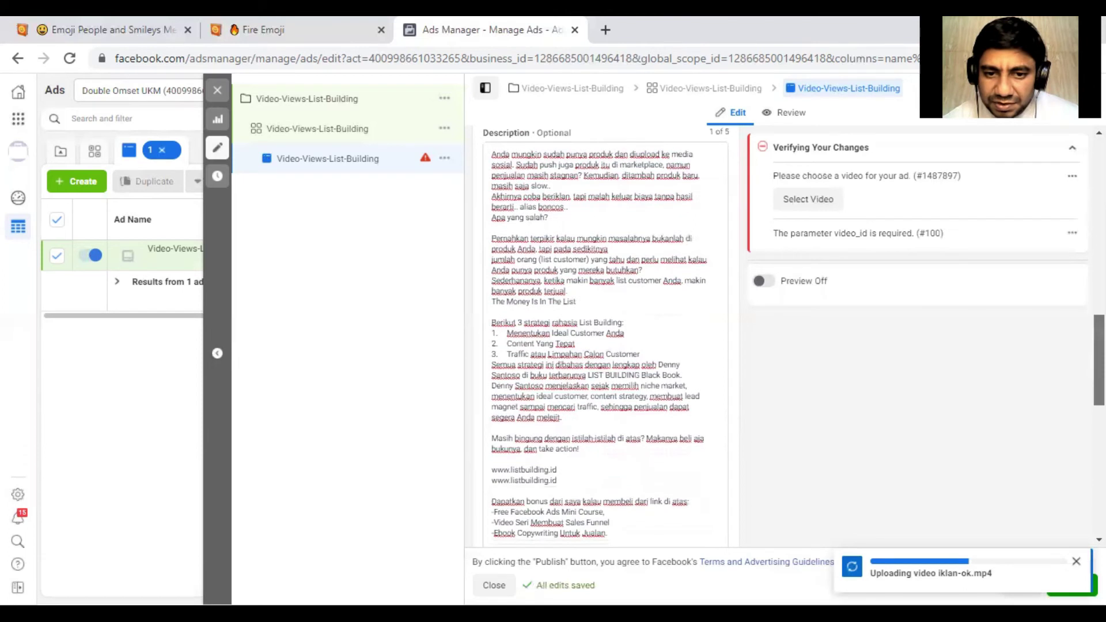
scroll(583, 236, up, 3)
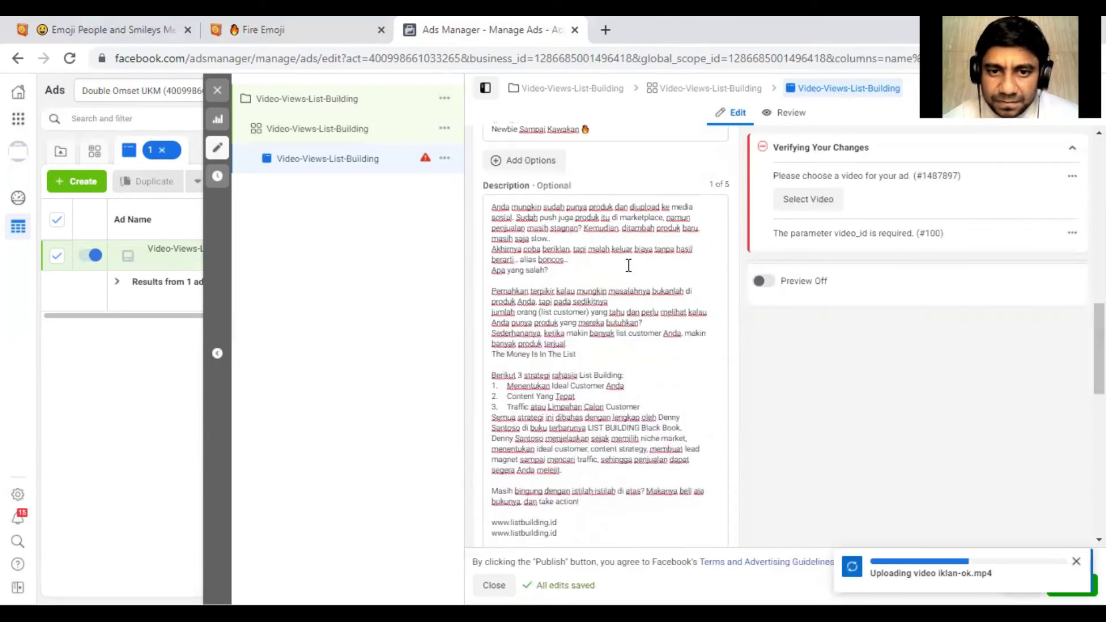
click(583, 237)
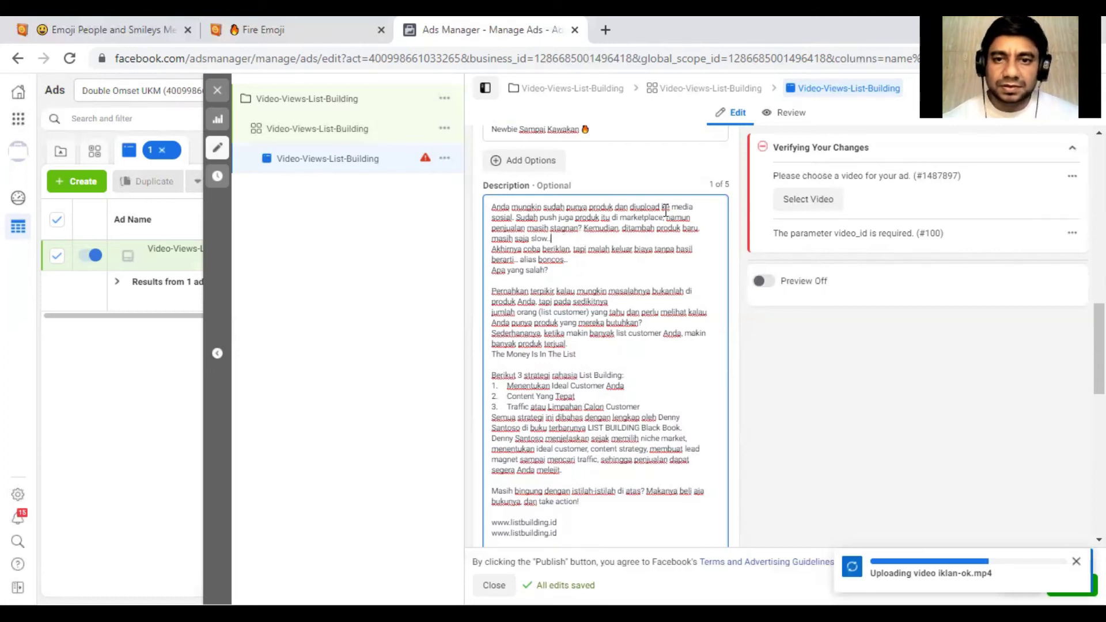
click(242, 23)
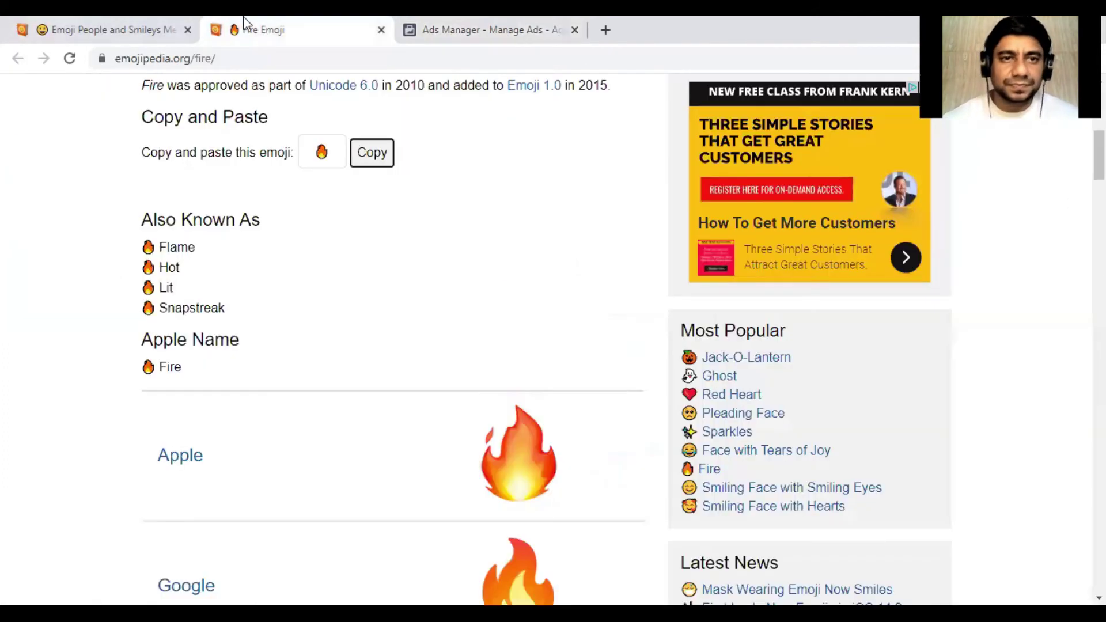
click(113, 24)
click(307, 19)
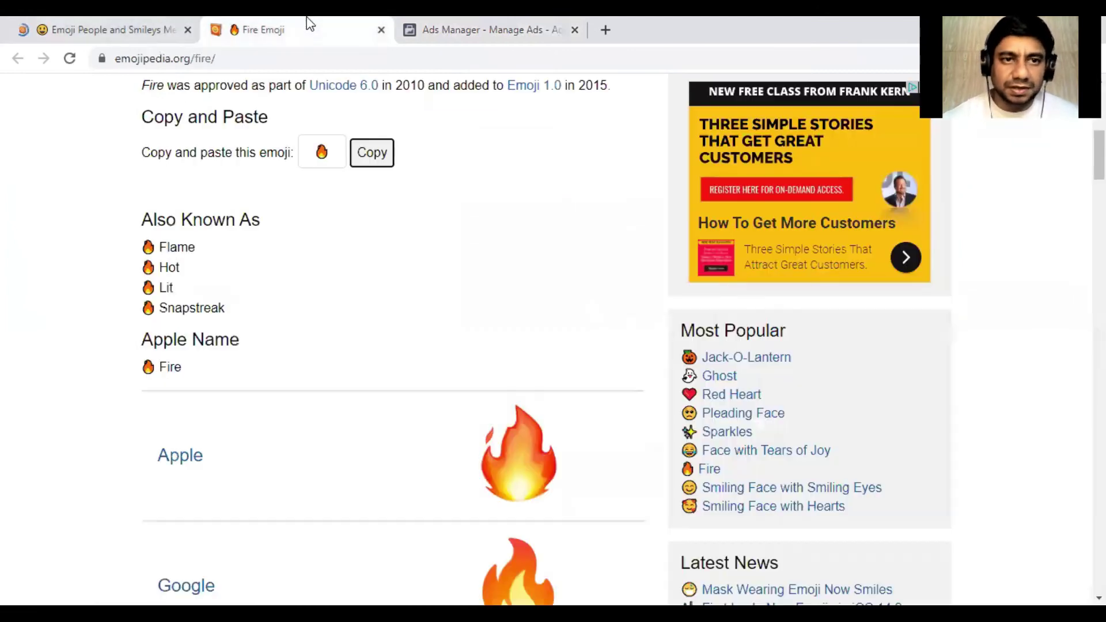
click(119, 23)
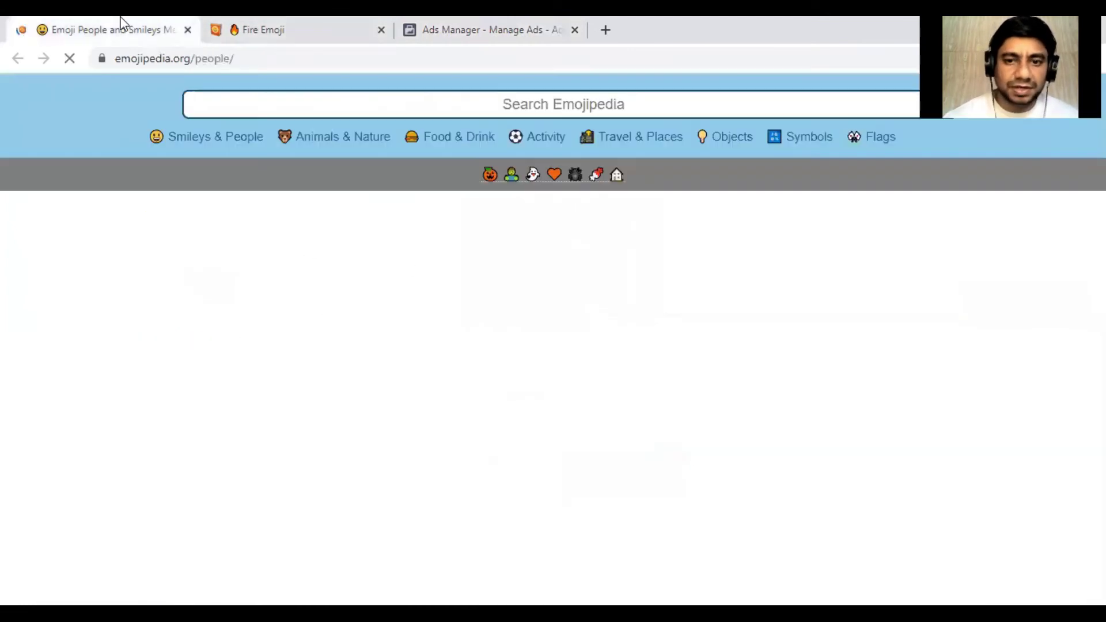
click(268, 26)
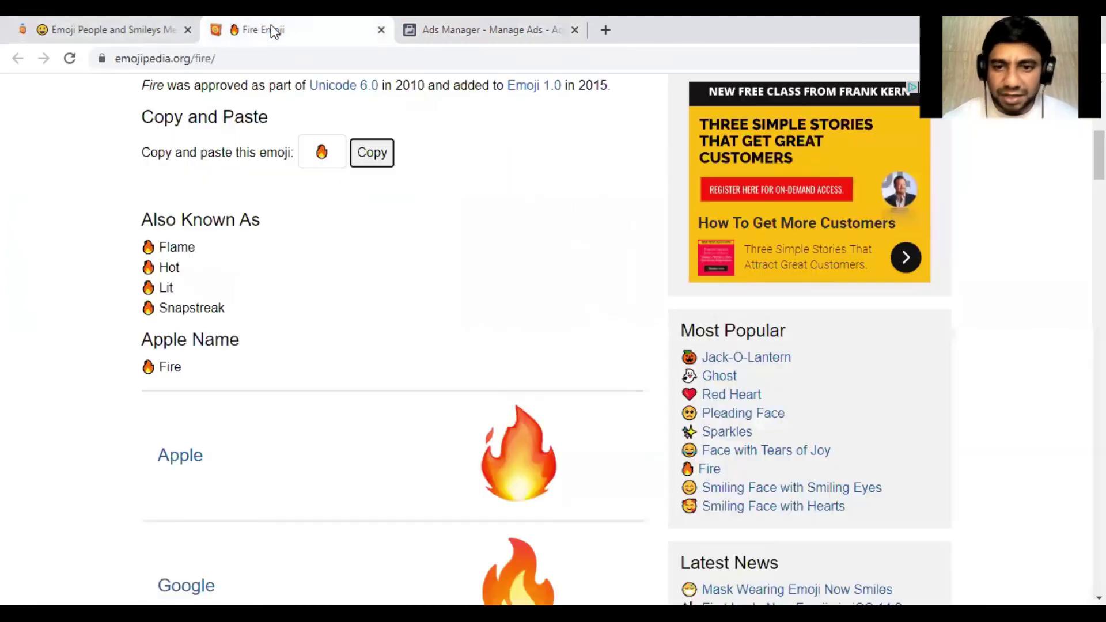
click(758, 414)
Step: Copy the pleading face emoji from Emojipedia and paste it after "masih saja slow.." in the ad's description in Ads Manager
click(486, 20)
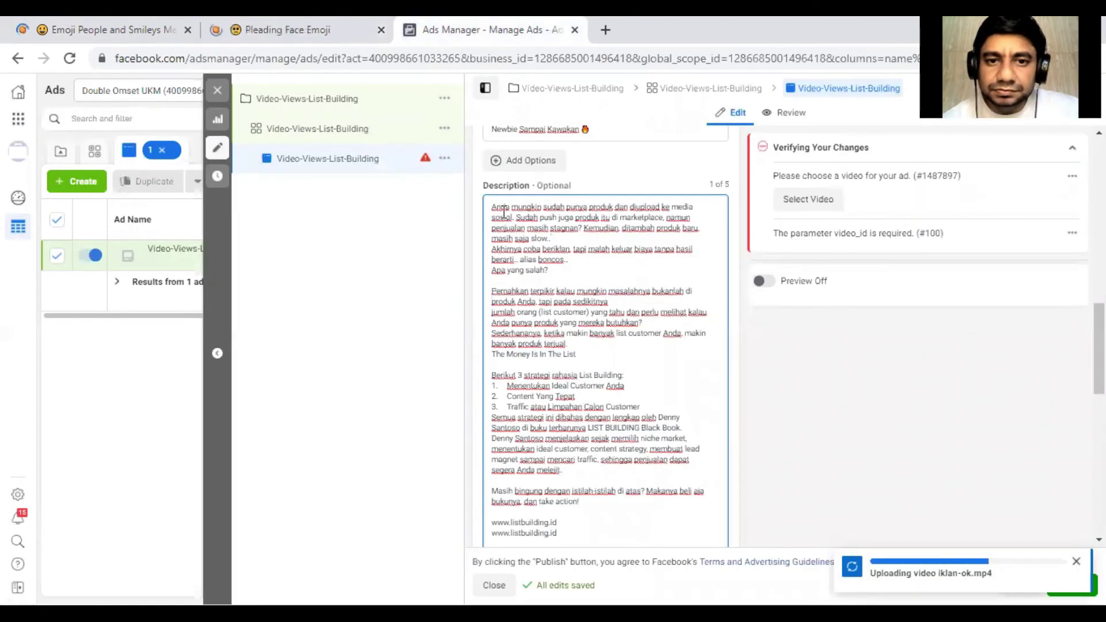
click(299, 24)
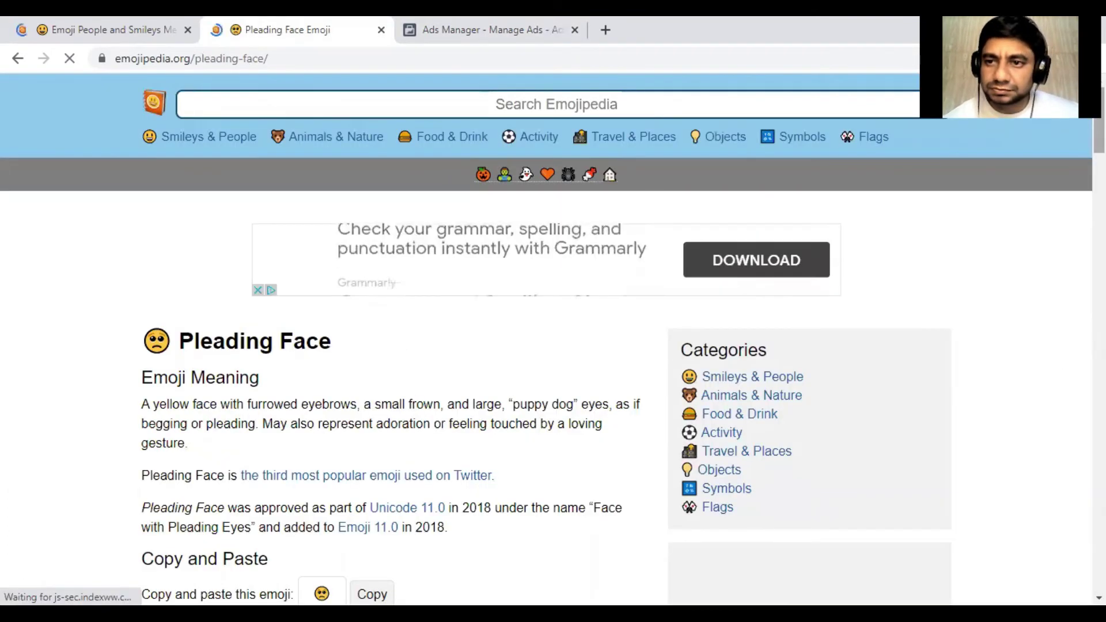
scroll(495, 120, down, 7)
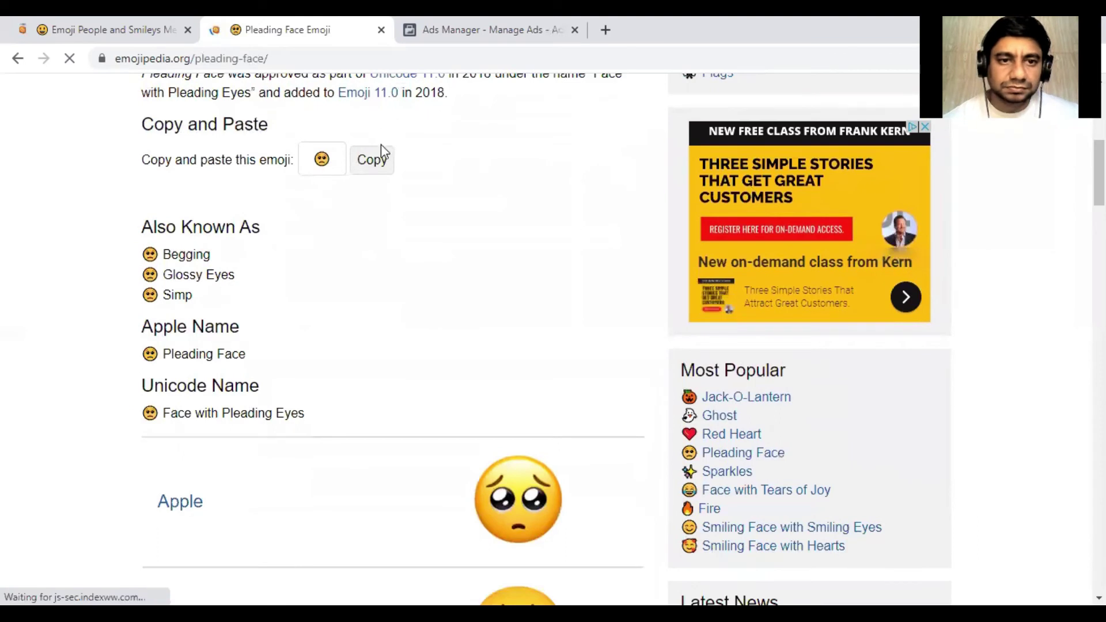
click(373, 163)
click(529, 23)
click(568, 244)
right_click(569, 245)
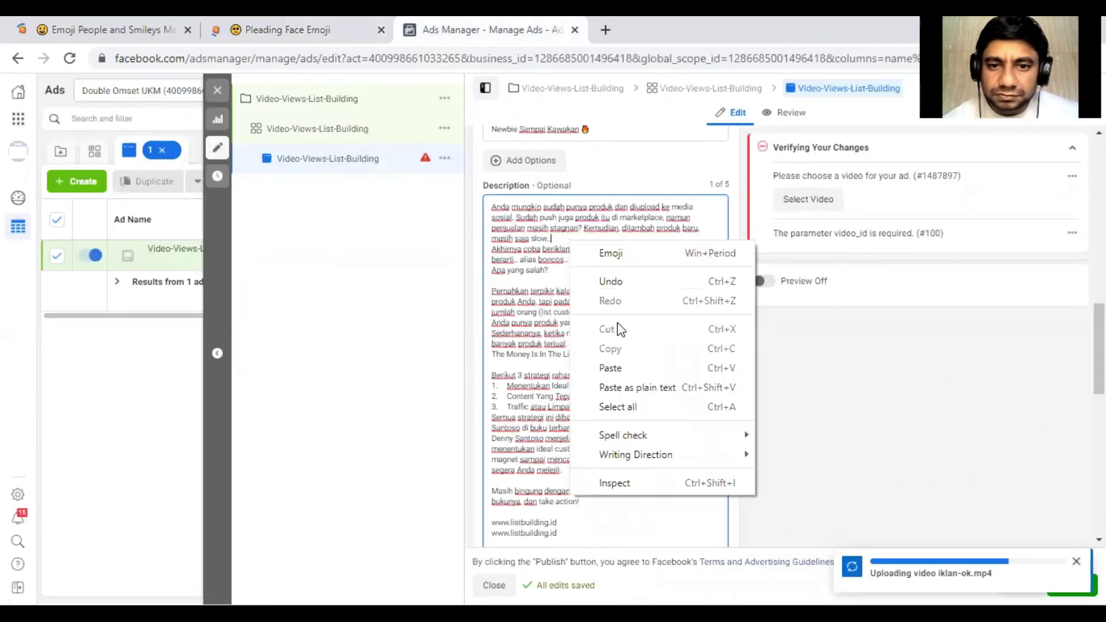
click(637, 368)
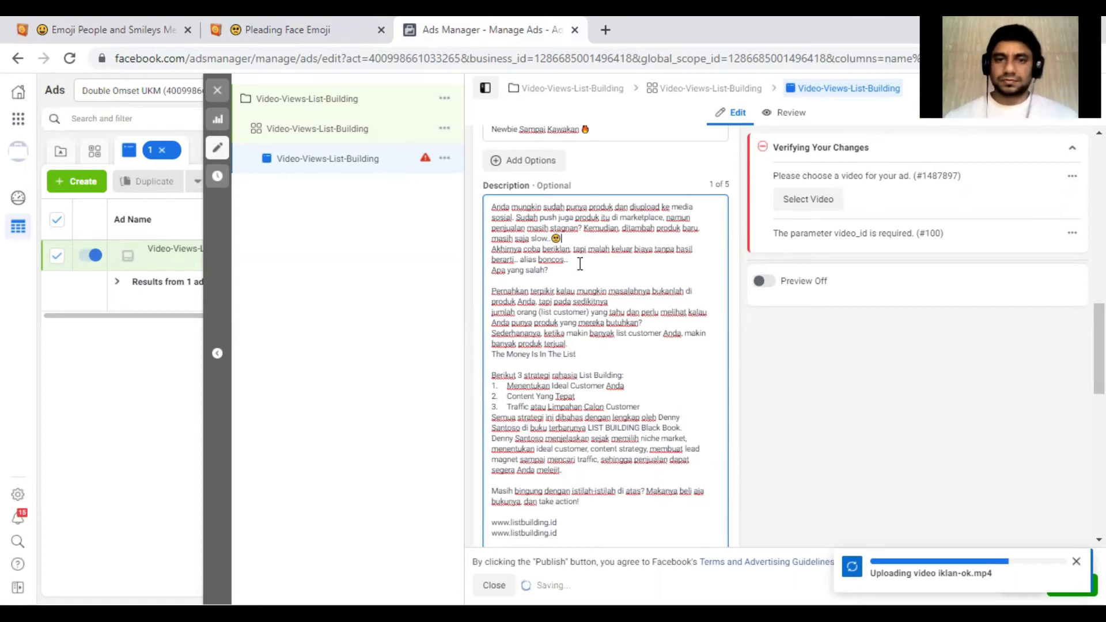
right_click(580, 260)
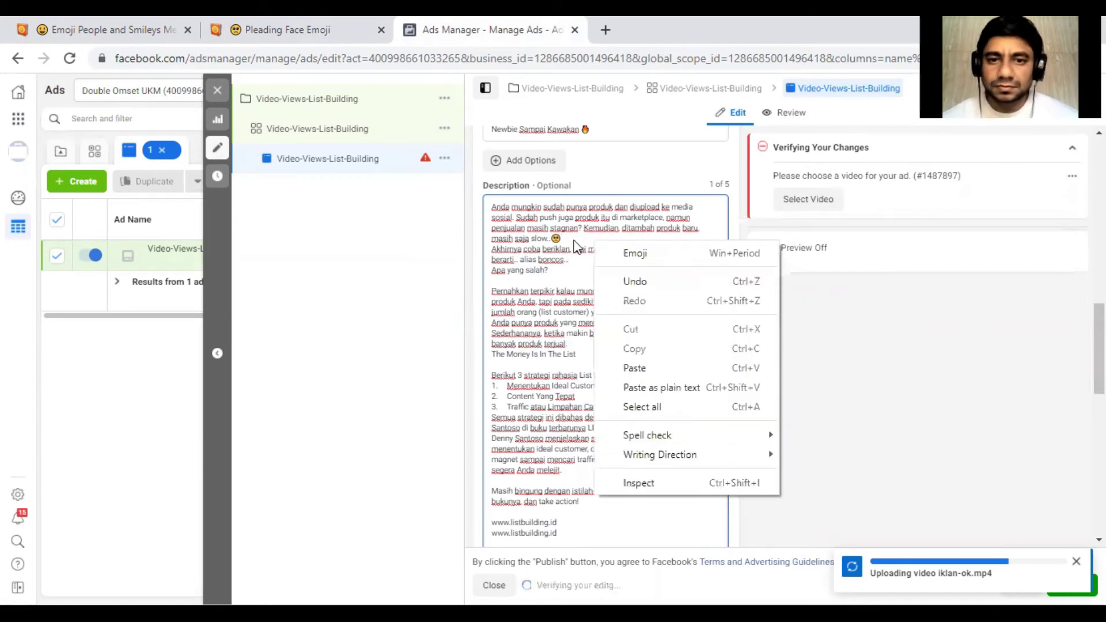
click(568, 238)
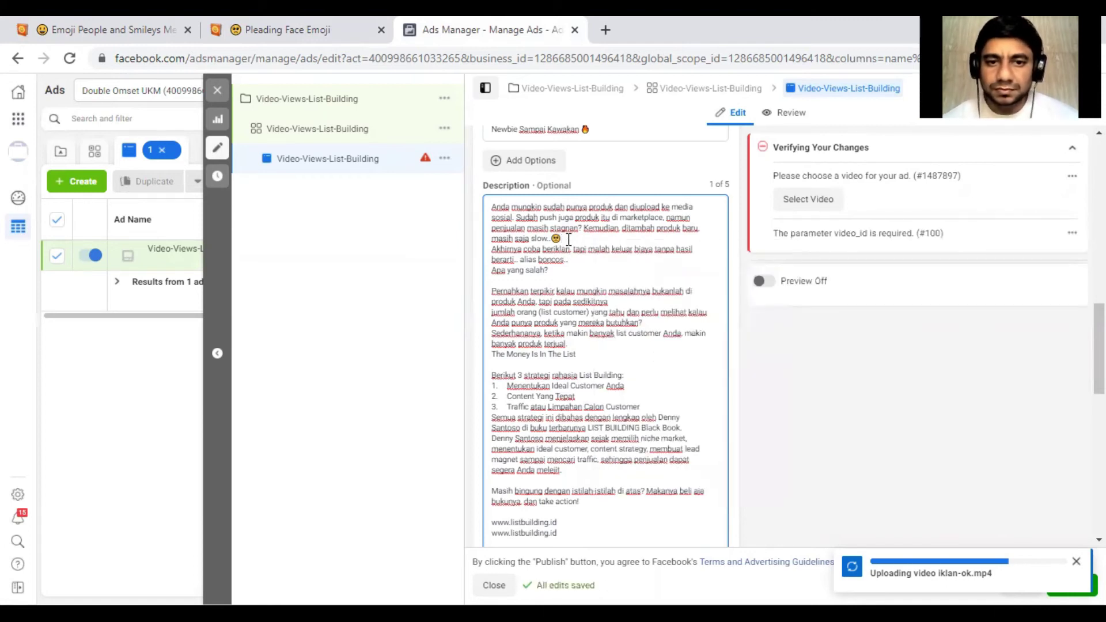
Step: Switch to Emojipedia's Smileys & People list and open the Money-Mouth Face page in a new tab
click(310, 26)
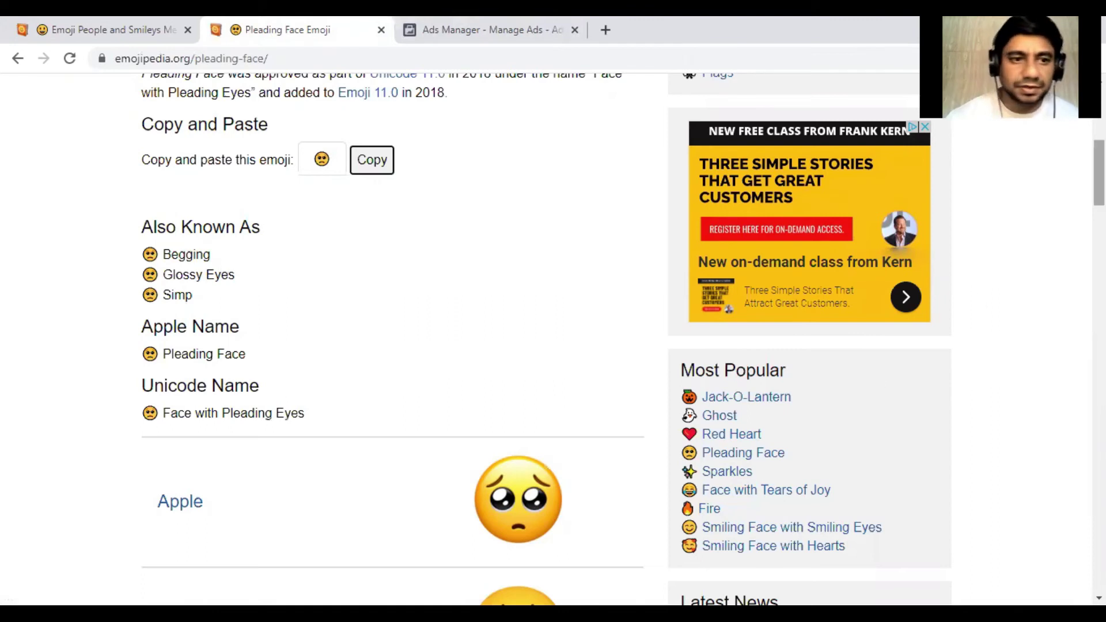
scroll(554, 340, up, 6)
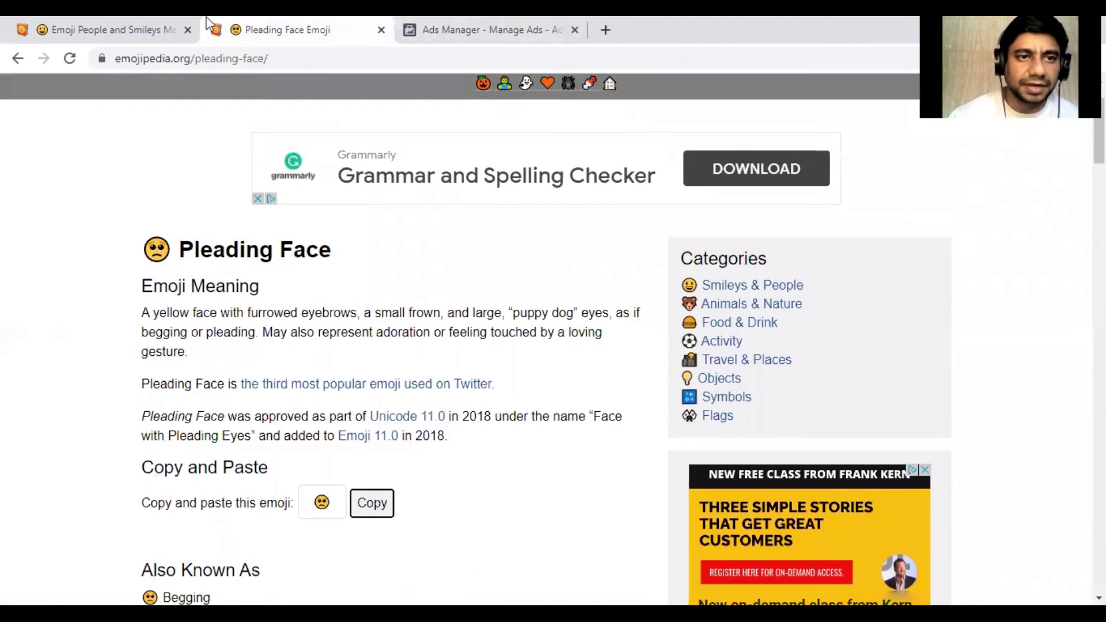
click(91, 17)
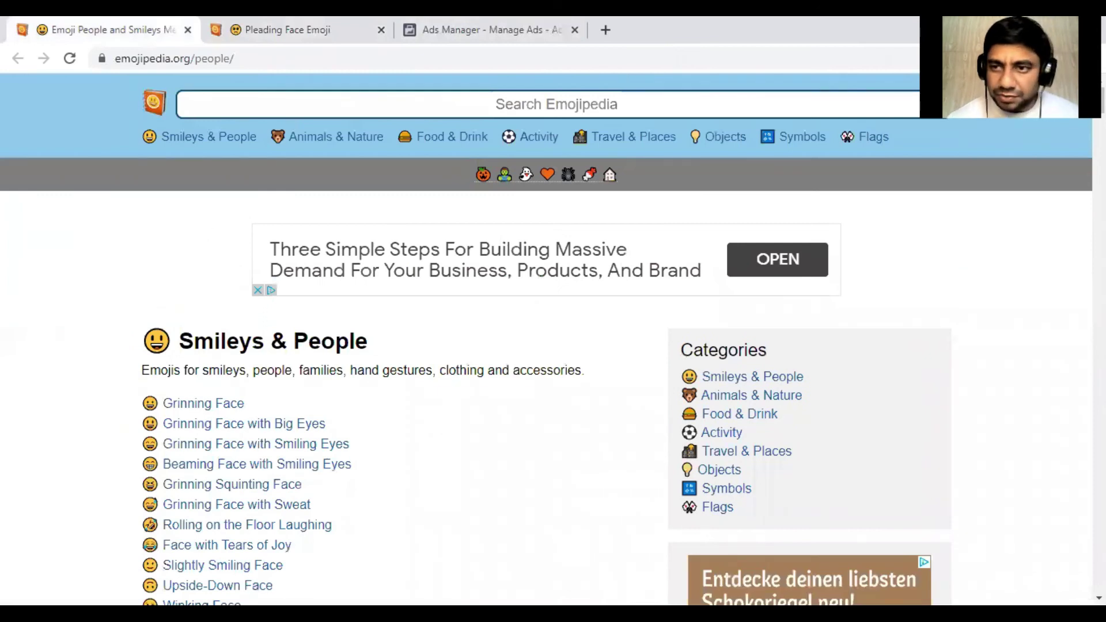
scroll(553, 340, down, 6)
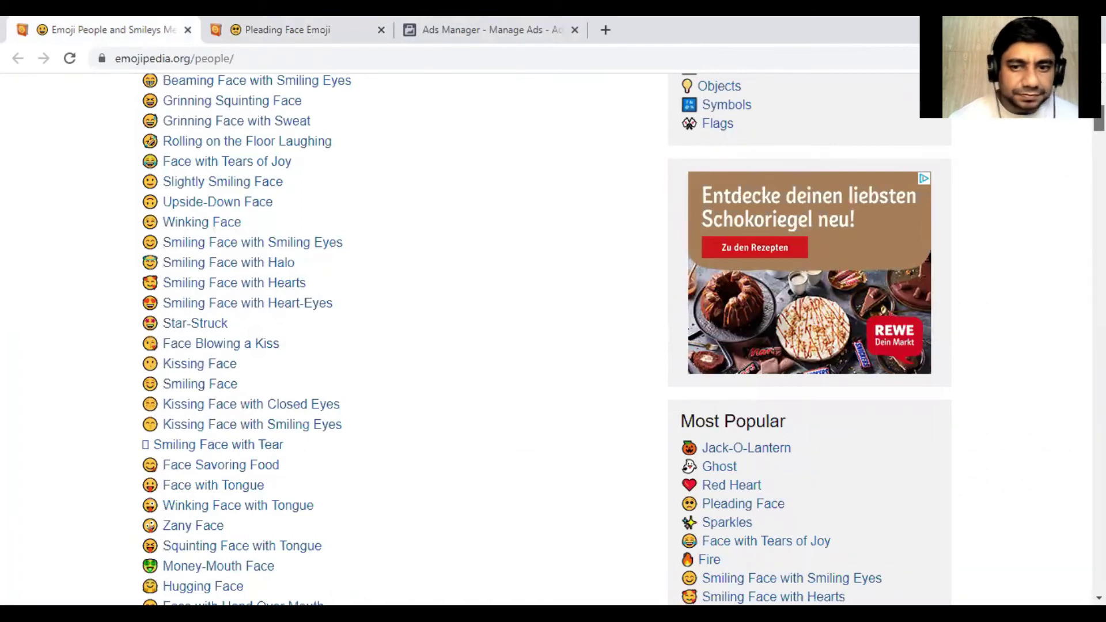
scroll(547, 340, down, 4)
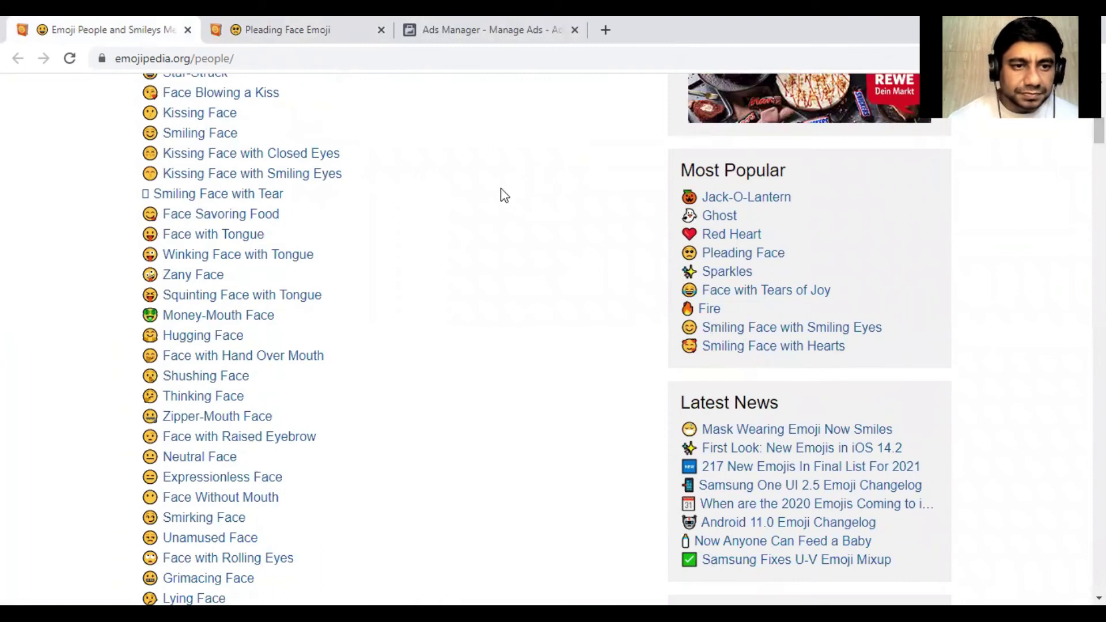
right_click(258, 317)
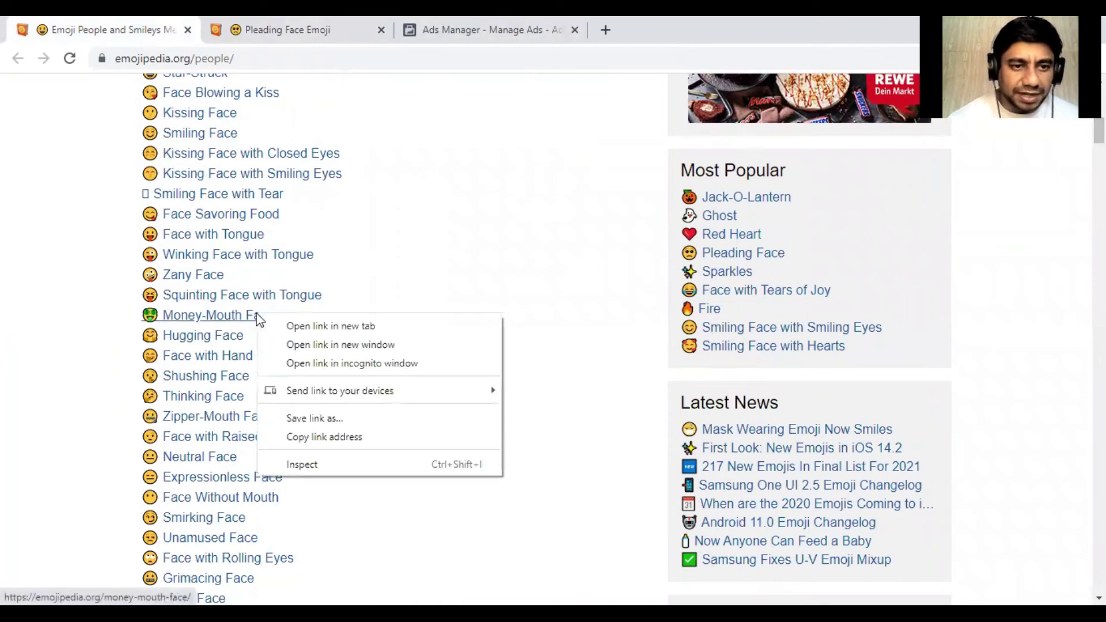
click(302, 326)
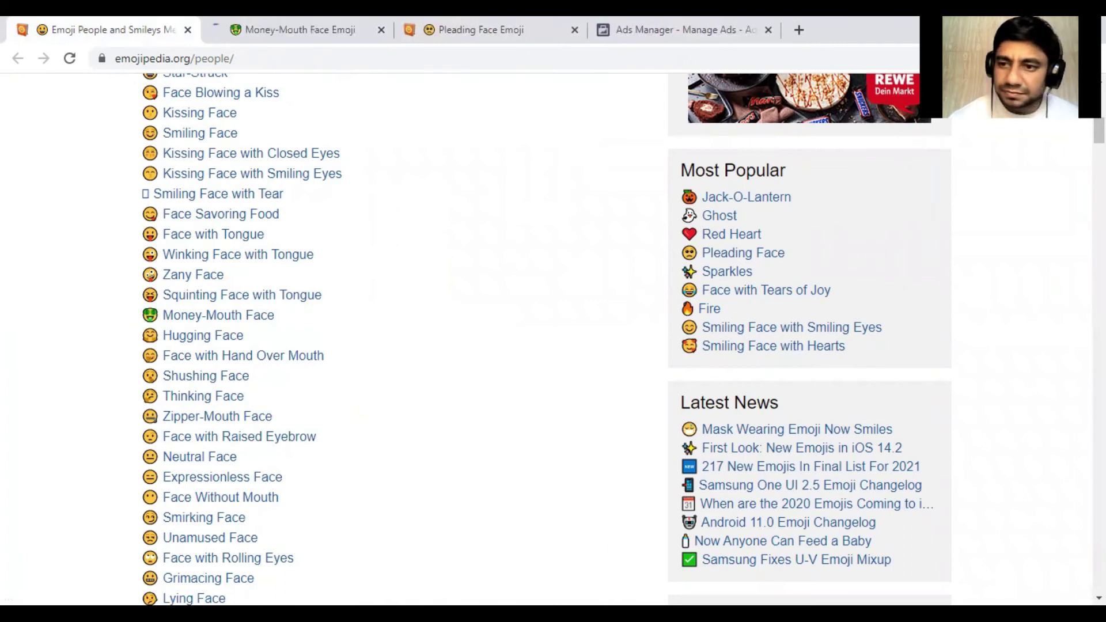
Step: Browse the rest of the Smileys & People list and open the Thinking Face page in a new tab
scroll(553, 340, down, 10)
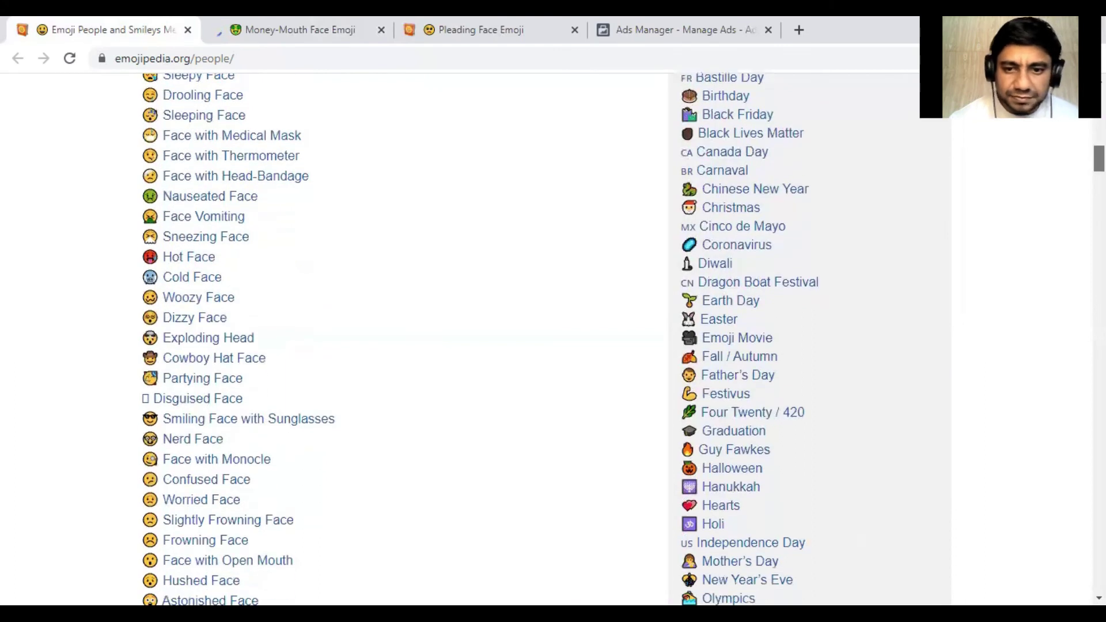
scroll(553, 340, down, 1)
scroll(553, 340, up, 3)
scroll(553, 340, down, 1)
scroll(553, 340, down, 6)
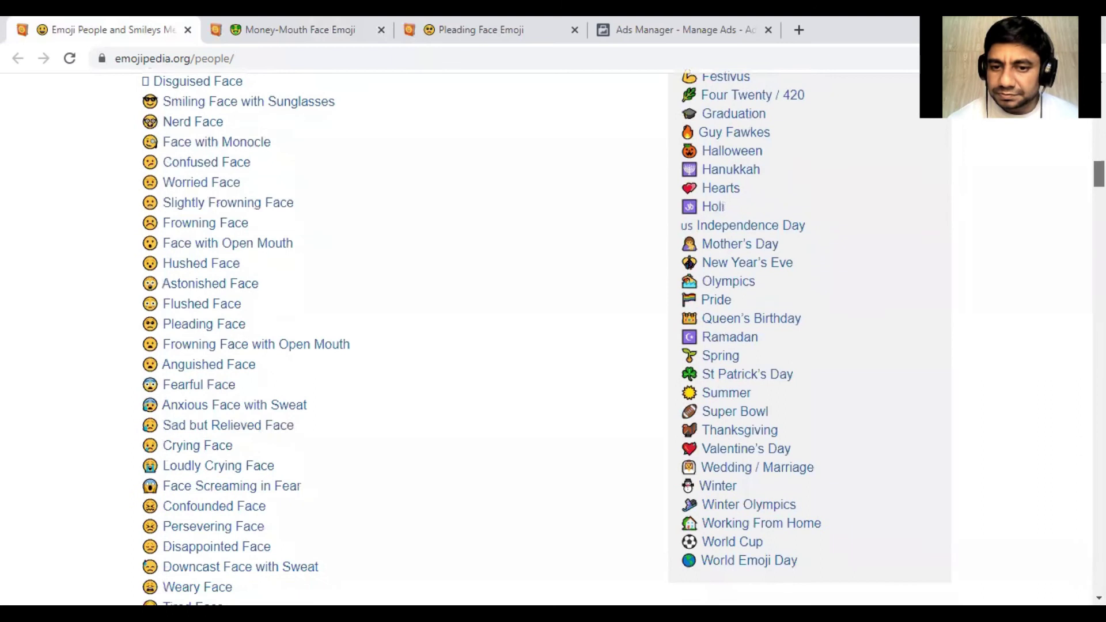
scroll(554, 340, up, 12)
scroll(553, 340, up, 5)
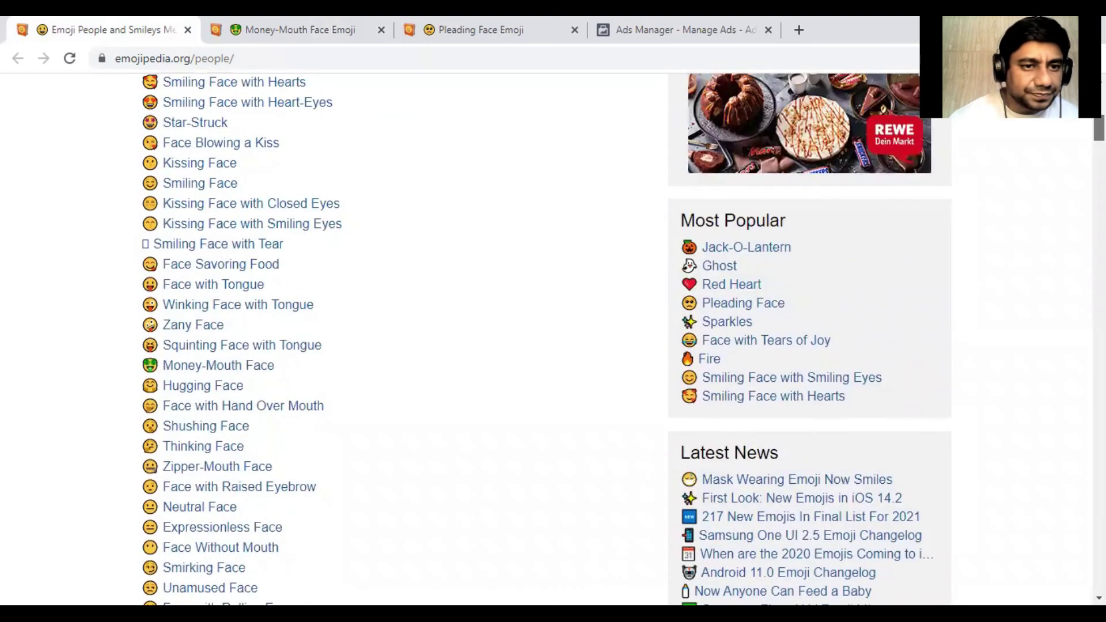
scroll(553, 340, up, 2)
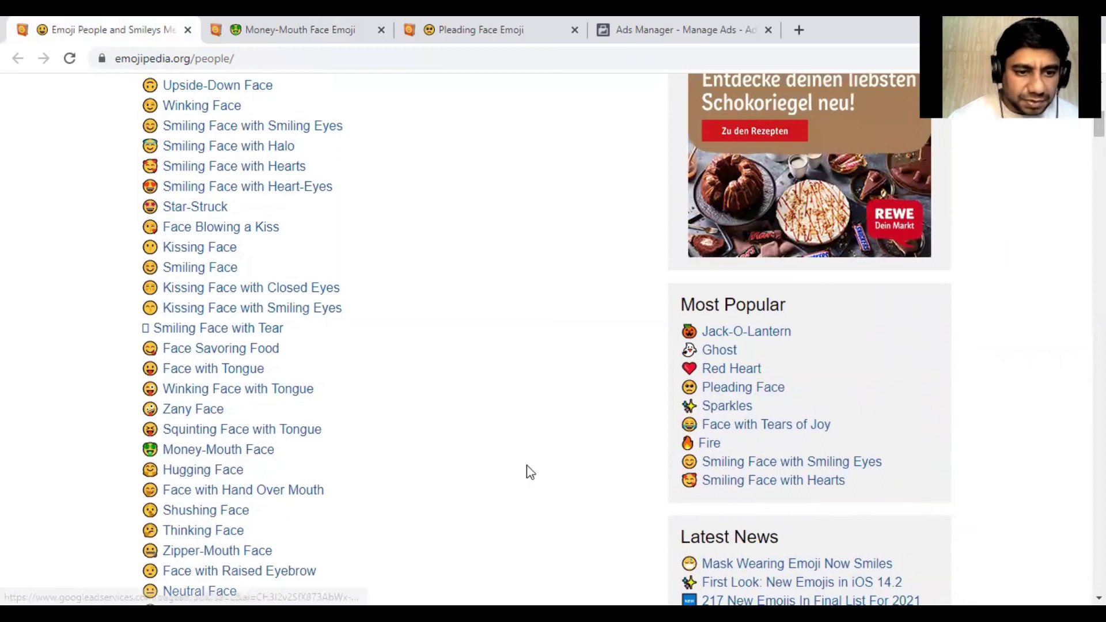
right_click(215, 532)
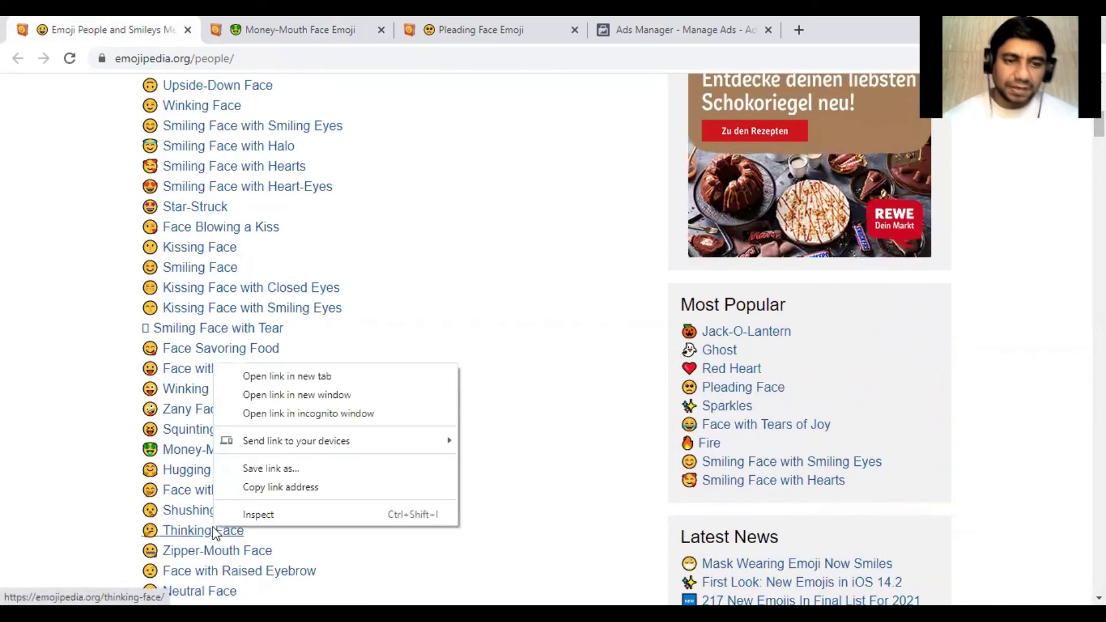
click(292, 377)
Step: Copy the money-mouth face emoji from its Emojipedia page
click(266, 19)
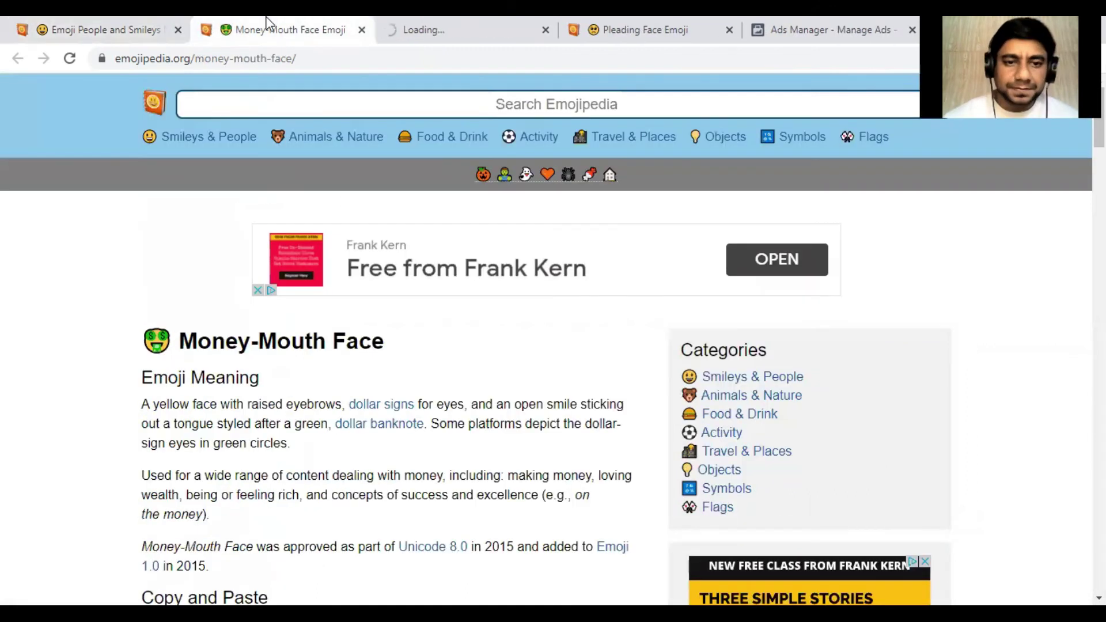
scroll(437, 79, down, 8)
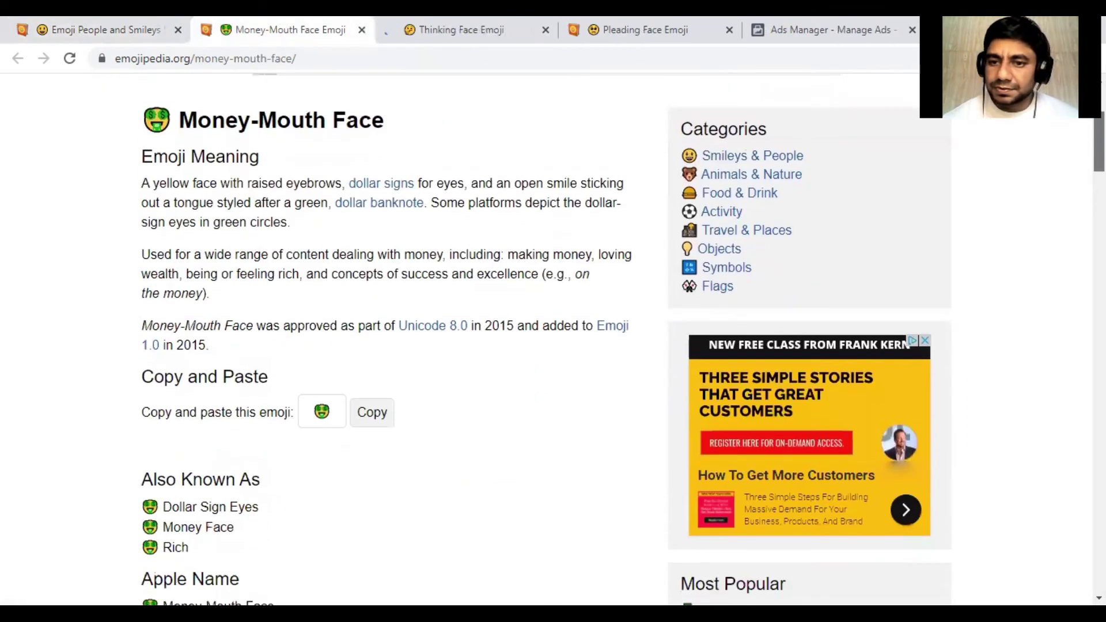
click(383, 148)
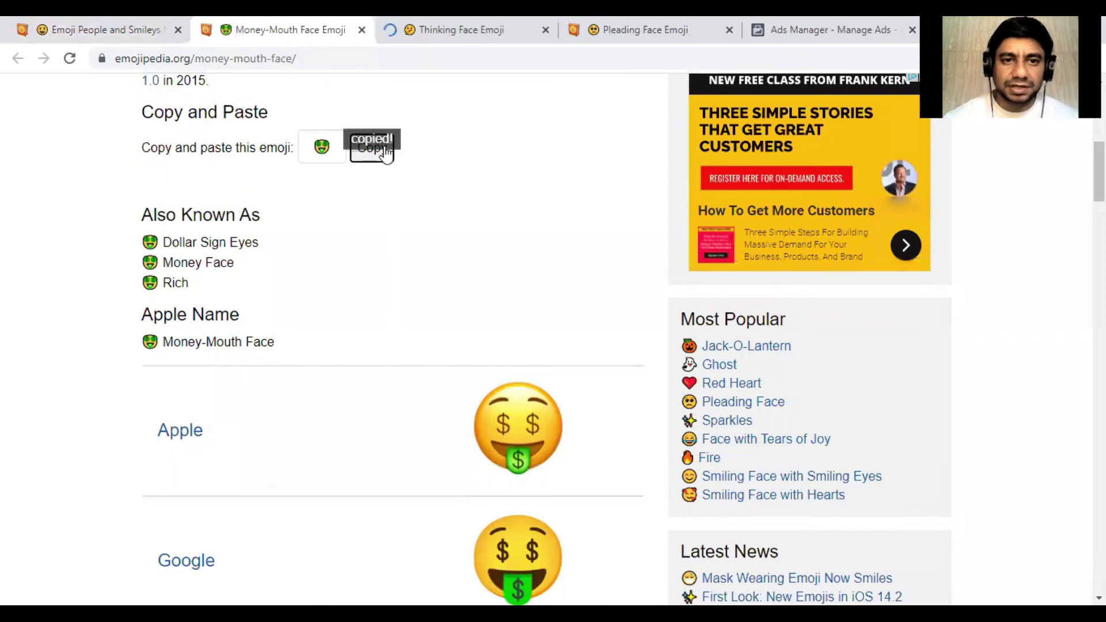
Step: Switch to Ads Manager and place the cursor after "The Money Is In The List" in the ad's description
click(601, 23)
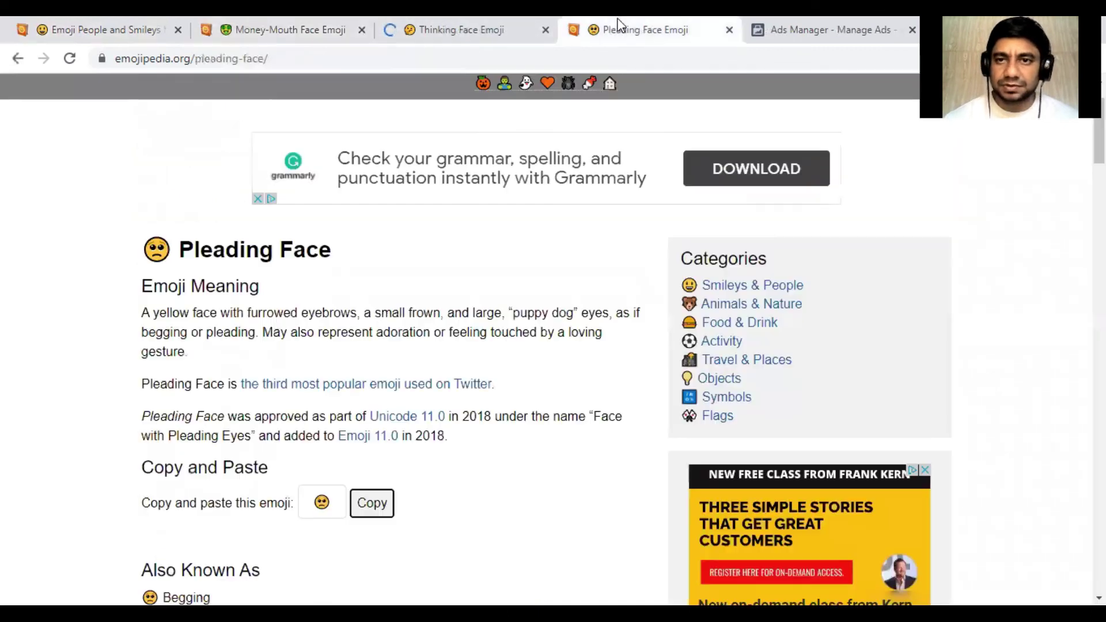
click(804, 18)
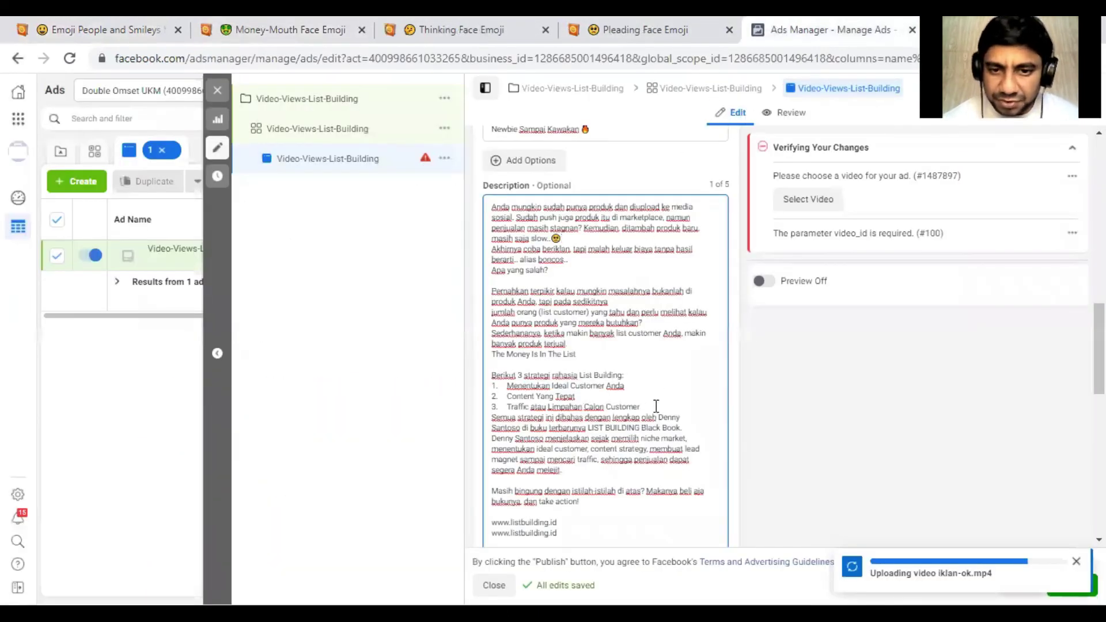
click(591, 356)
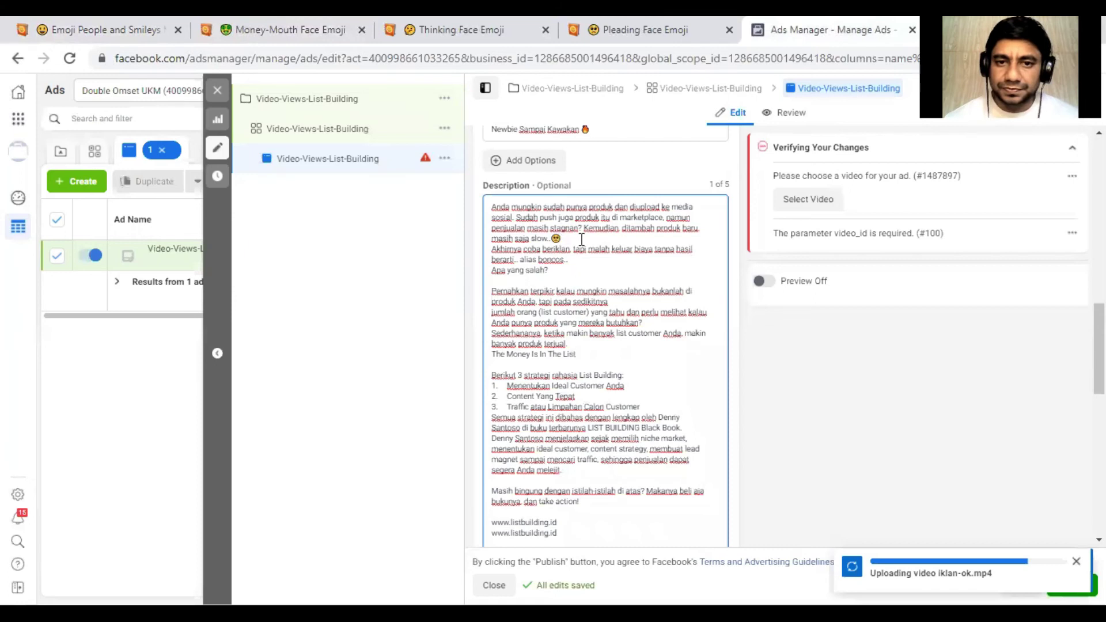
click(580, 269)
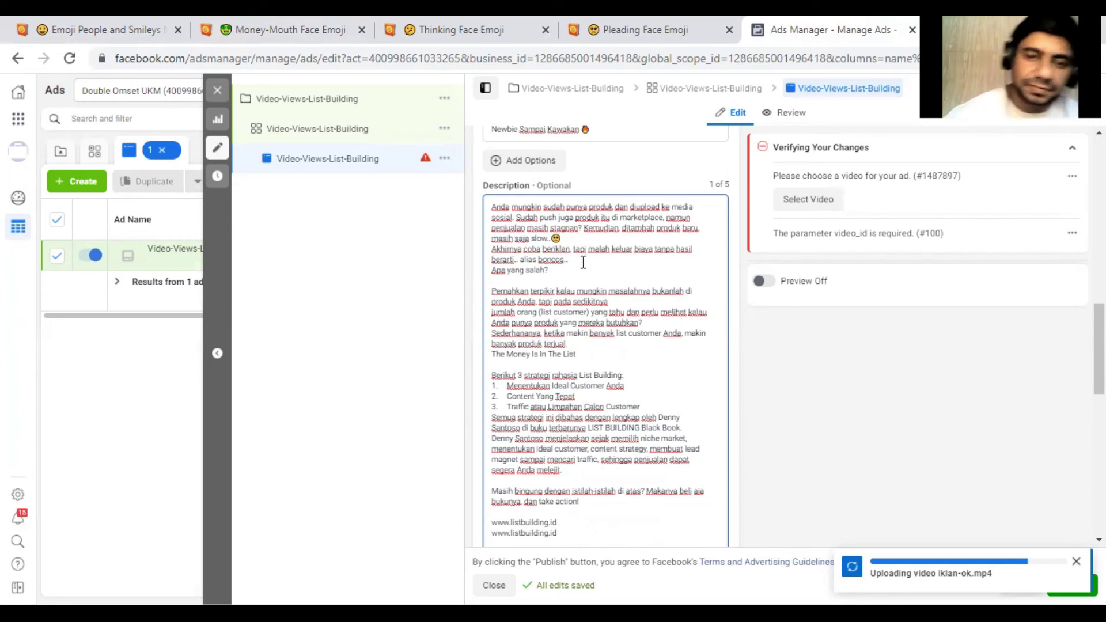
right_click(588, 260)
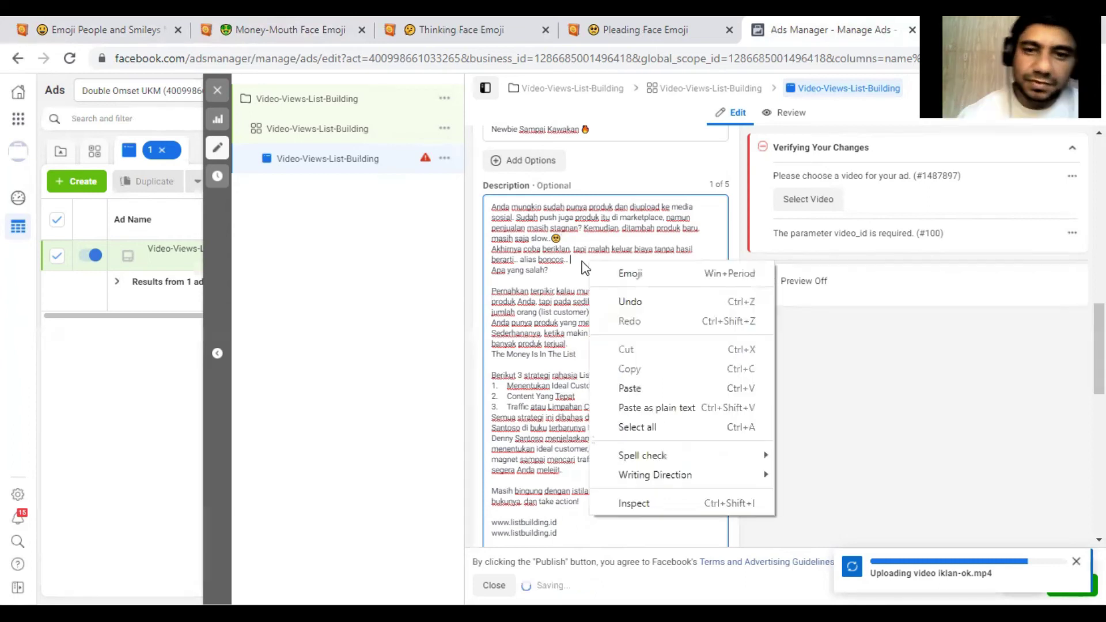
click(629, 388)
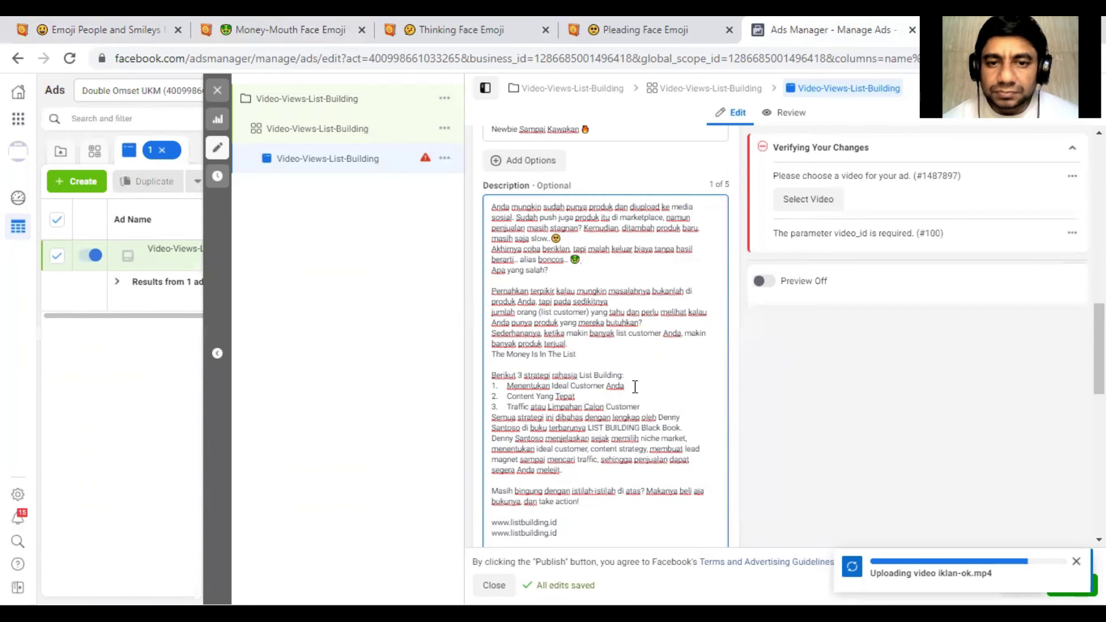
key(BackSpace)
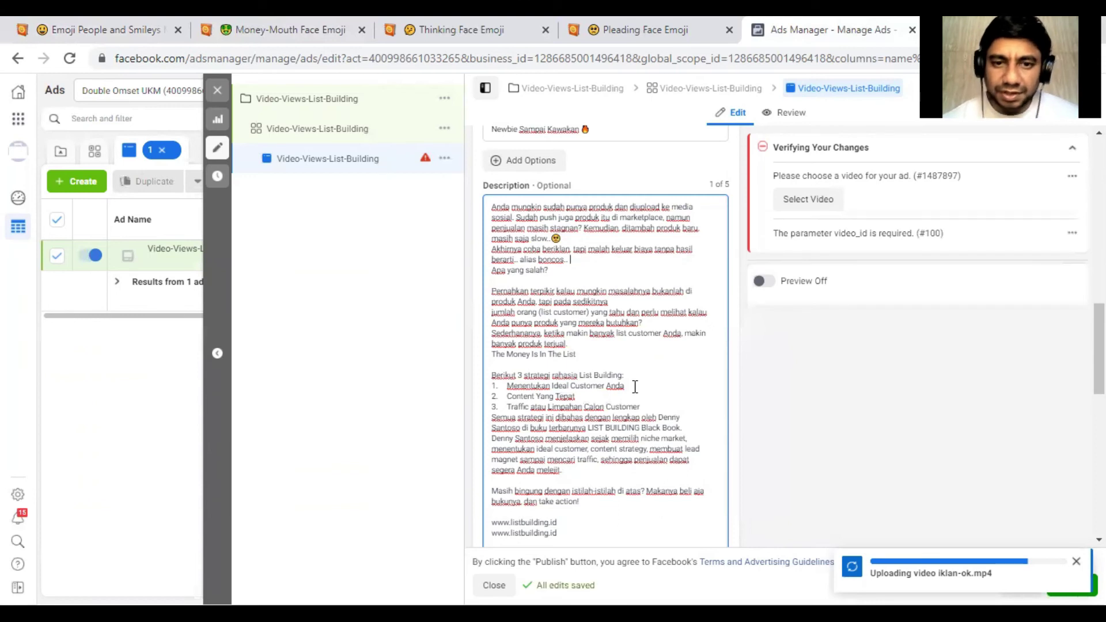
Step: Paste the copied money-mouth face emoji twice after "The Money Is In The List" in the ad's description
right_click(582, 357)
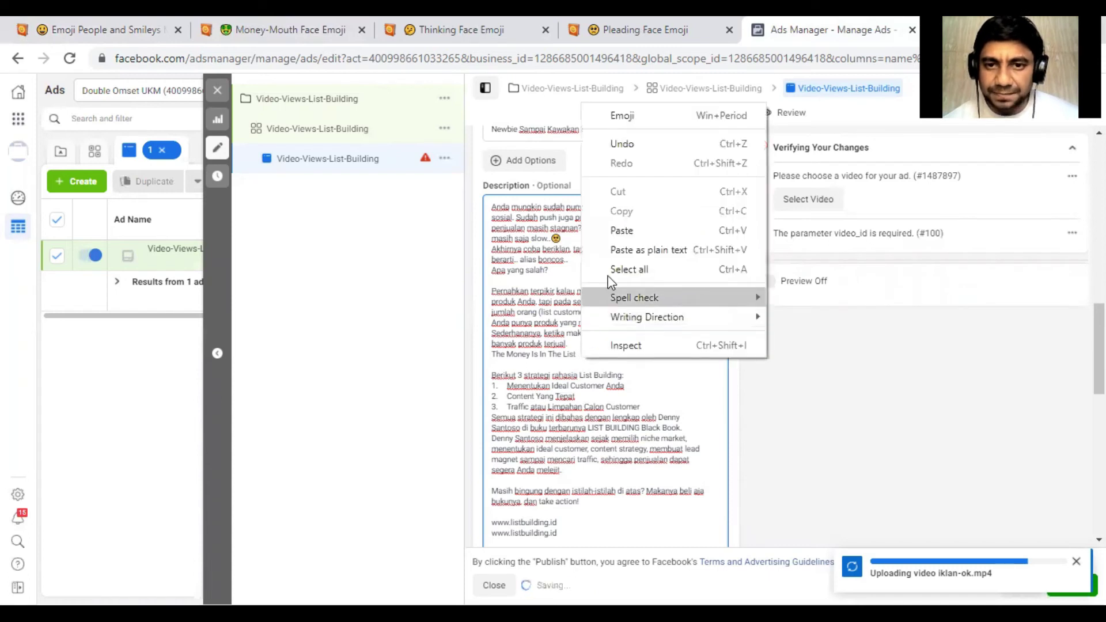
click(622, 230)
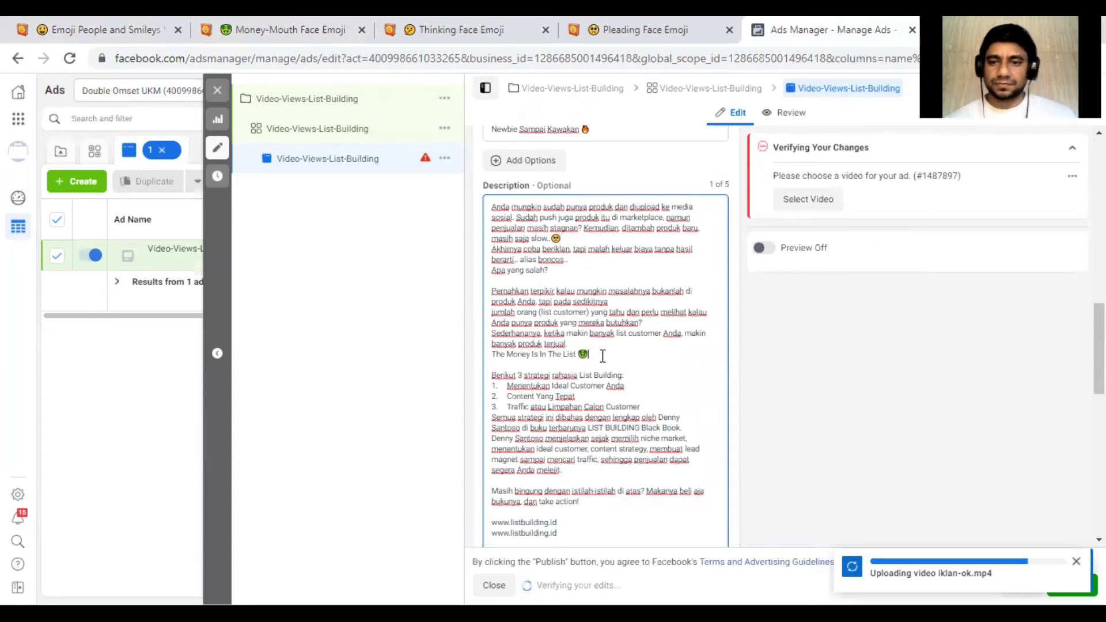
right_click(598, 354)
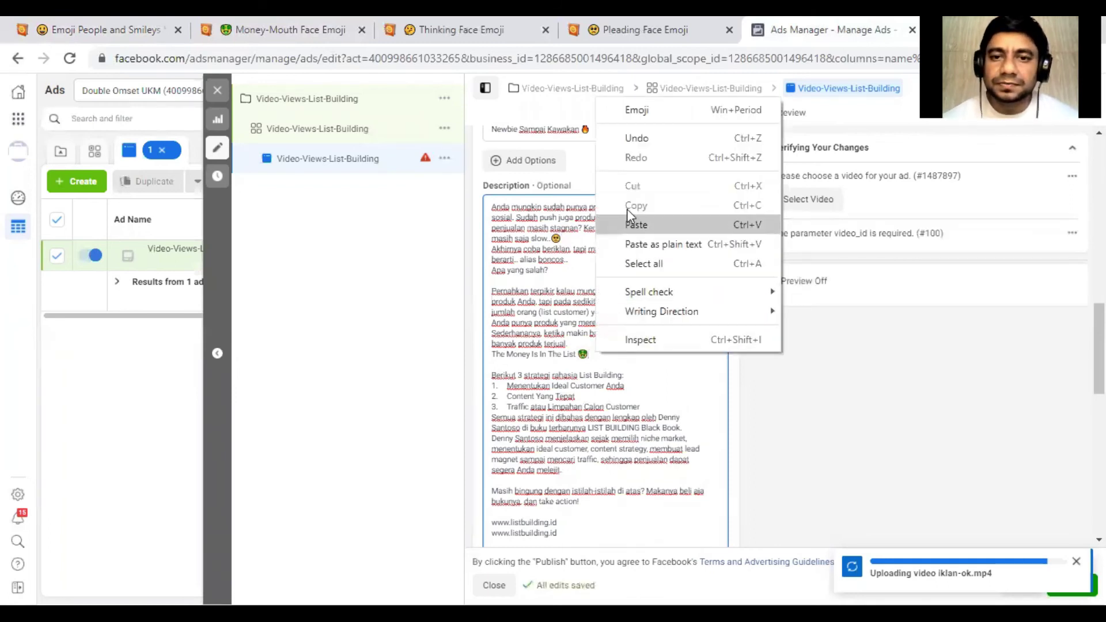
click(632, 224)
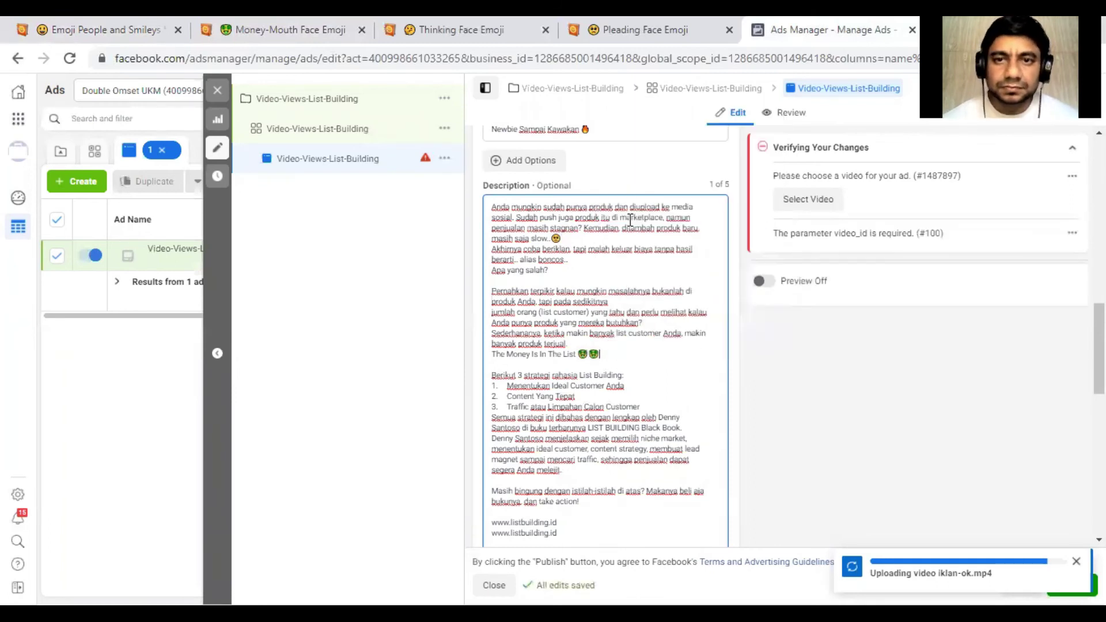
Step: Switch to Emojipedia's Thinking Face page and copy the thinking face emoji
click(633, 29)
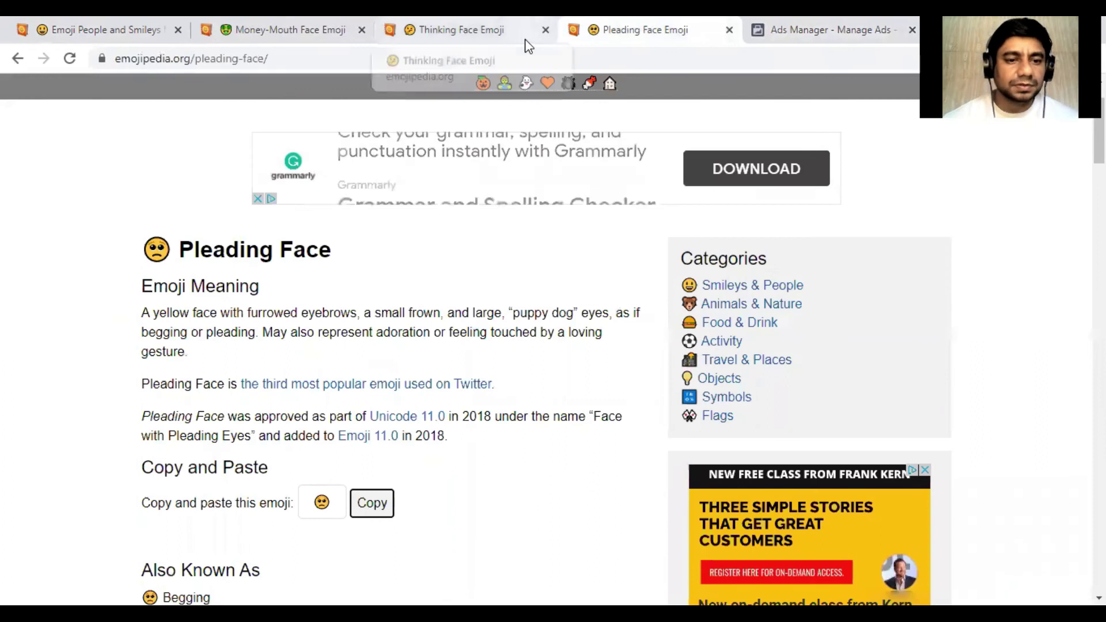
click(447, 16)
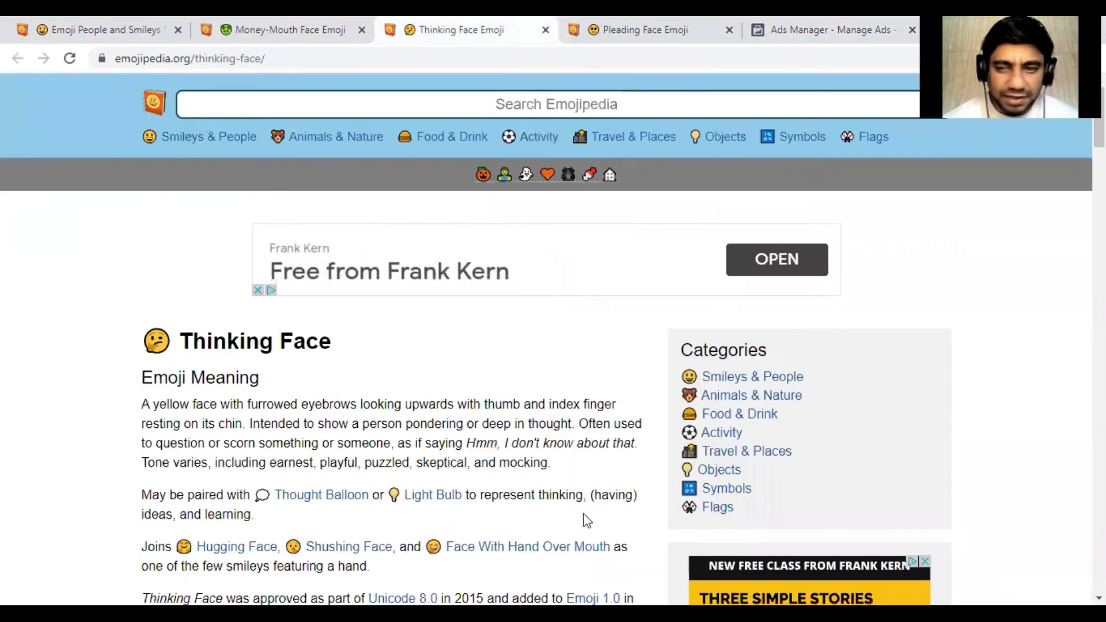
scroll(586, 519, down, 6)
click(375, 223)
Step: Switch to Ads Manager and paste the thinking face emoji twice after "Apa yang salah?" in the ad's description
click(817, 26)
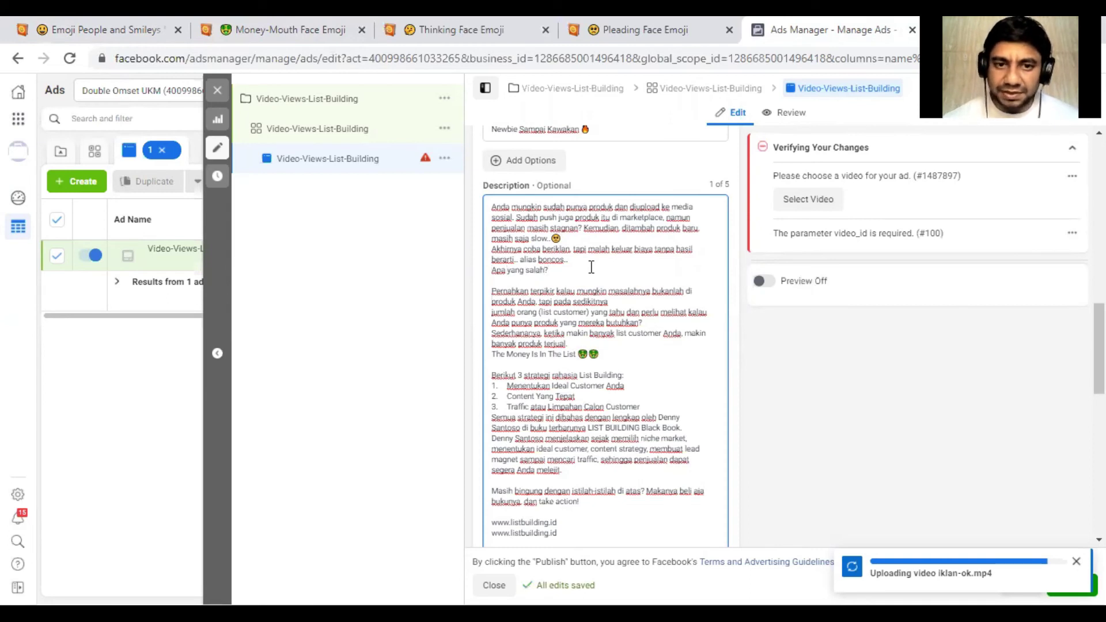
right_click(559, 268)
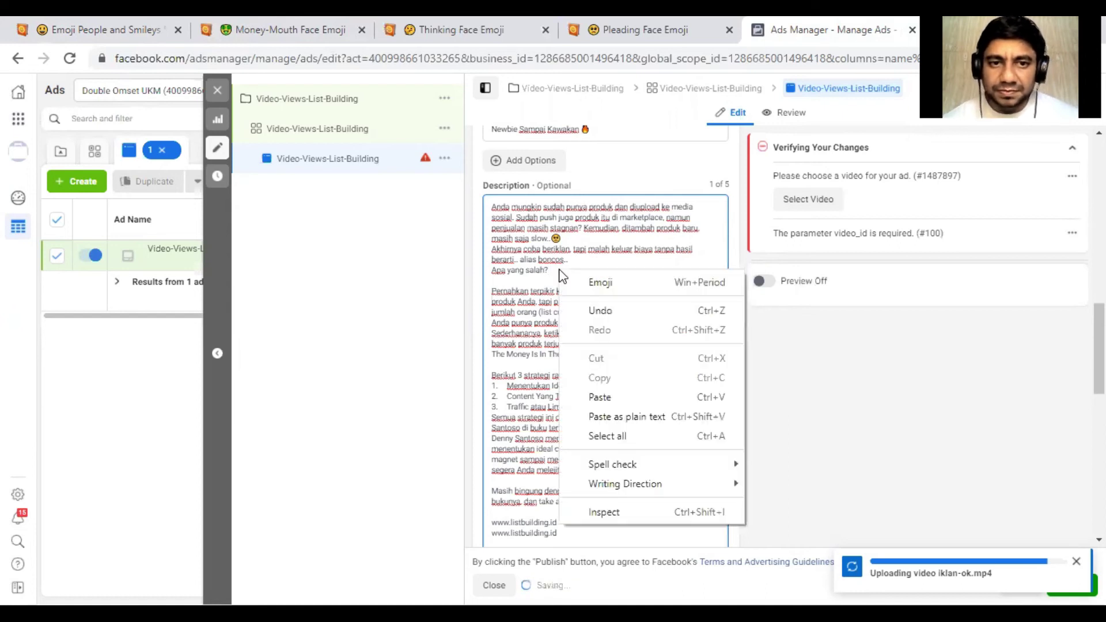
click(619, 403)
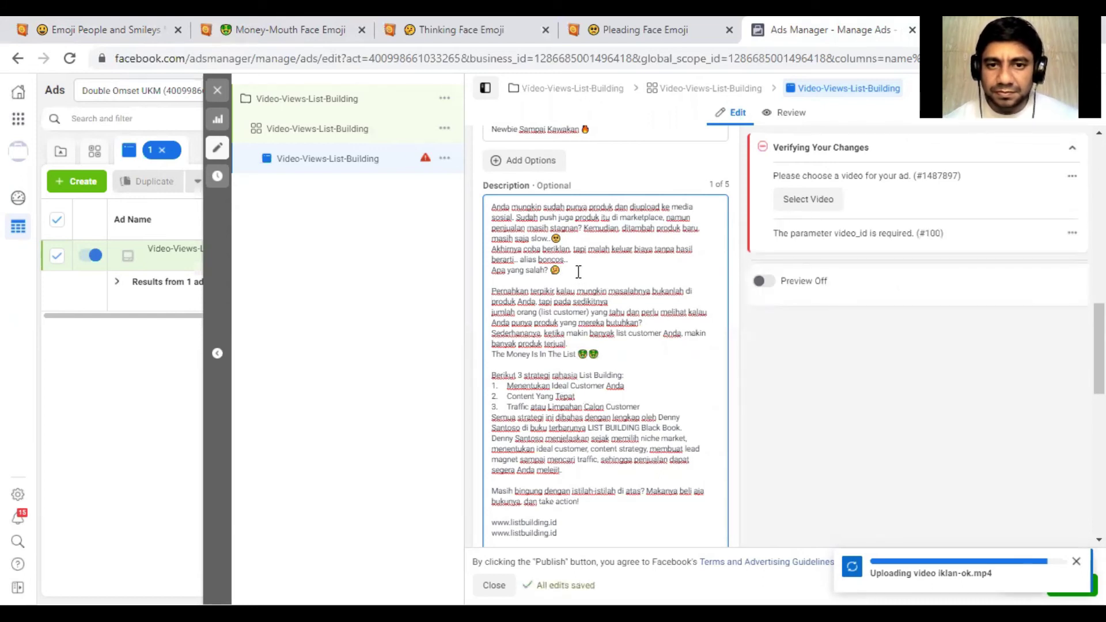
right_click(578, 271)
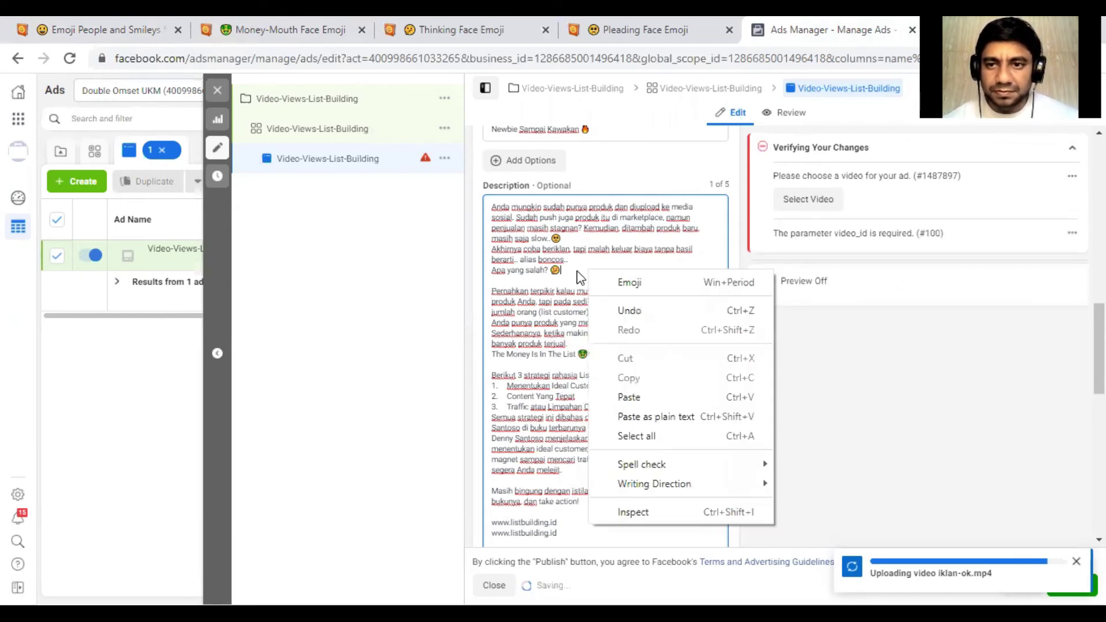
click(658, 402)
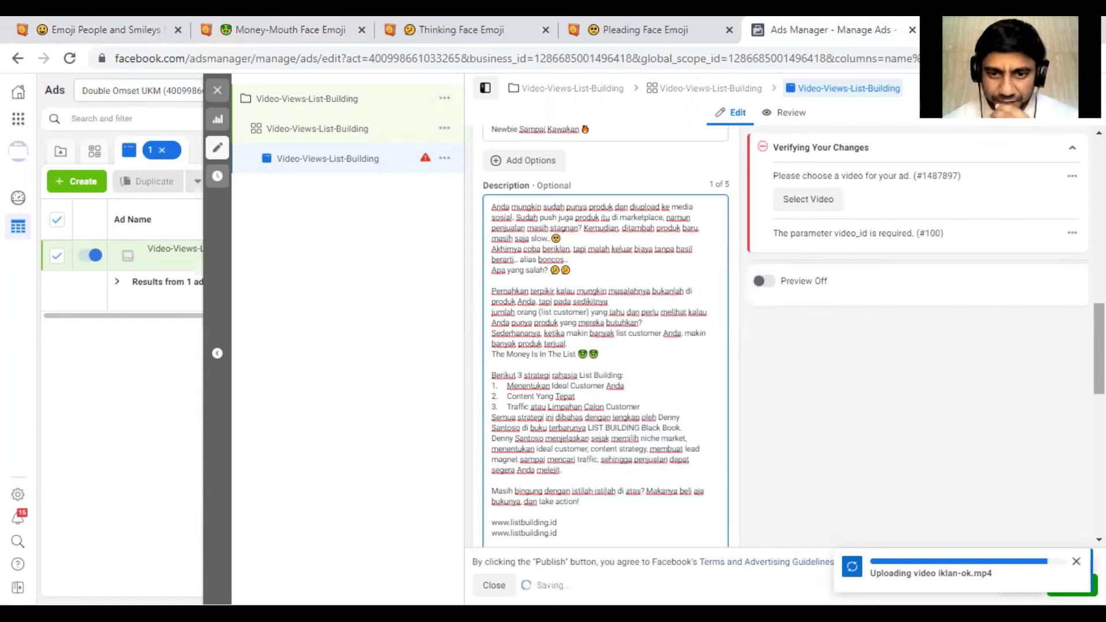
Step: Place the cursor before "Dapatkan bonus" in the description and close the Money-Mouth, Thinking and Pleading Face pages
scroll(605, 345, down, 4)
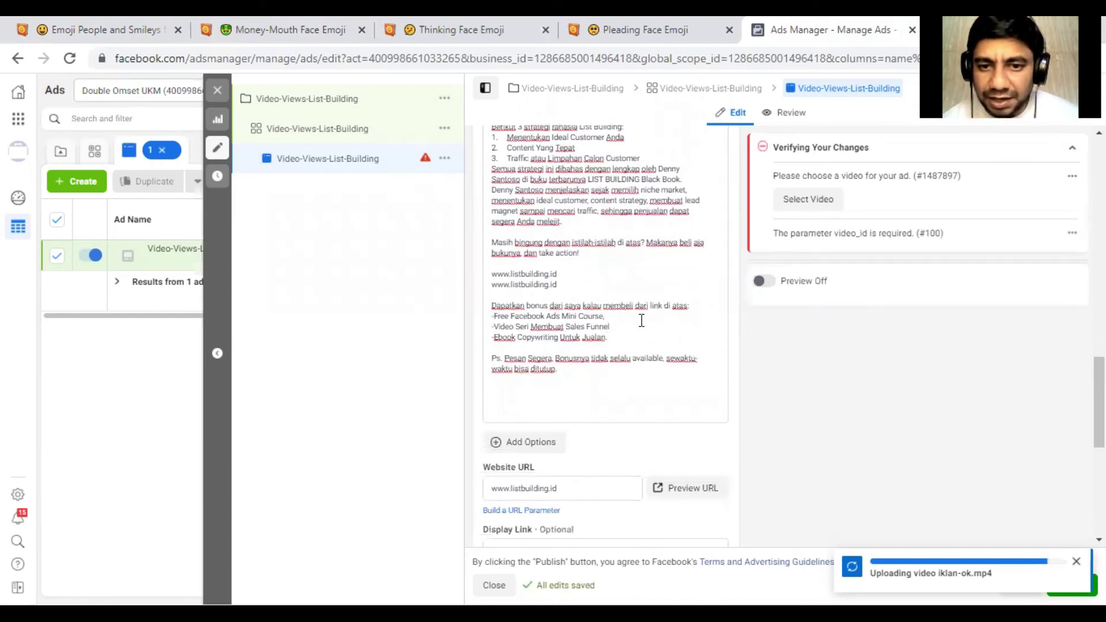
click(694, 306)
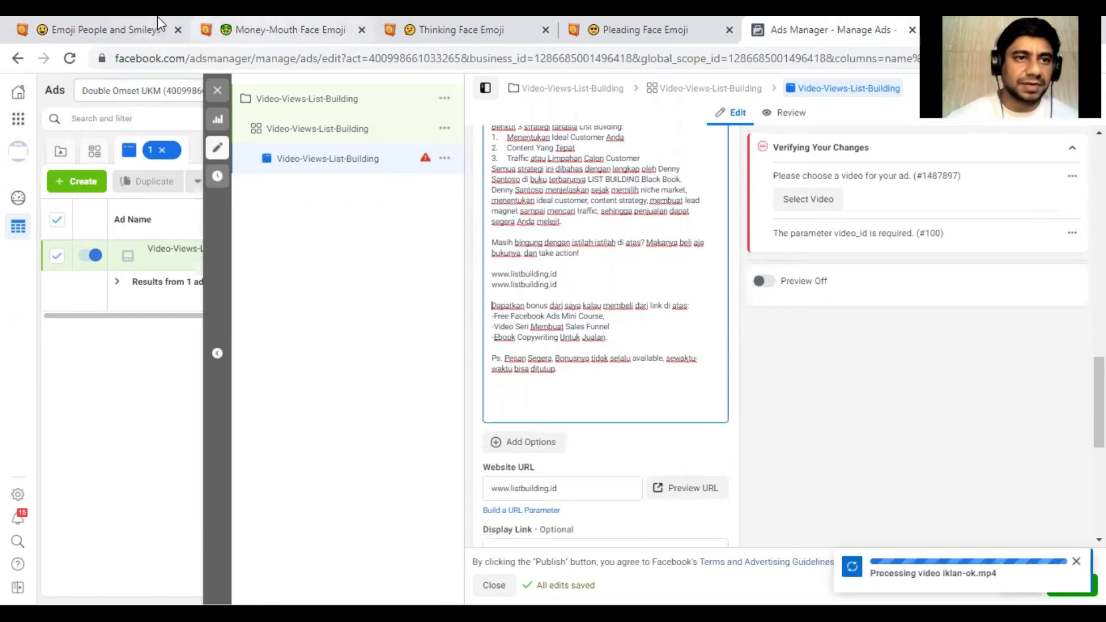
click(361, 30)
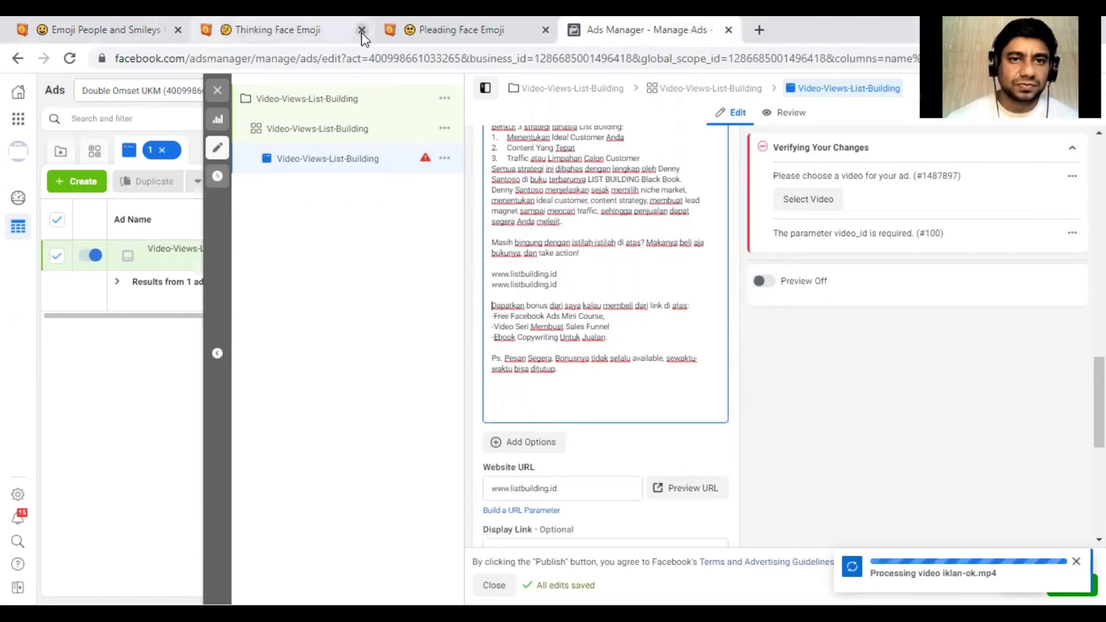
click(361, 30)
click(361, 30)
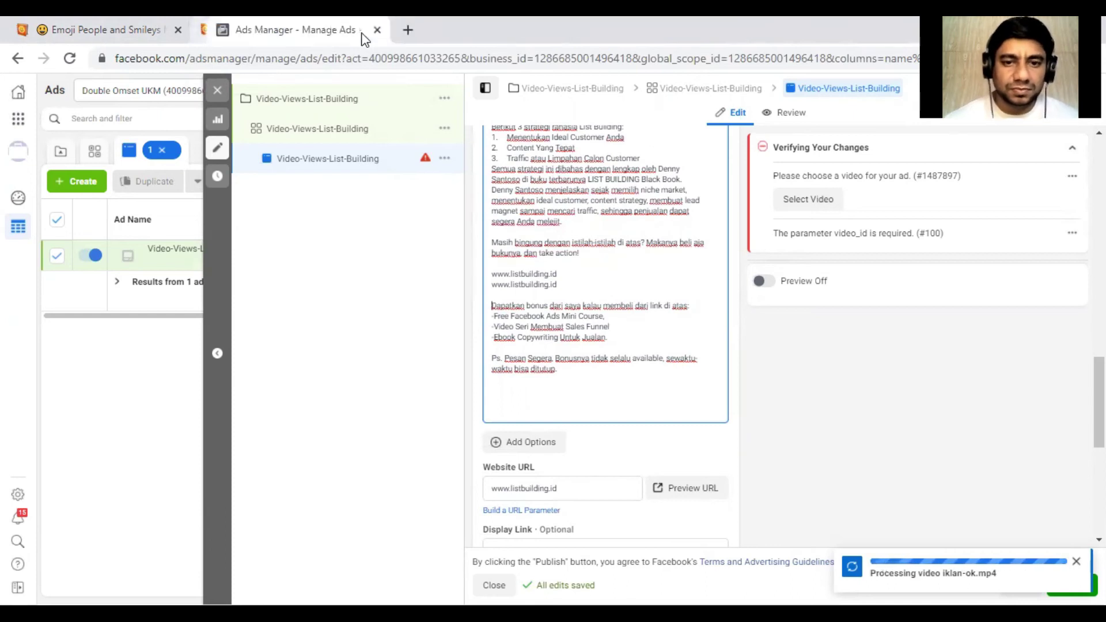
Step: Switch to Emojipedia's Smileys & People list and open the Birthday event page in a new tab
click(107, 29)
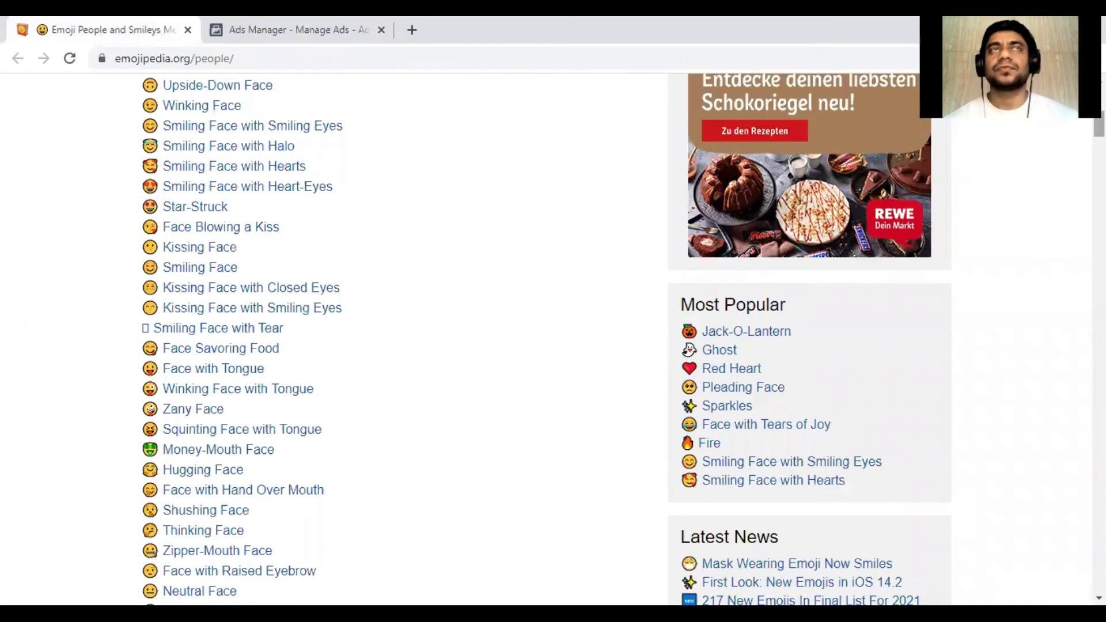
drag(1100, 123, 1099, 150)
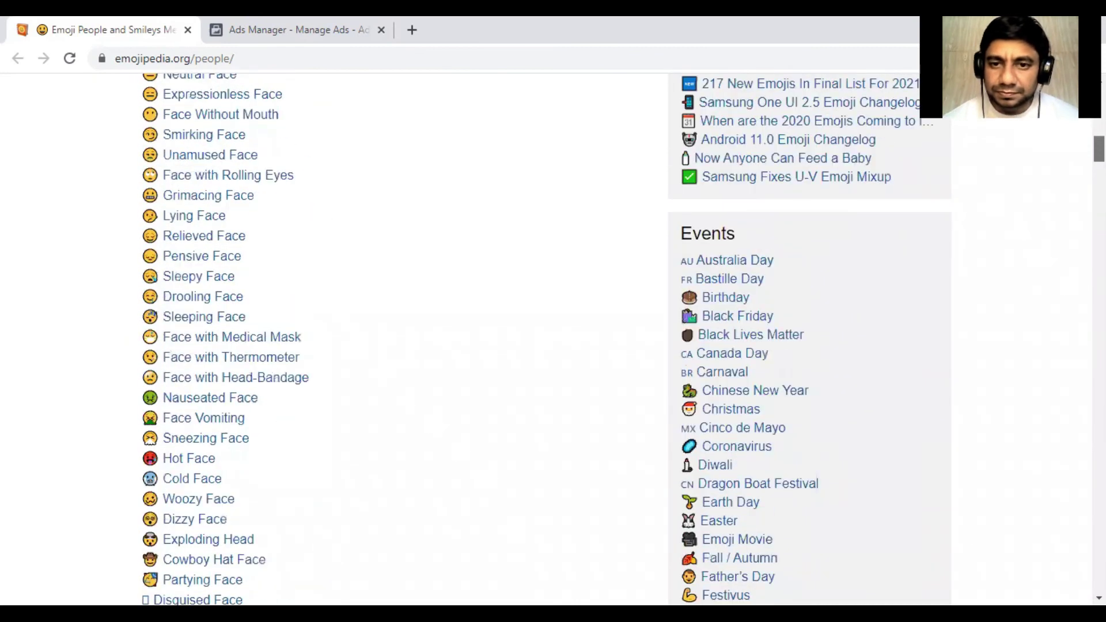
right_click(710, 299)
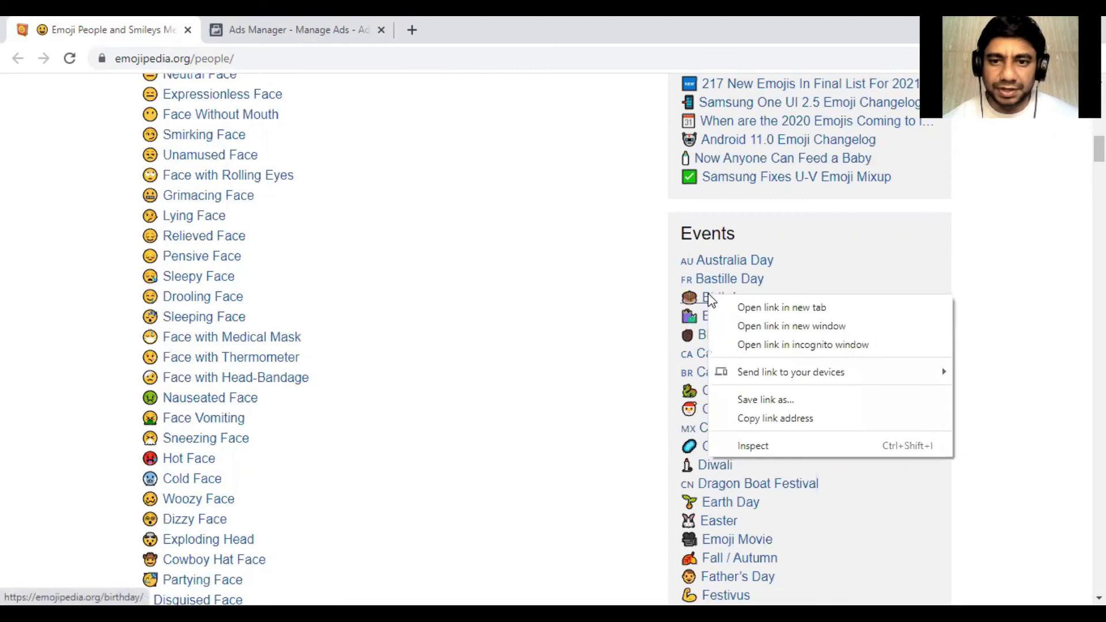
click(741, 311)
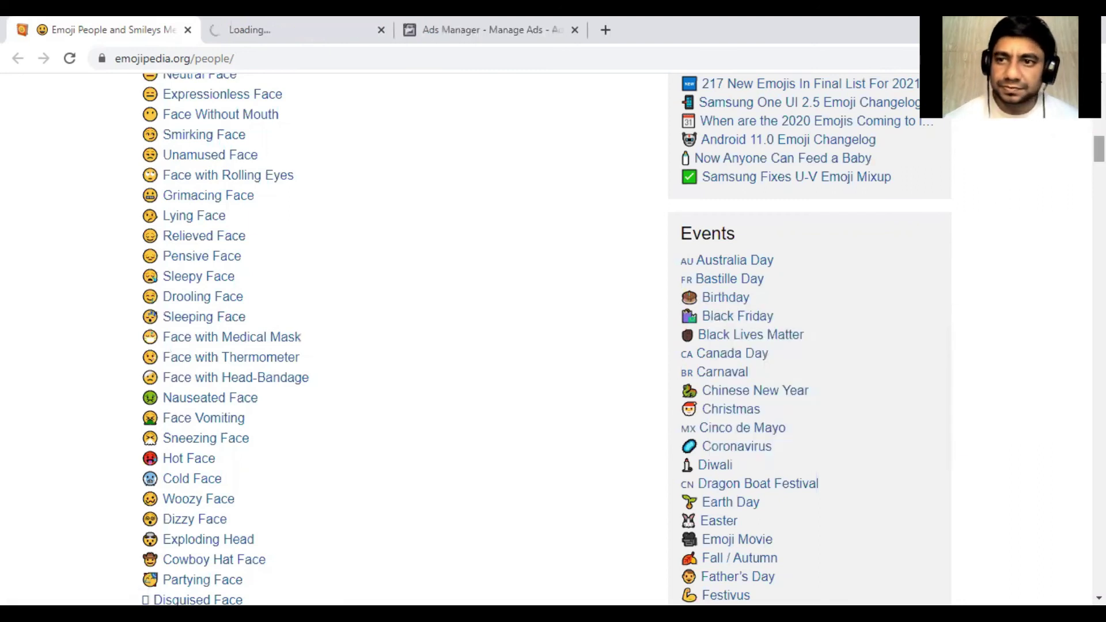
Step: Open the Grinning Face with Big Eyes page from the Smileys & People list in a new tab
drag(1099, 149, 1099, 92)
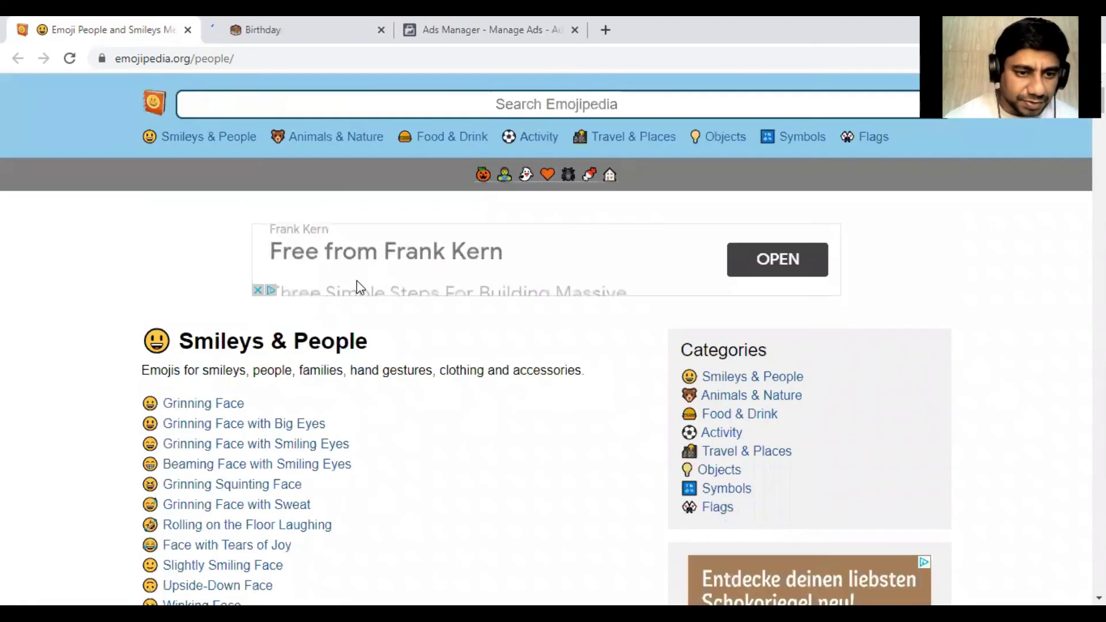
right_click(238, 425)
click(269, 437)
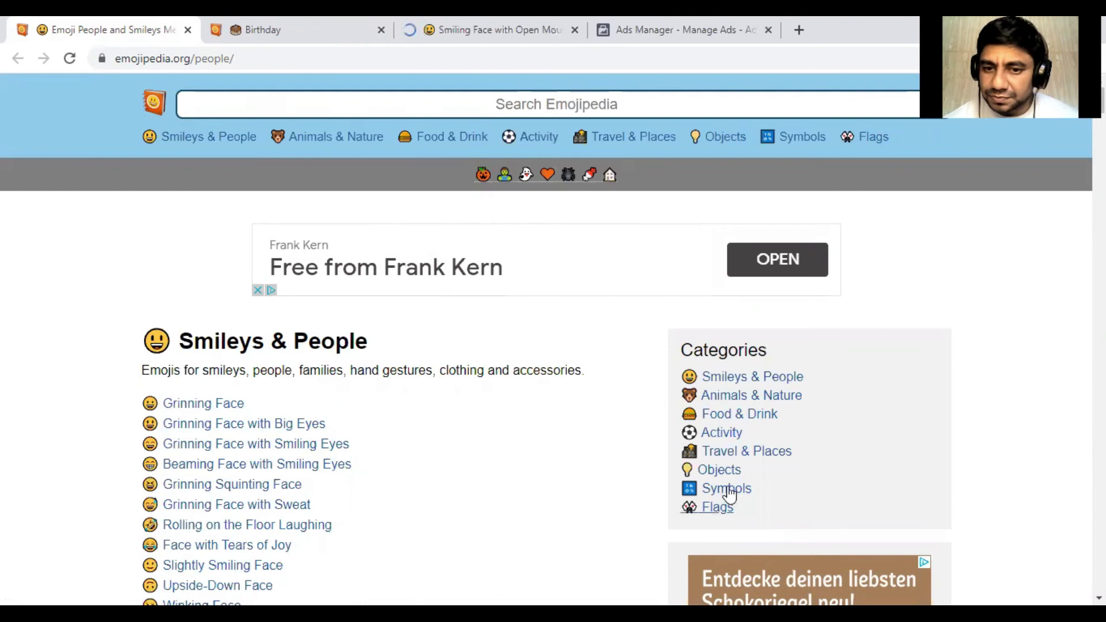
Step: Open the Wrapped Gift emoji's page from the list of Birthday-related emojis
click(445, 24)
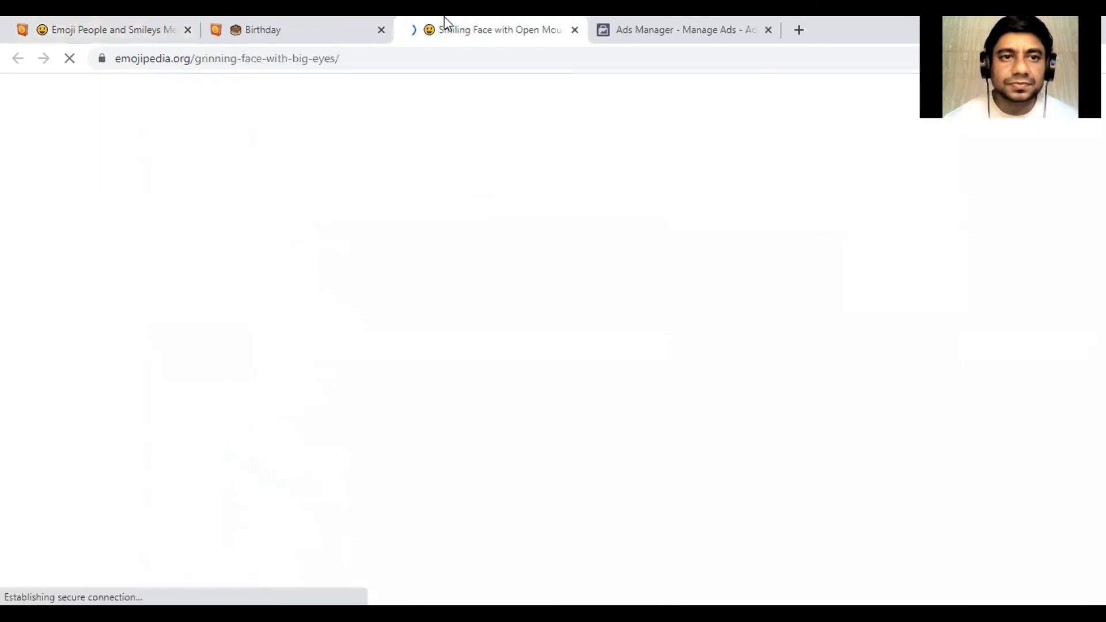
click(317, 23)
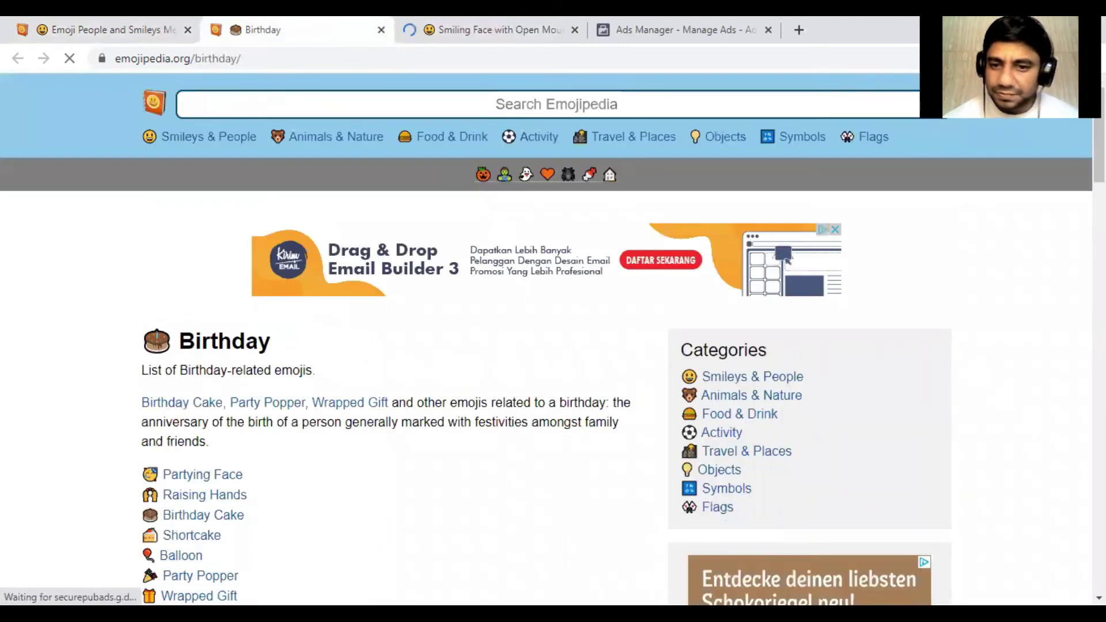
scroll(1099, 173, down, 5)
scroll(623, 339, down, 1)
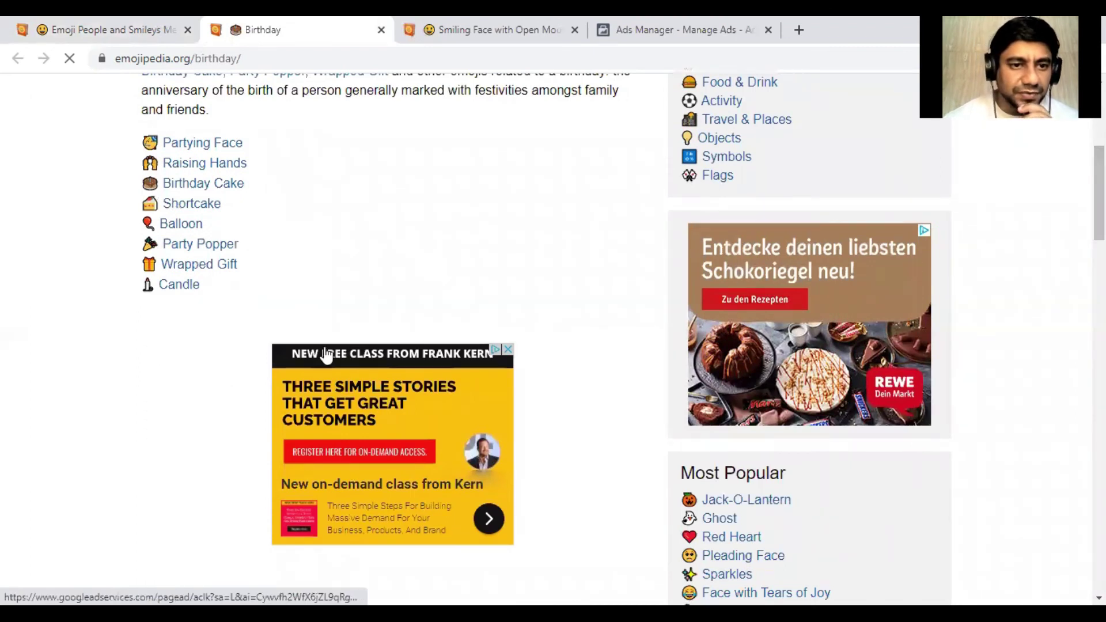
click(208, 274)
Step: Copy the wrapped gift emoji from its Emojipedia page
click(452, 18)
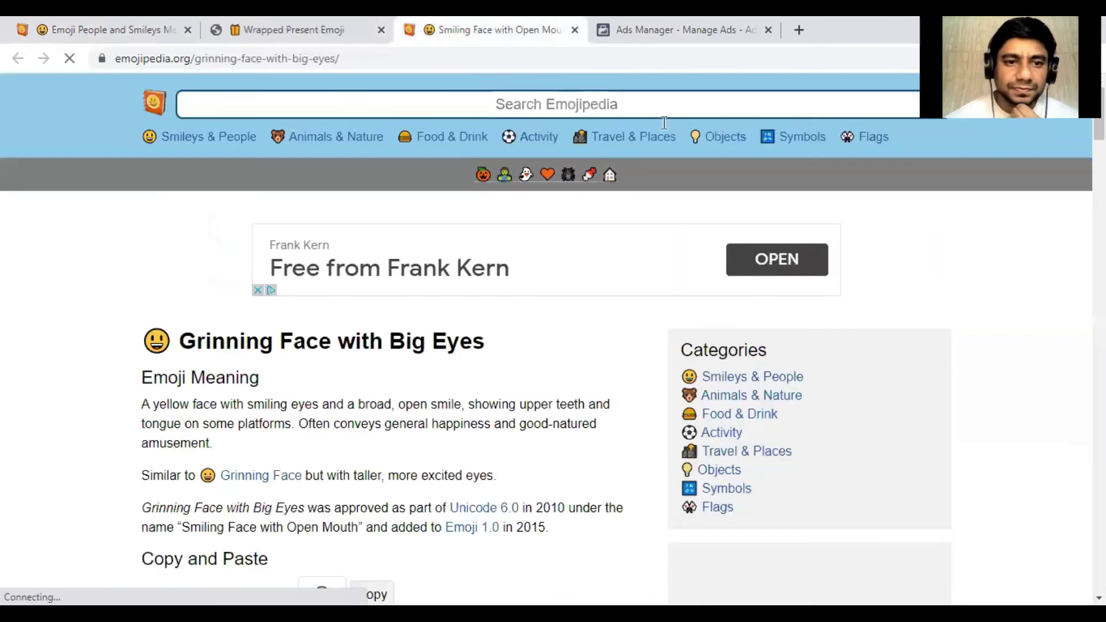
click(269, 29)
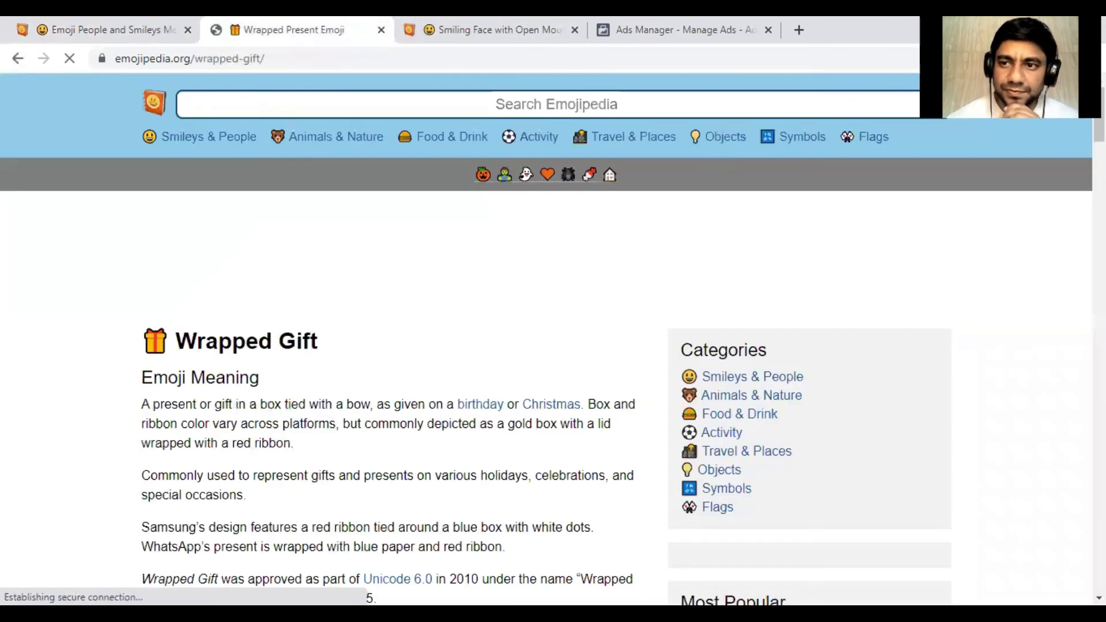
scroll(553, 346, down, 8)
click(379, 209)
click(734, 17)
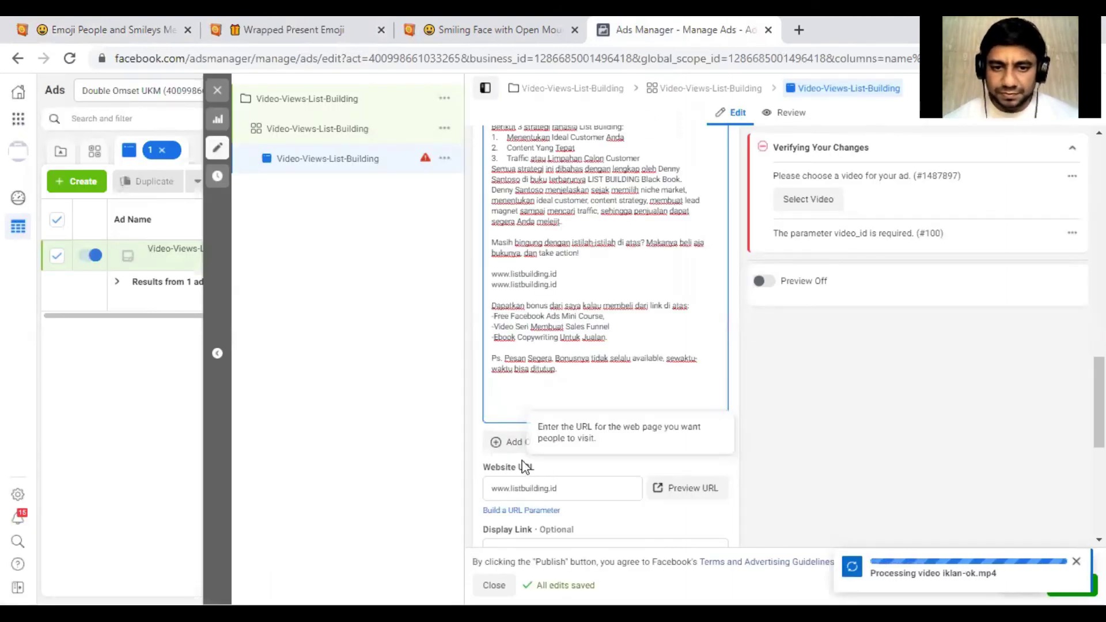
double_click(492, 306)
right_click(493, 306)
click(493, 306)
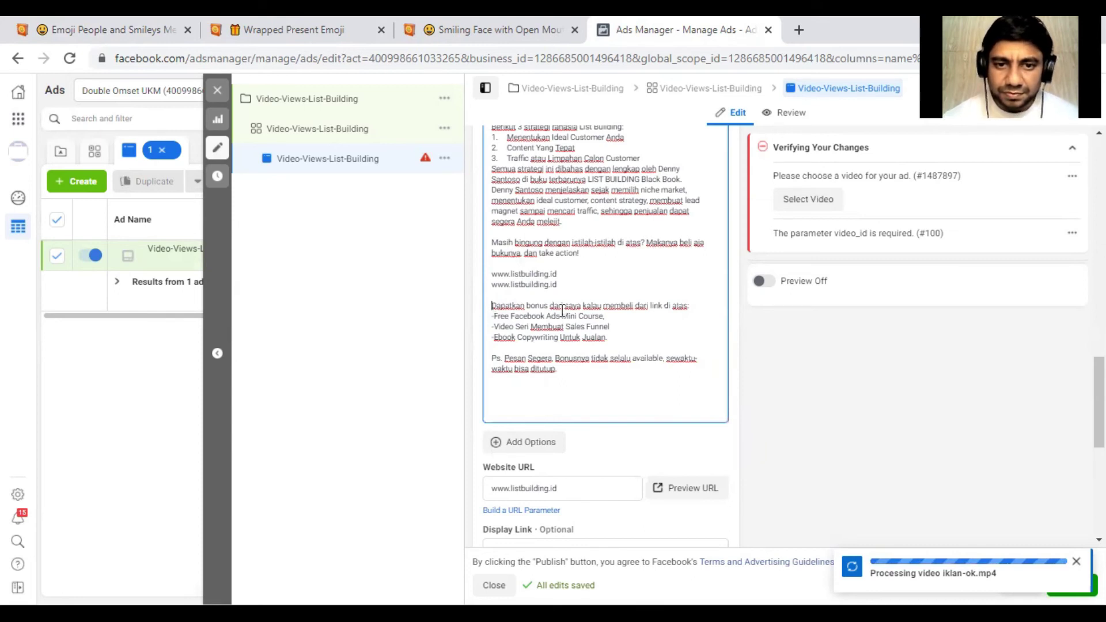
right_click(502, 304)
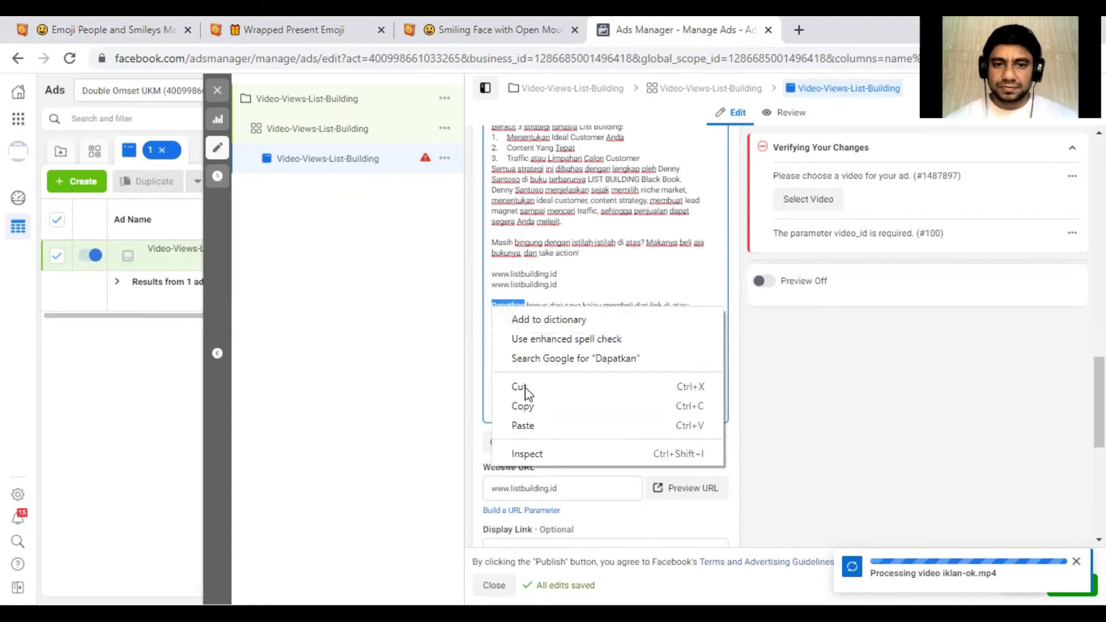
click(537, 270)
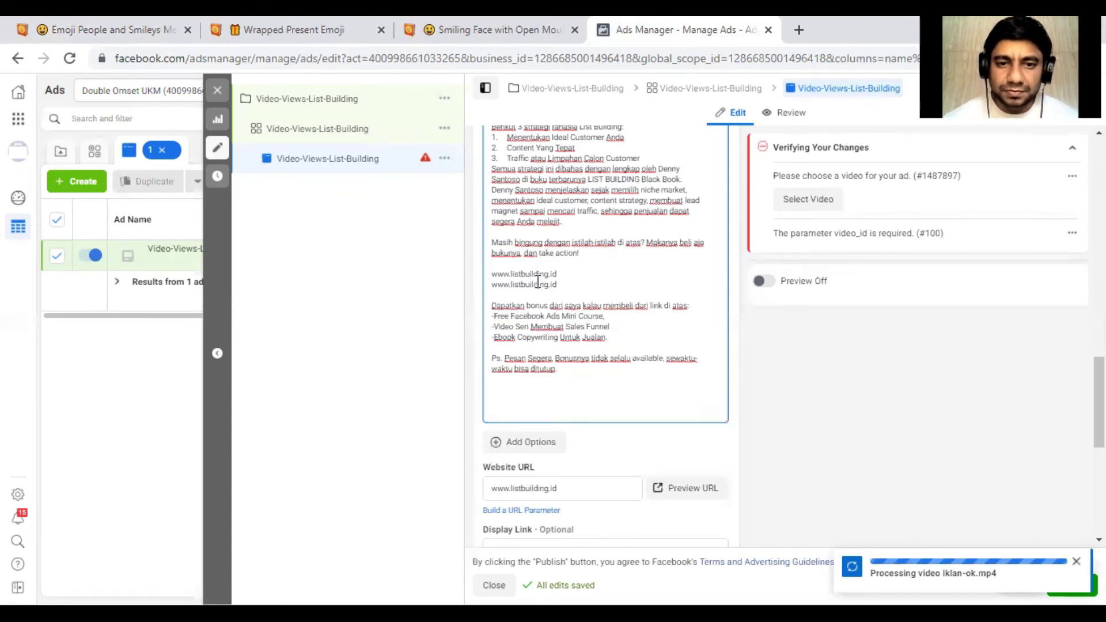
right_click(493, 306)
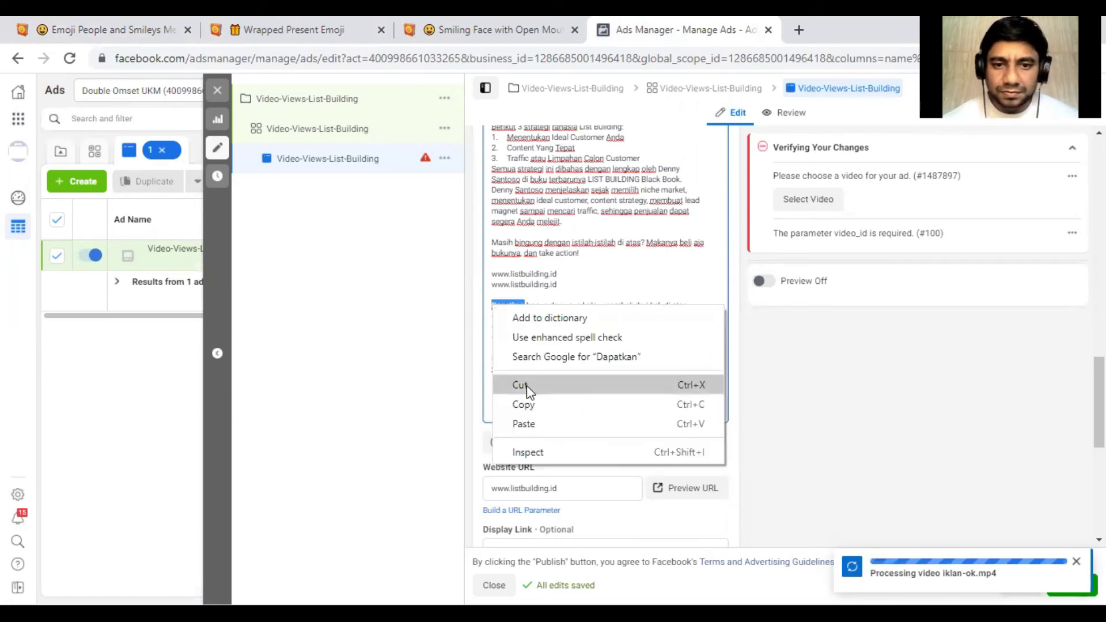
click(545, 257)
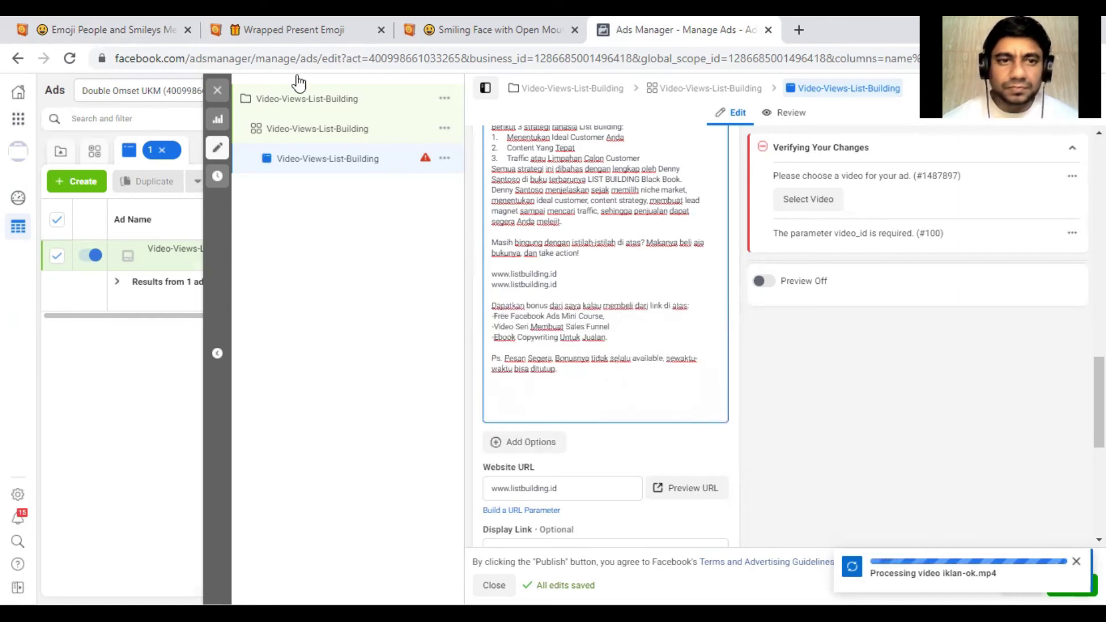
Step: Copy the wrapped gift emoji again from its Emojipedia page and return to the ad in Ads Manager
click(295, 23)
click(371, 217)
click(502, 23)
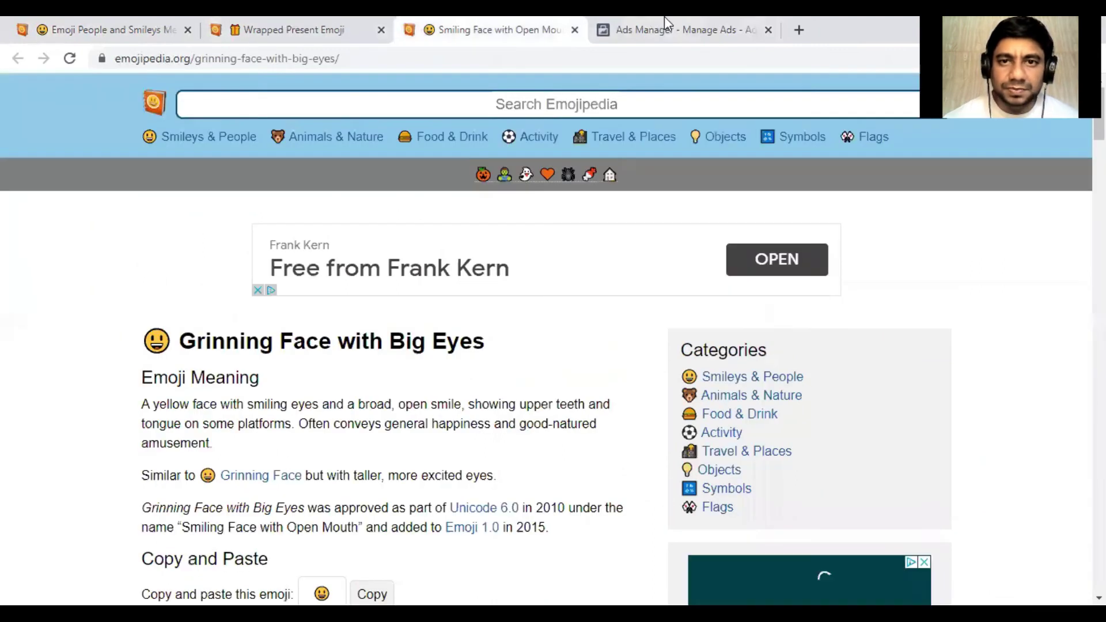
click(665, 16)
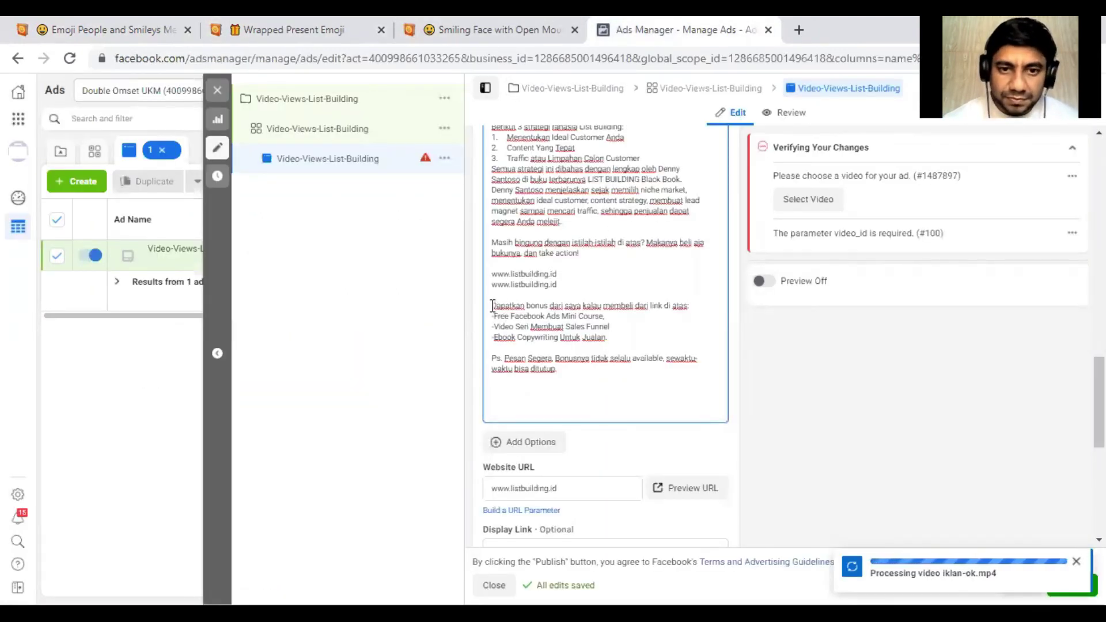
Step: Try to paste the wrapped gift emoji before the "Dapatkan bonus" line of the ad description, and undo the paste
click(492, 305)
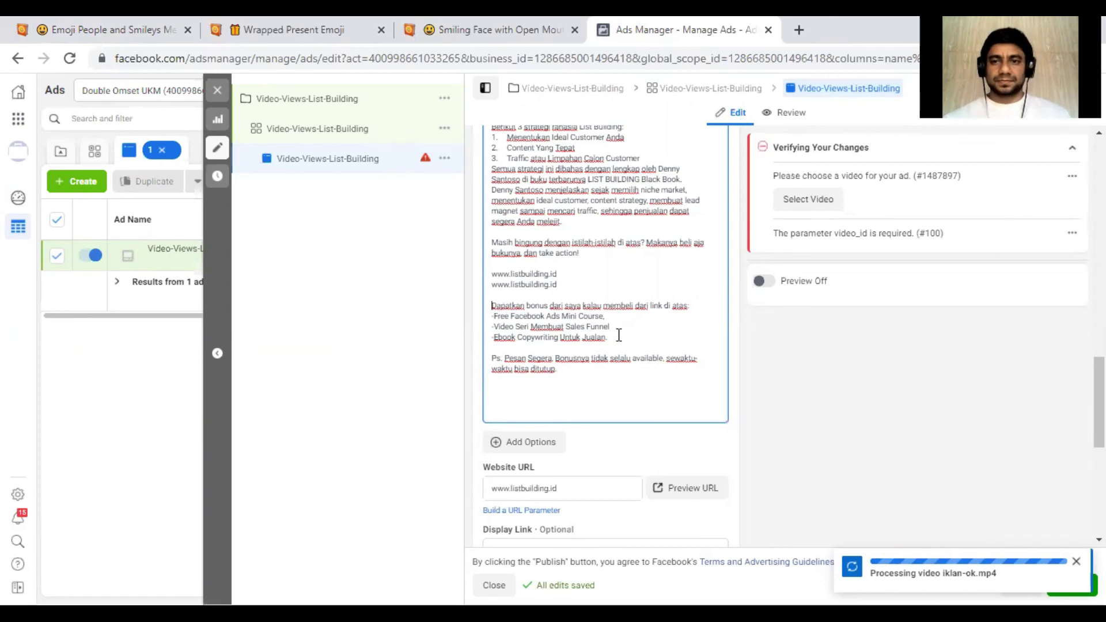
key(Menu)
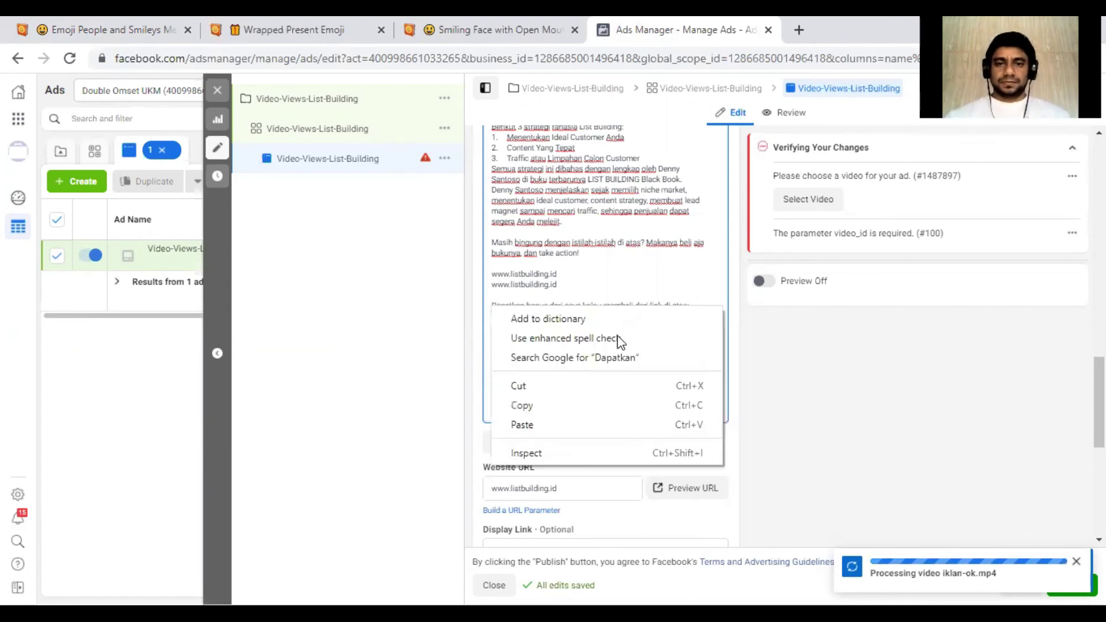
click(585, 425)
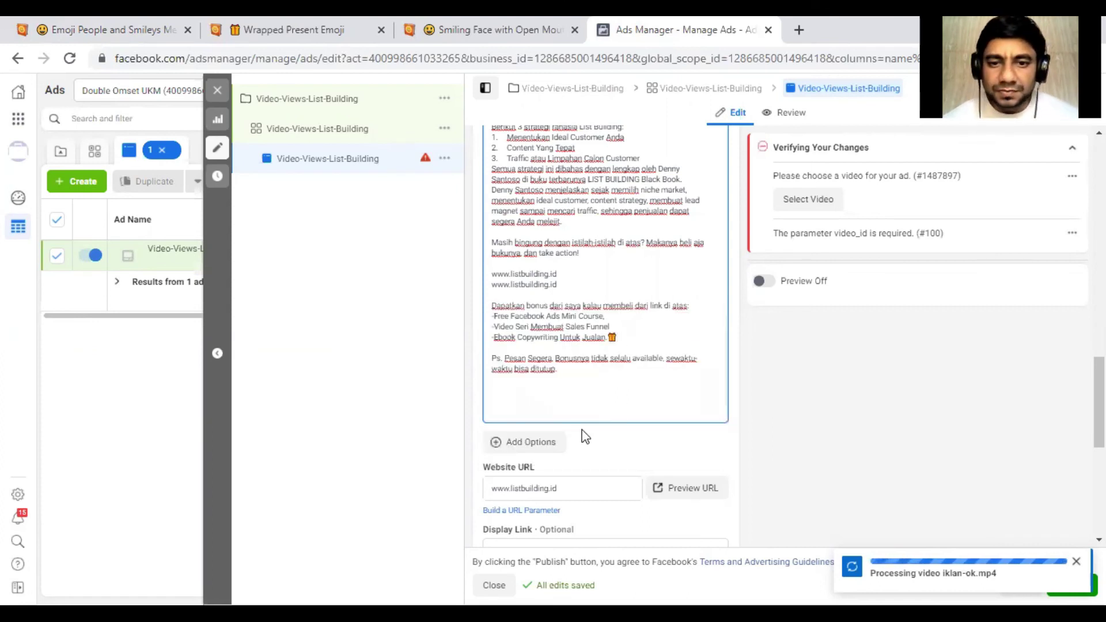
key(ctrl+z)
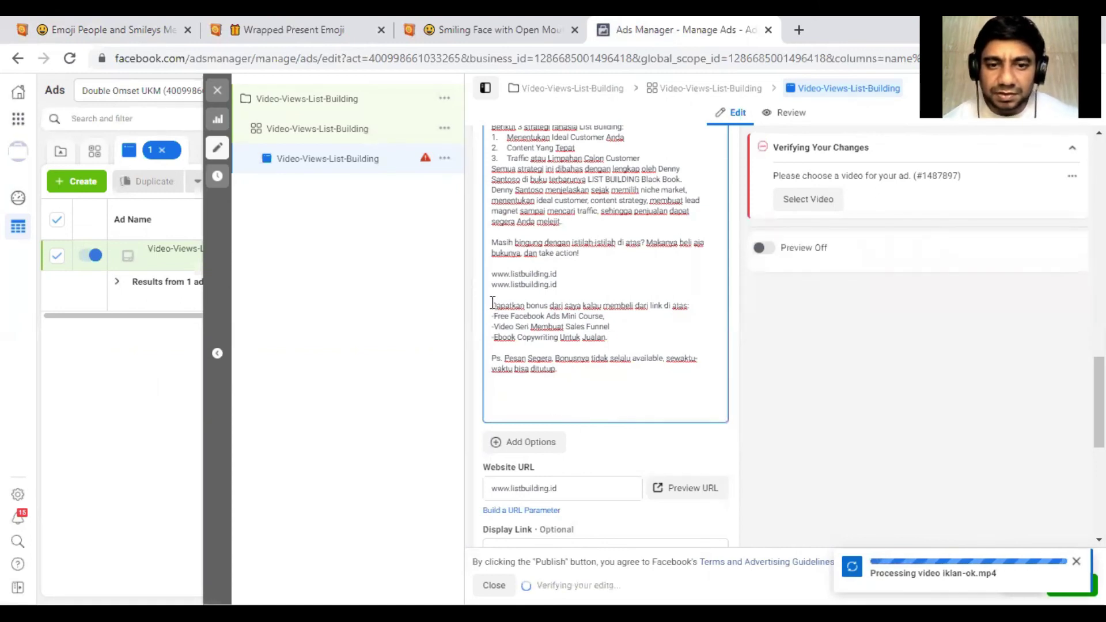
Step: Insert two wrapped gift emojis at the start of the description's bonus line, followed by the word "Dapatkan"
right_click(493, 302)
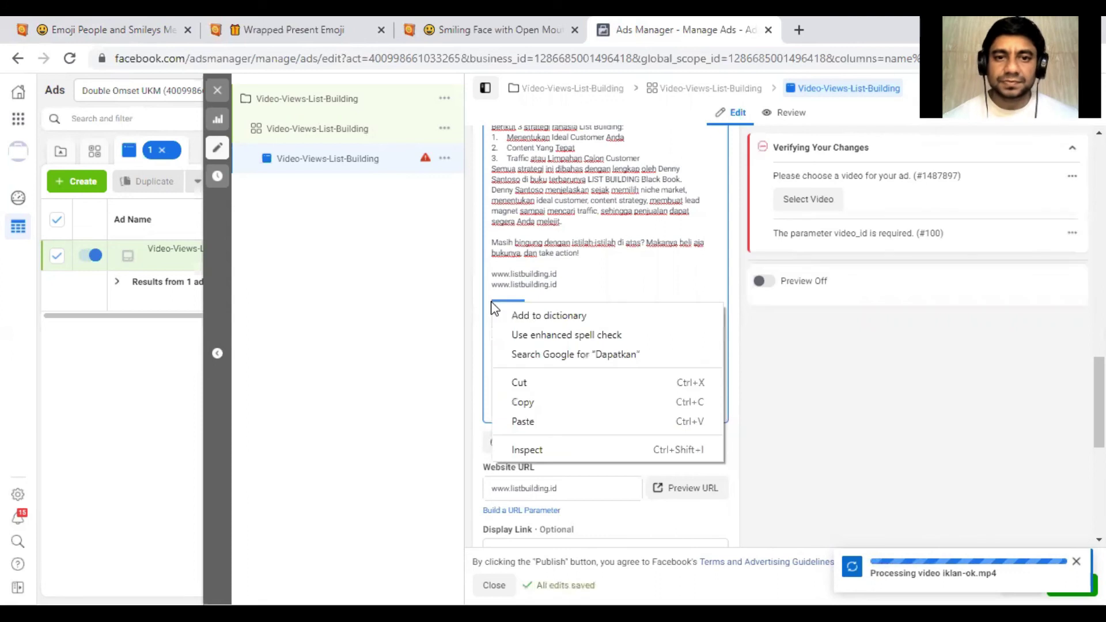
click(542, 422)
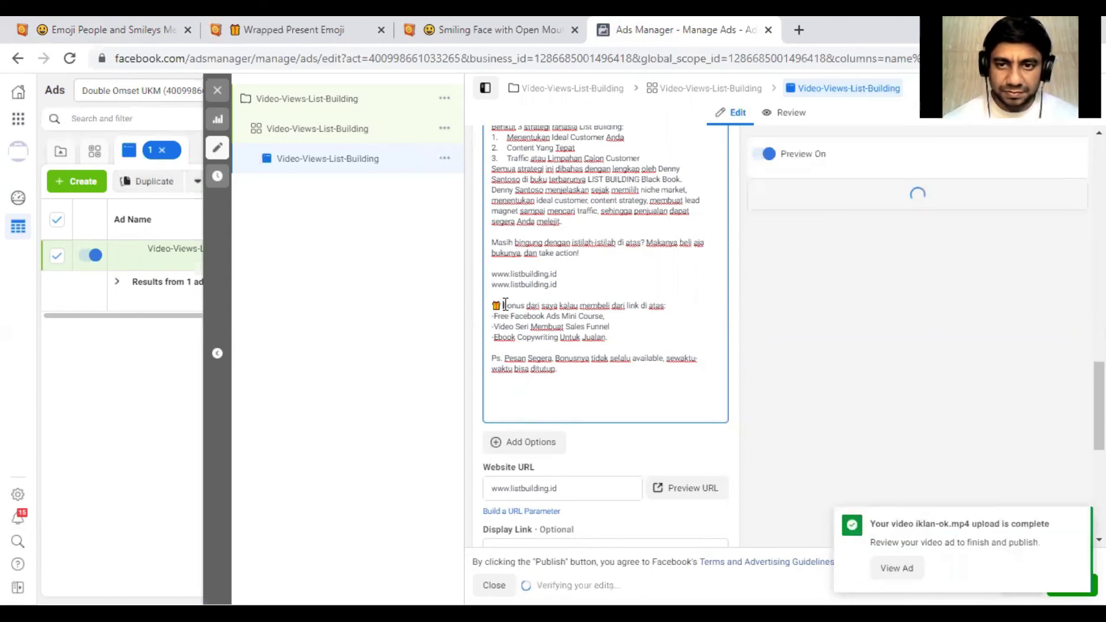
right_click(505, 306)
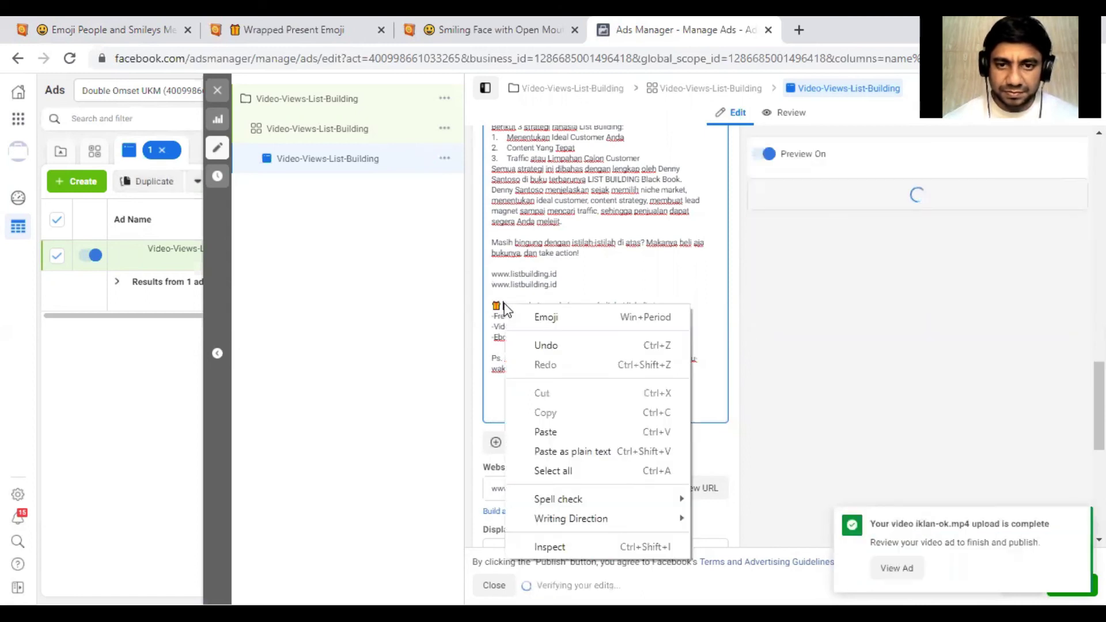
click(562, 431)
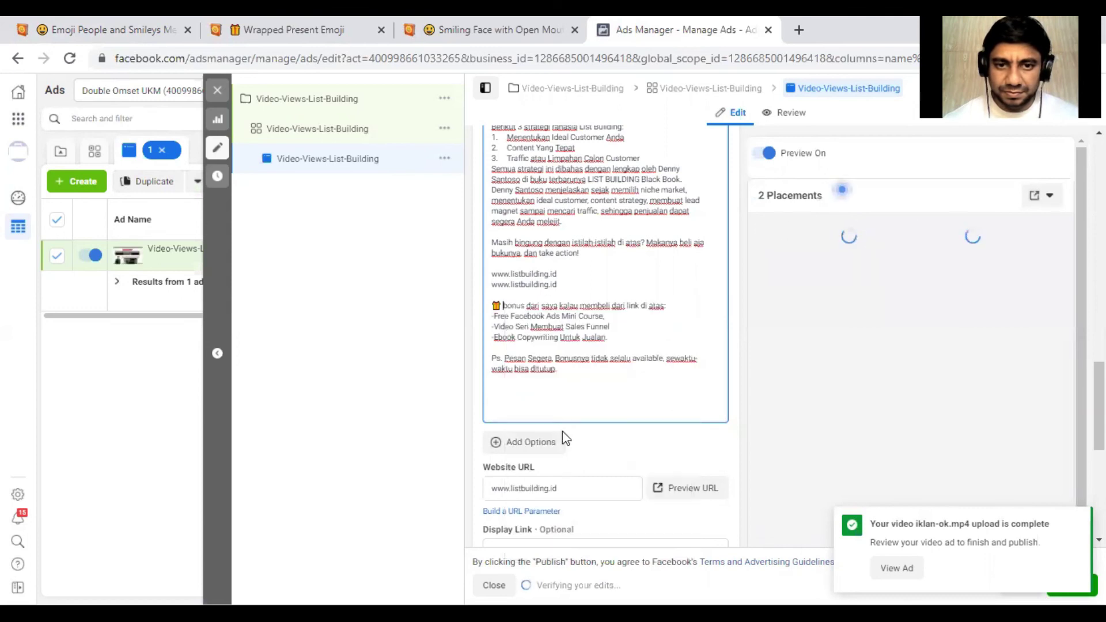
text(Dapatkan)
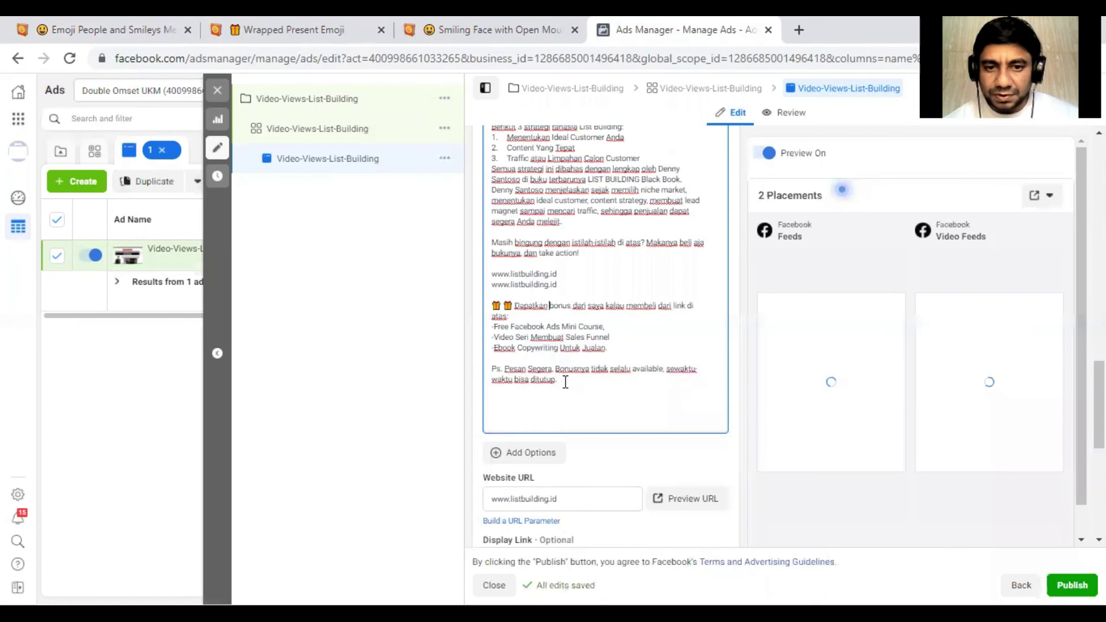
Step: Copy the Grinning Face with Big Eyes emoji from Emojipedia and paste it after the closing "Ps." paragraph of the ad description in Ads Manager
click(472, 23)
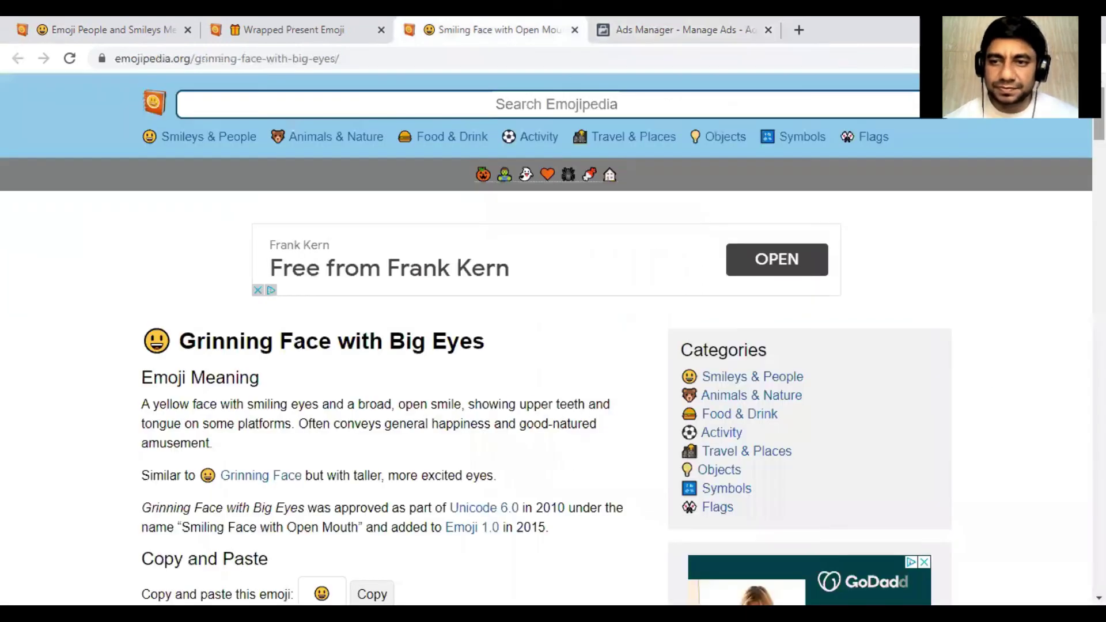
scroll(386, 141, down, 8)
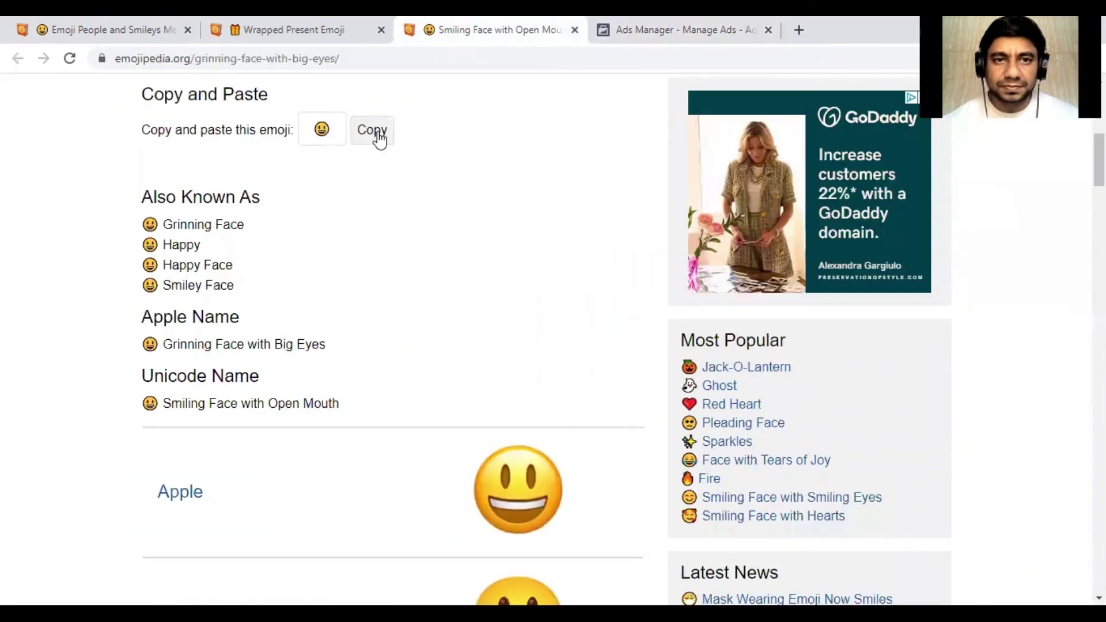
click(378, 134)
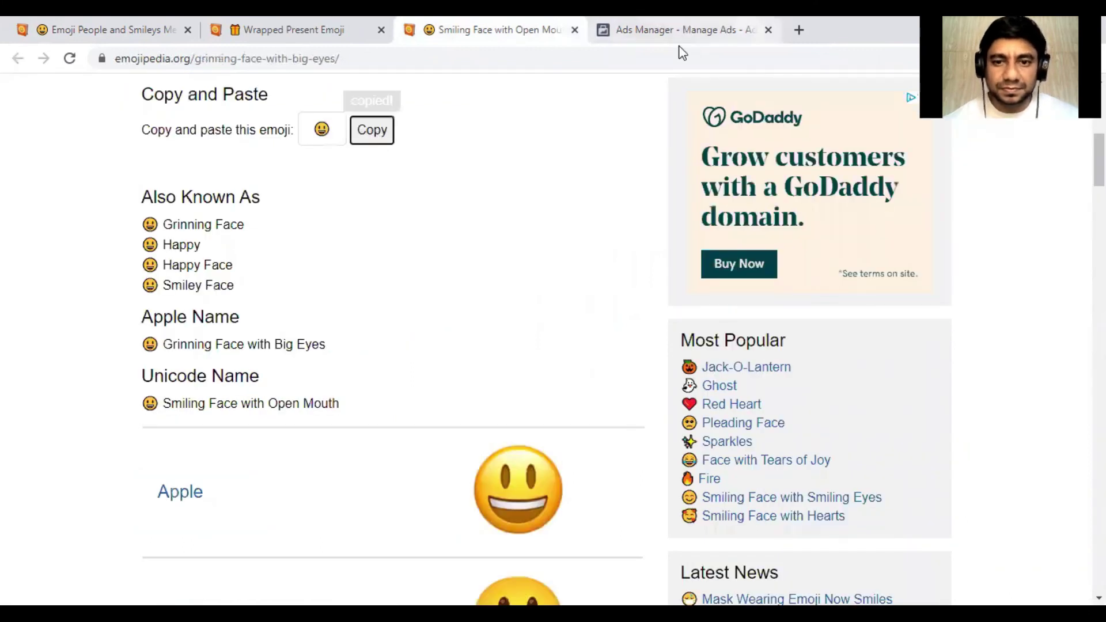
click(679, 30)
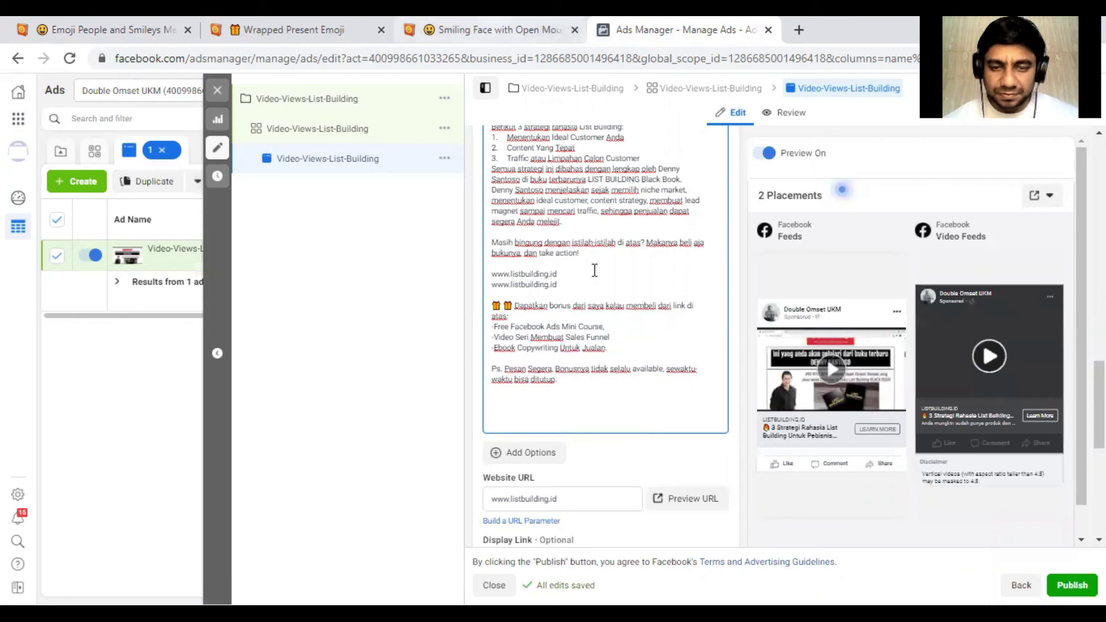
right_click(593, 386)
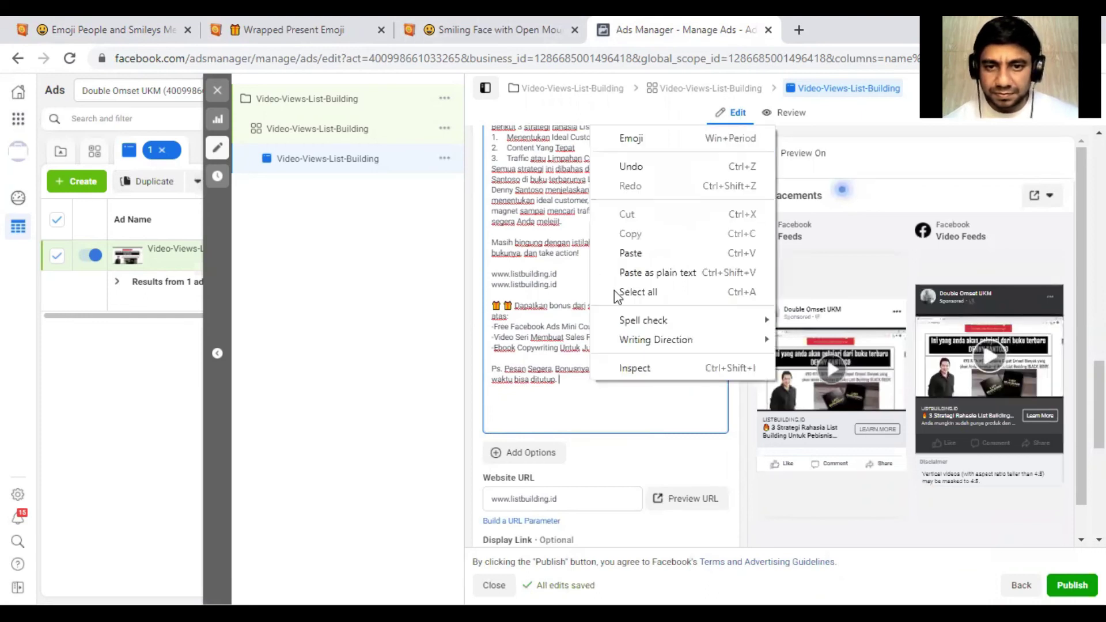
click(625, 255)
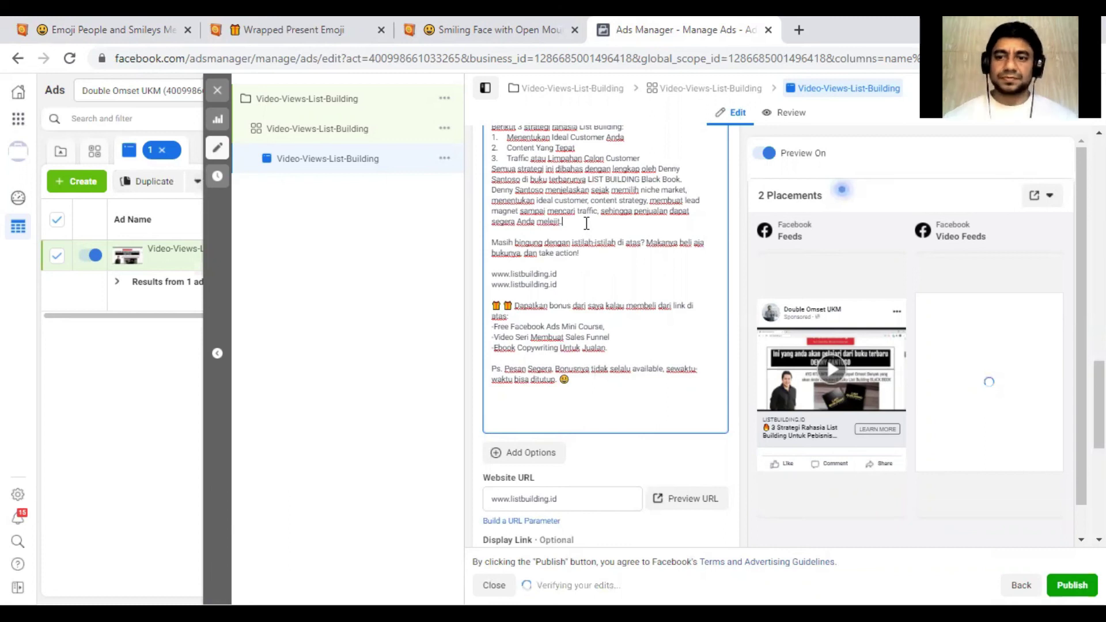
Step: Paste the grinning face emoji after "segera Anda melejit." in the ad description
right_click(587, 224)
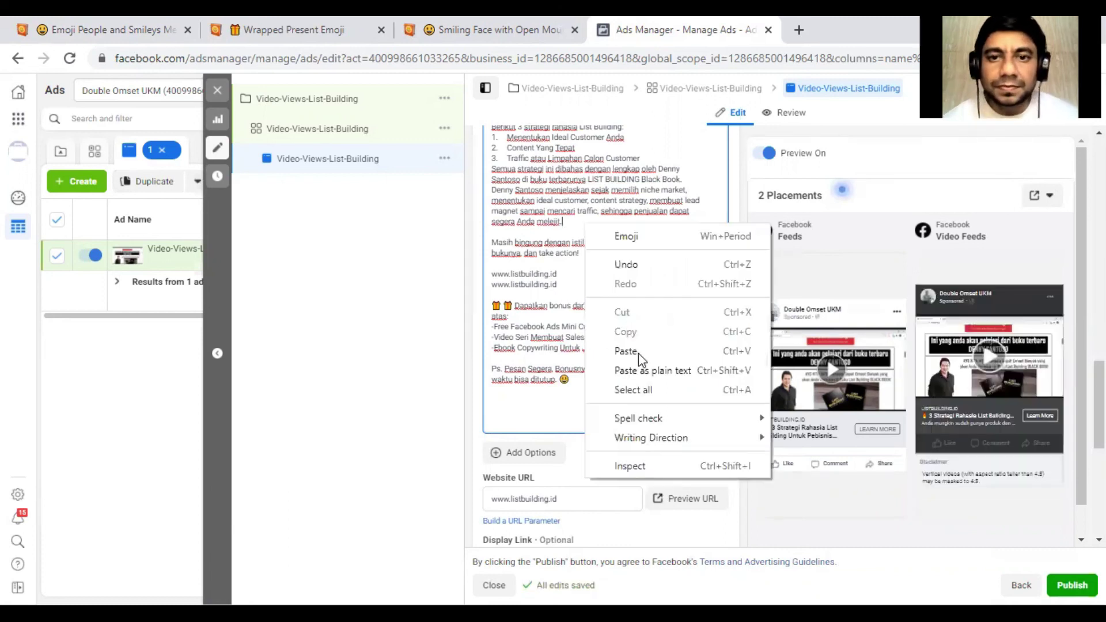
click(662, 133)
key(ctrl+v)
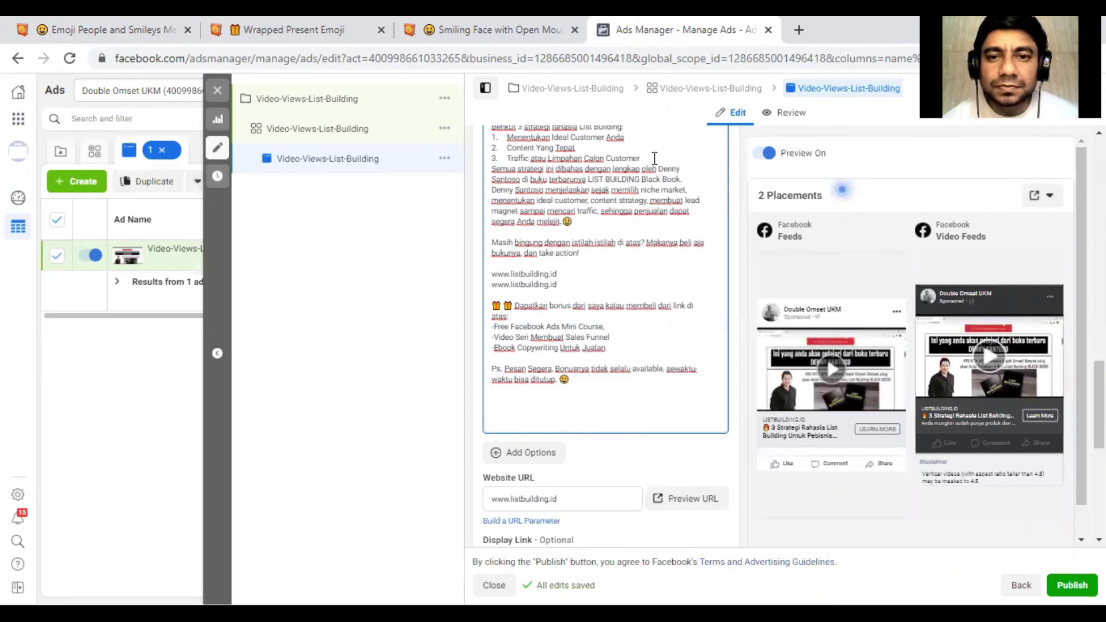
Step: Delete and retype the word "Semua" at the start of the sentence below the numbered list
click(655, 158)
drag(518, 170, 473, 170)
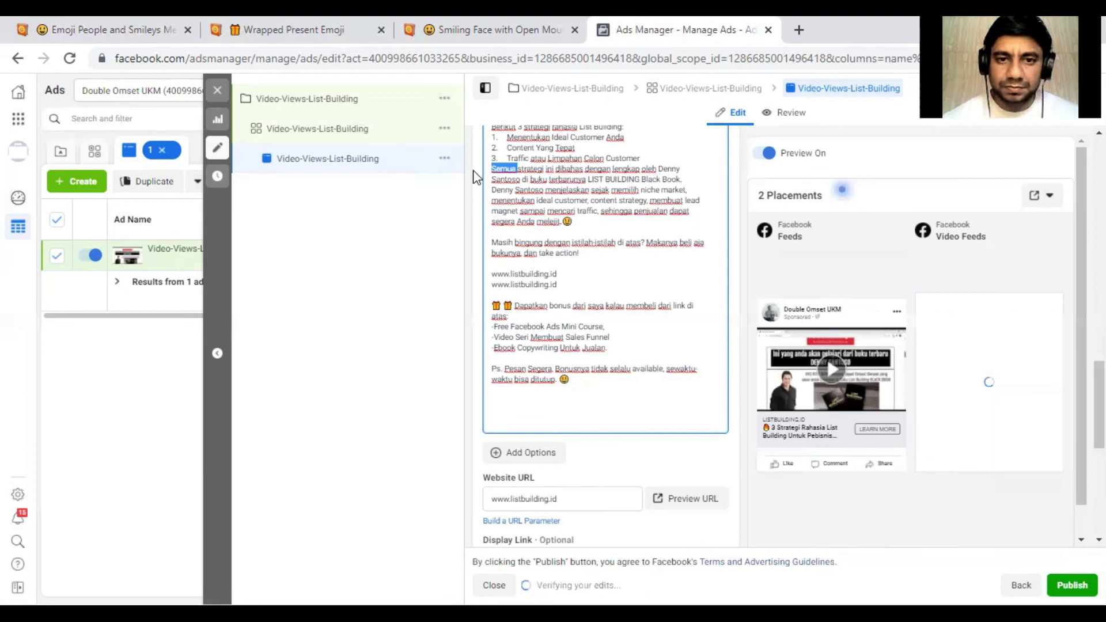
key(BackSpace)
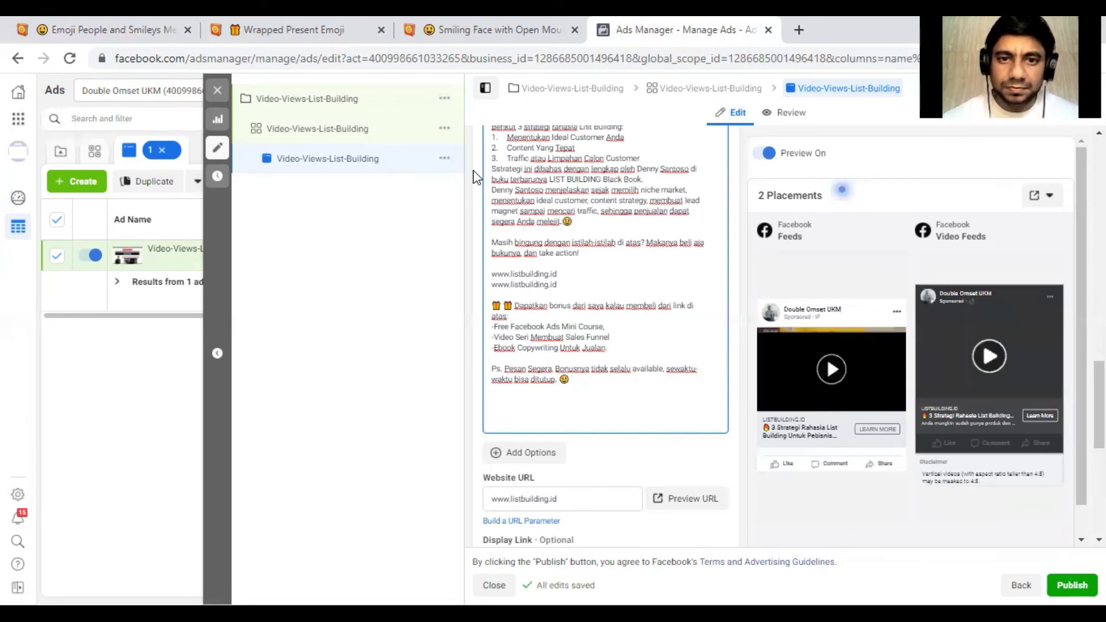
text(Semua)
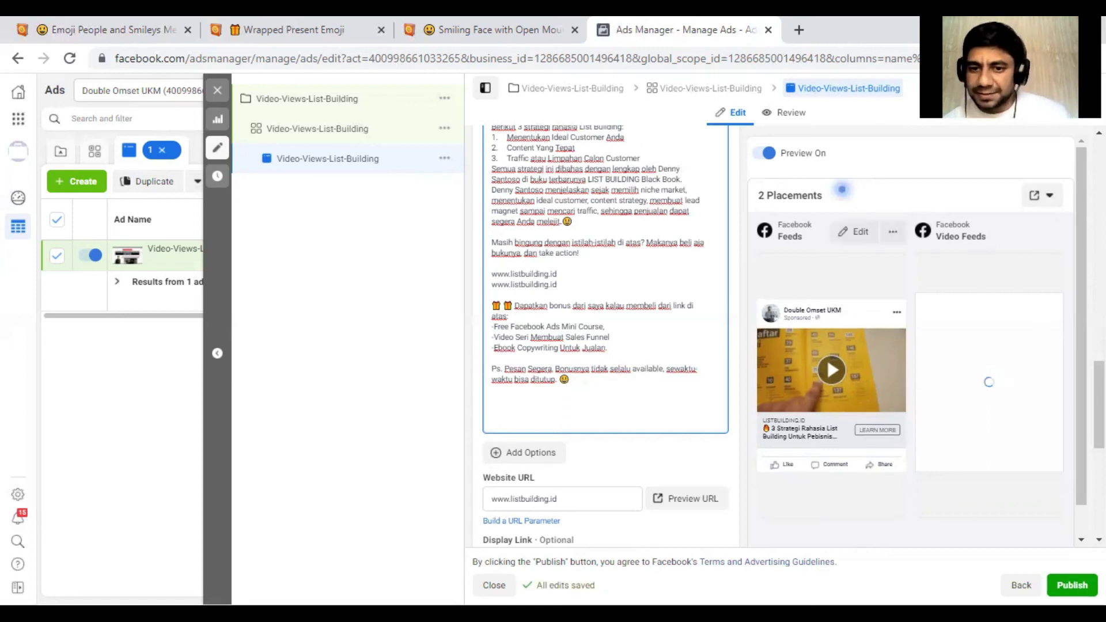
Step: Review the ad's website URL, display link, call to action, languages and conversion tracking settings
scroll(605, 334, down, 2)
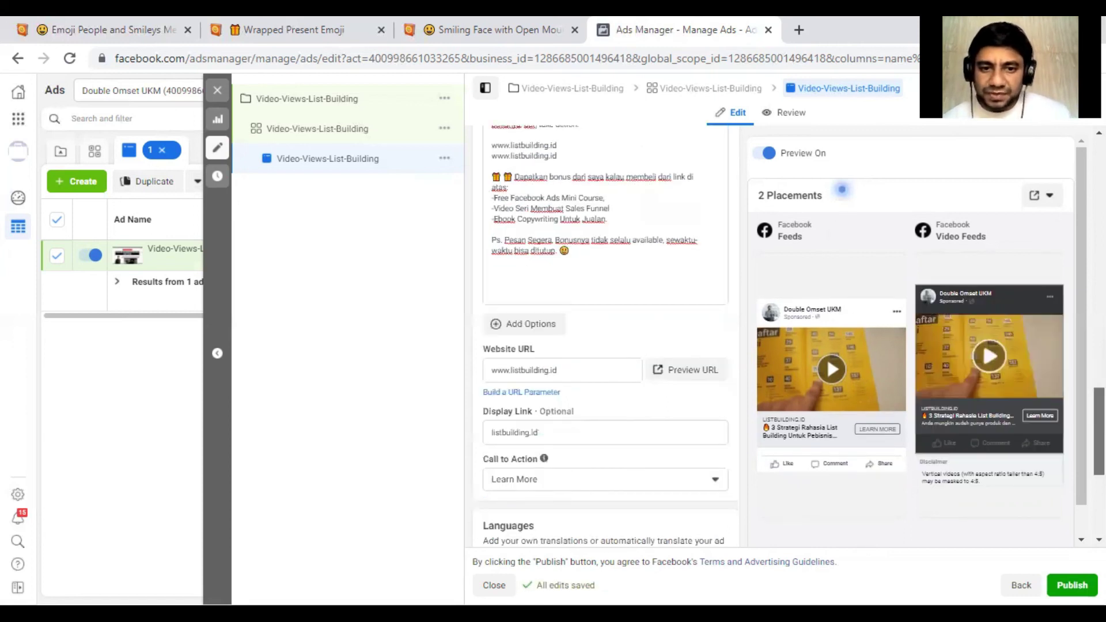
scroll(605, 334, down, 1)
scroll(605, 334, down, 1)
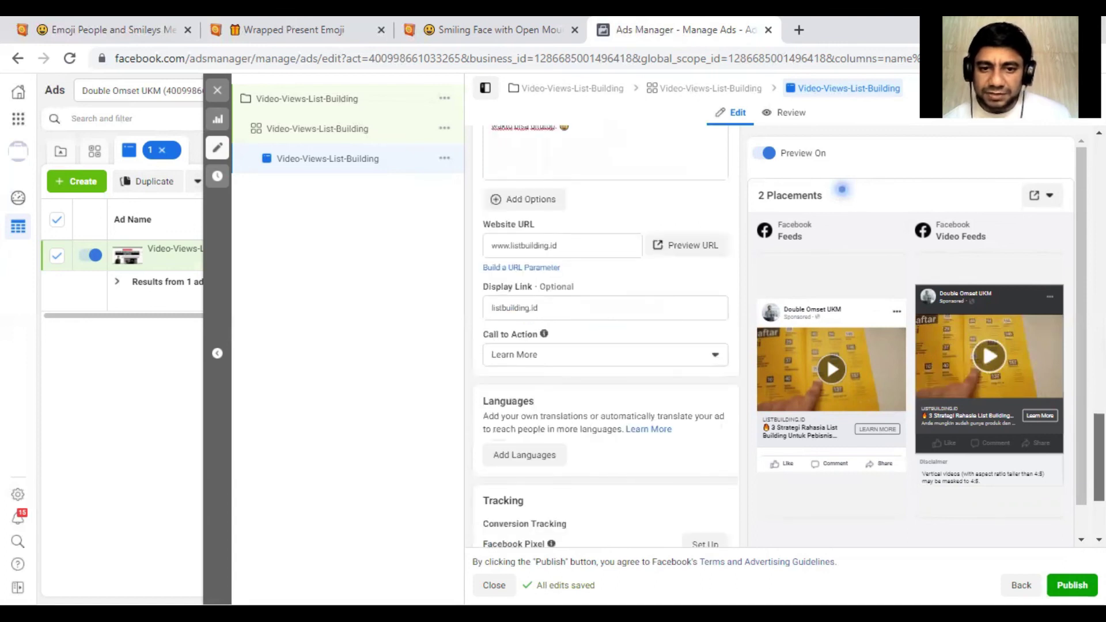
scroll(605, 334, down, 2)
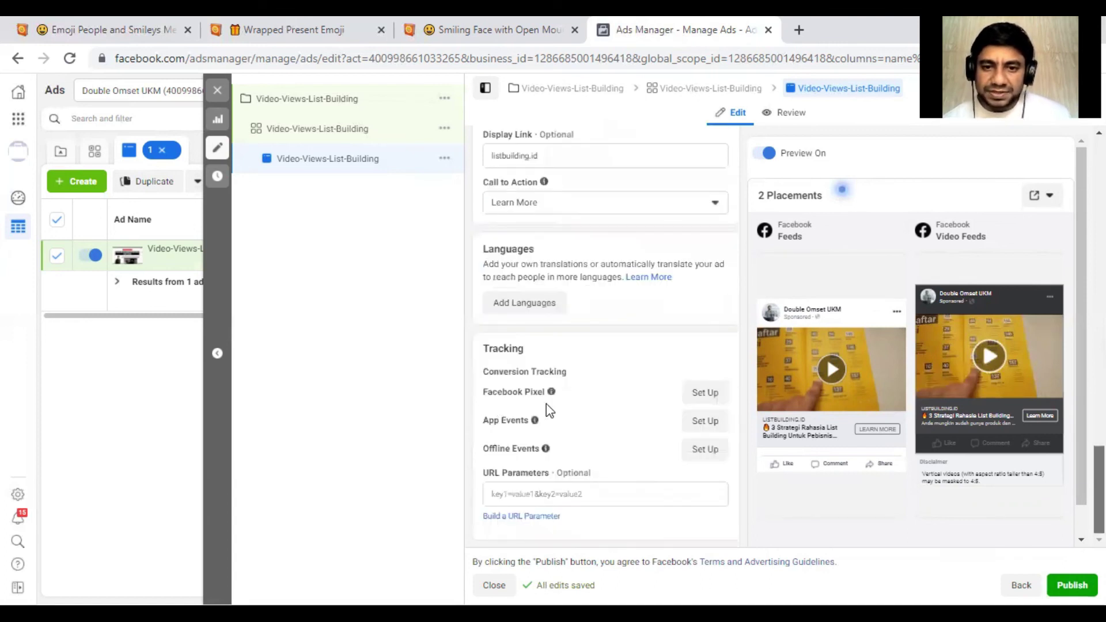
mouse_move(552, 392)
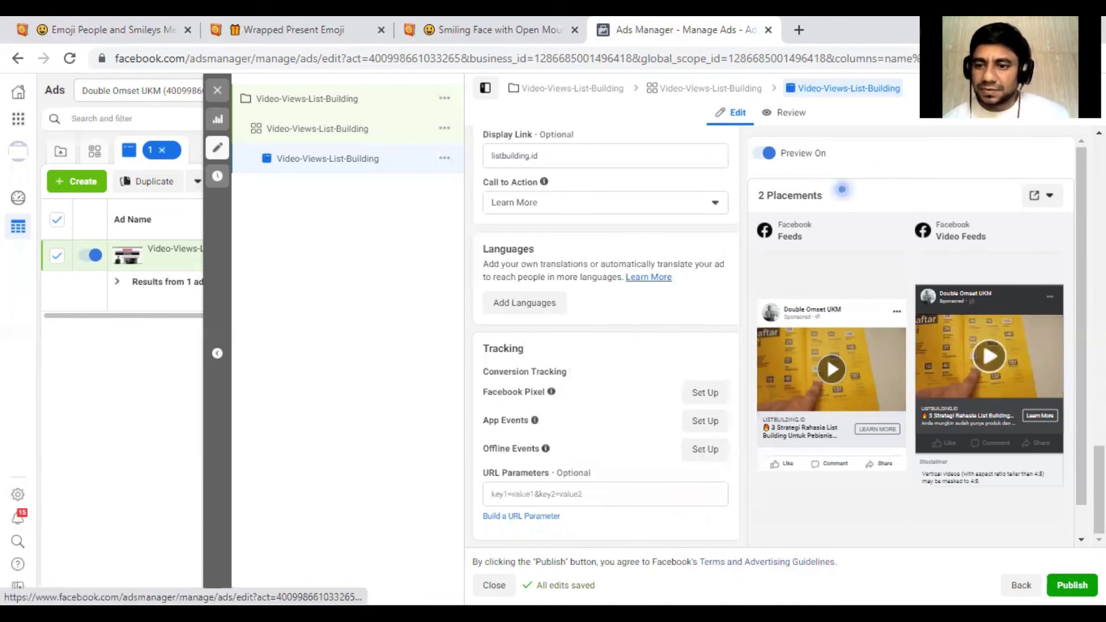
Step: Enter "TEST" as the ad's primary text
scroll(605, 335, up, 4)
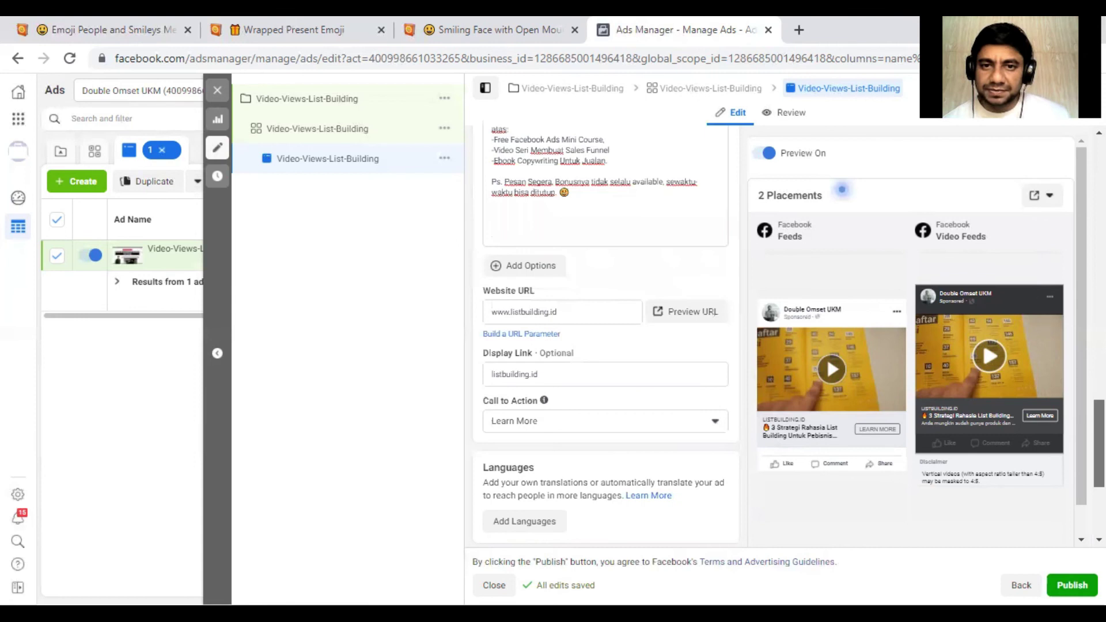
scroll(605, 334, up, 5)
scroll(605, 334, up, 1)
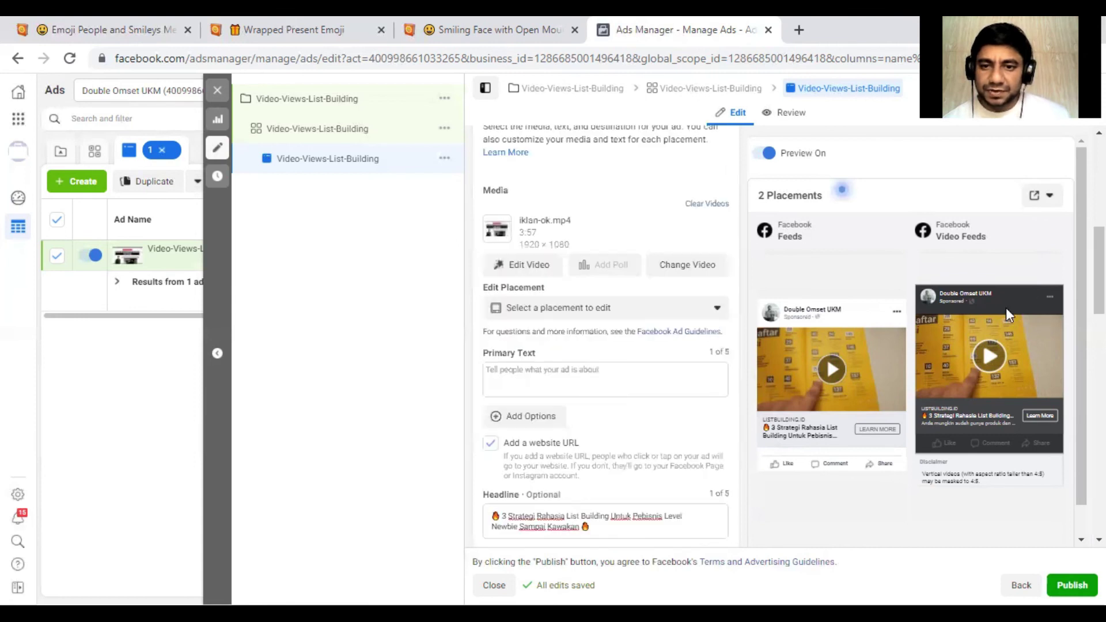
click(552, 379)
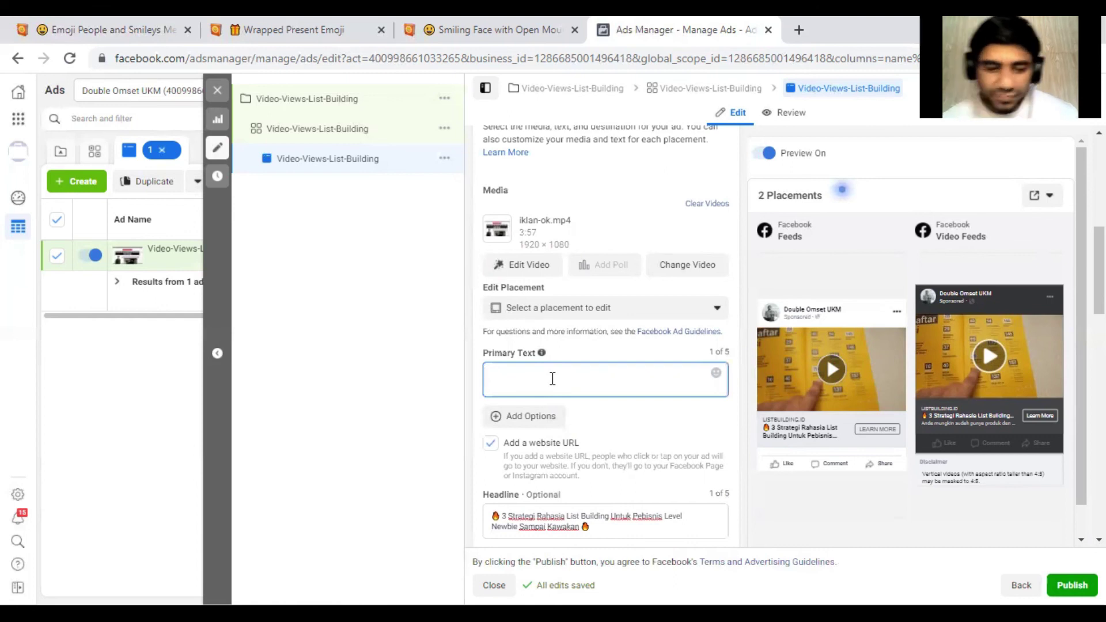
text(TEST)
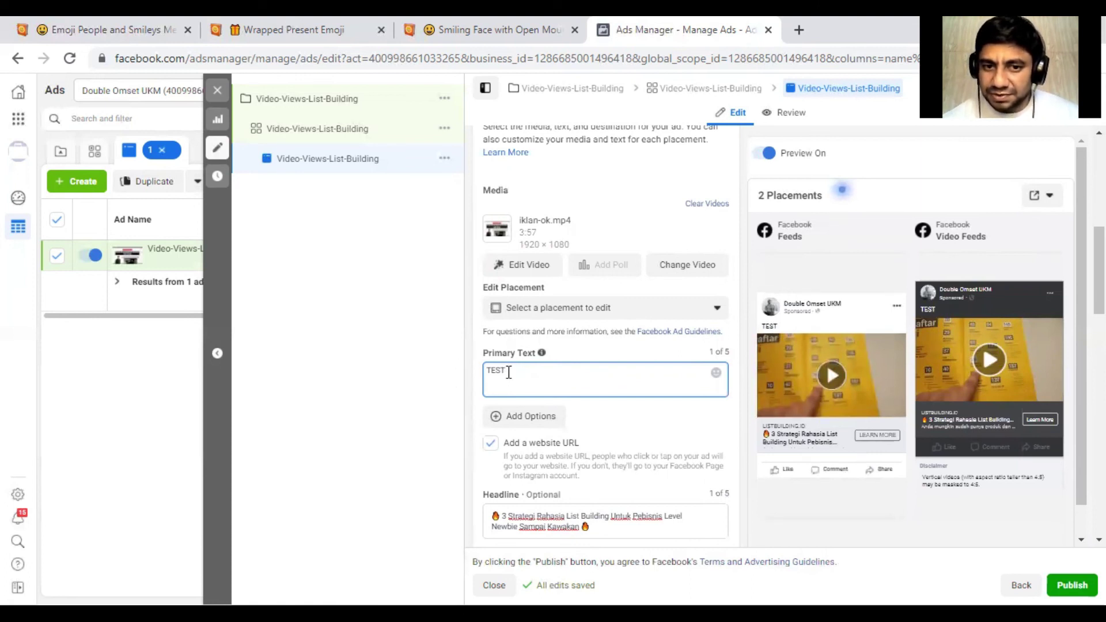
Step: Try "3 Strategi Rah" as the replacement for the ad's primary text, and clear the field again
drag(508, 372, 479, 376)
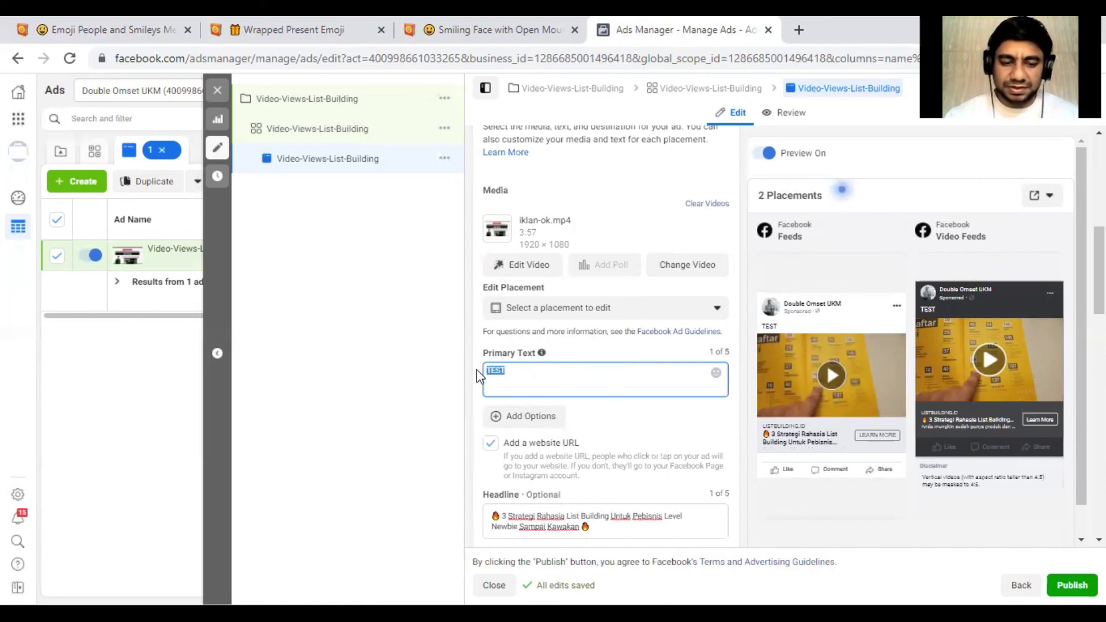
text(#)
key(BackSpace)
text(3 St)
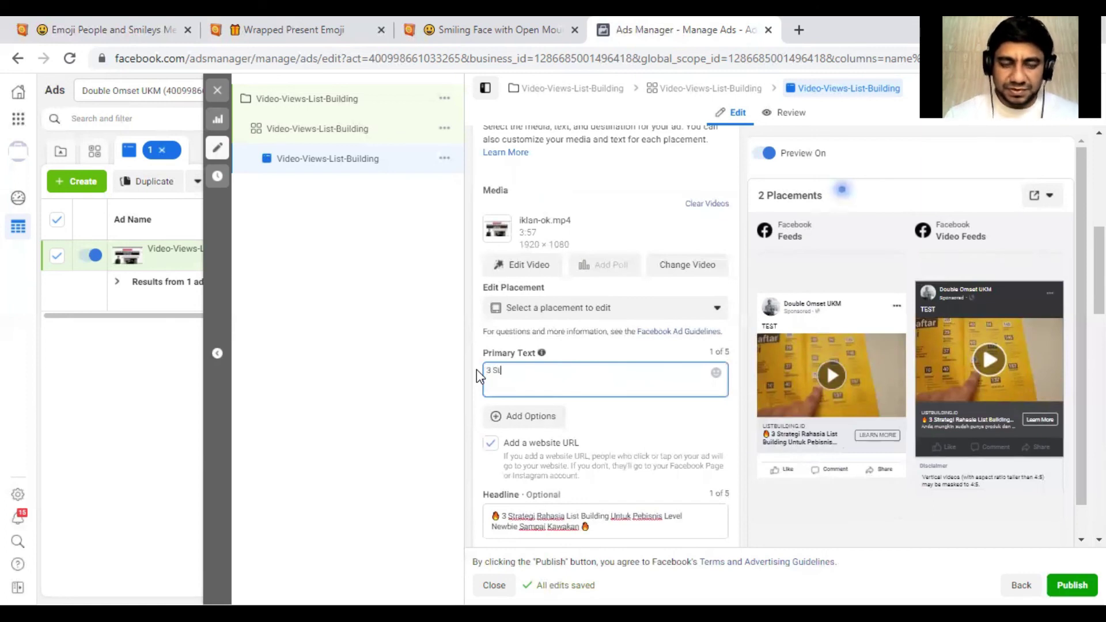
text(rategi Rah)
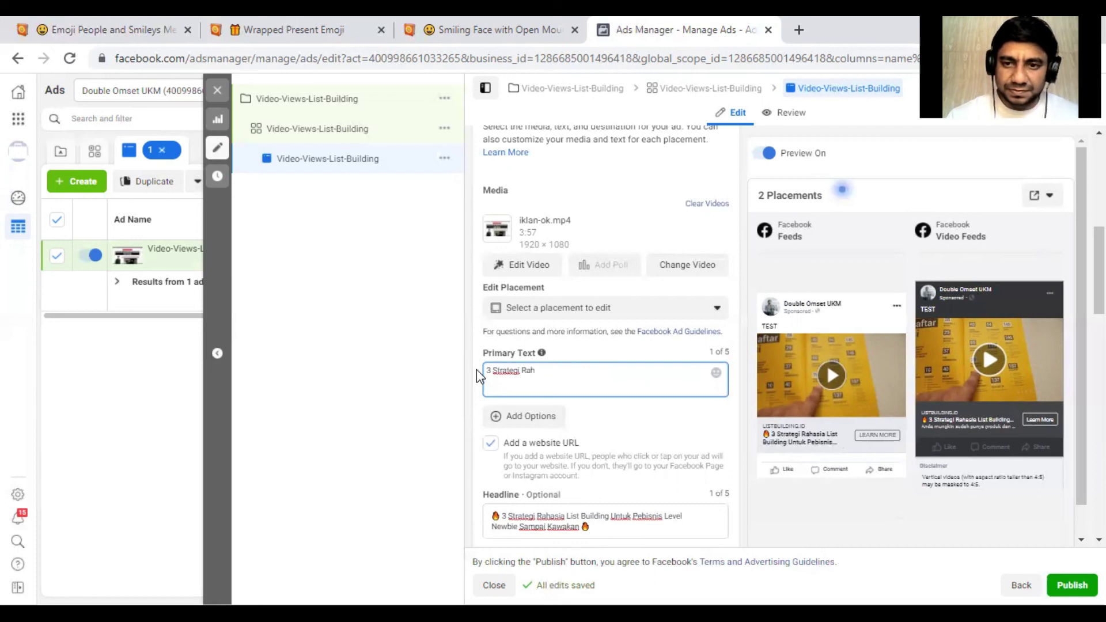
key(ctrl+a)
key(BackSpace)
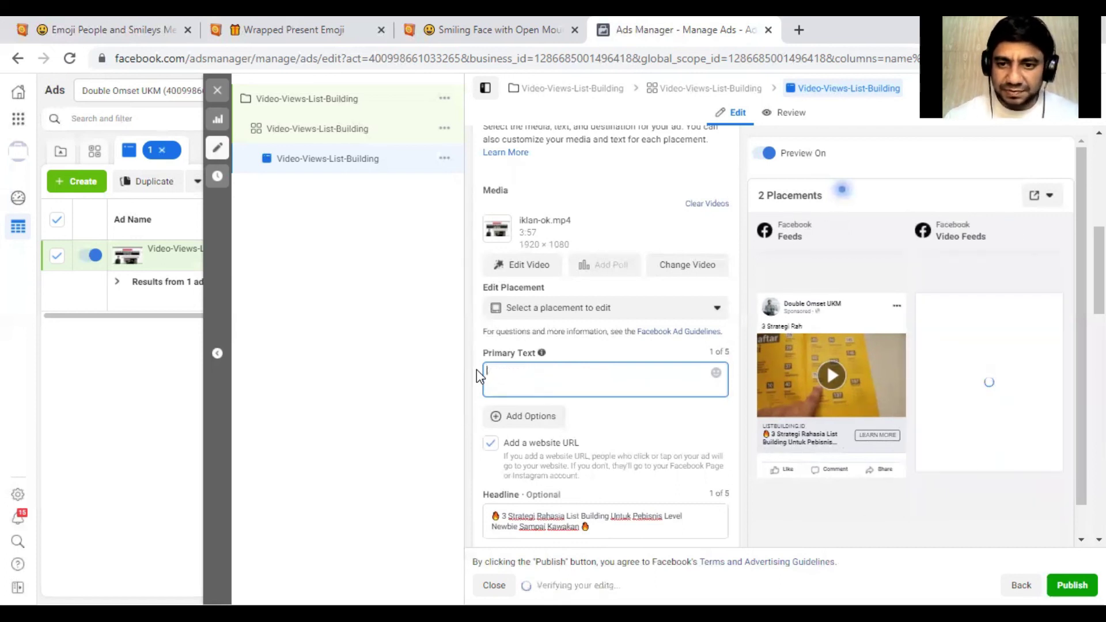
Step: Write "Rahasia List Building" as the ad's primary text
text(Ras)
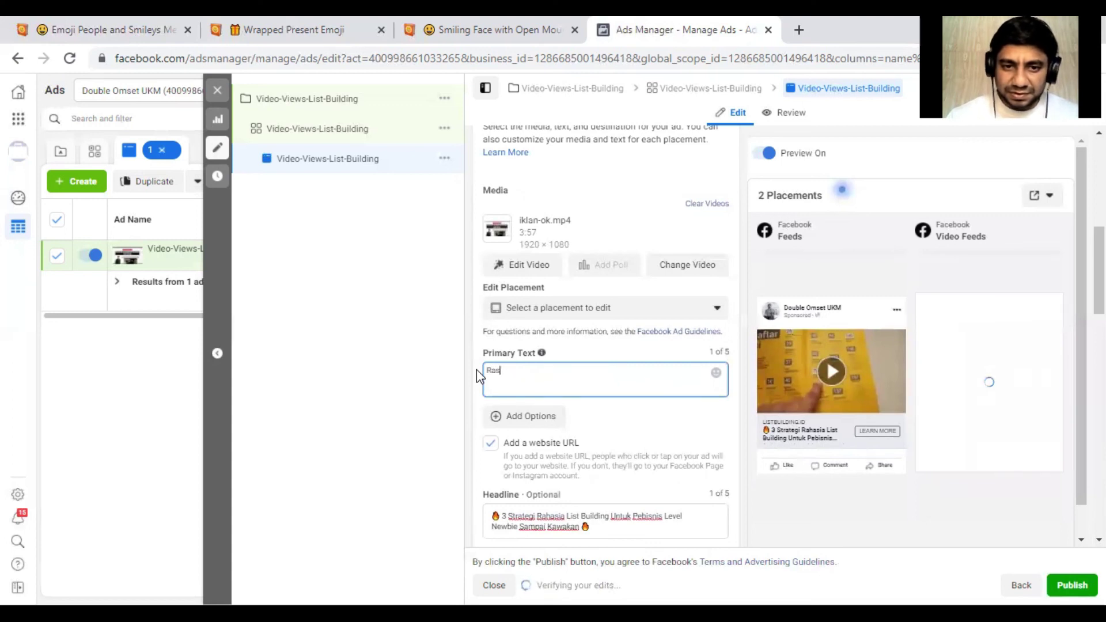
key(BackSpace)
text(hasia )
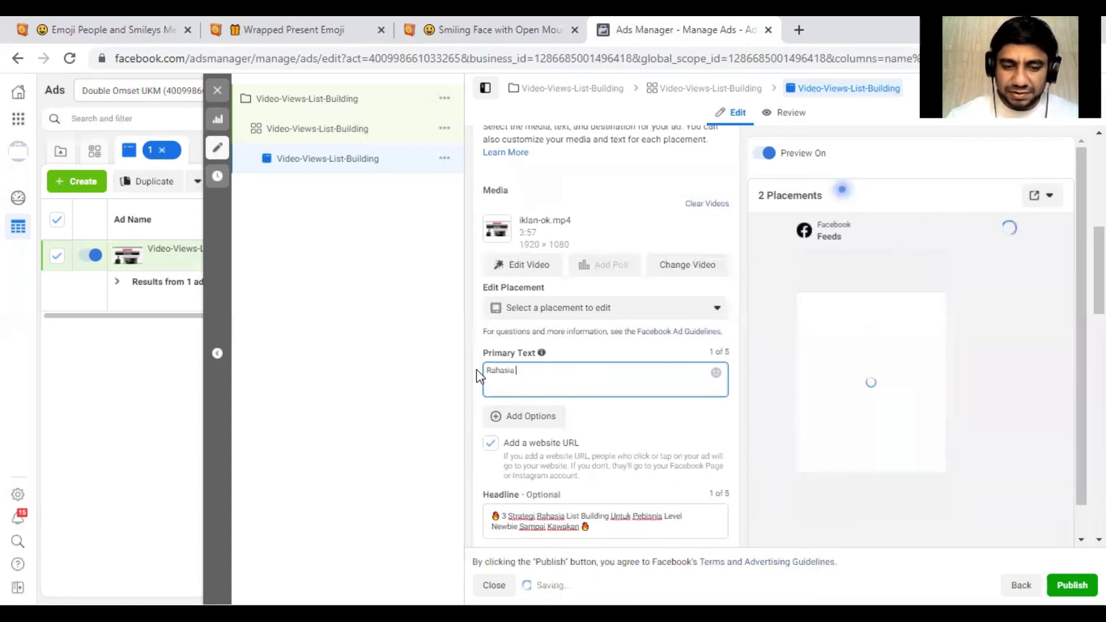
text(List Building)
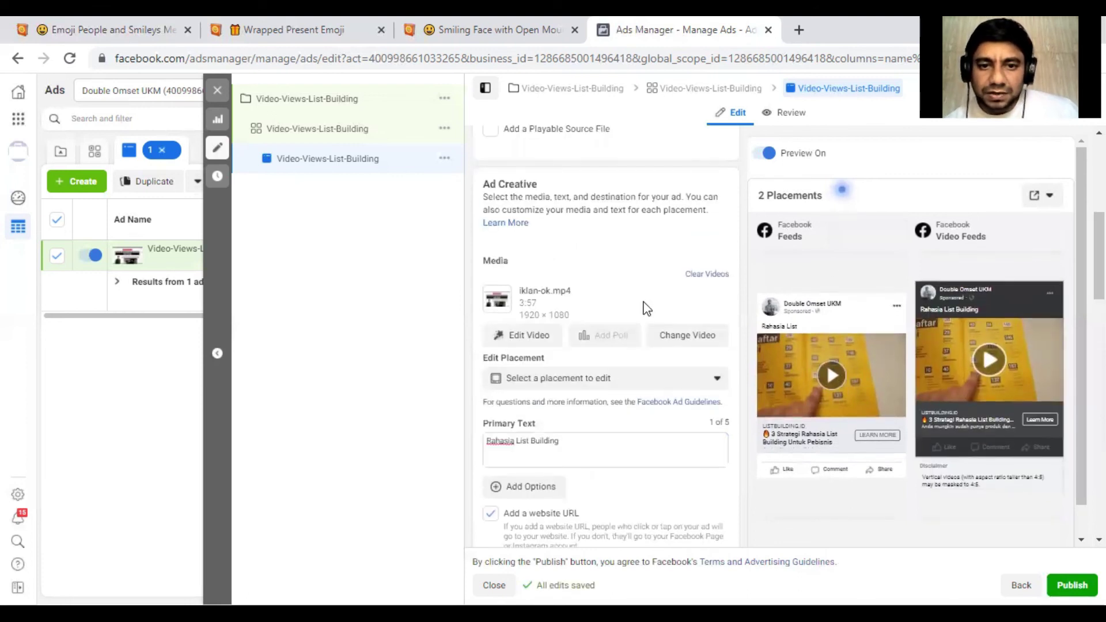
Step: Manually set the ad video's thumbnail to the first suggested frame, captioned "Cari Strategi LIST BUILDING?", and save the video edit
click(526, 336)
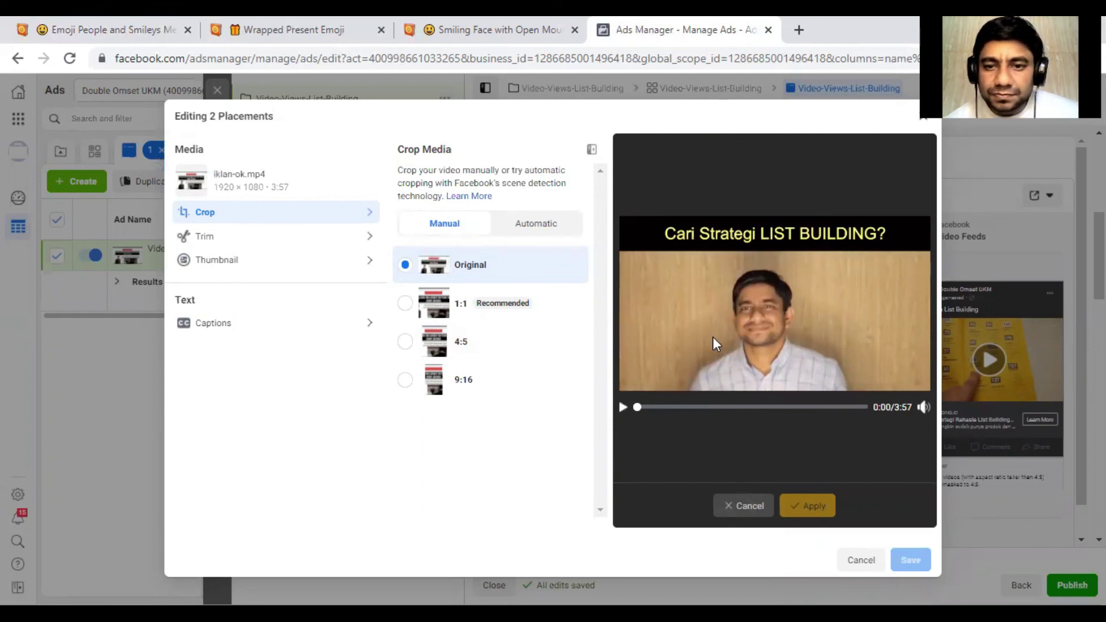
click(369, 262)
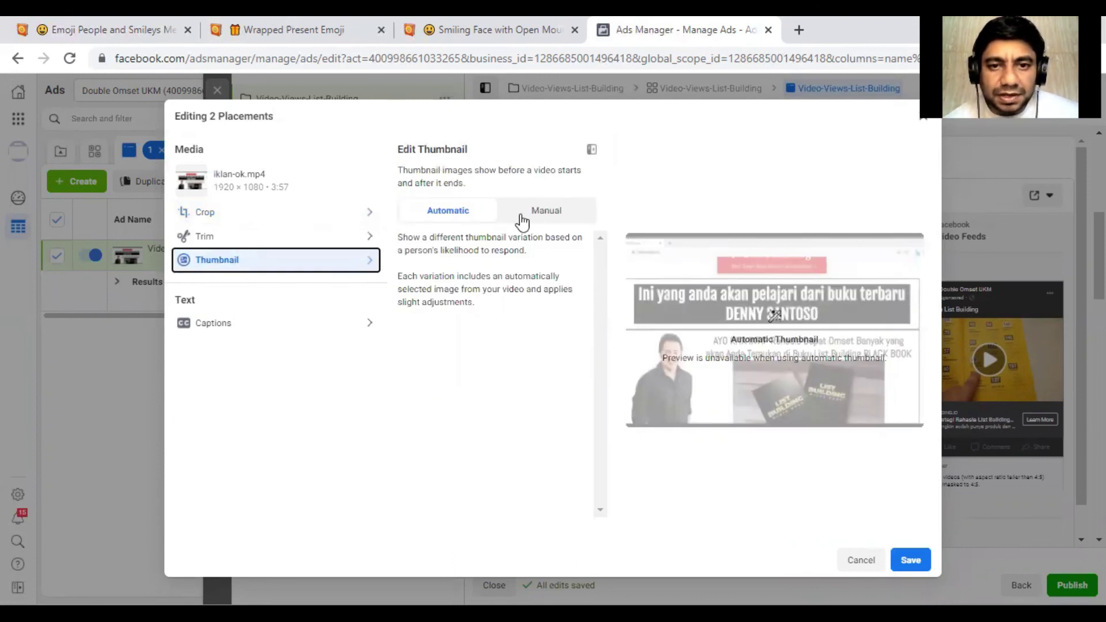
click(523, 219)
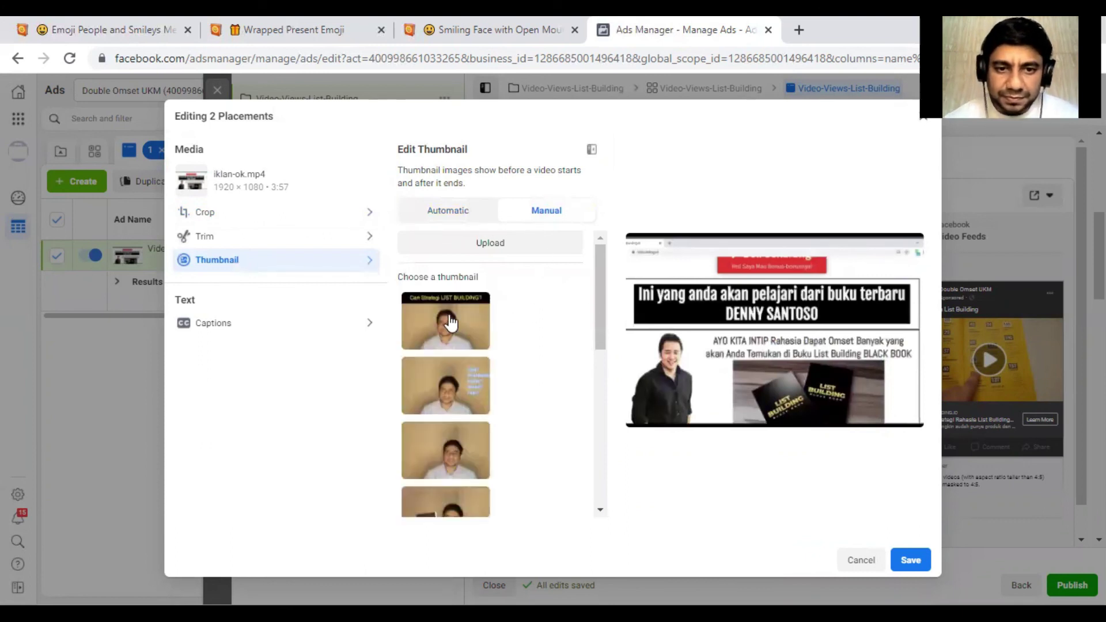
click(451, 324)
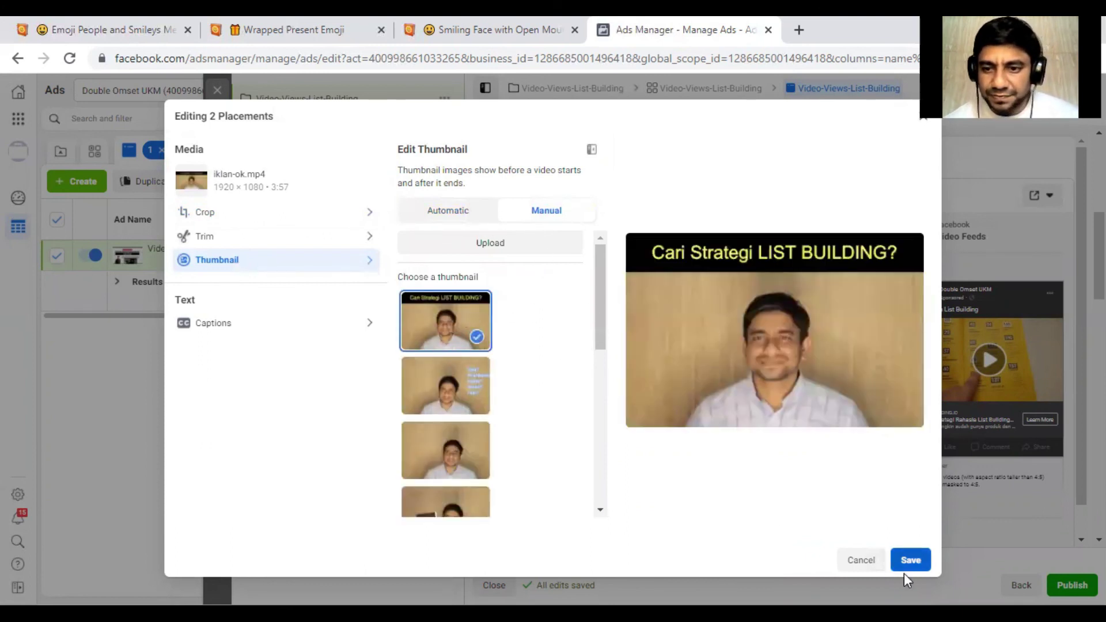
click(910, 560)
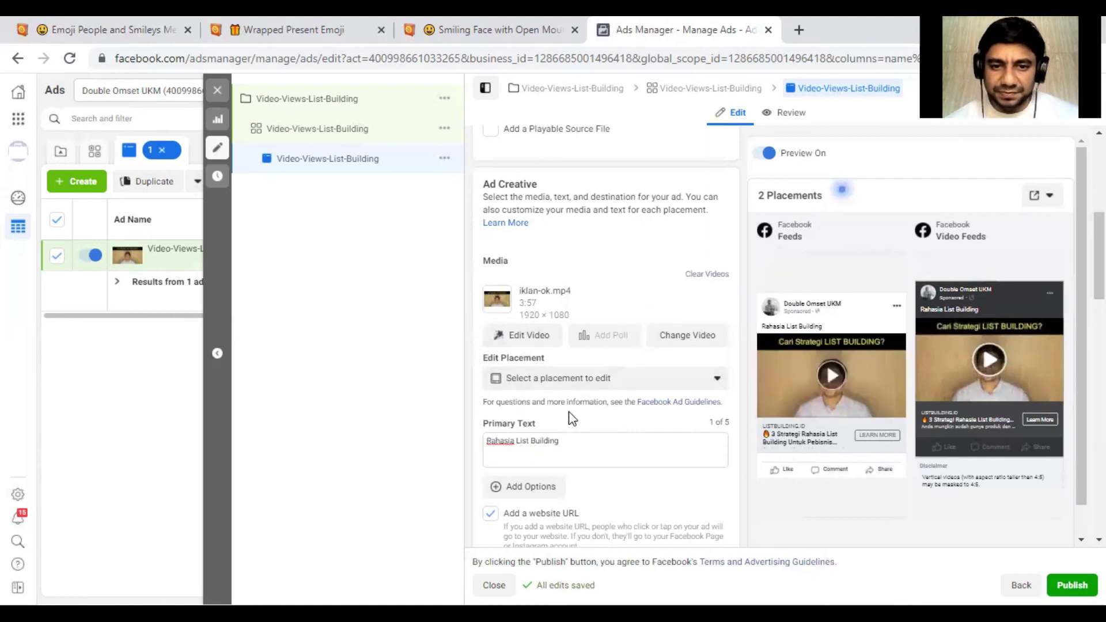
Step: Extend the primary text with "Yang Terbukti Efektif Selama" after "Rahasia List Building"
click(571, 442)
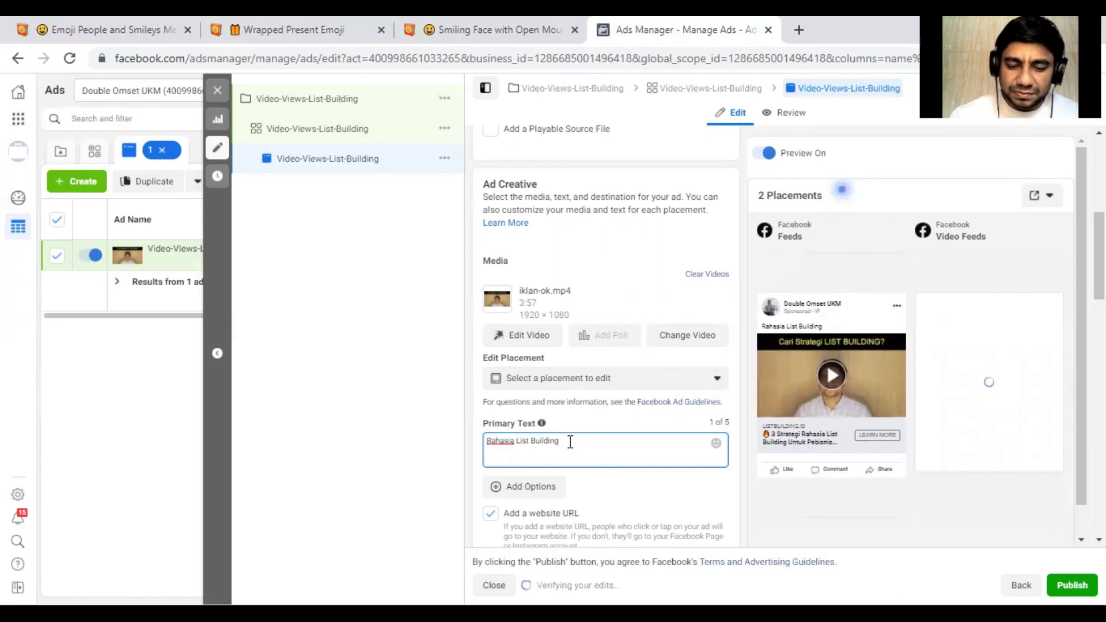
key(BackSpace)
key(BackSpace)
key(BackSpace)
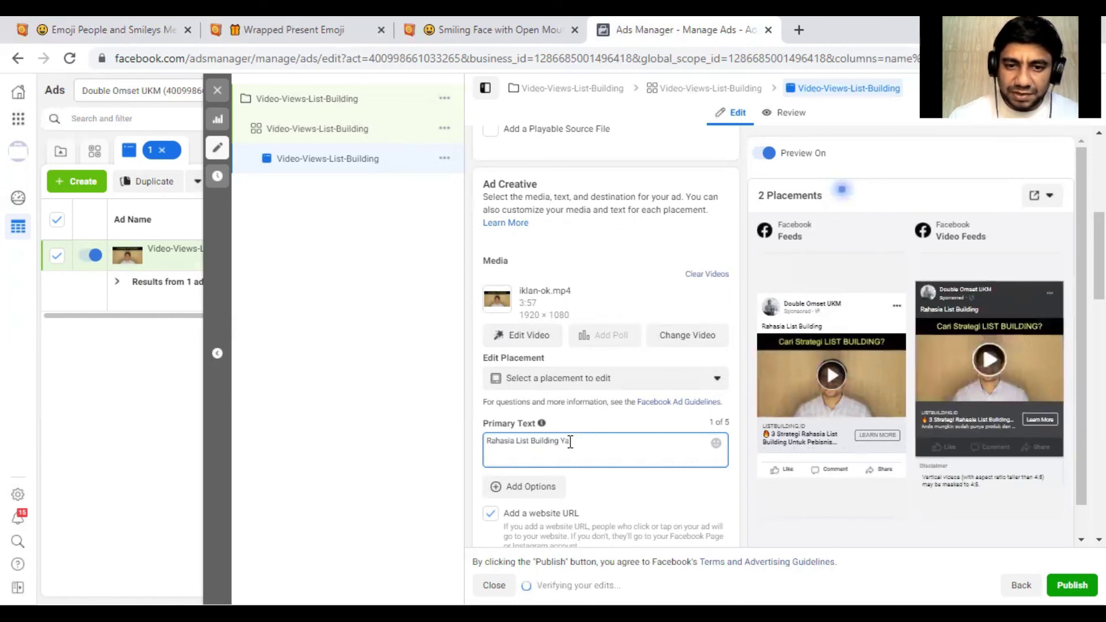
text(Yang)
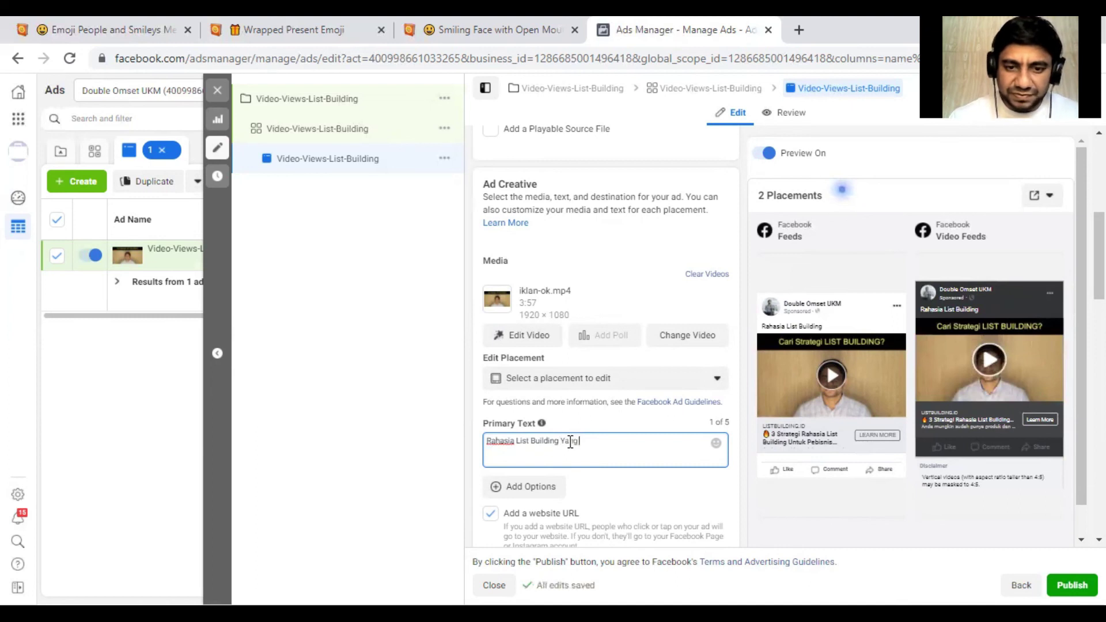
text( Terbukti Efektif Selama)
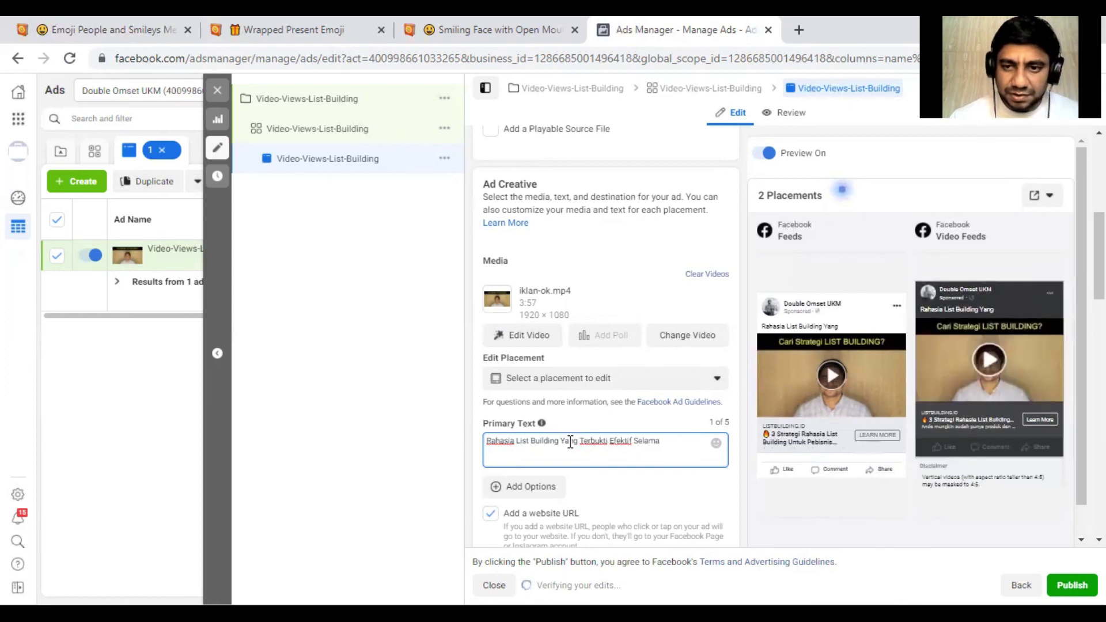
key(BackSpace)
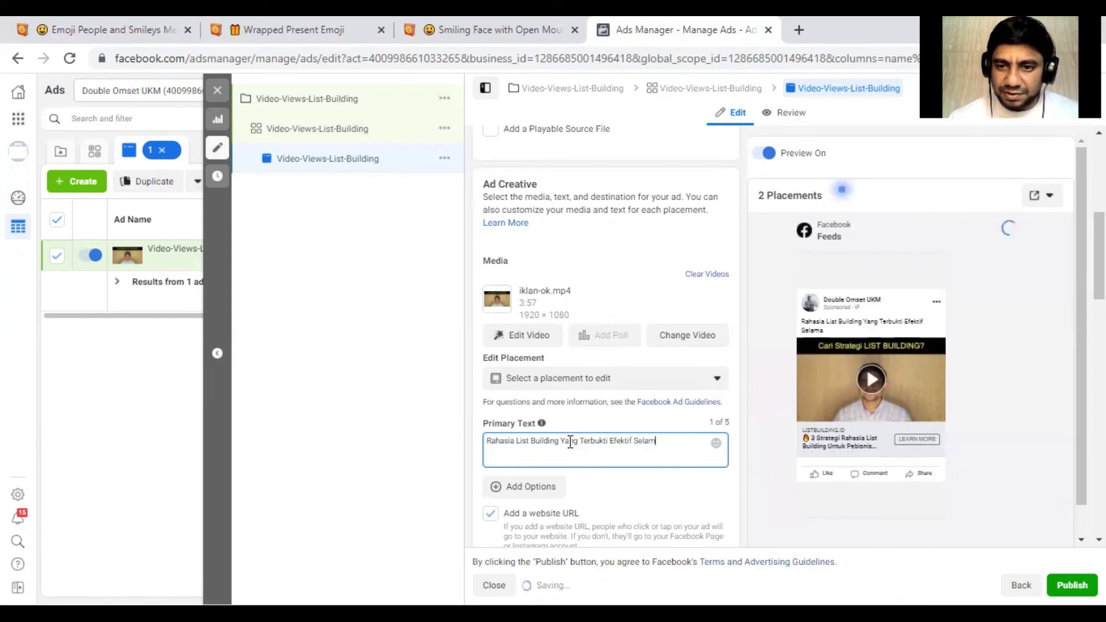
Step: Replace the entire primary text with "Rahasia List Building"
key(ctrl+a)
text(Ra)
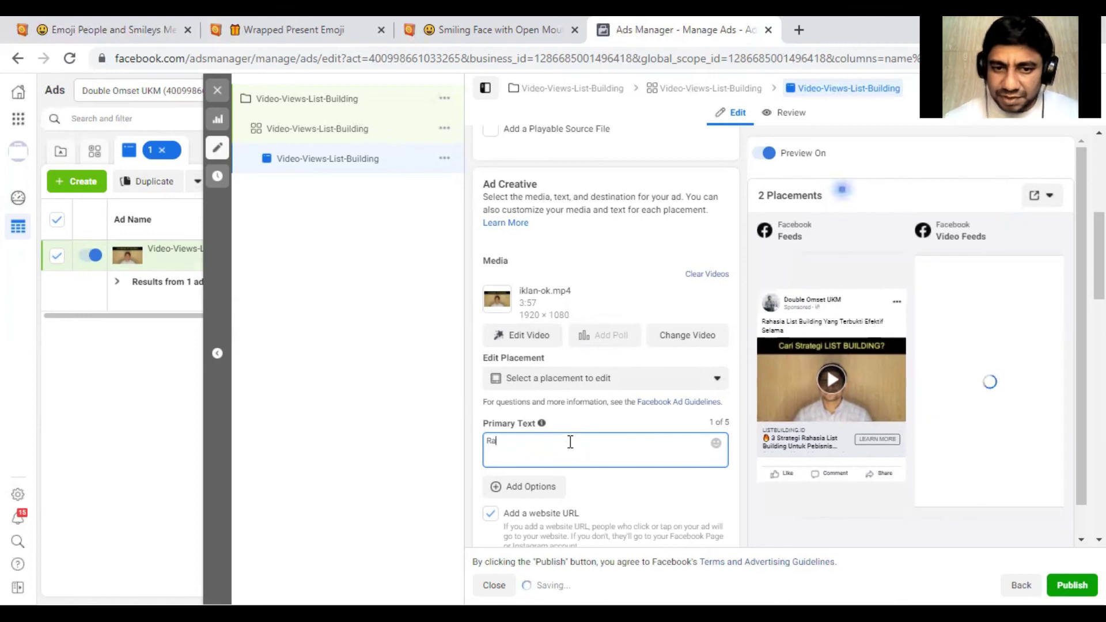
text(haia)
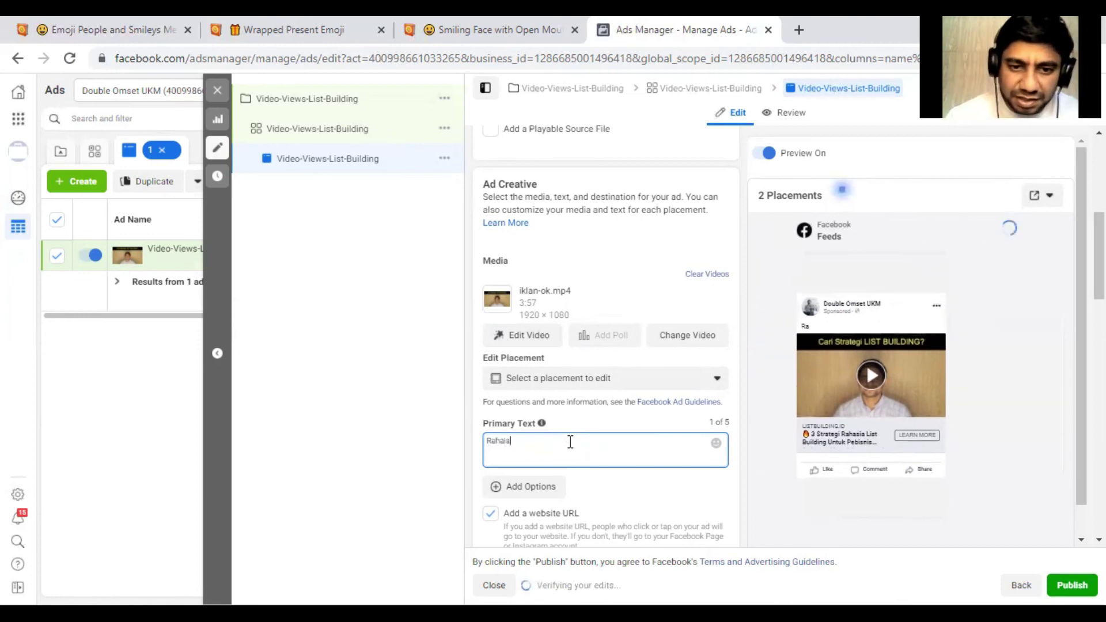
key(BackSpace)
text(sia List B)
text(ulding)
key(BackSpace)
key(BackSpace)
key(BackSpace)
key(BackSpace)
key(BackSpace)
text(uilding)
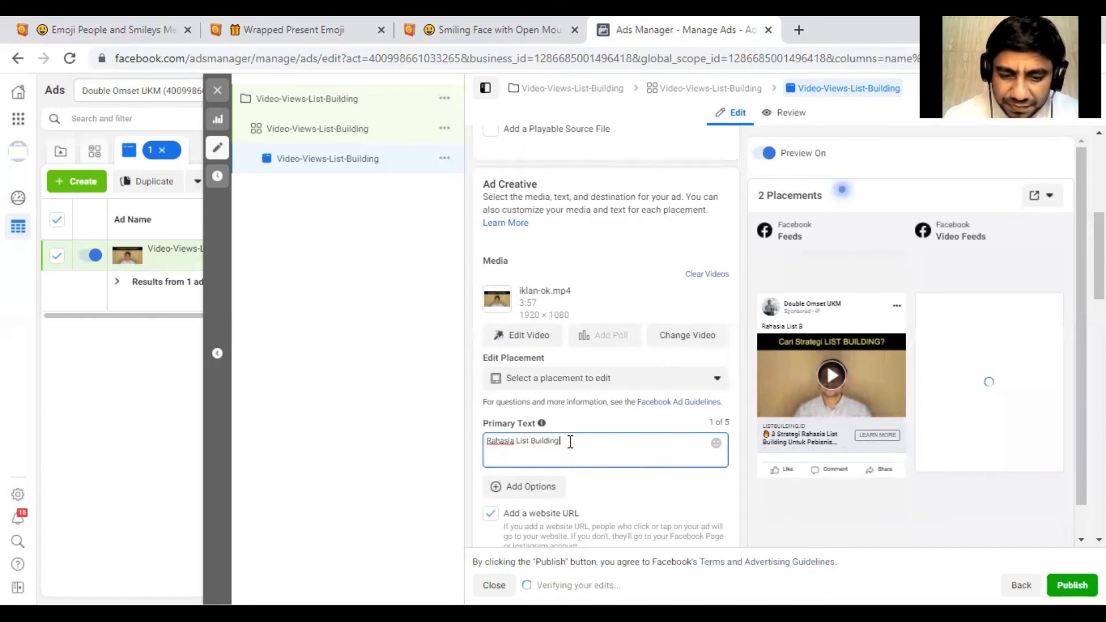
Step: Complete the primary text with "Para Entrepreneur Sukses." and publish the ad
text( Para)
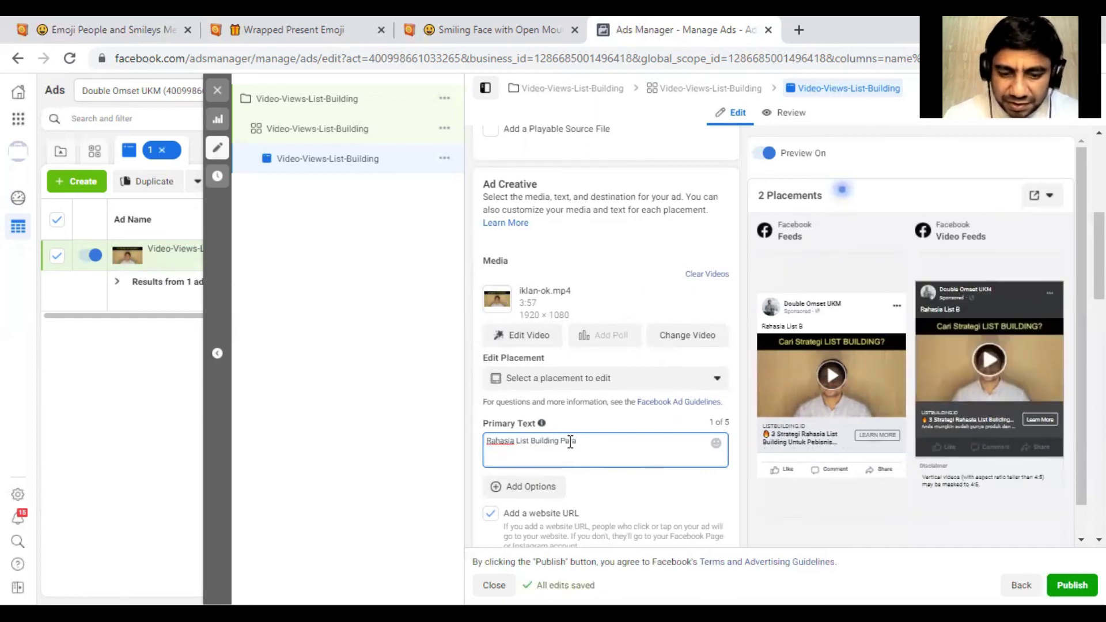
text( Entrepreneur SU)
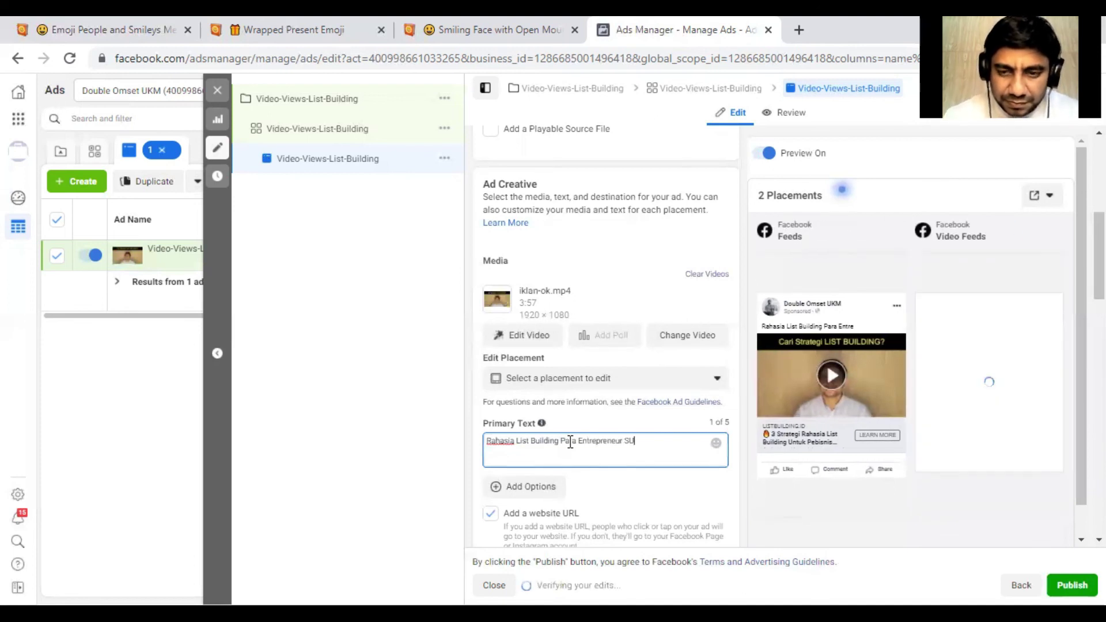
text(kses)
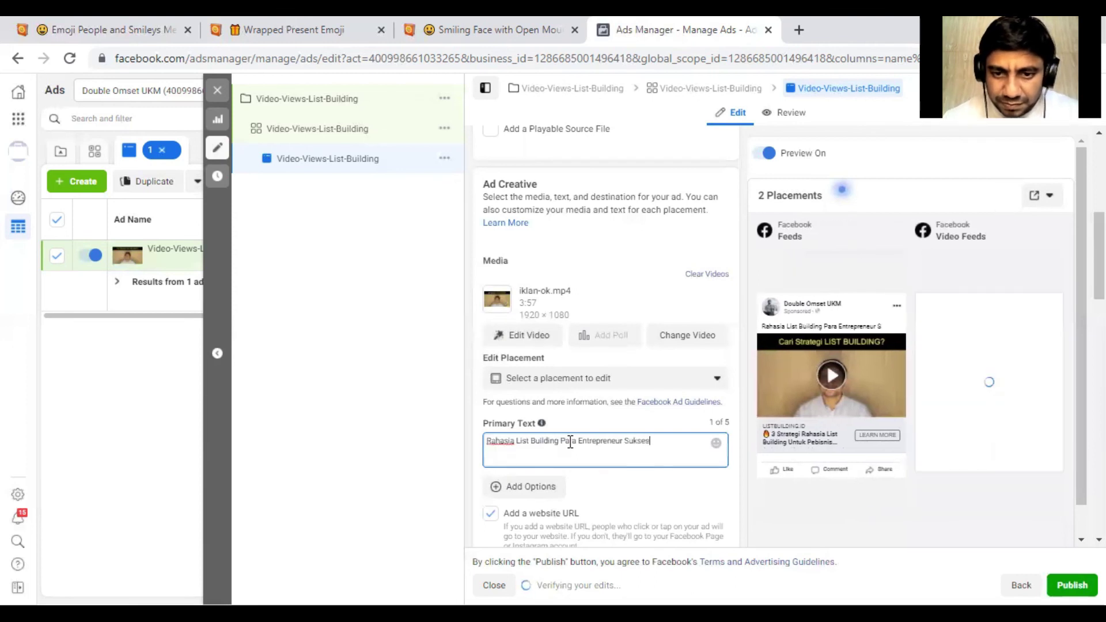
text(.)
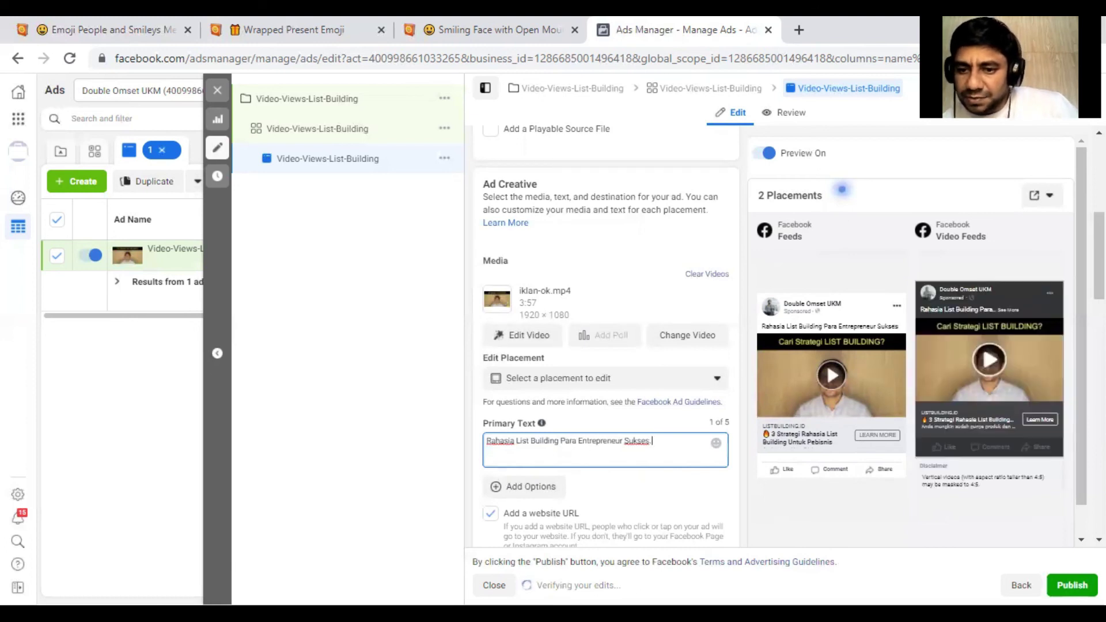
key(Tab)
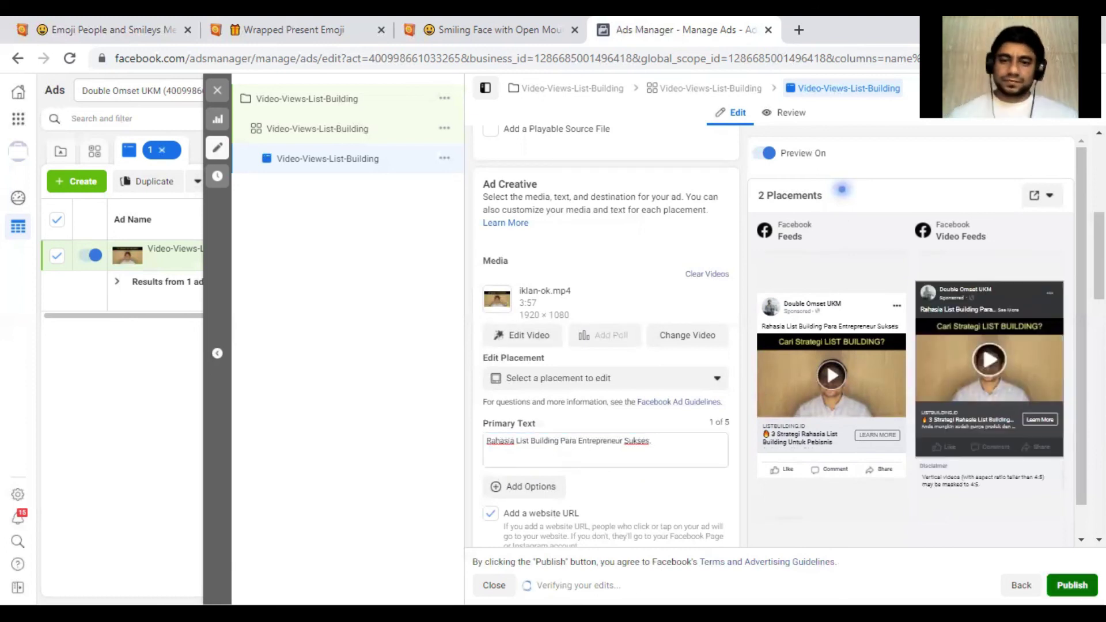
key(Return)
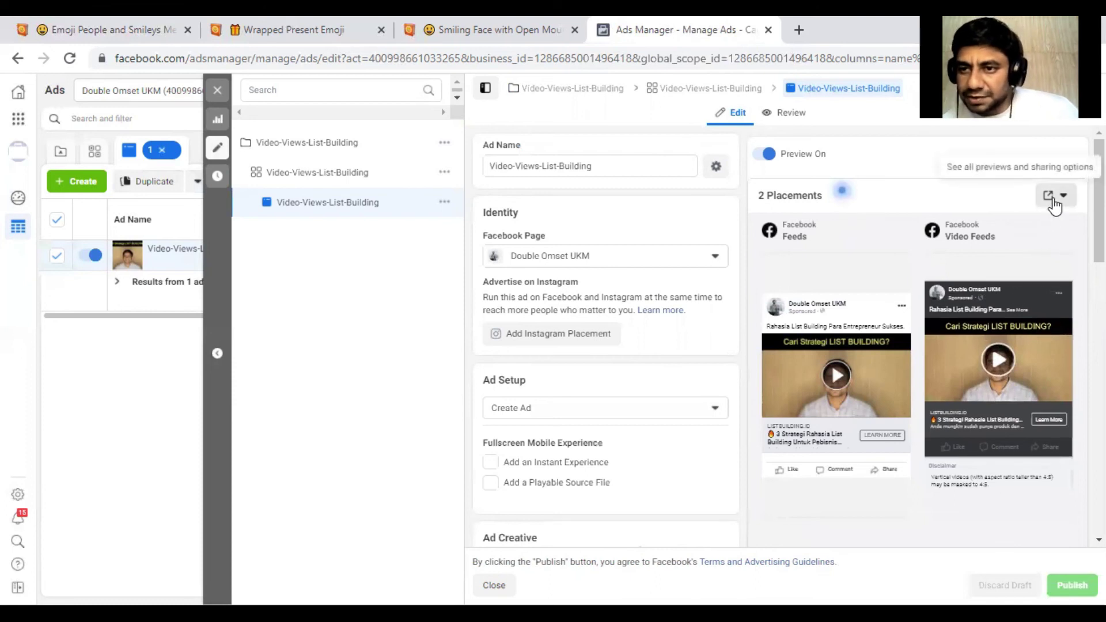
Step: Send the ad preview as a notification to Facebook and close the three Emojipedia browser tabs
click(1055, 205)
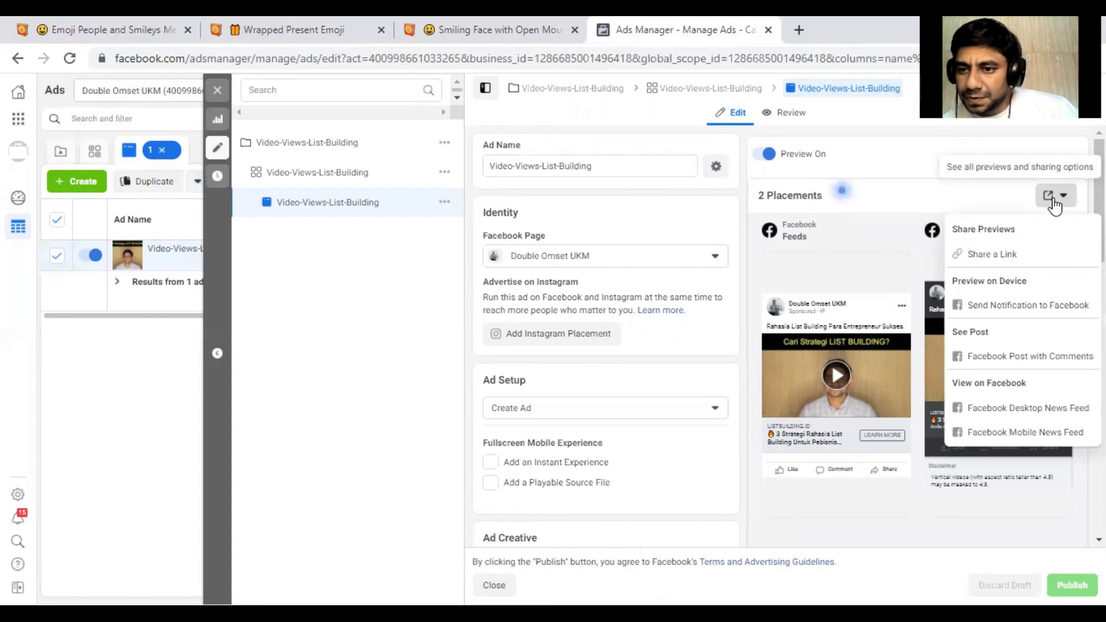
click(1032, 306)
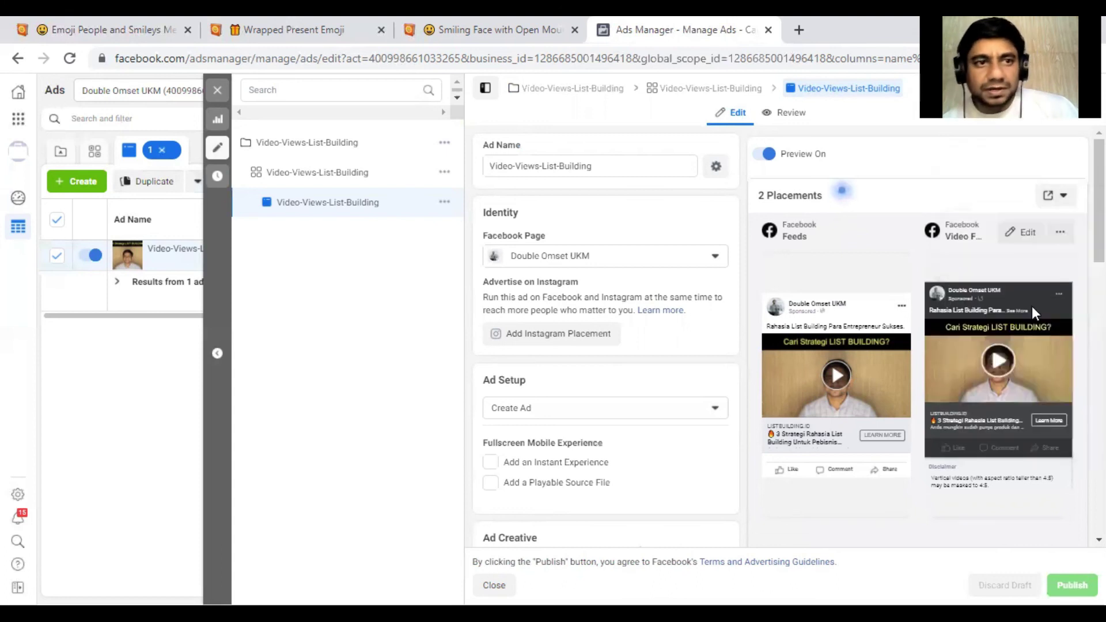
click(187, 30)
click(188, 30)
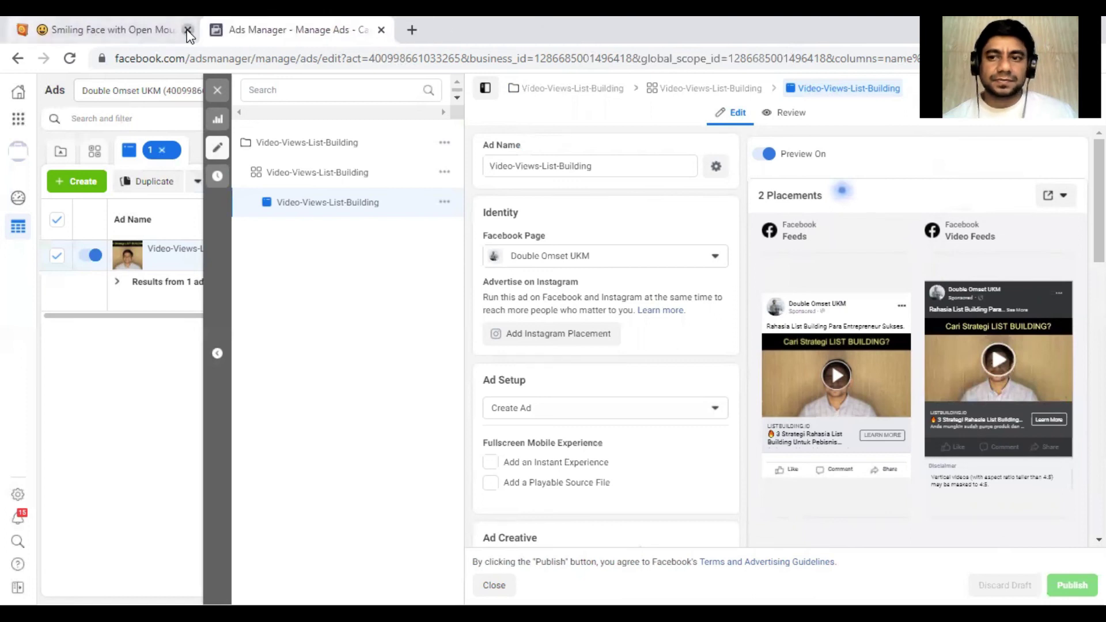
click(188, 30)
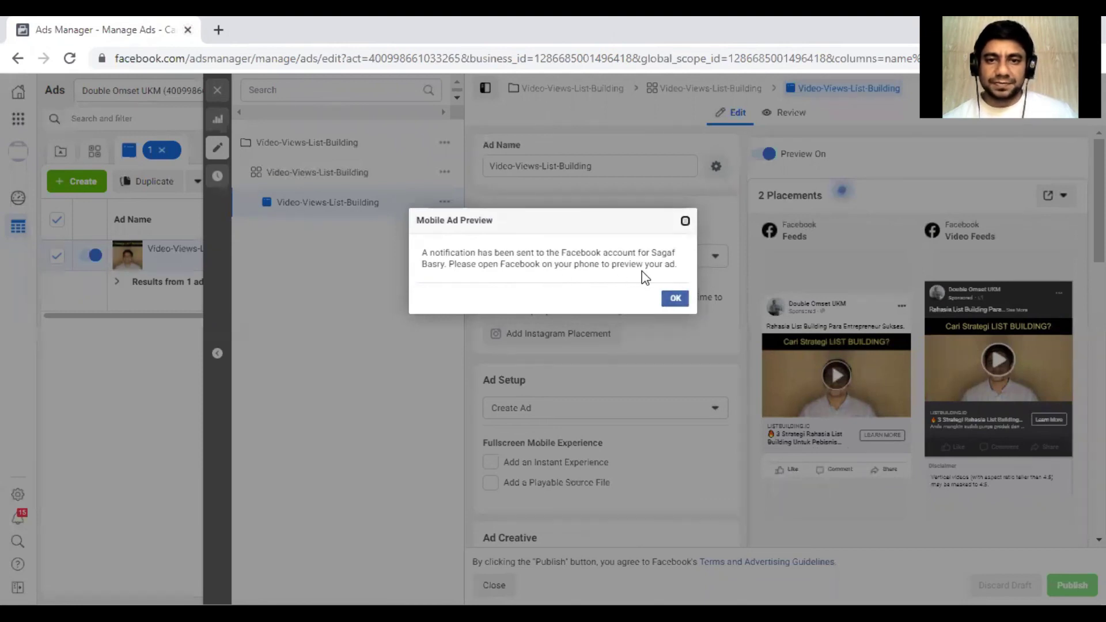
click(676, 300)
Step: Play the video in the Video Feeds preview and review the ad's setup and creative settings
click(996, 360)
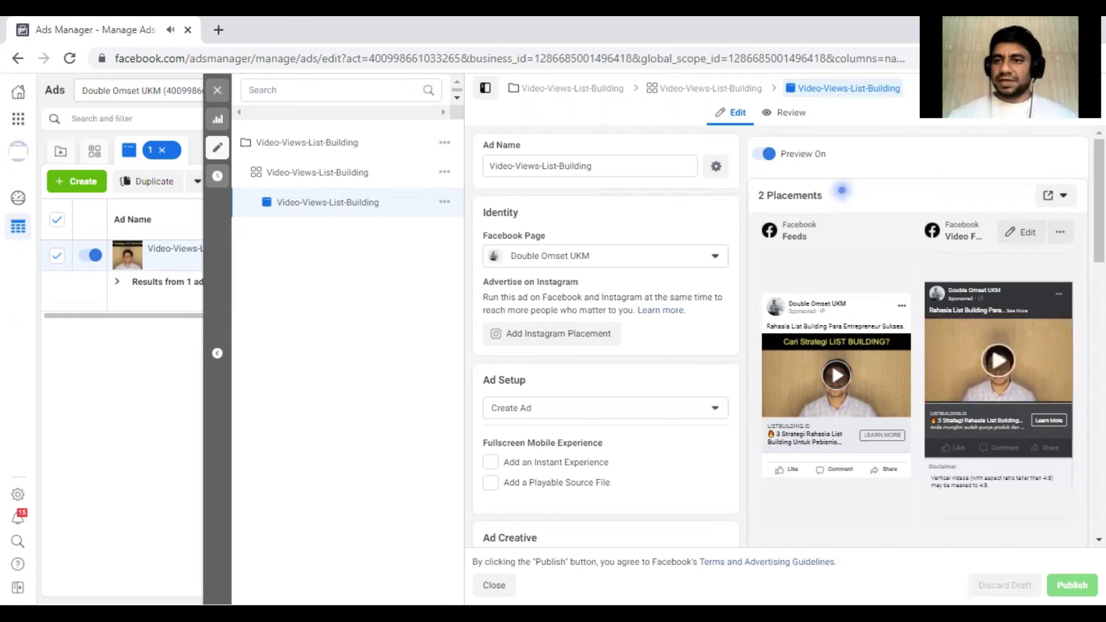
scroll(605, 334, down, 3)
scroll(605, 334, down, 2)
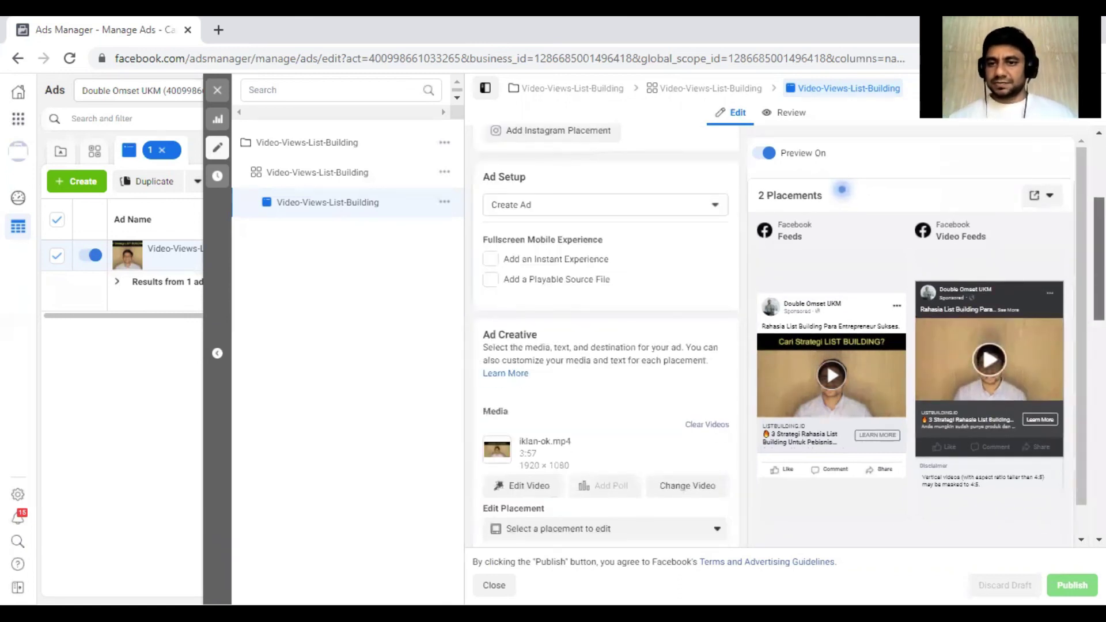